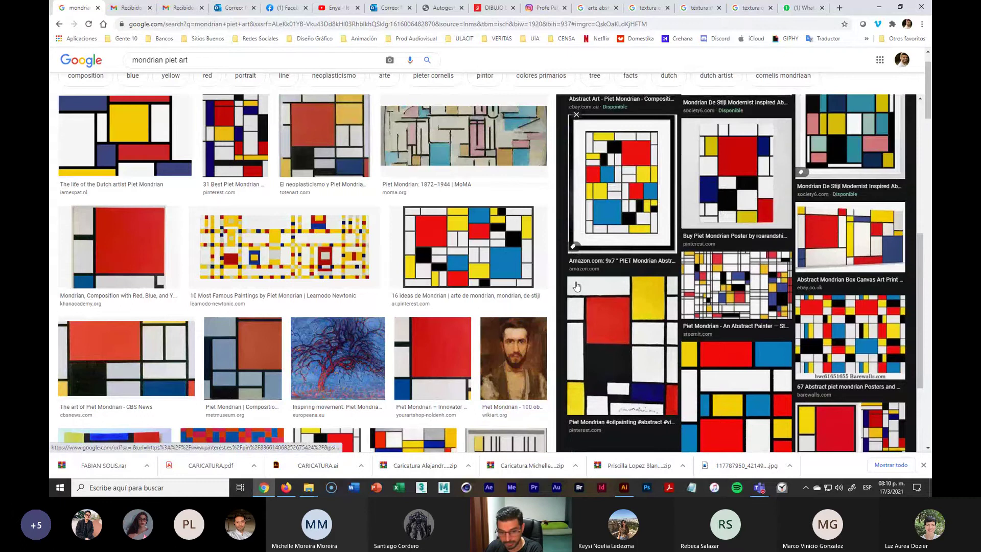
Step: Switch from the Mondrian image results to the Teams meeting window
scroll(442, 249, up, 1)
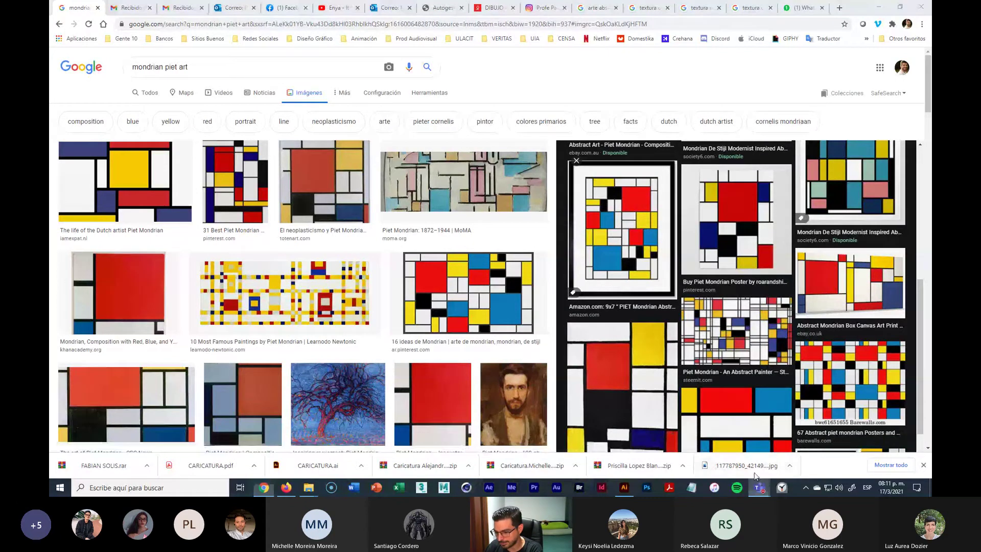
mouse_move(754, 493)
click(783, 431)
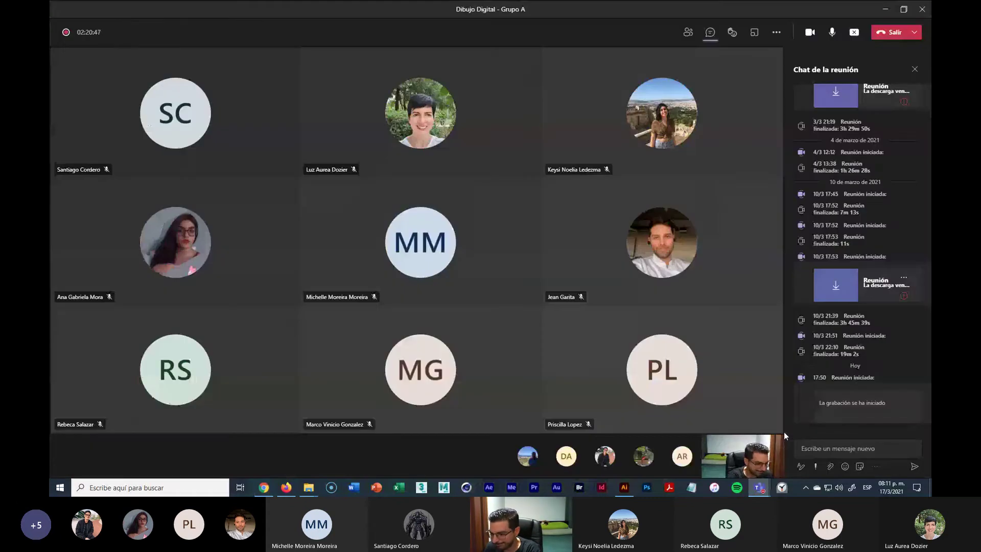
Step: In Adobe Bridge, open Grupo A's Tarea 3 folder under Datos (D:), 7 - Véritas, IQ 2021, Dibujo Digital, 1 - Evaluaciones, ICO 2021
click(582, 488)
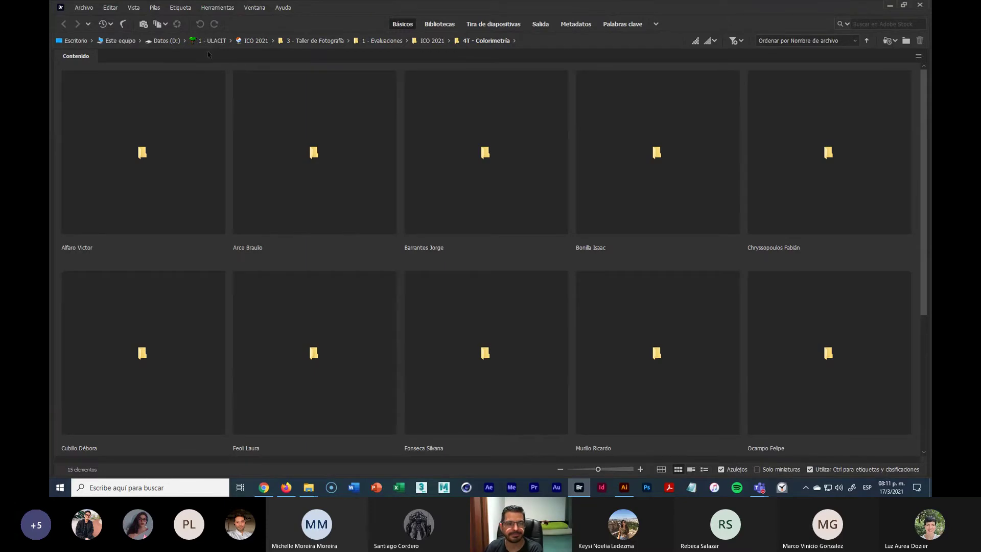
click(168, 41)
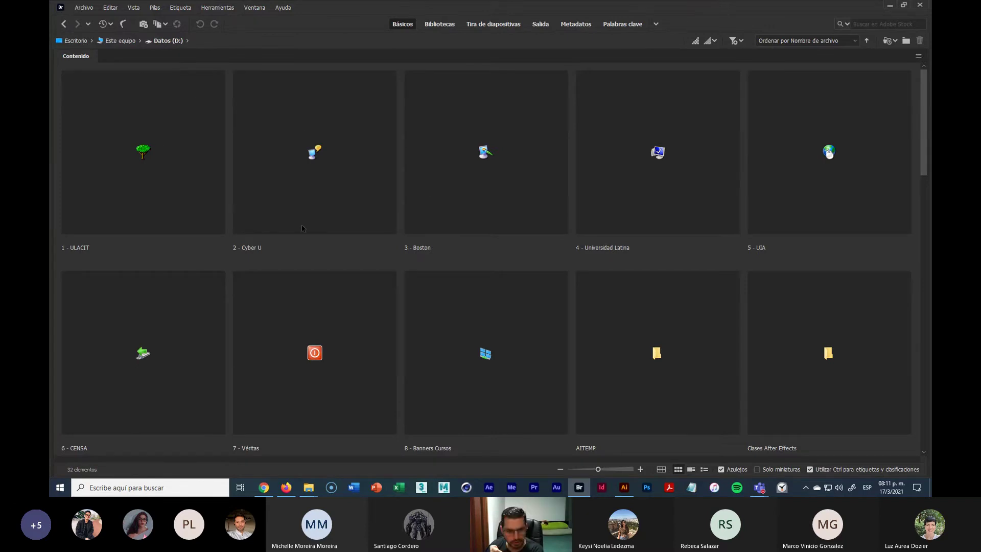
double_click(348, 387)
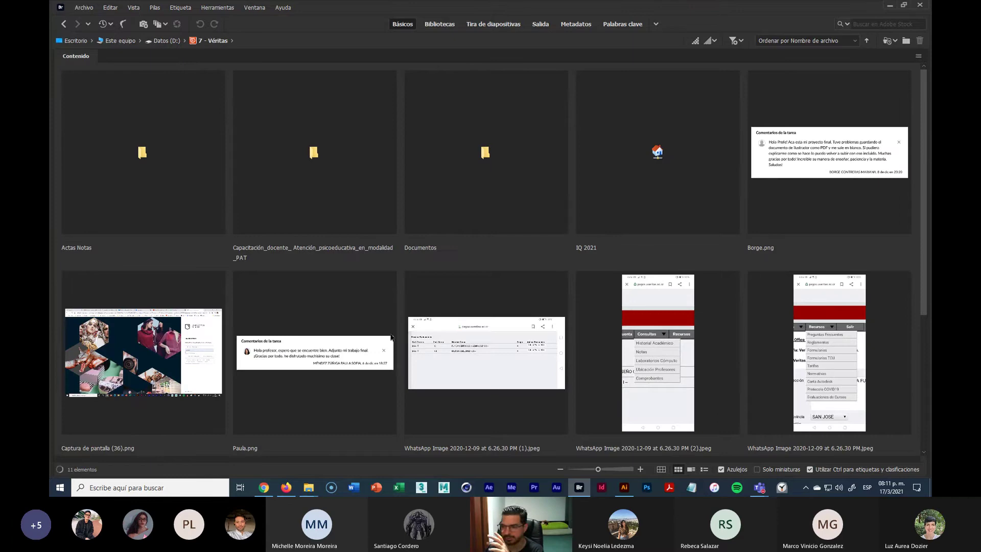
double_click(690, 198)
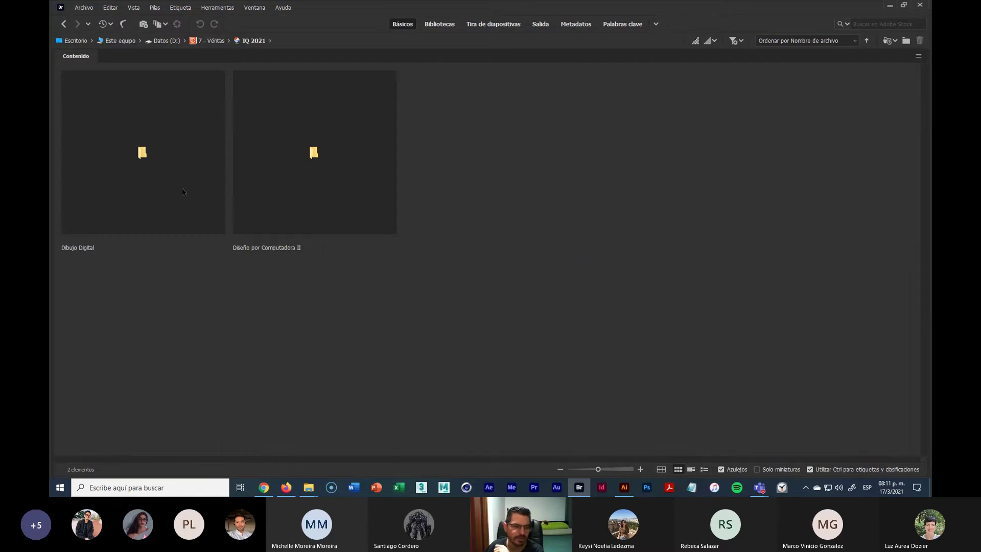
double_click(182, 191)
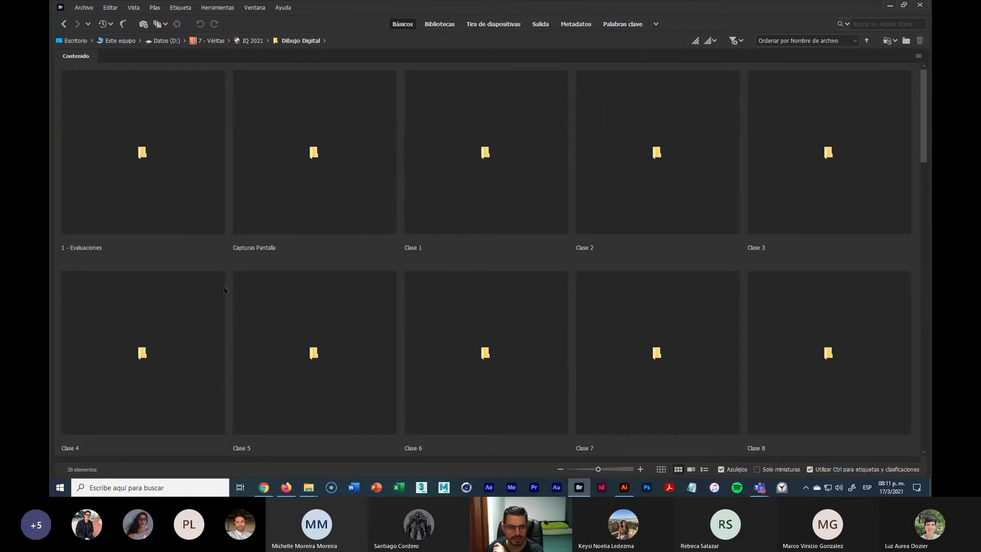
double_click(144, 193)
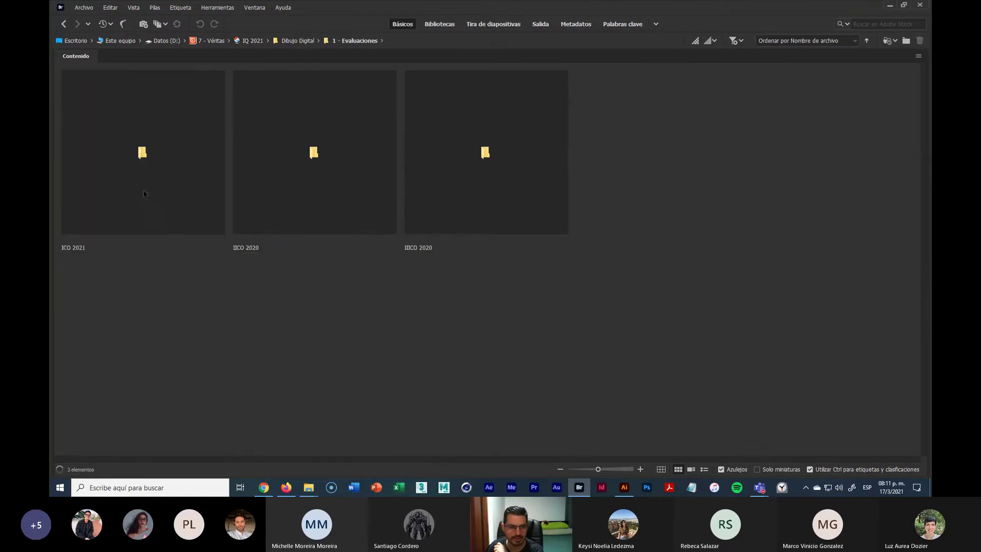
double_click(178, 198)
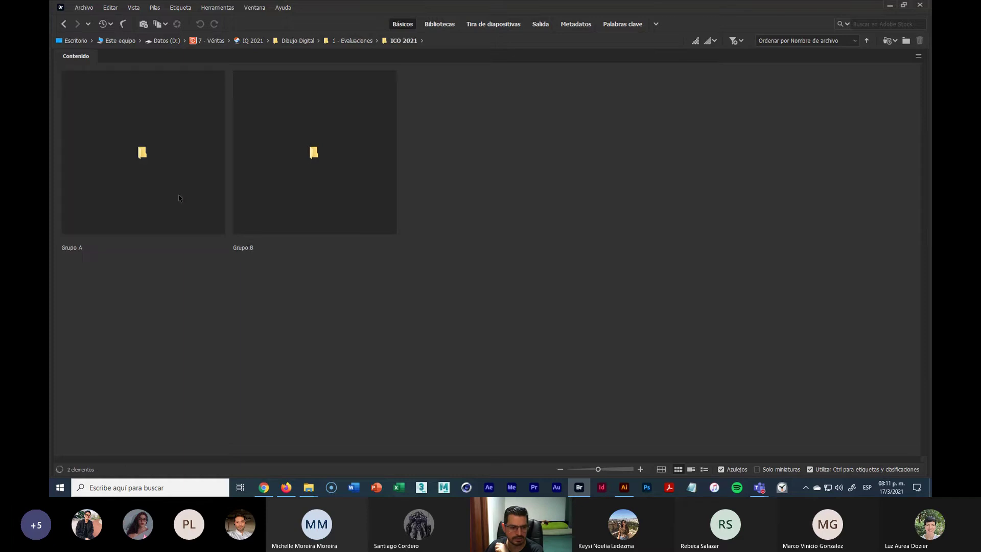
double_click(179, 198)
click(648, 192)
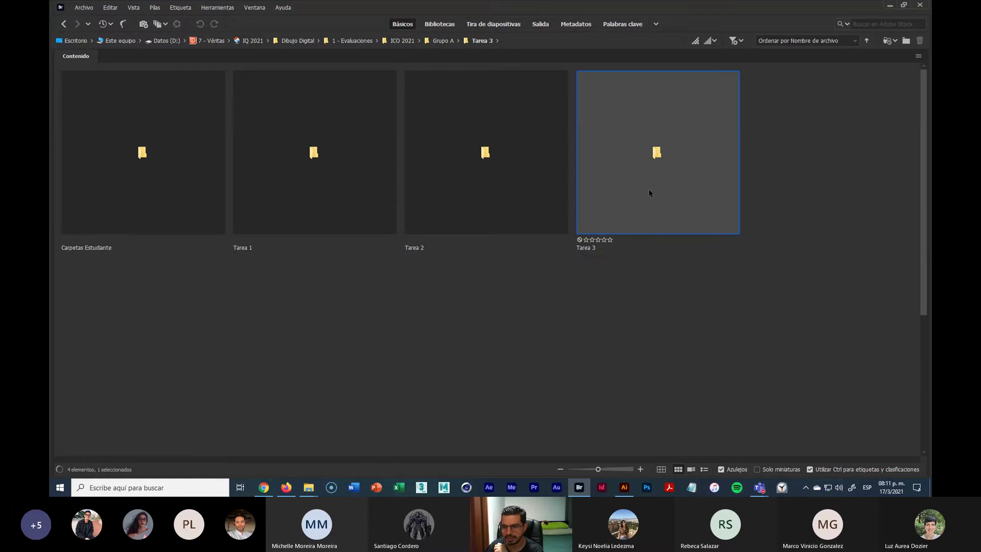
Step: Minimize the Bridge, Teams and browser windows to show the Downloads and Tarea 3 folder windows
click(889, 4)
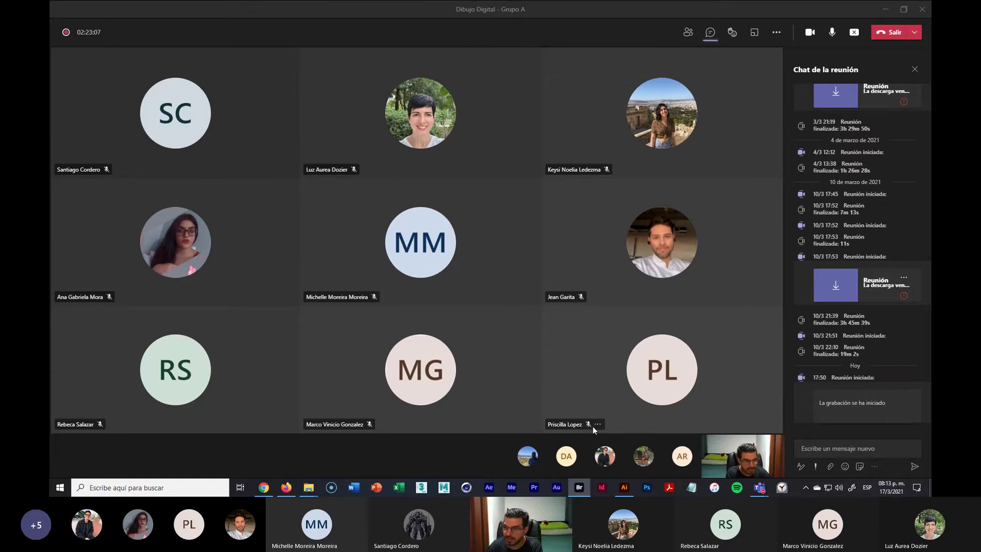
click(883, 9)
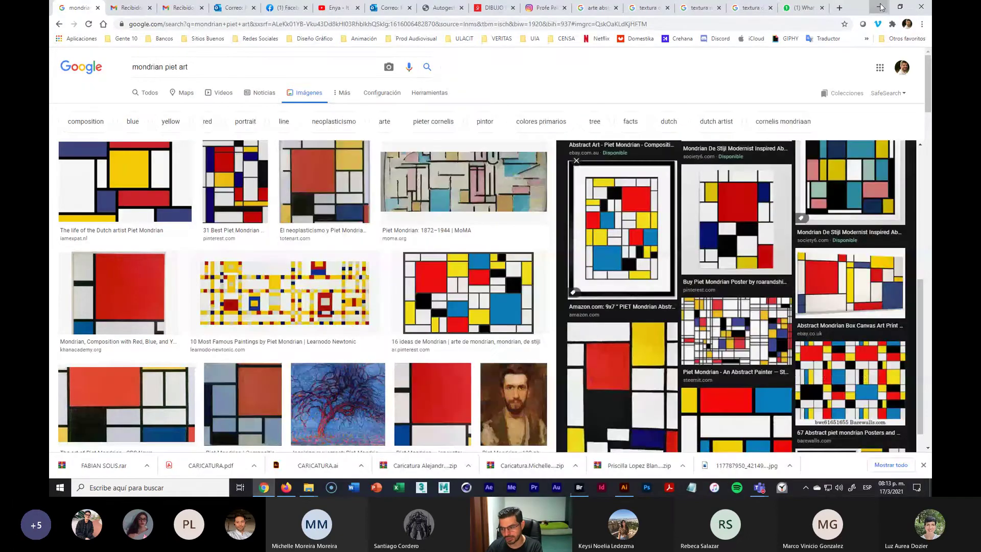
click(880, 7)
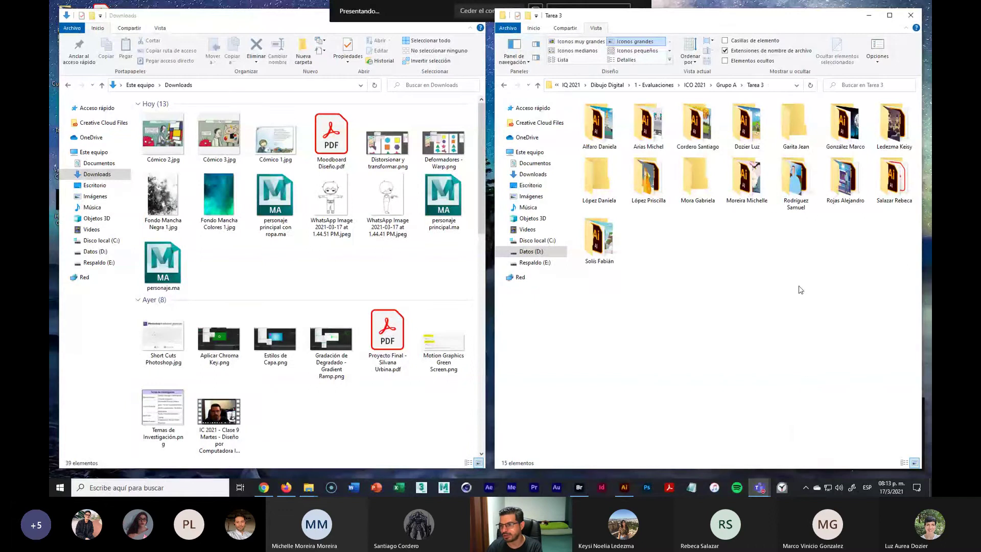
click(698, 182)
click(739, 303)
click(419, 402)
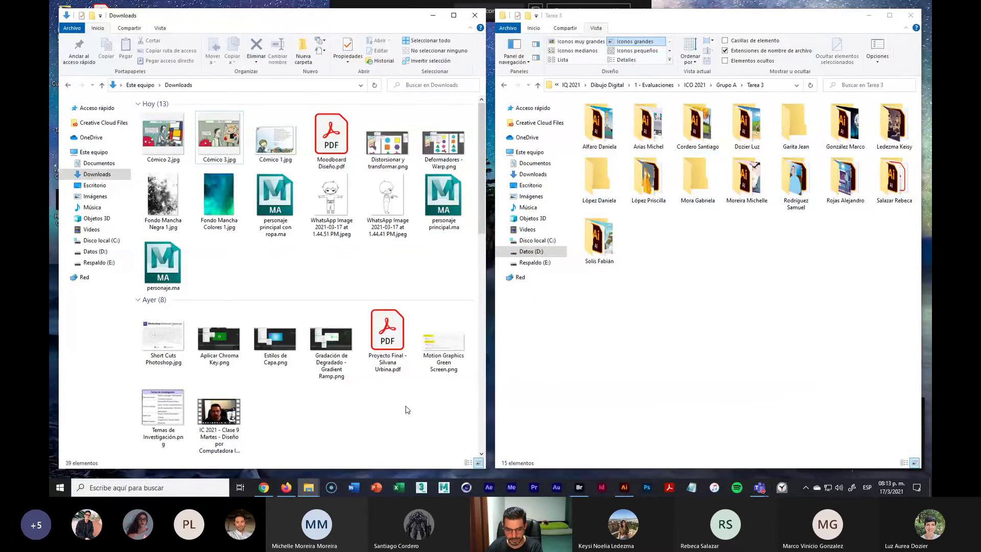
Step: Return to Bridge, view the first student's folder inside Tarea 3, and minimize the window
click(579, 487)
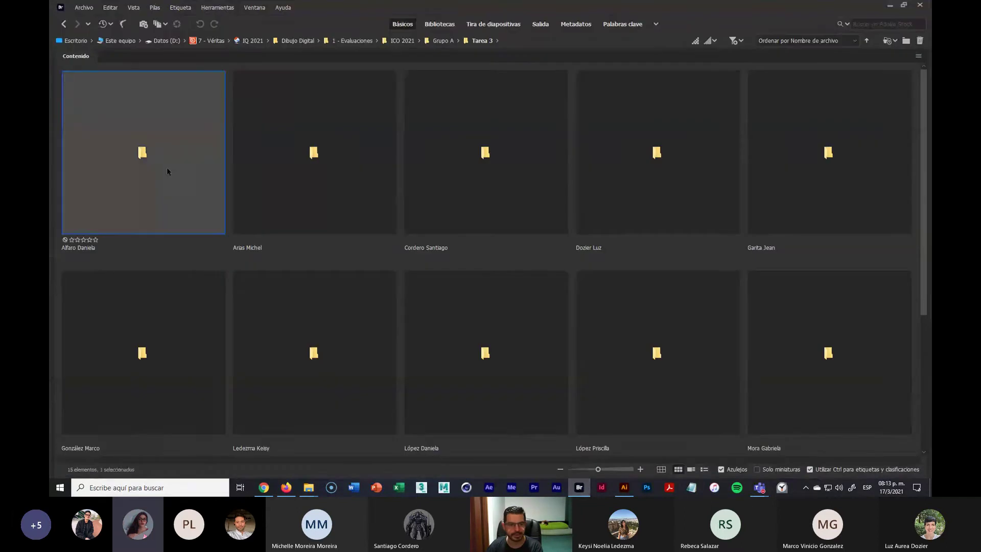
double_click(167, 169)
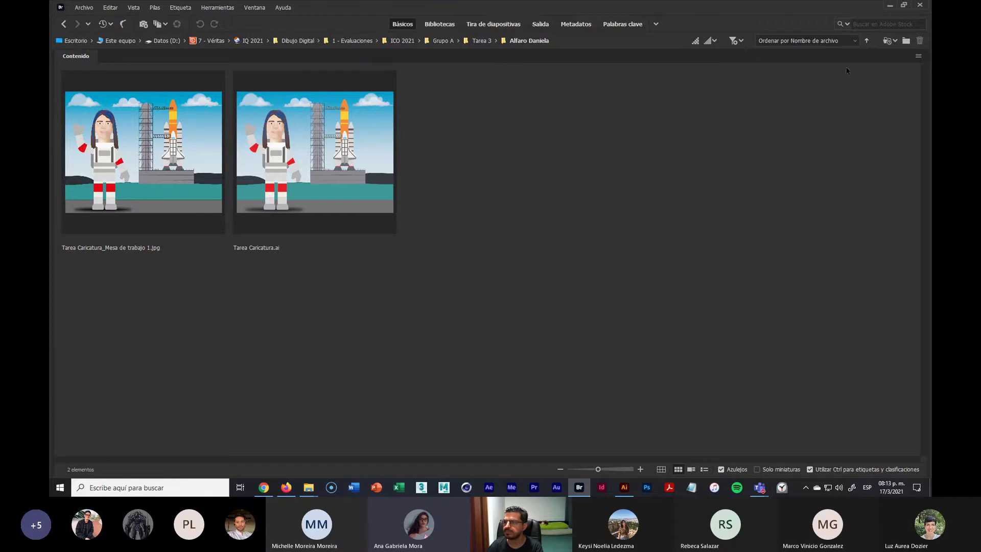
click(889, 6)
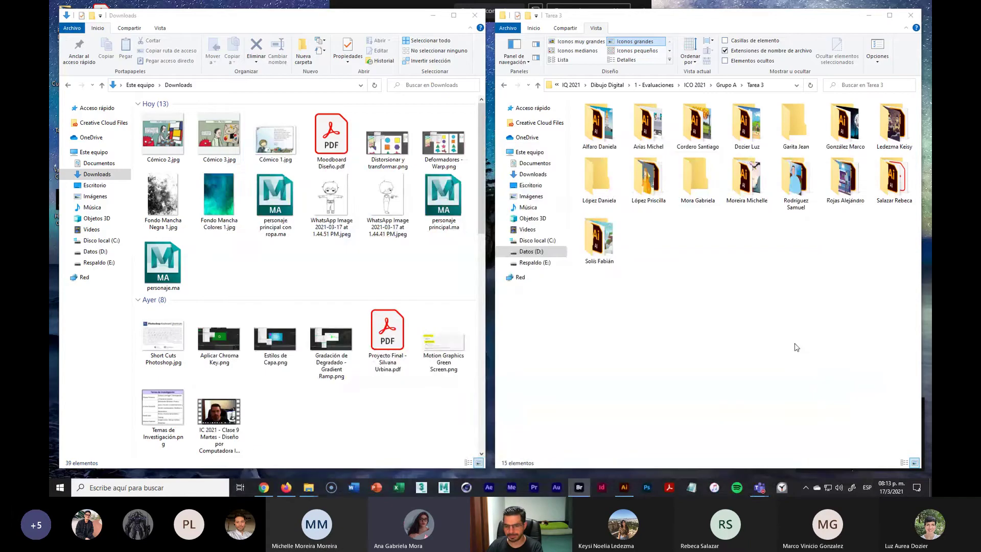
Step: Switch to Canvas in Chrome, open the DIBUJO DIGITAL GRUPO A course, reload it and show its assignment list
click(264, 488)
click(493, 7)
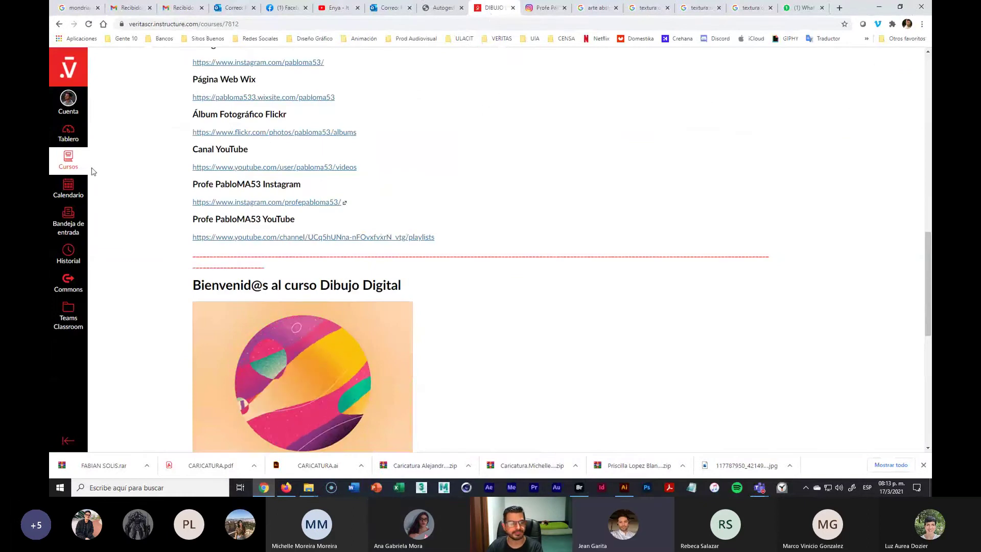
click(69, 161)
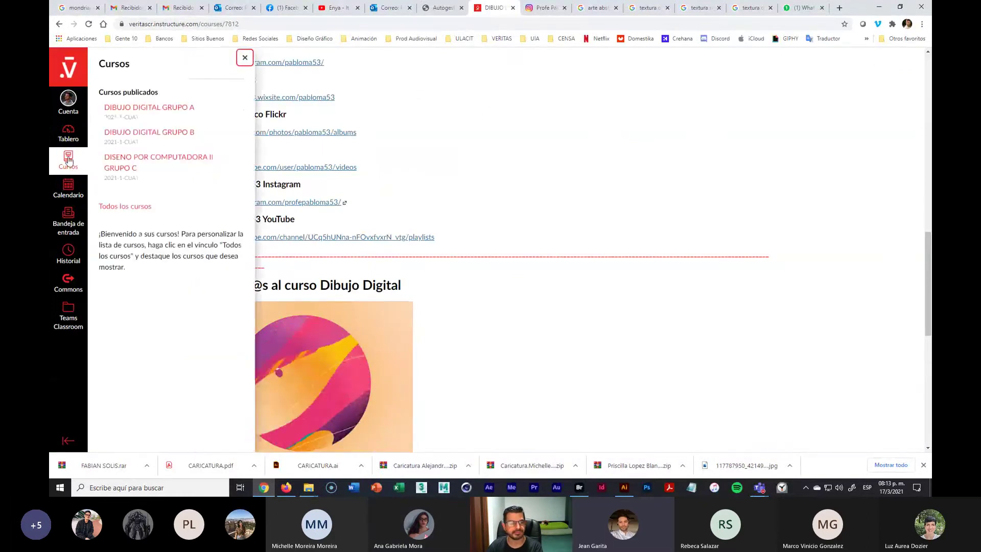
click(153, 108)
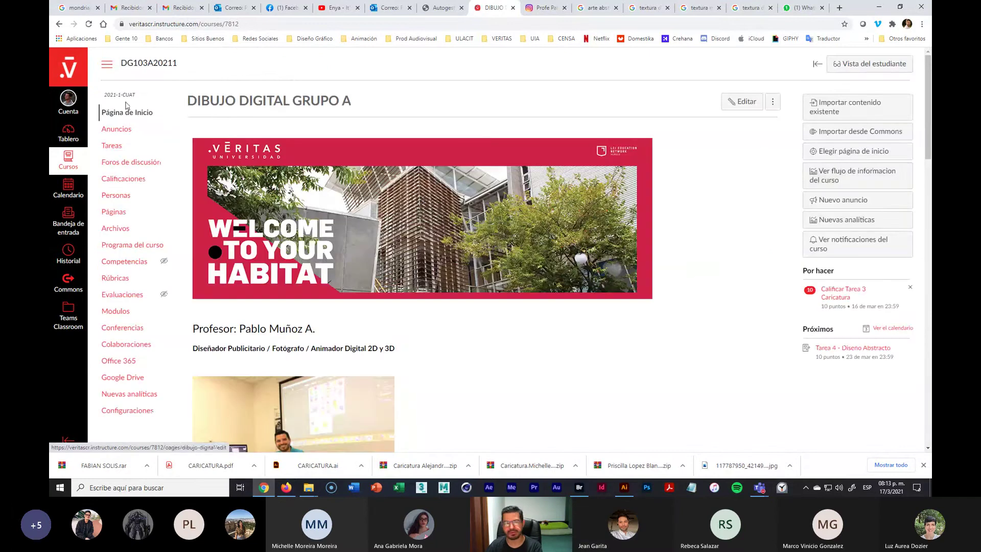
click(88, 25)
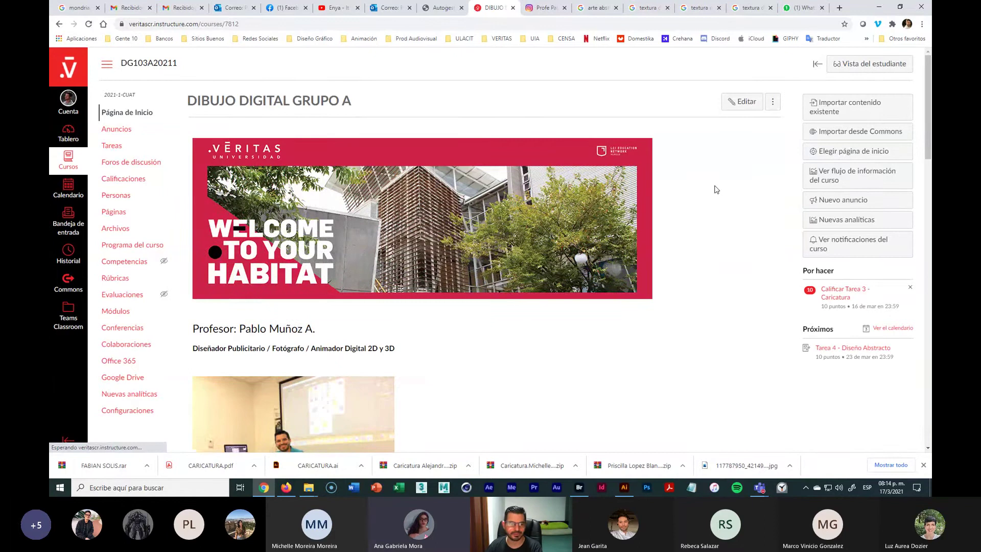
click(113, 147)
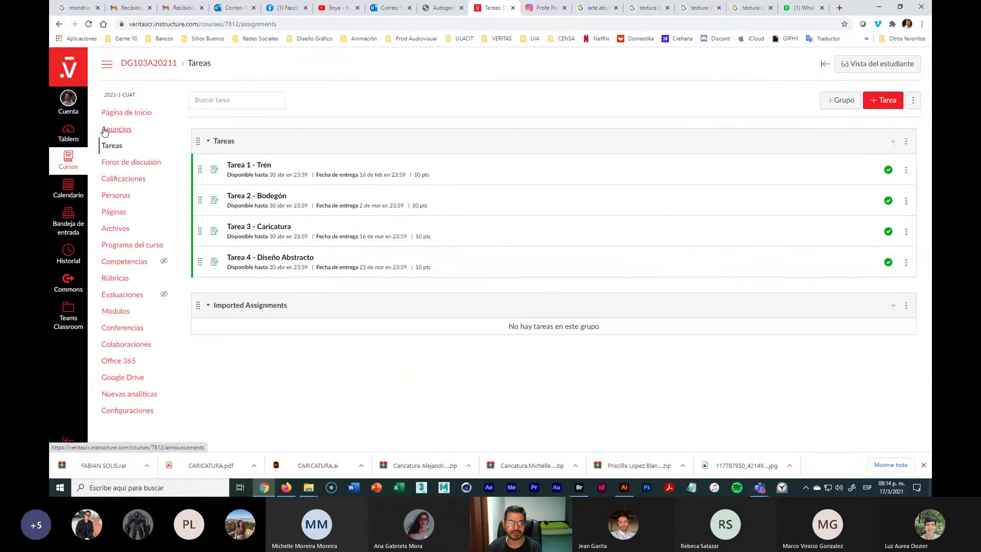
Step: Reopen DIBUJO DIGITAL GRUPO A and open the Tarea 3 - Caricatura assignment
click(69, 159)
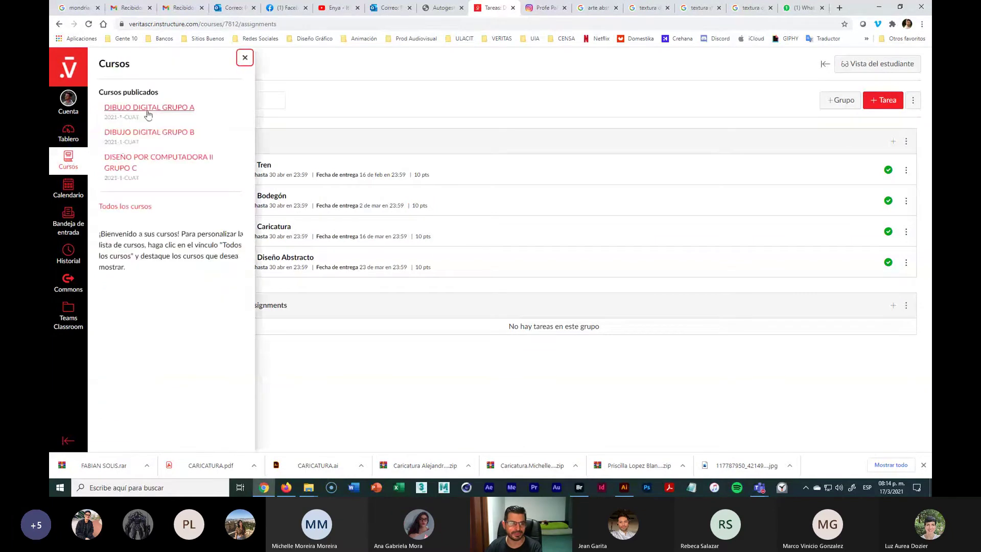
click(147, 109)
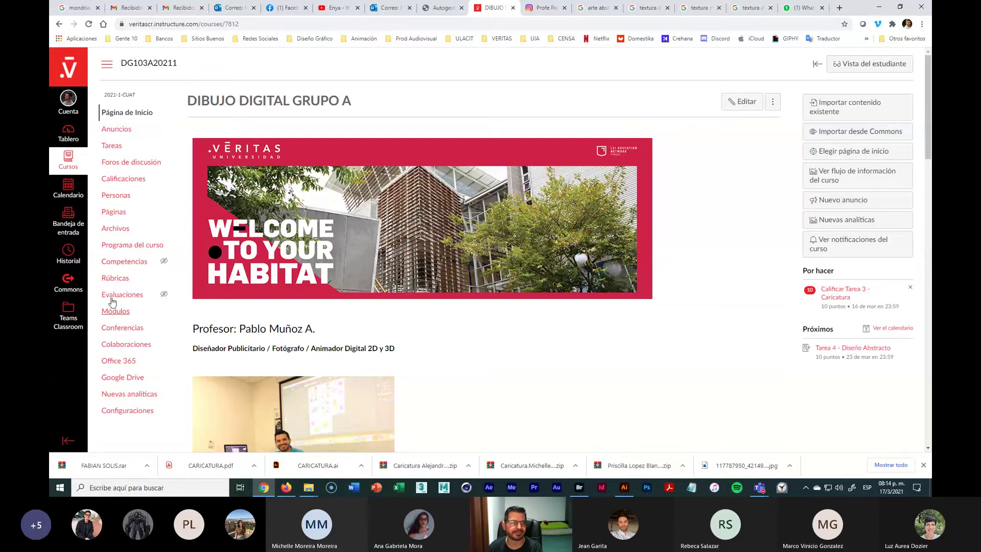
click(112, 146)
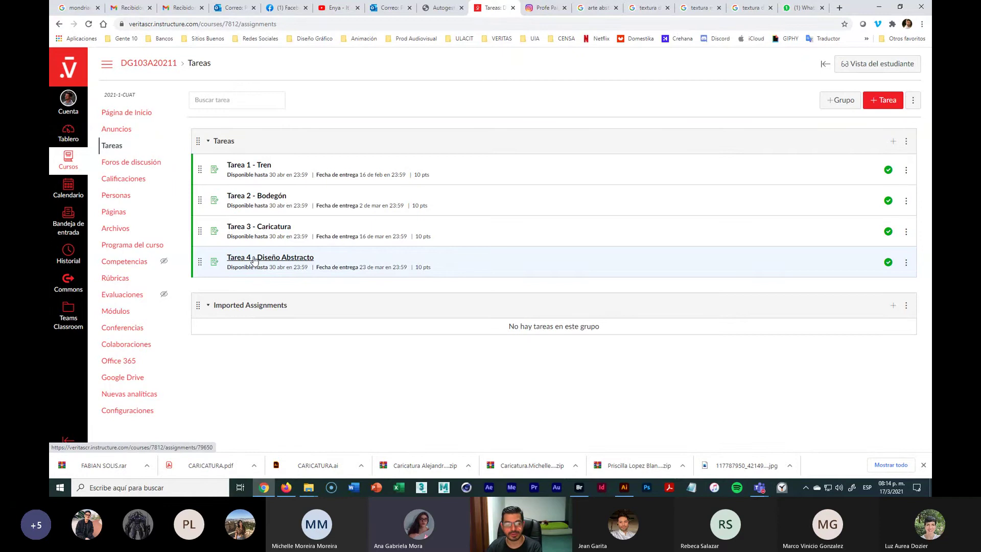
click(258, 228)
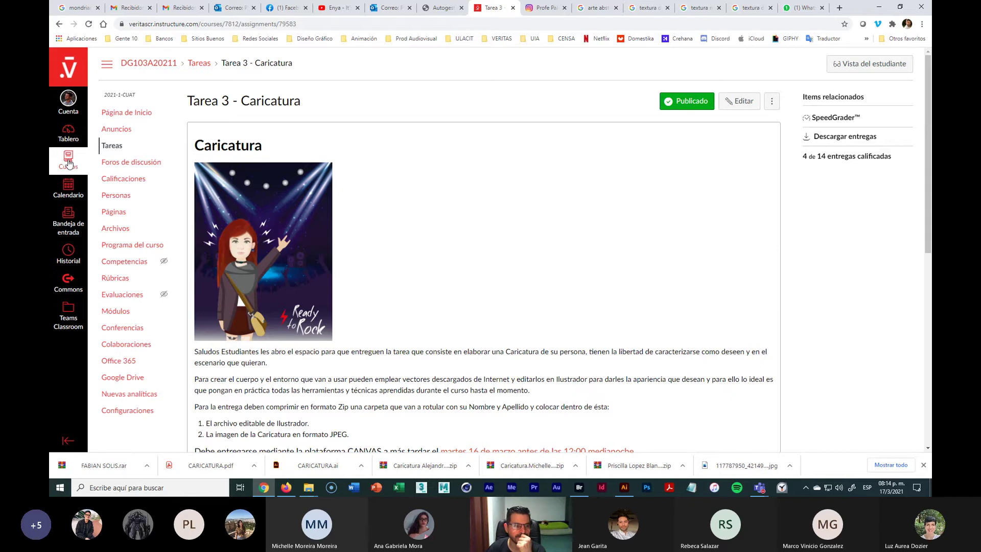
Step: Check the Canvas inbox and the Evaluaciones page of DIBUJO DIGITAL GRUPO A
click(68, 219)
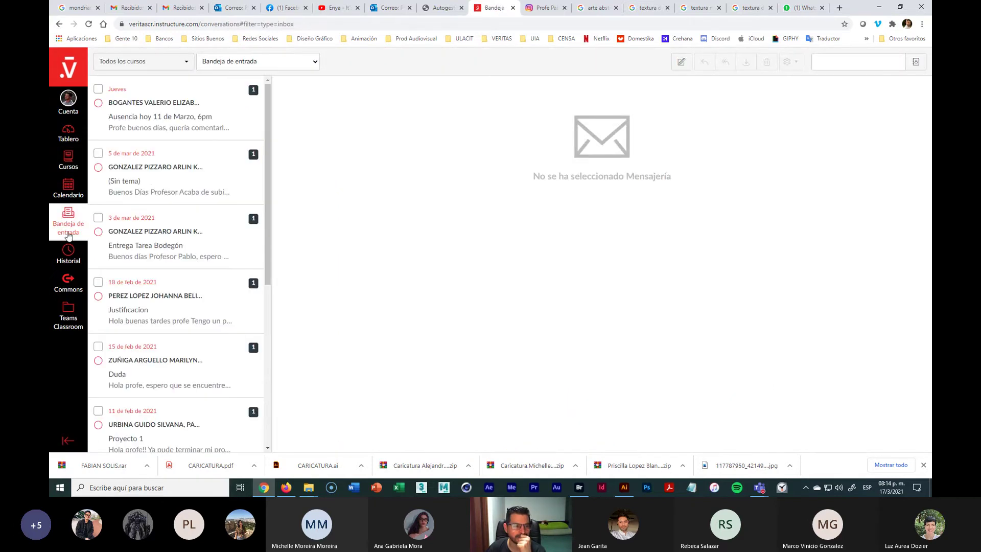
click(69, 156)
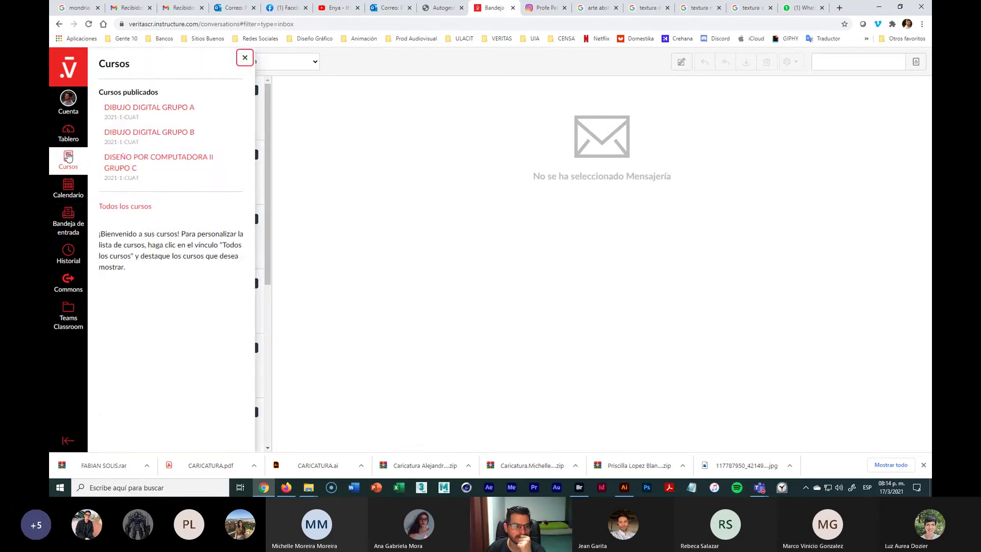
click(173, 108)
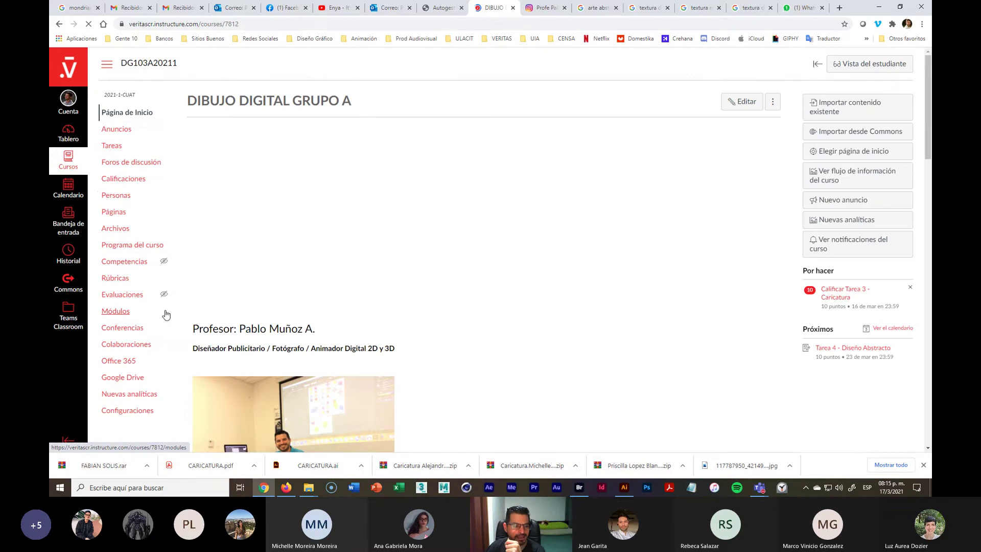
click(127, 296)
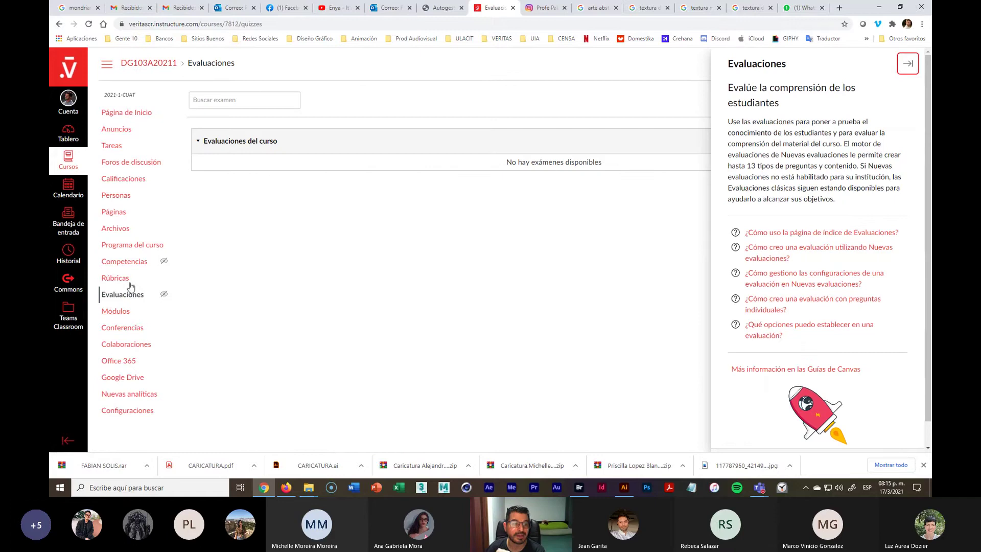
Step: Open the course gradebook and show the second student's grade details and comments for Tarea 3 - Caricatura
click(124, 180)
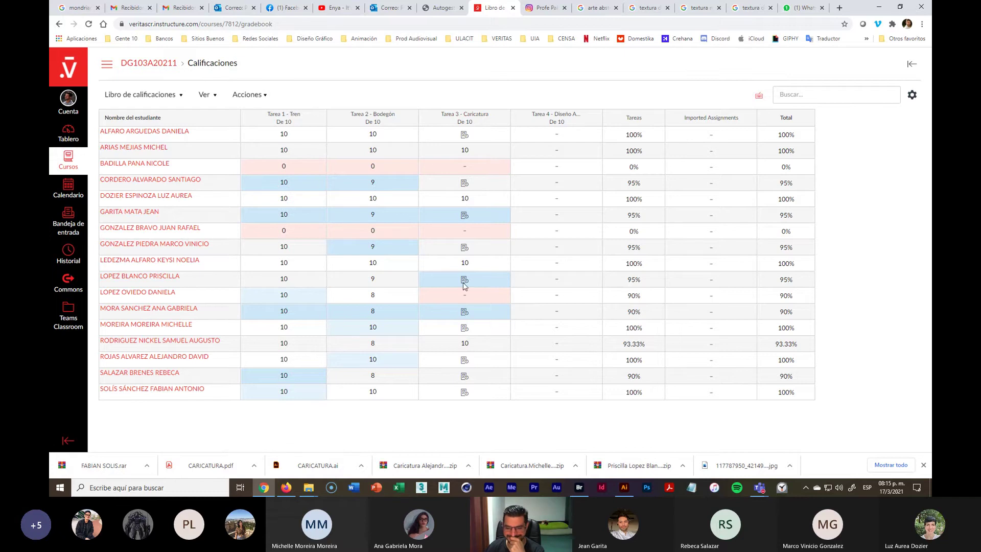
click(467, 153)
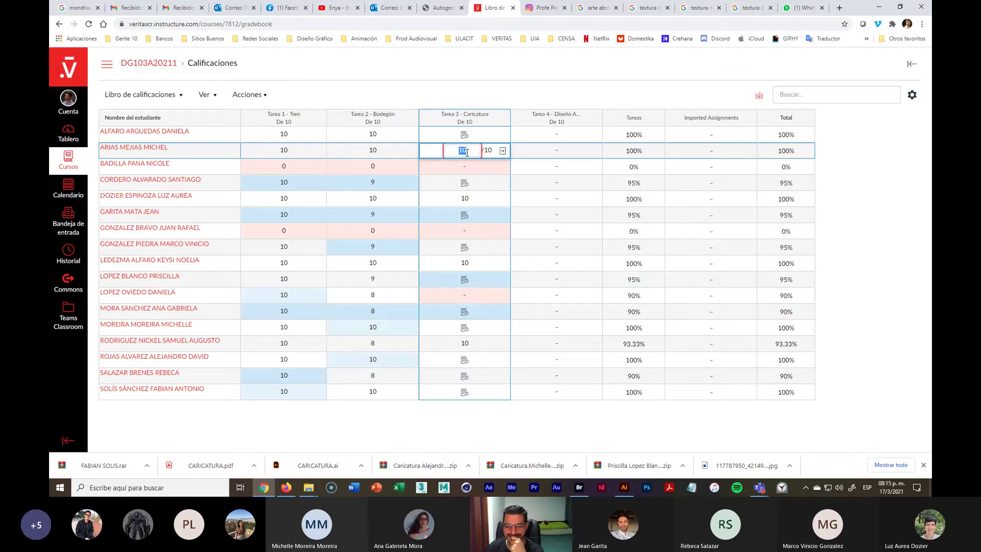
click(504, 421)
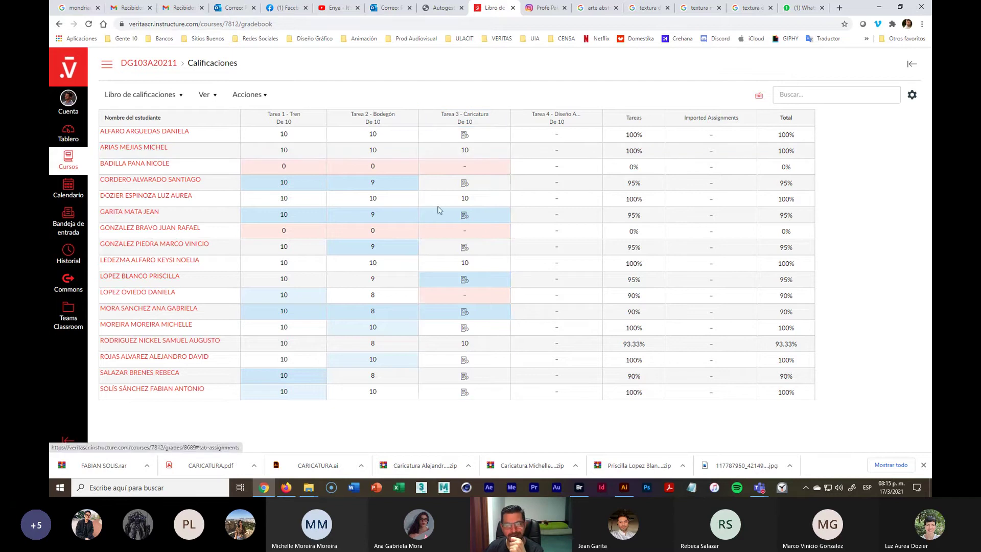
click(467, 153)
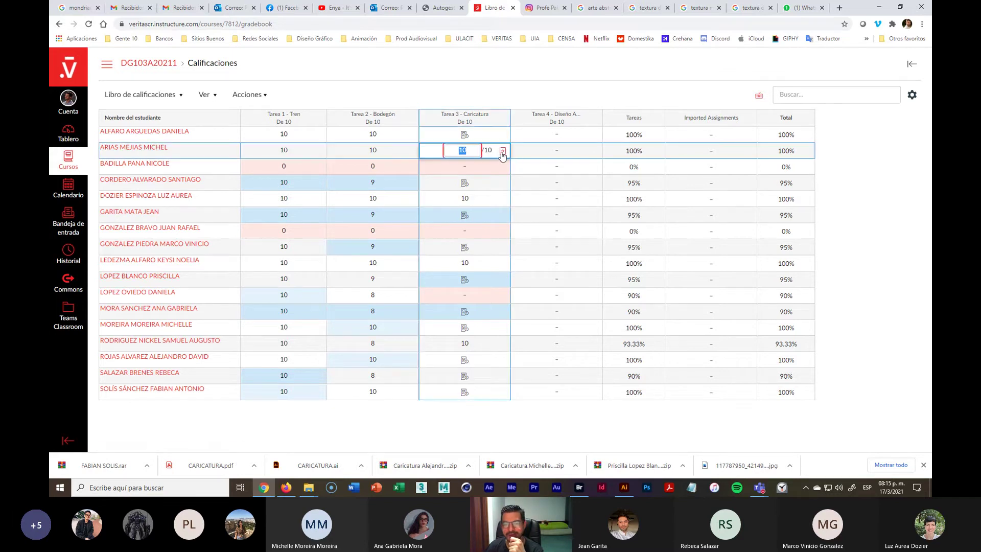
click(502, 152)
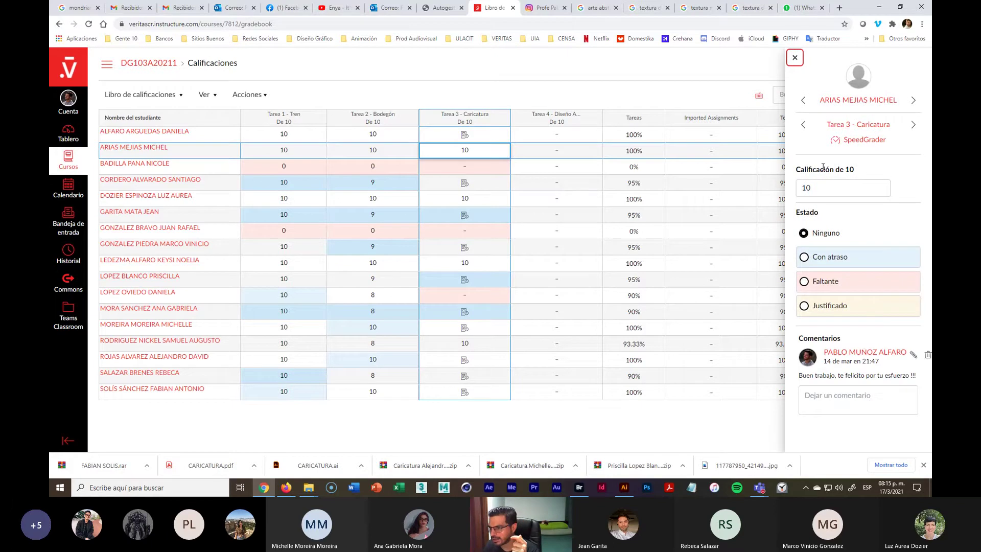
Step: Open Tarea 3 - Caricatura in SpeedGrader, advance to the sixth student, and download the submitted RAR archive
click(863, 143)
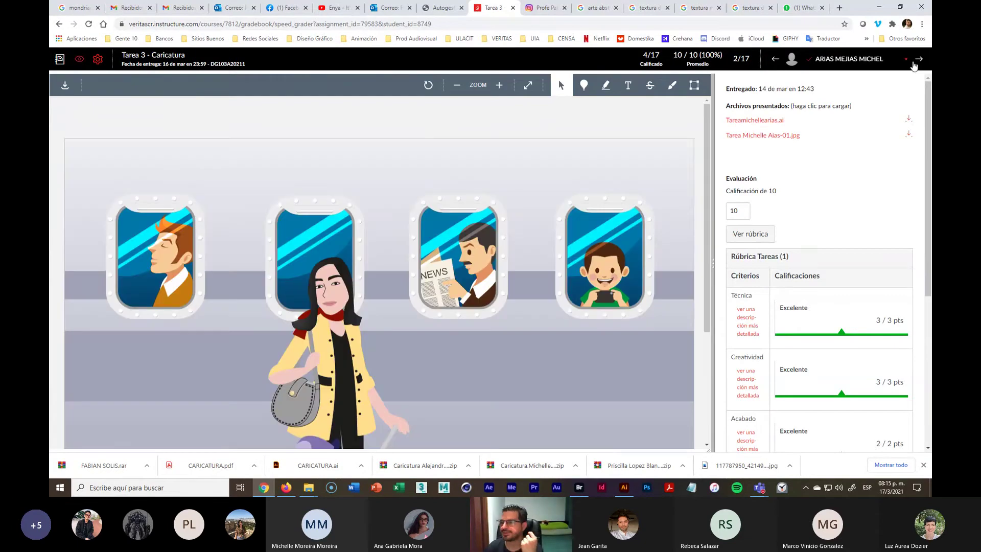
click(918, 60)
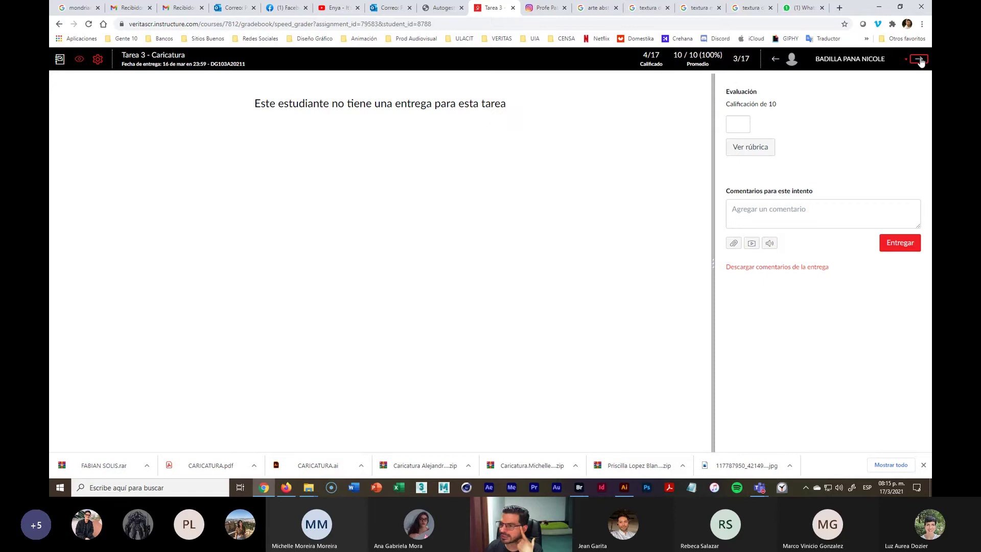
click(919, 60)
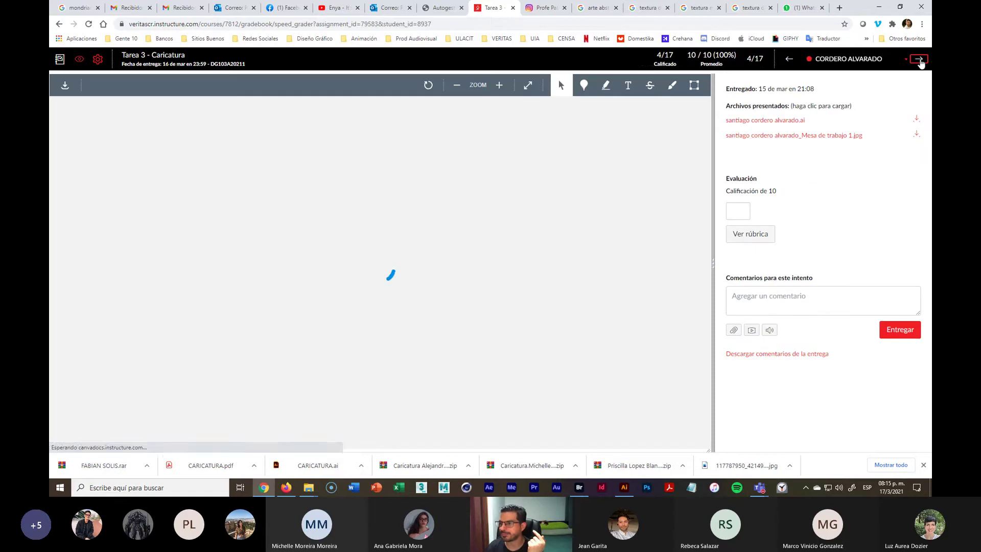
click(919, 60)
click(919, 60)
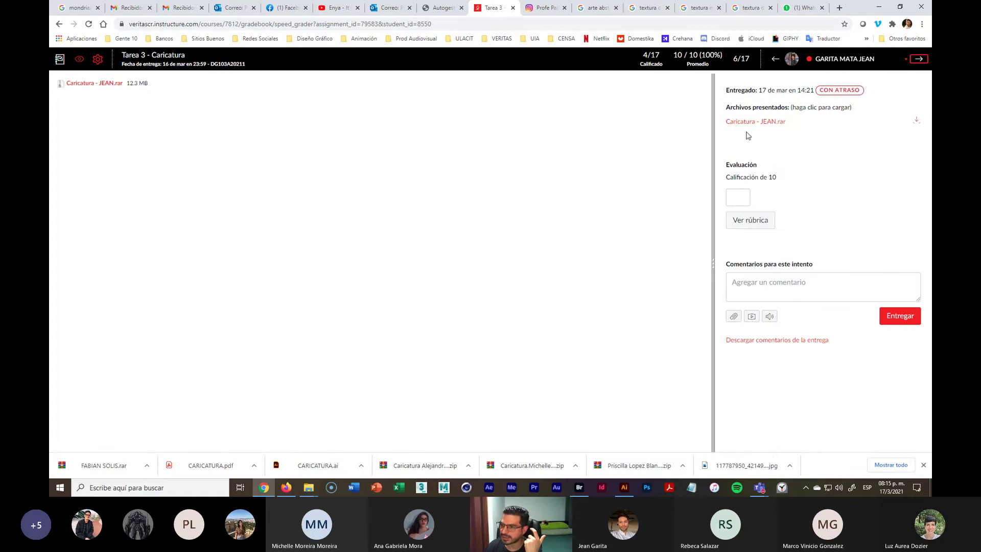
click(916, 122)
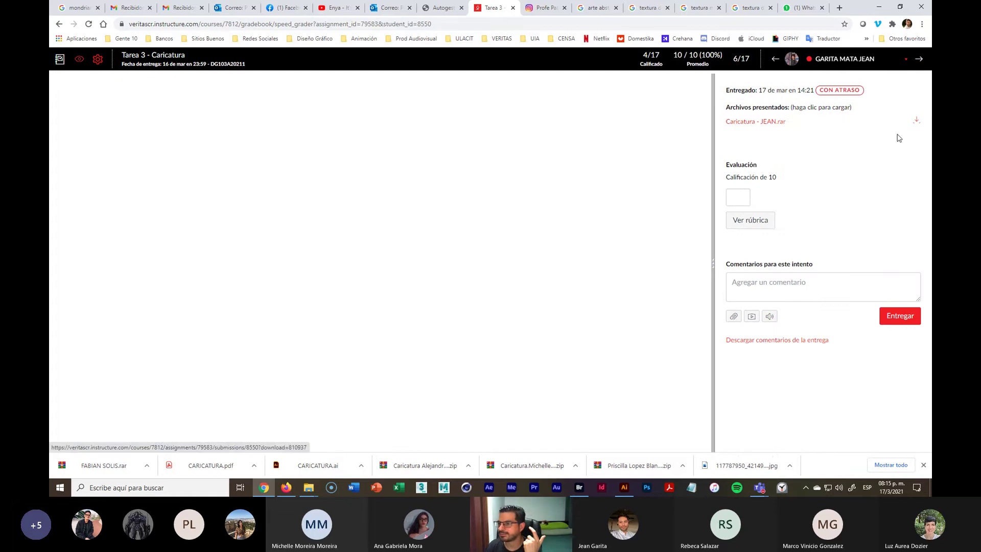
Step: Switch to File Explorer and extract the archive's EPS and JPG caricature files into the fifth student folder of Tarea 3
click(880, 7)
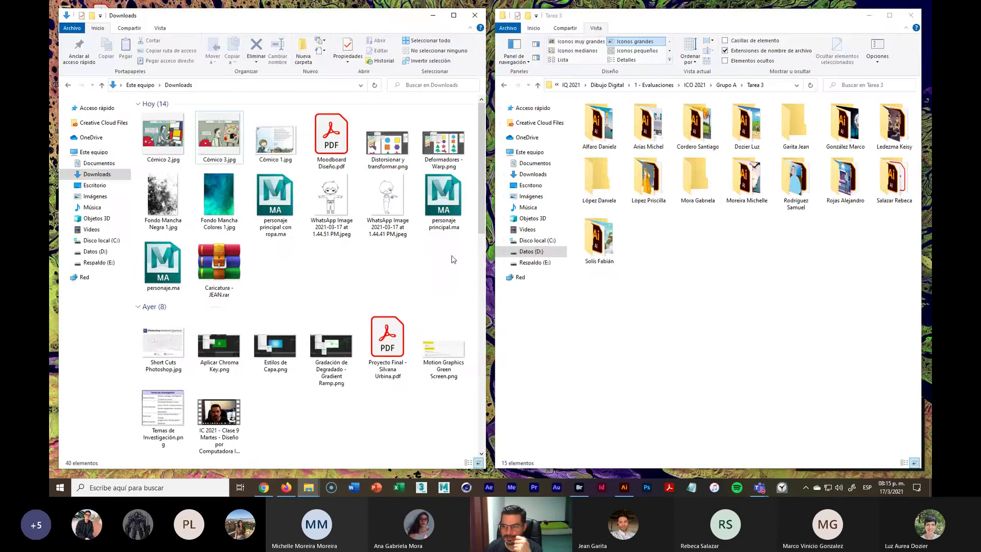
double_click(801, 130)
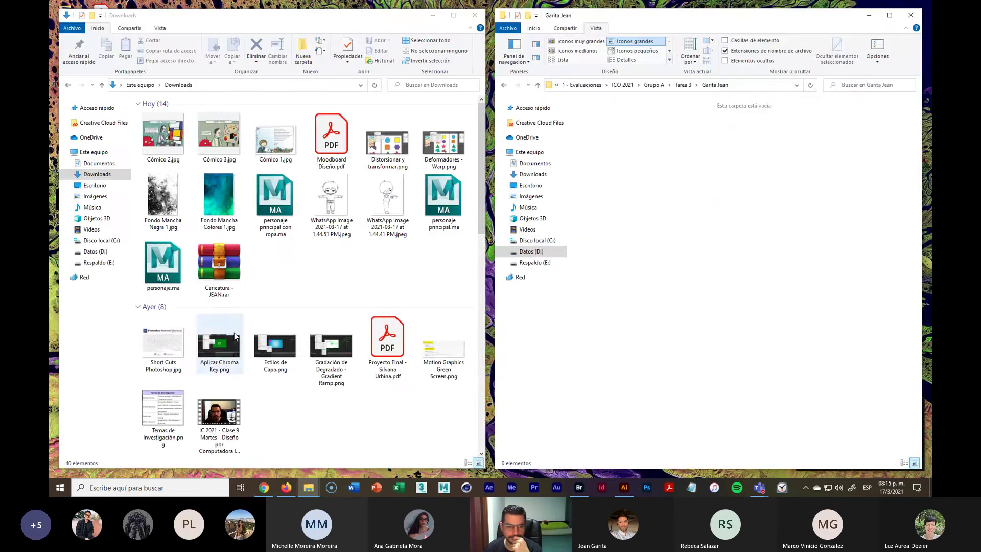
click(220, 271)
double_click(220, 271)
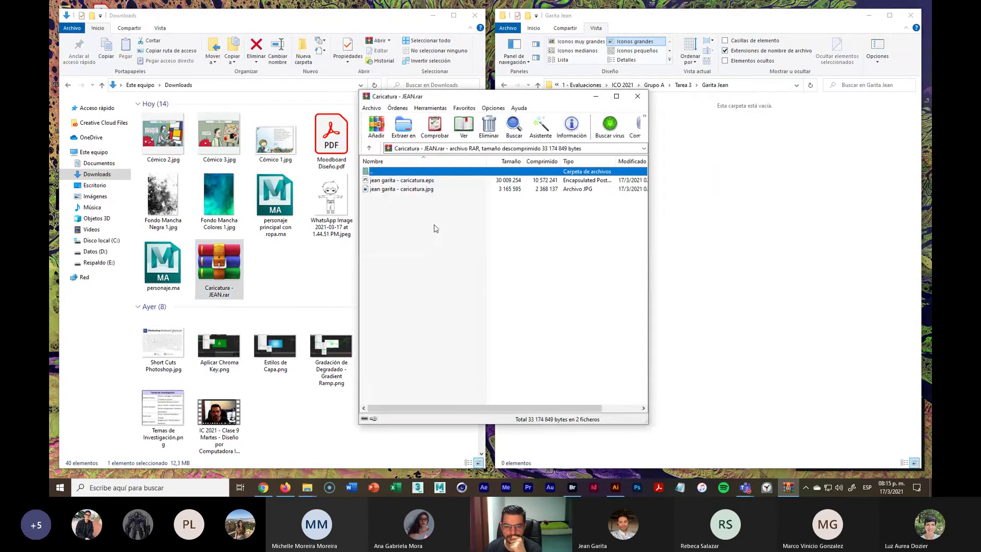
drag(435, 221, 645, 210)
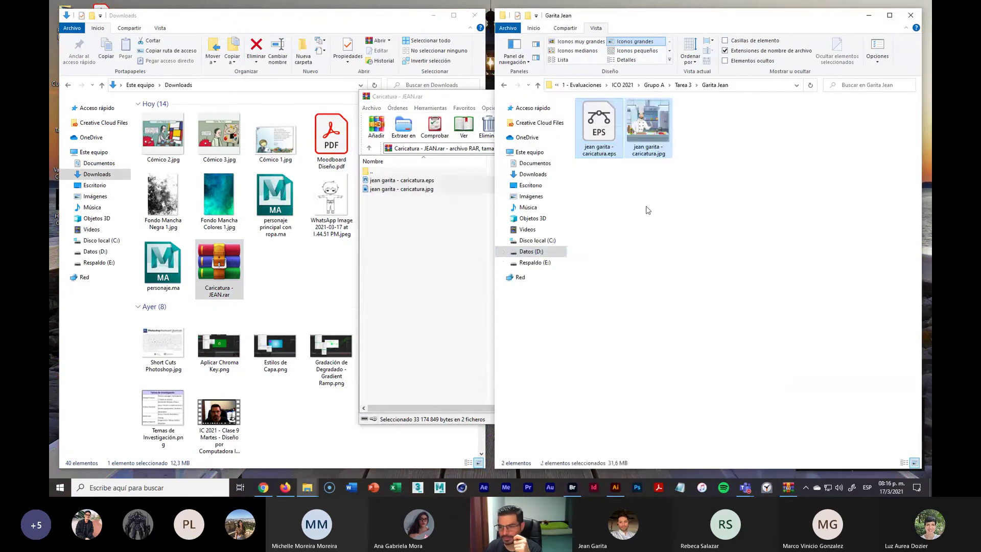
Step: Close the archive, delete the RAR file from Downloads, and return to the Tarea 3 folder
click(469, 97)
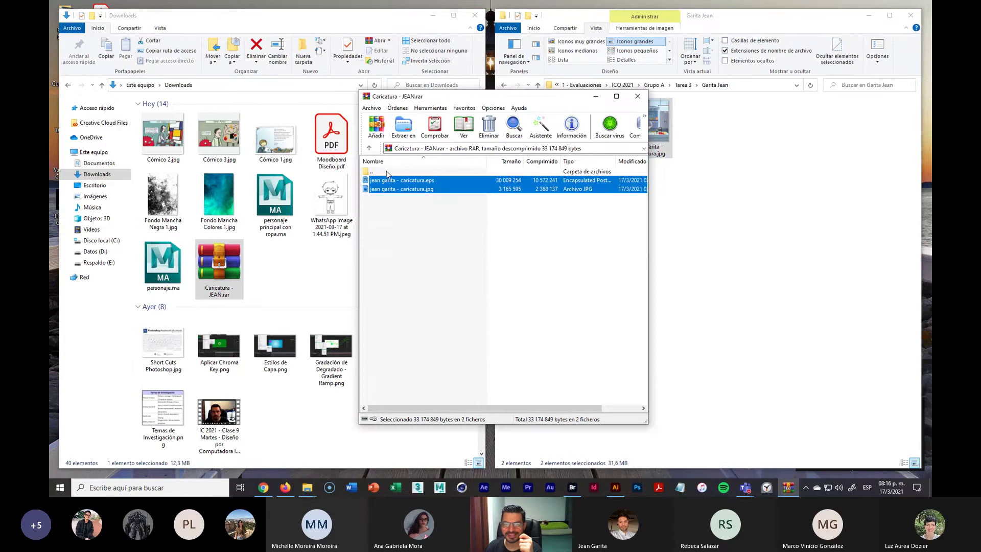
click(369, 149)
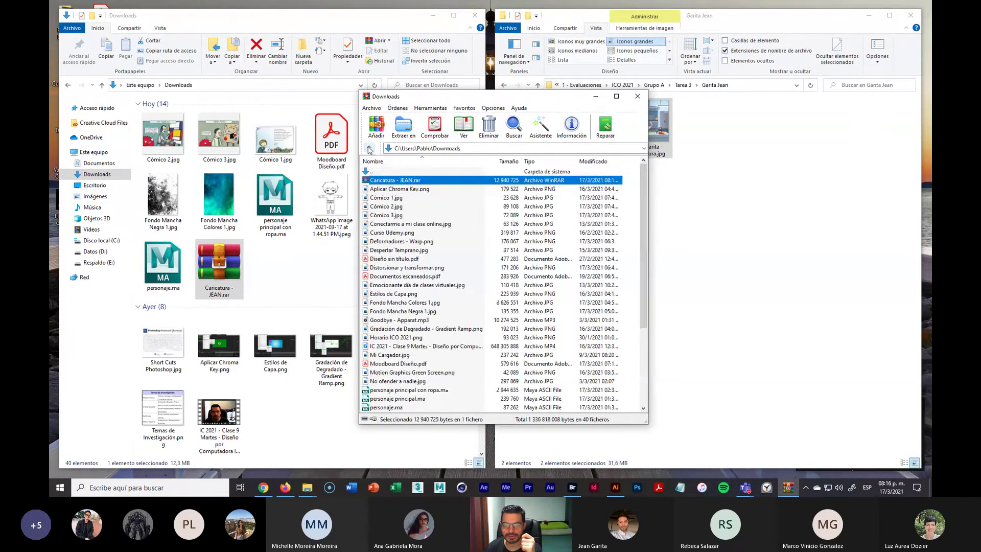
click(637, 96)
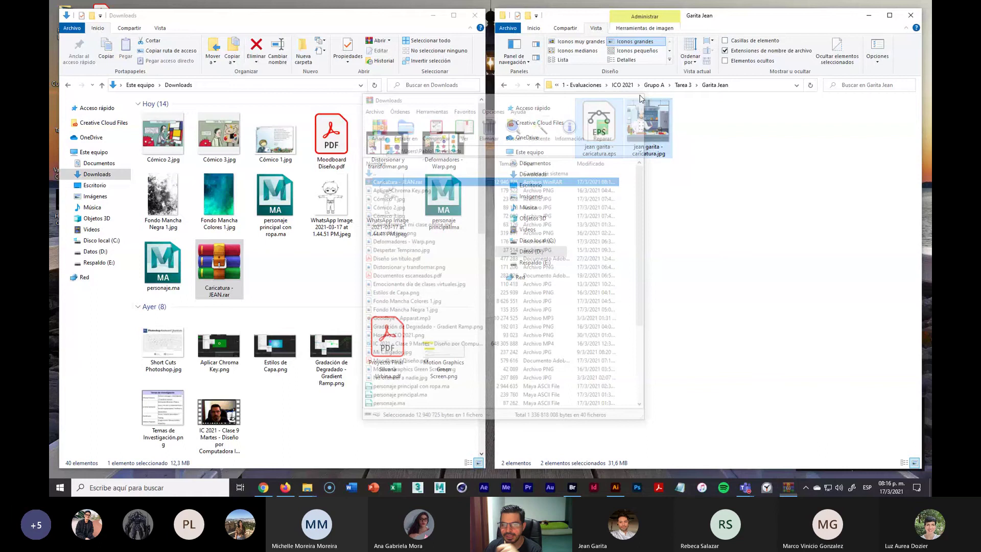
click(222, 263)
key(Delete)
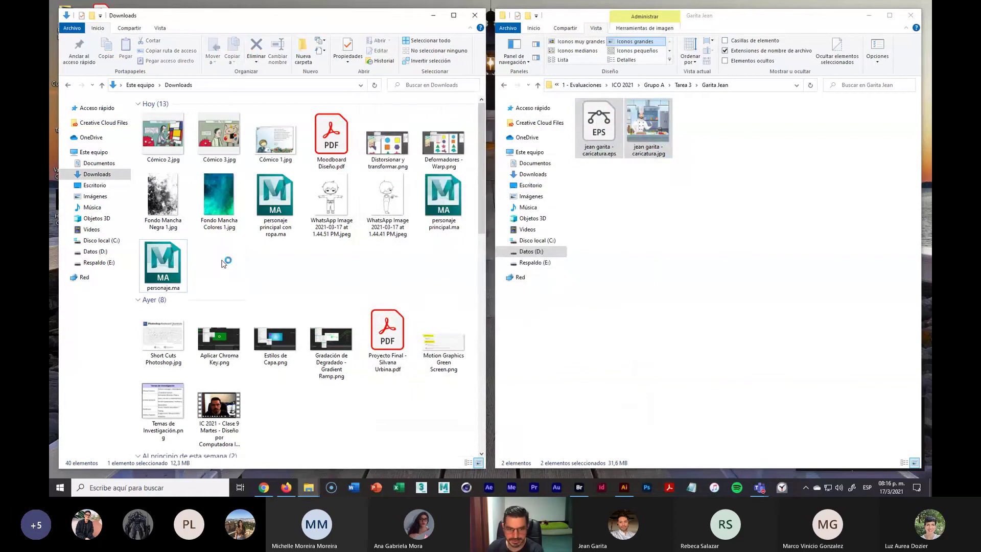
click(688, 85)
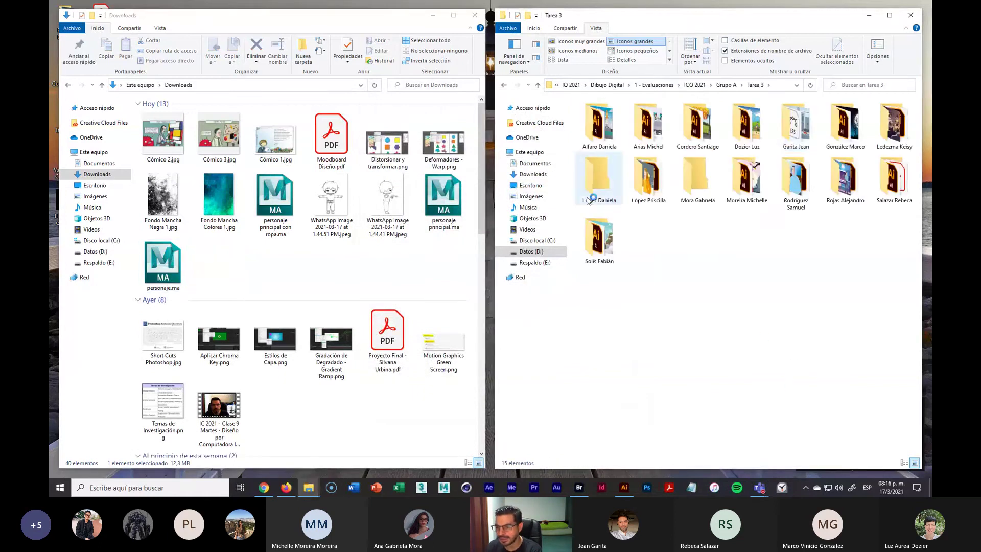
Step: Switch back to SpeedGrader in Chrome, advance to the twelfth student, and download the submitted JPG and AI files
click(262, 487)
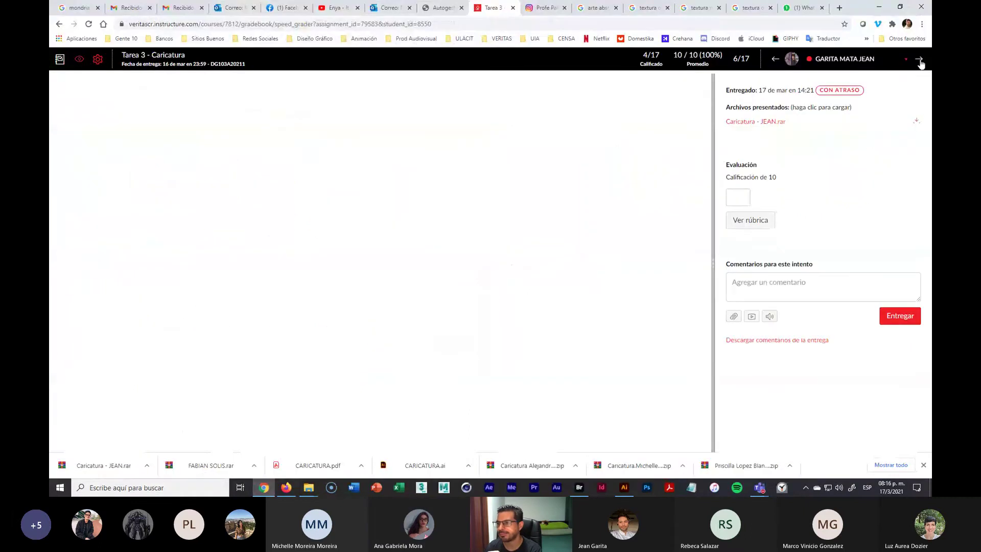
click(920, 60)
click(919, 60)
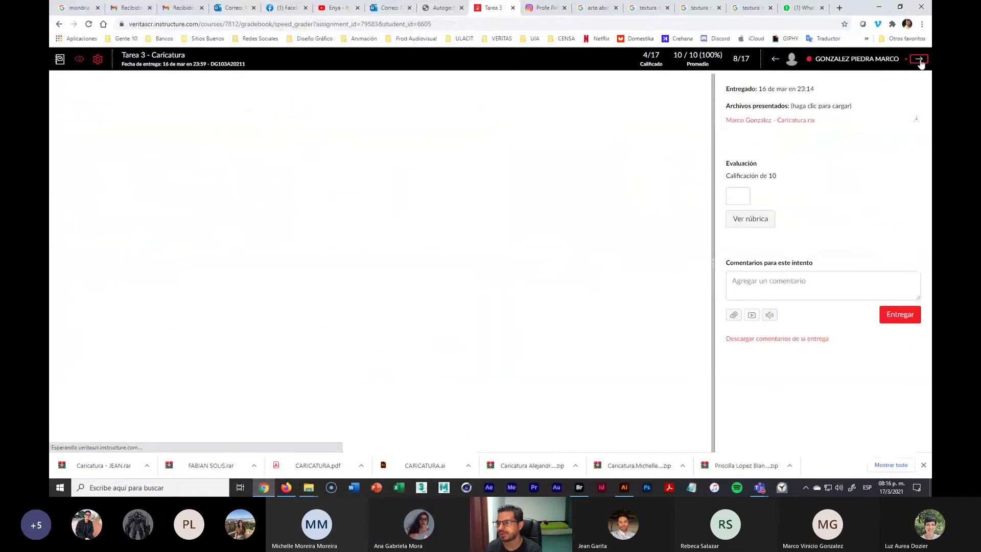
click(920, 61)
click(920, 60)
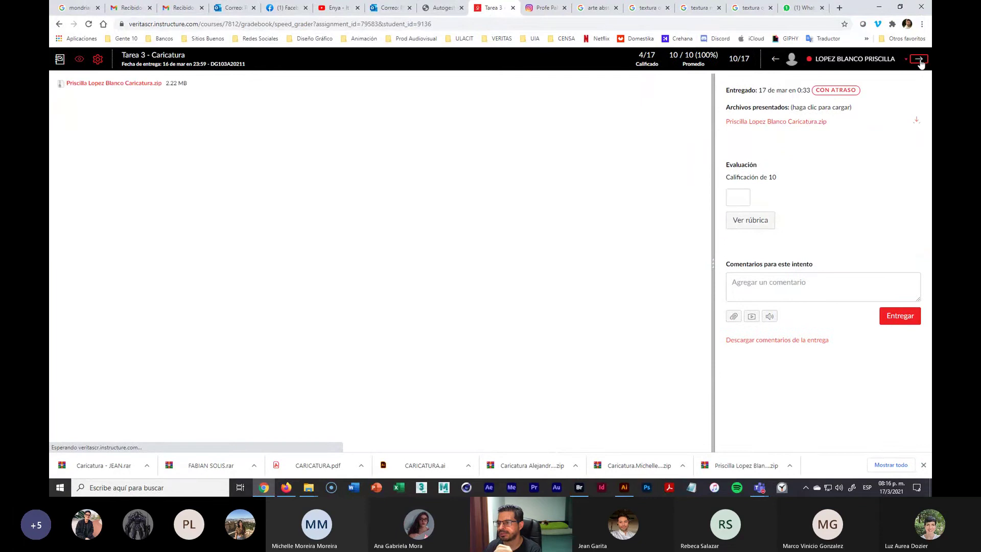
click(920, 61)
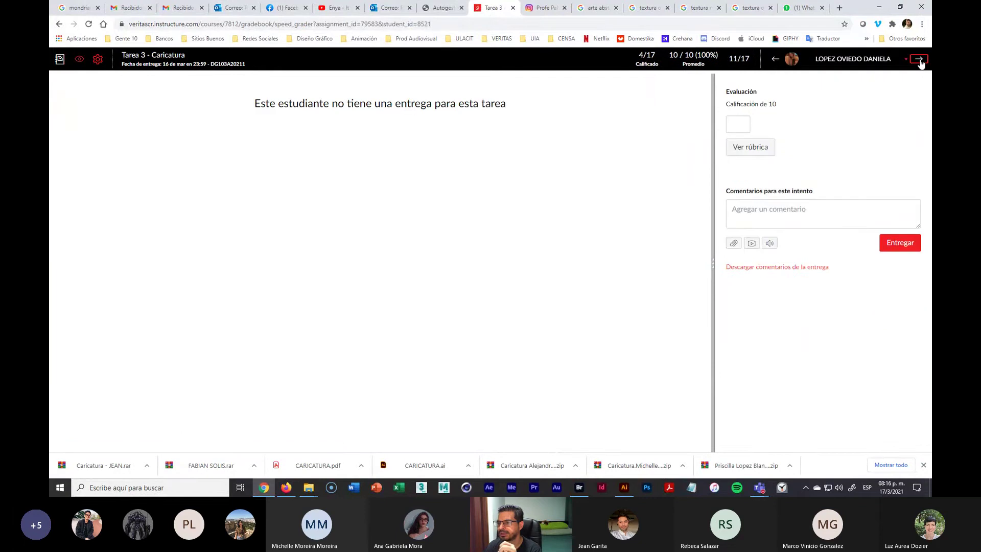
click(919, 61)
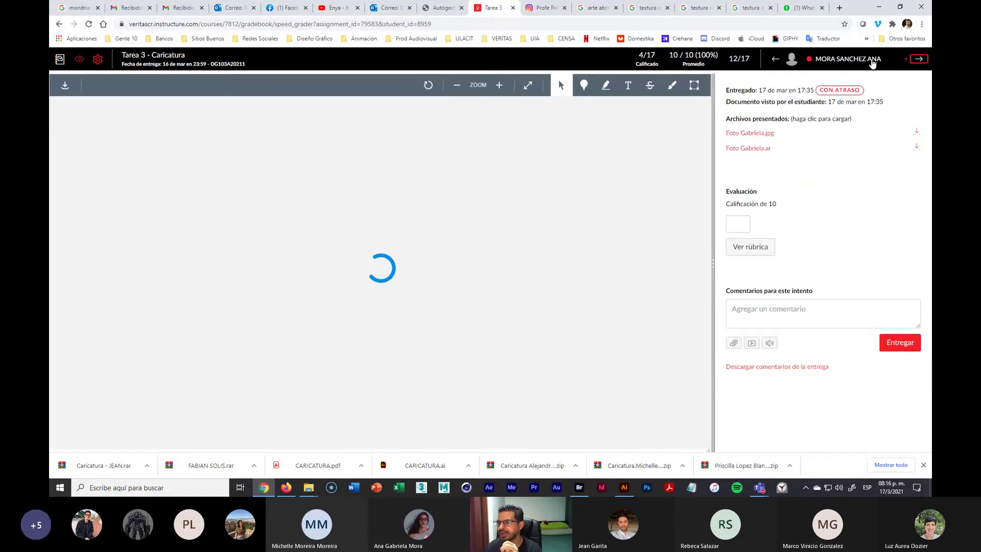
click(873, 60)
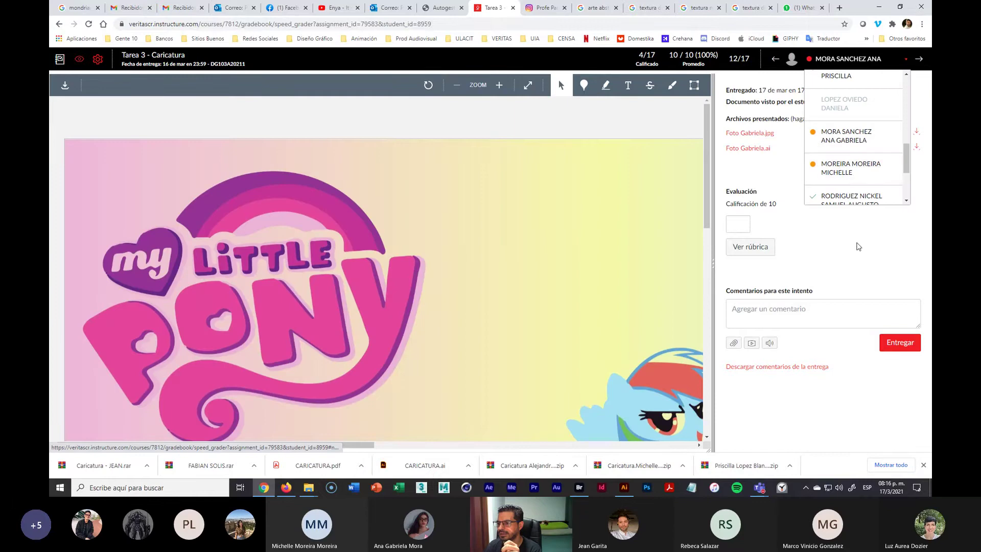
click(860, 245)
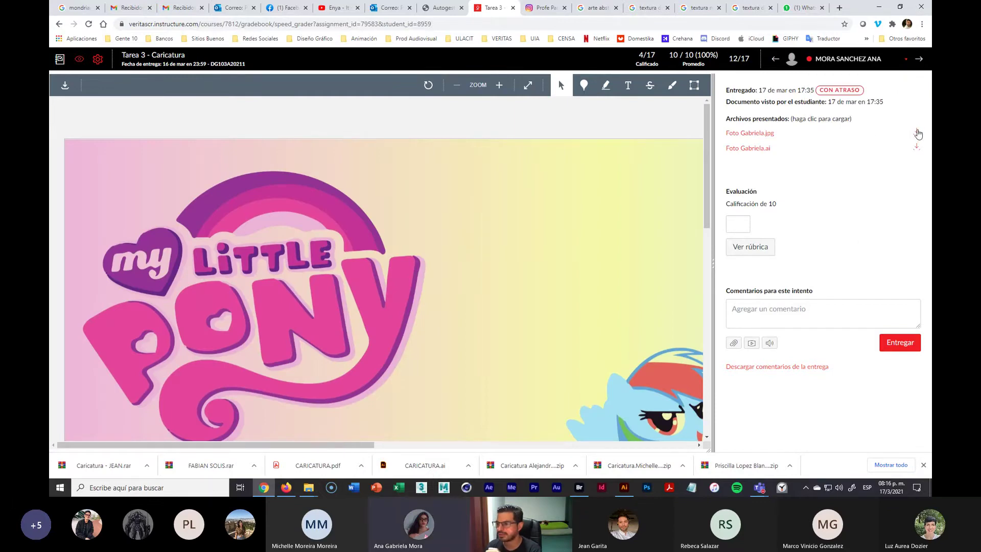
click(917, 149)
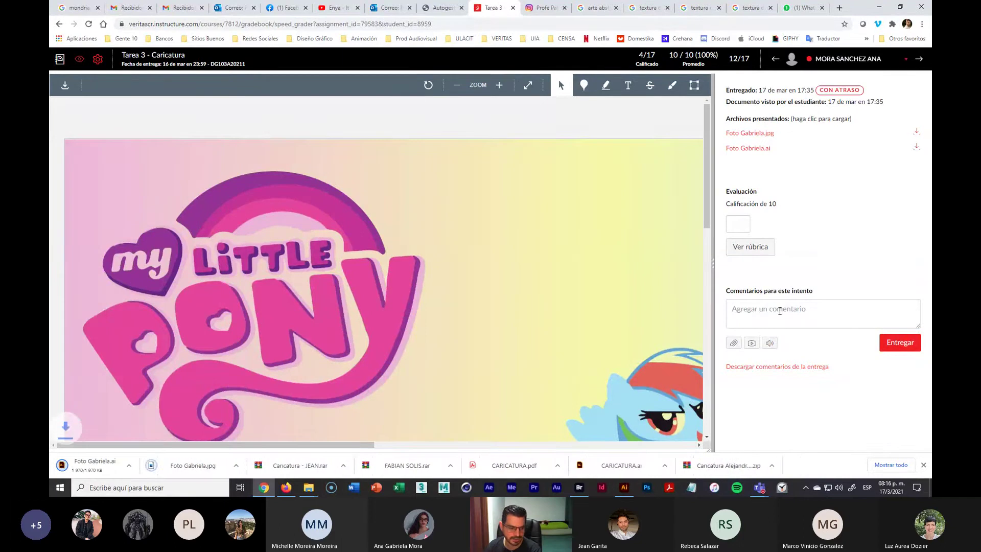
Step: Switch to File Explorer, move the downloaded JPG and AI files into that student's Tarea 3 folder, and return to Tarea 3
click(879, 7)
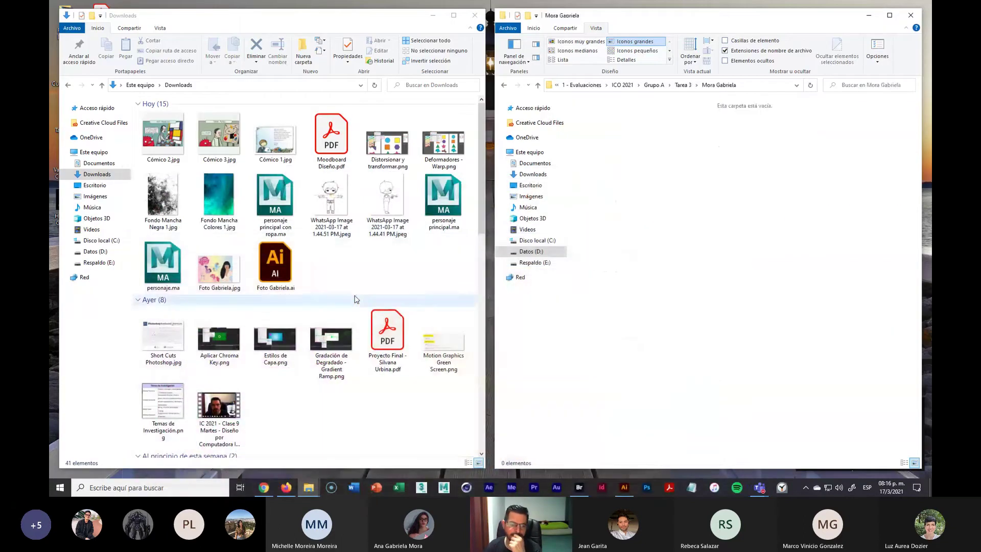
drag(334, 253, 207, 290)
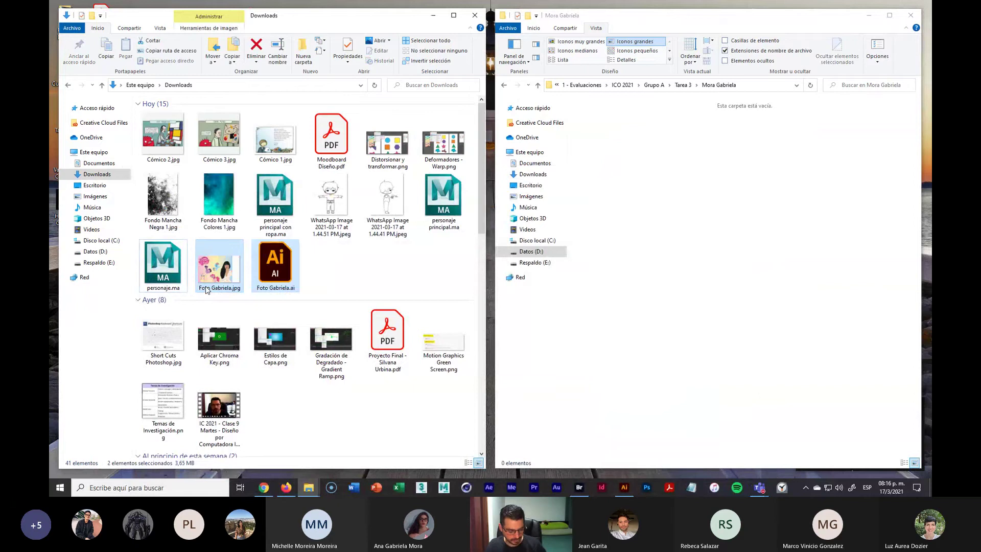
key(ctrl+x)
click(709, 270)
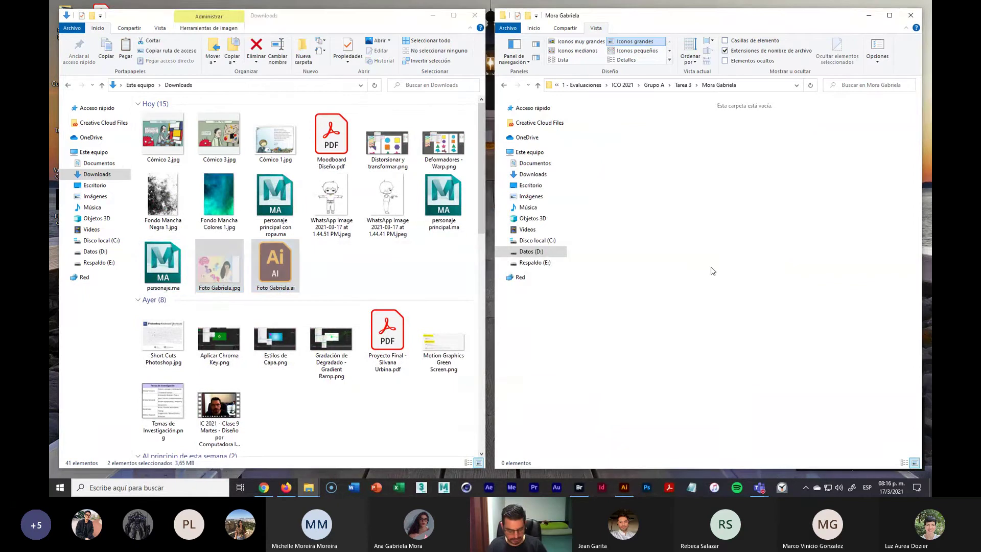
key(ctrl+v)
click(713, 270)
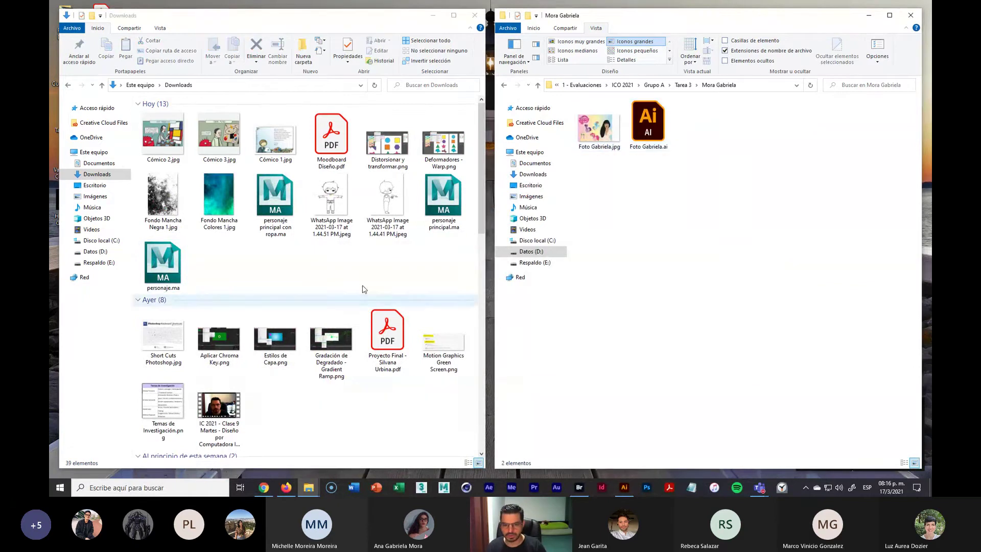
click(363, 280)
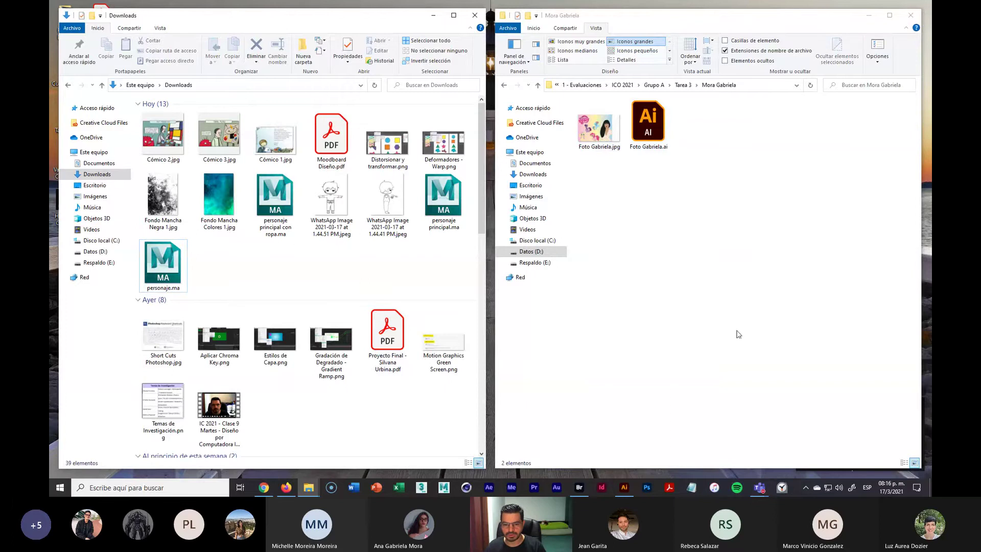
click(683, 87)
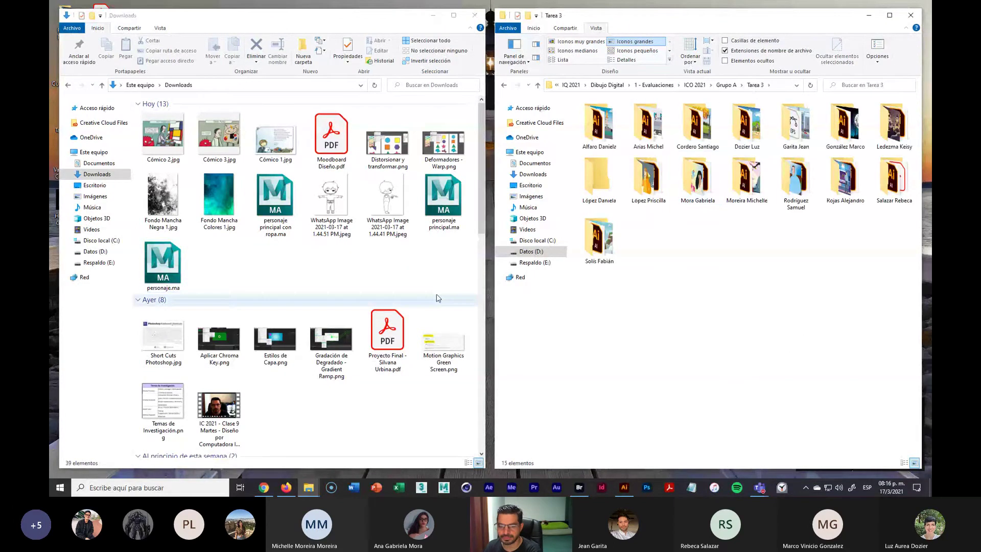
click(426, 284)
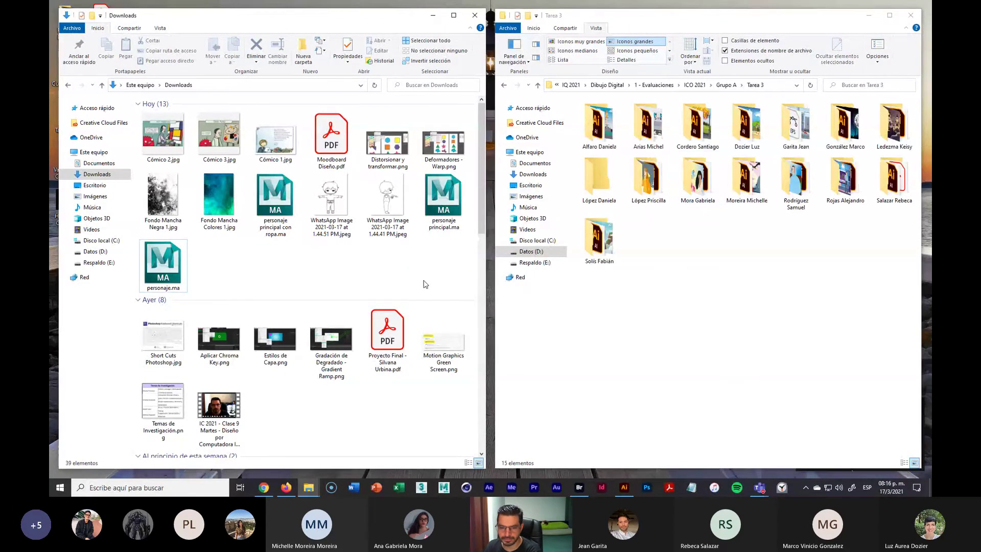
Step: Switch to Adobe Bridge and preview the first student's Tarea Caricatura_Mesa de trabajo 1.jpg in full screen
click(580, 488)
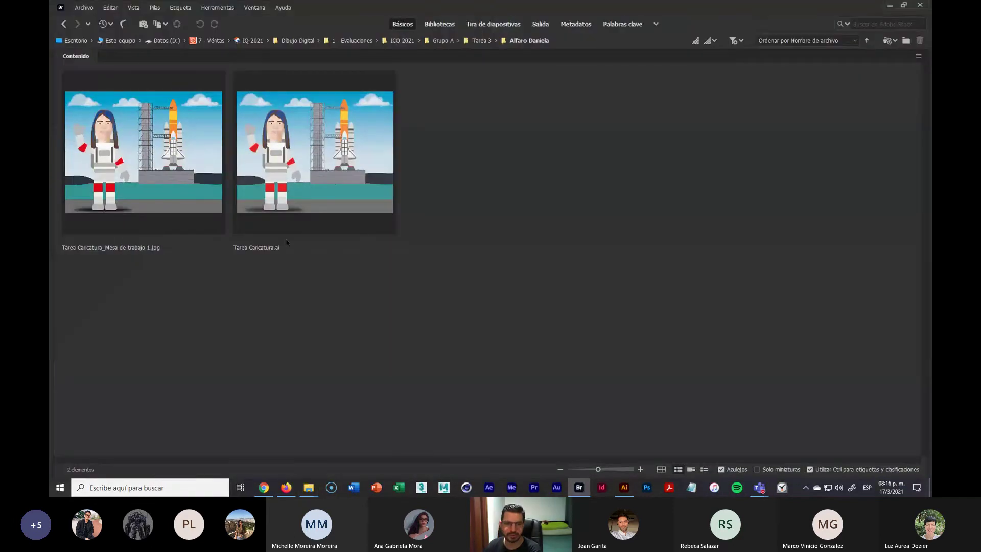
click(151, 158)
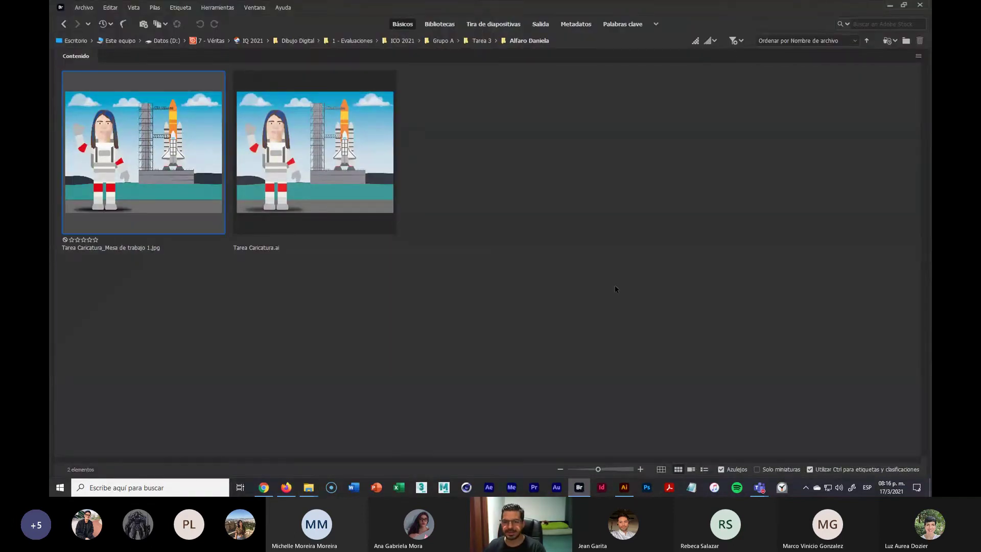
key(space)
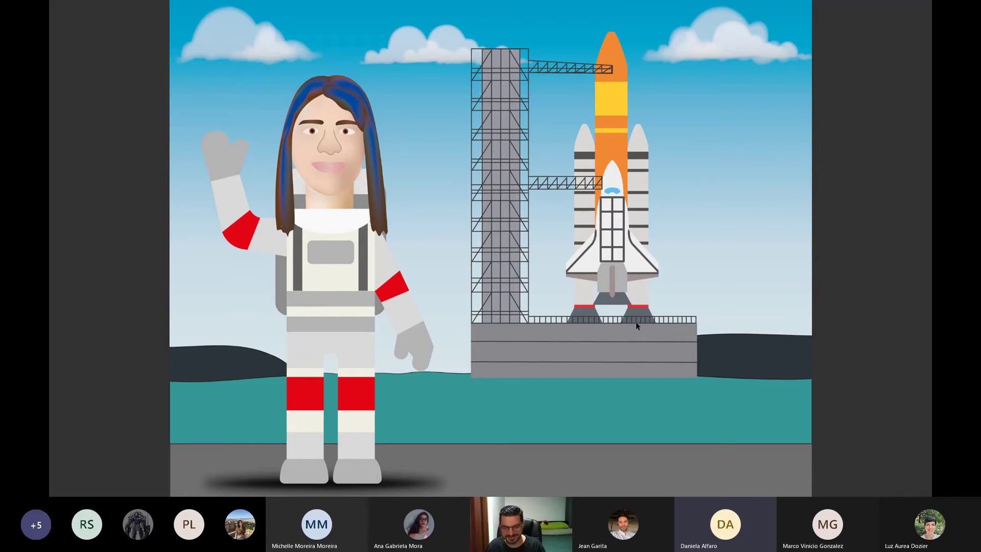
key(Escape)
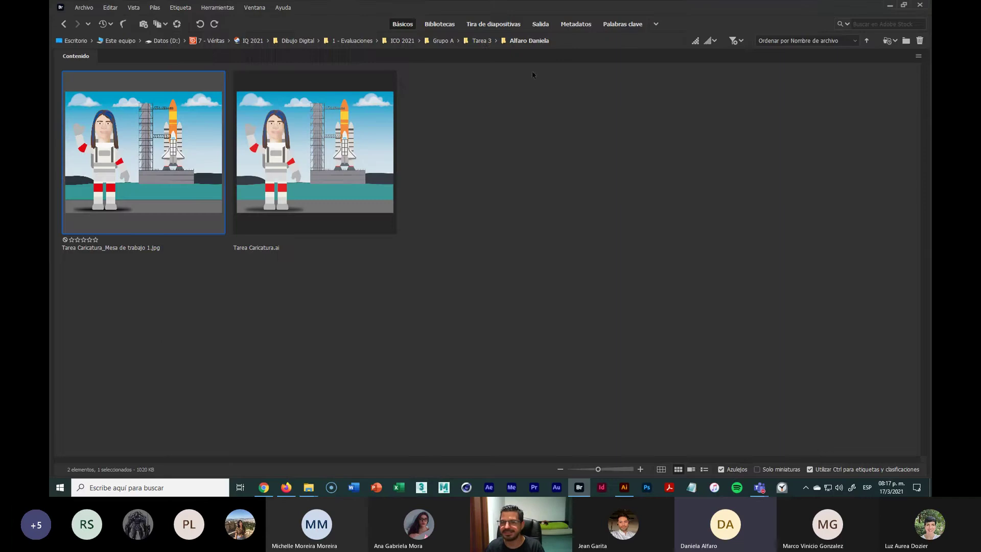
Step: Return to Tarea 3, open the second student's folder, and preview the train-scene JPG in full screen
click(482, 41)
click(354, 166)
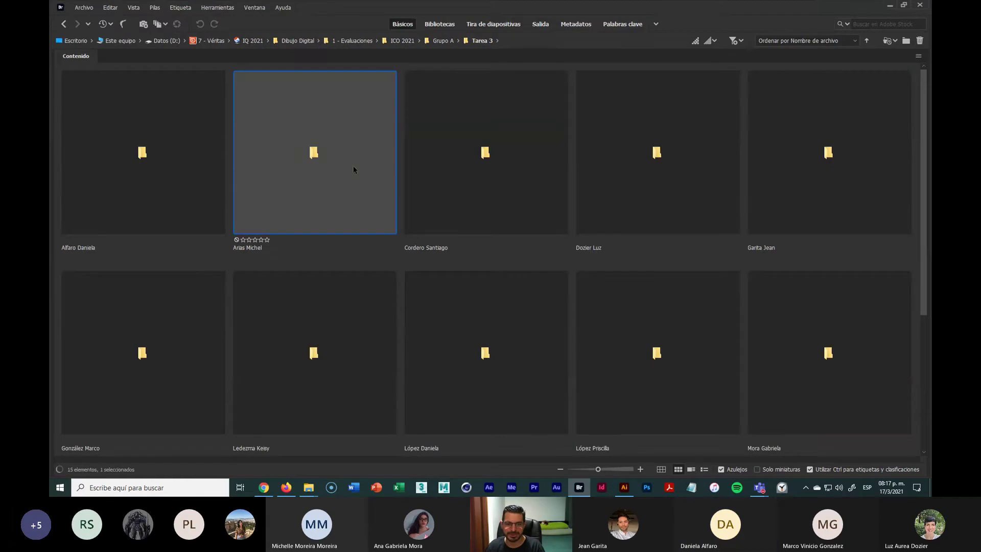
double_click(353, 169)
click(189, 194)
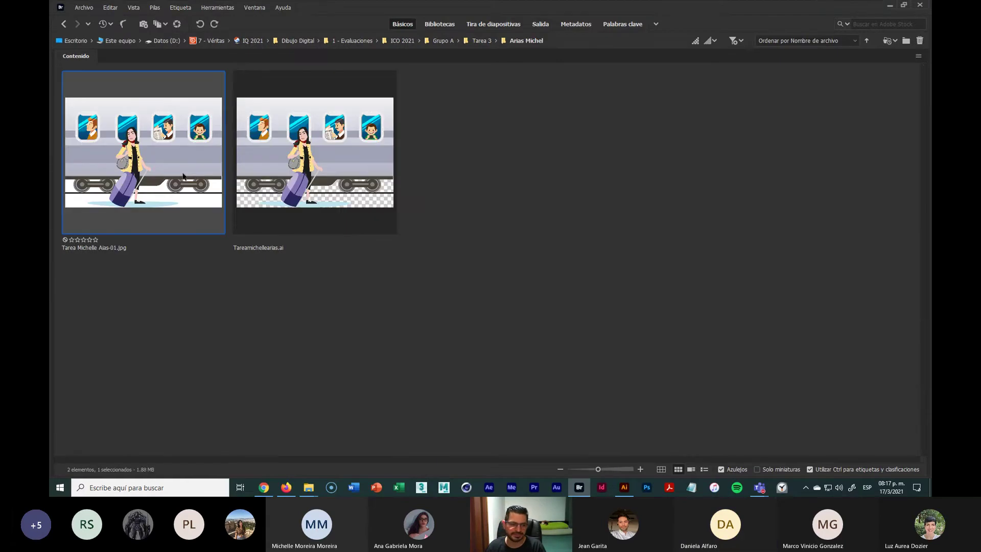
key(space)
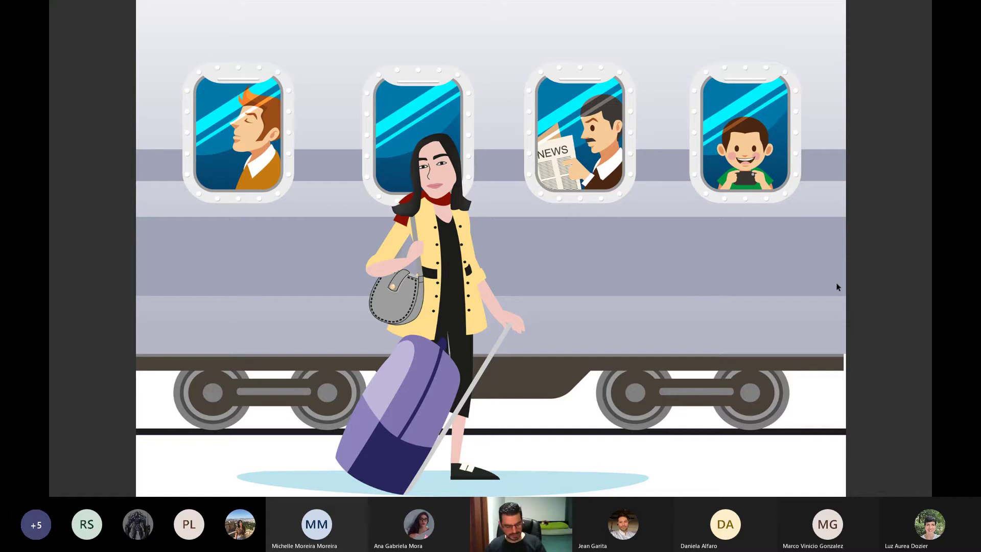
key(space)
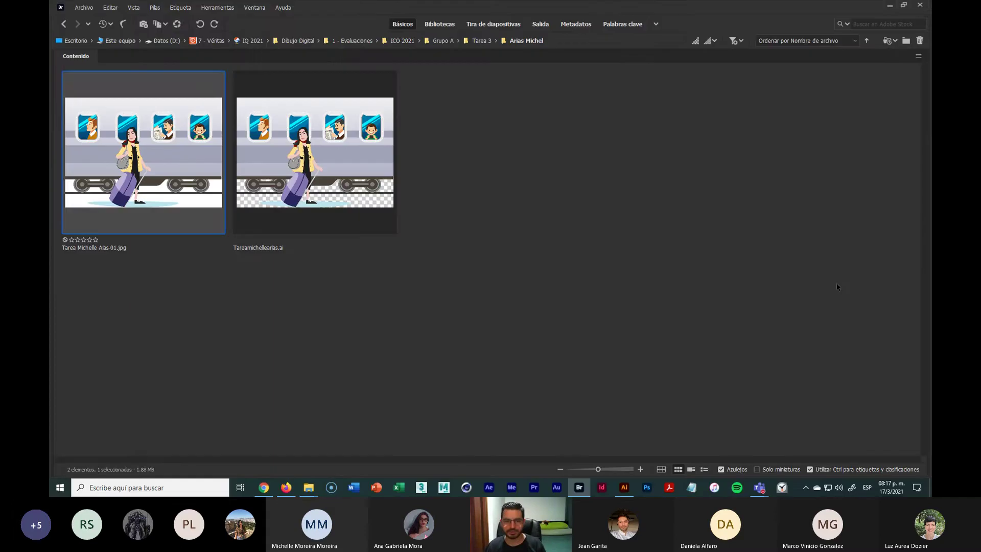
click(640, 235)
Step: Go back to Tarea 3, open the third student's folder, and view the JPG with the autumn tree and bench in full screen
click(479, 41)
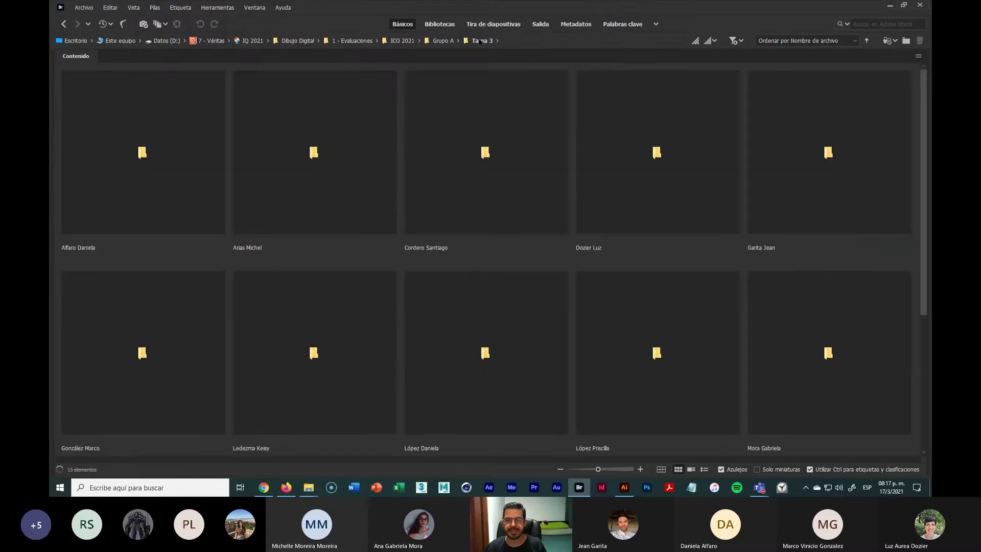
double_click(494, 184)
click(139, 167)
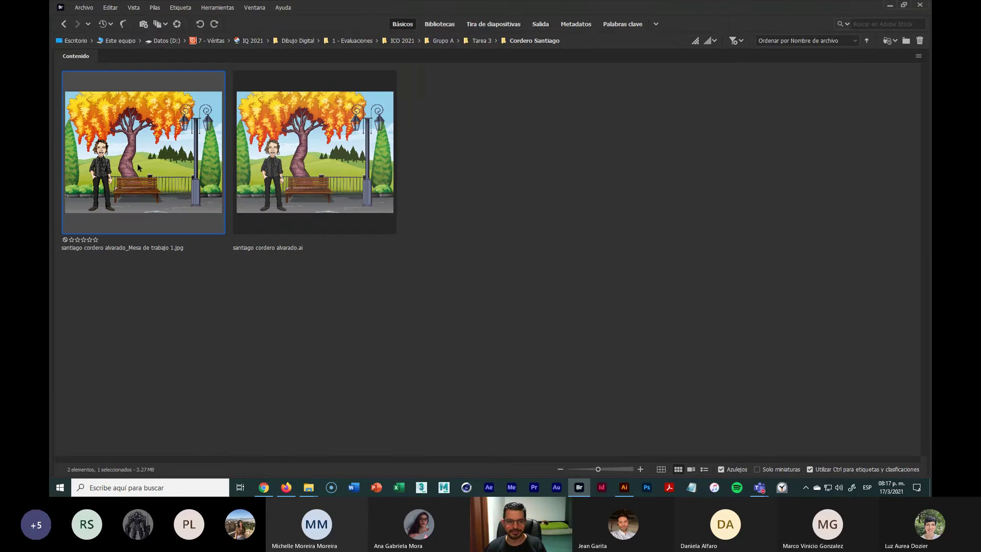
key(space)
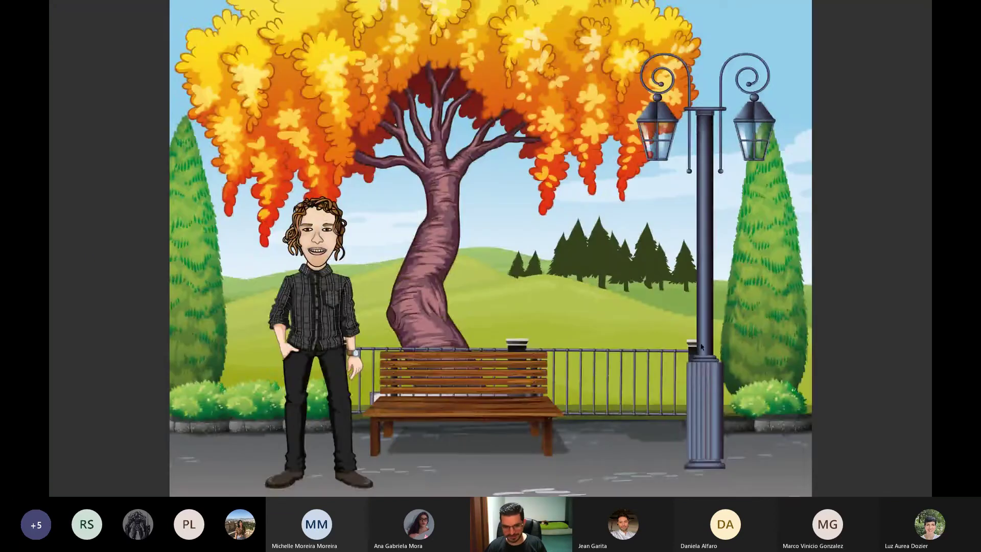
key(space)
key(space)
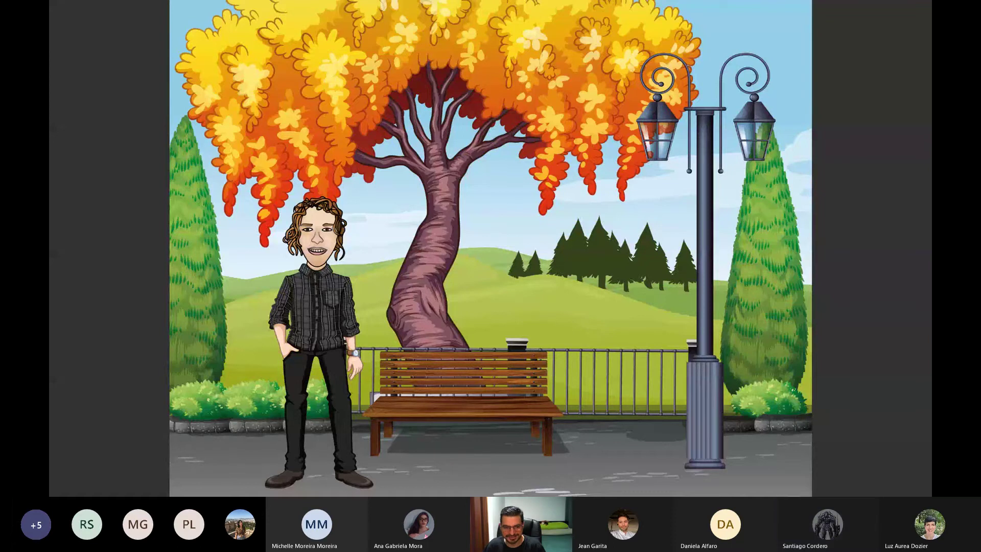
key(space)
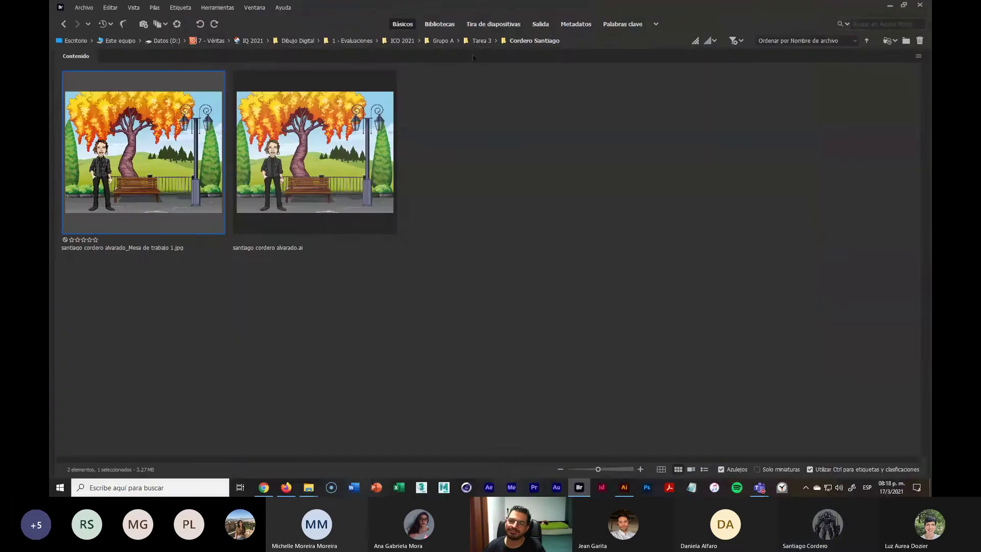
Step: Return to Tarea 3, open the fourth student's folder, and preview the duck-pond park JPG in full screen
click(481, 41)
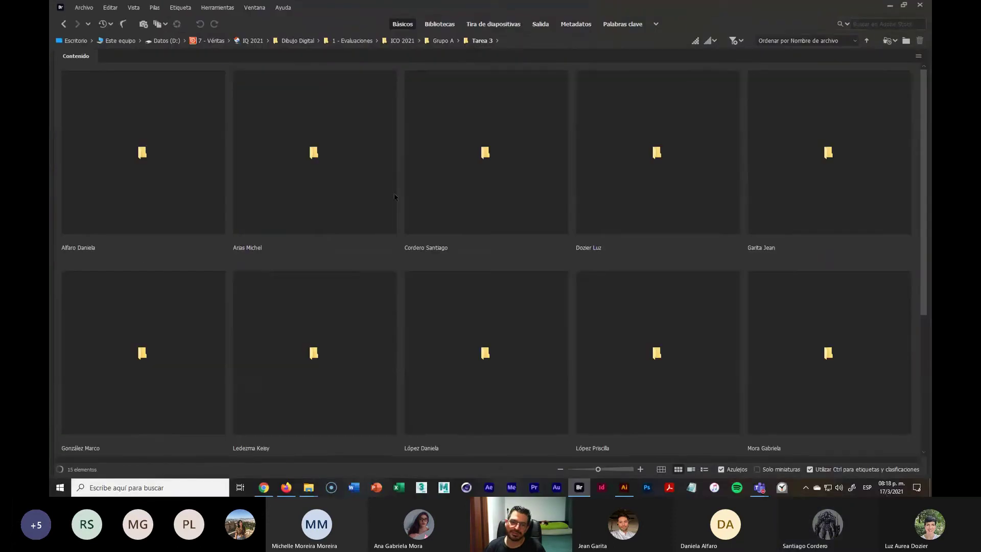
double_click(669, 197)
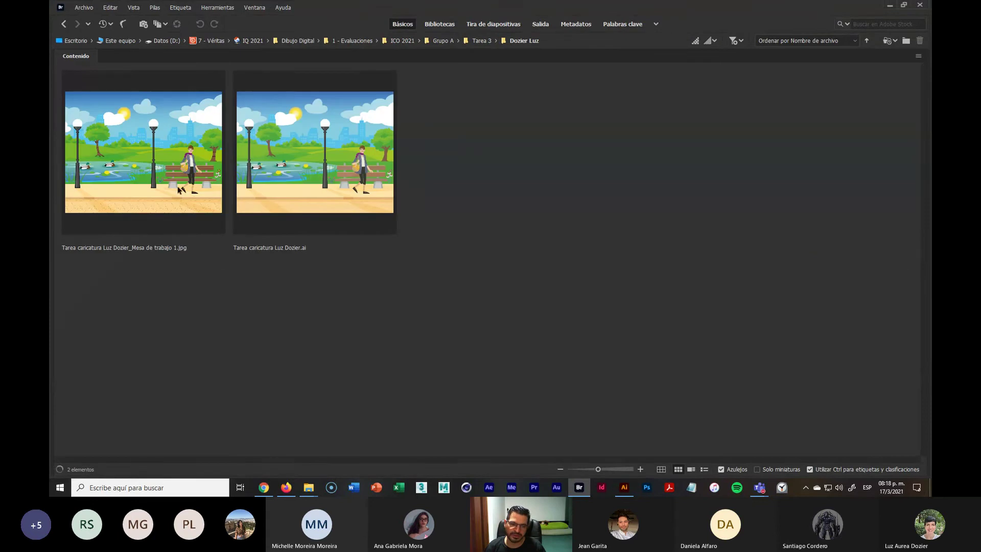
click(195, 191)
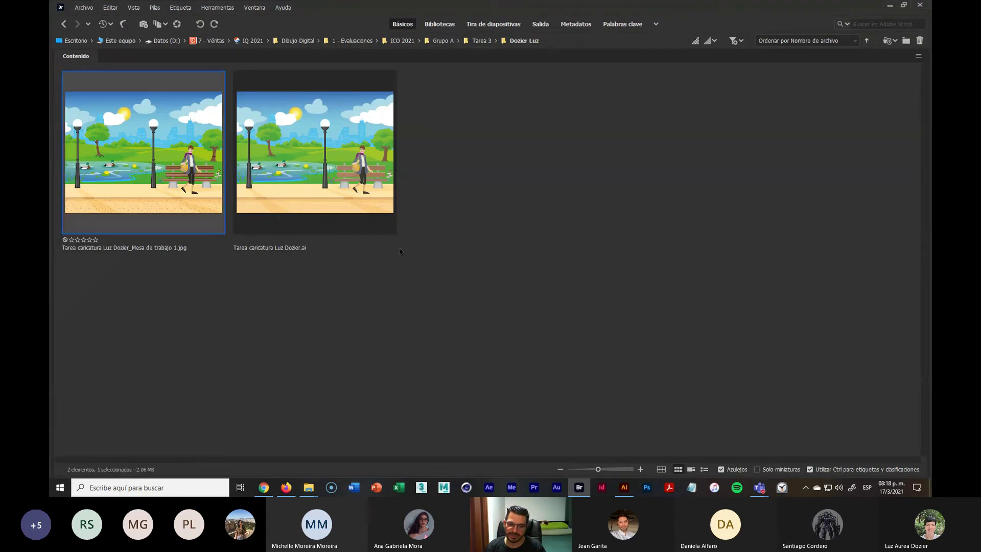
key(space)
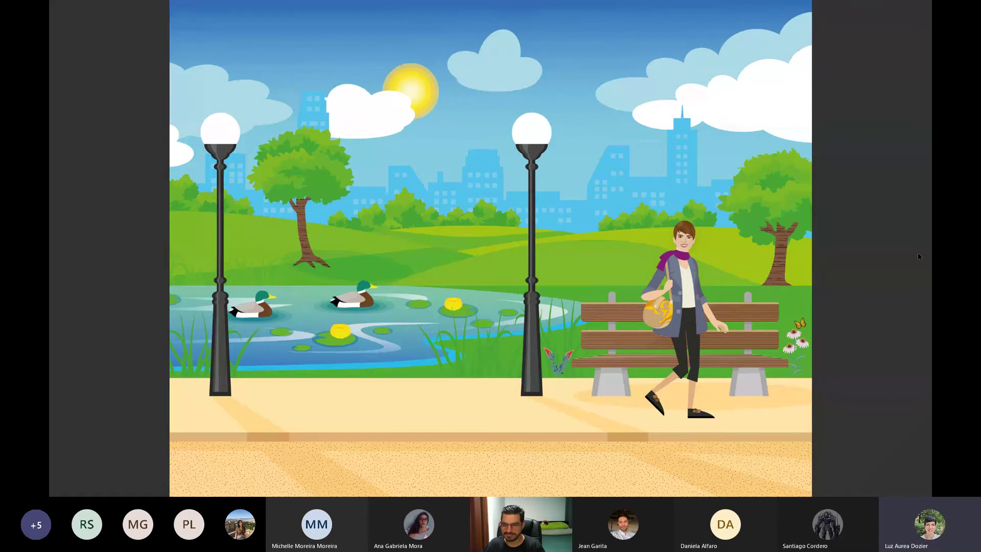
key(Escape)
Step: Go back to Tarea 3, open the fifth student's folder, and preview the chef caricature JPG in full screen
click(483, 40)
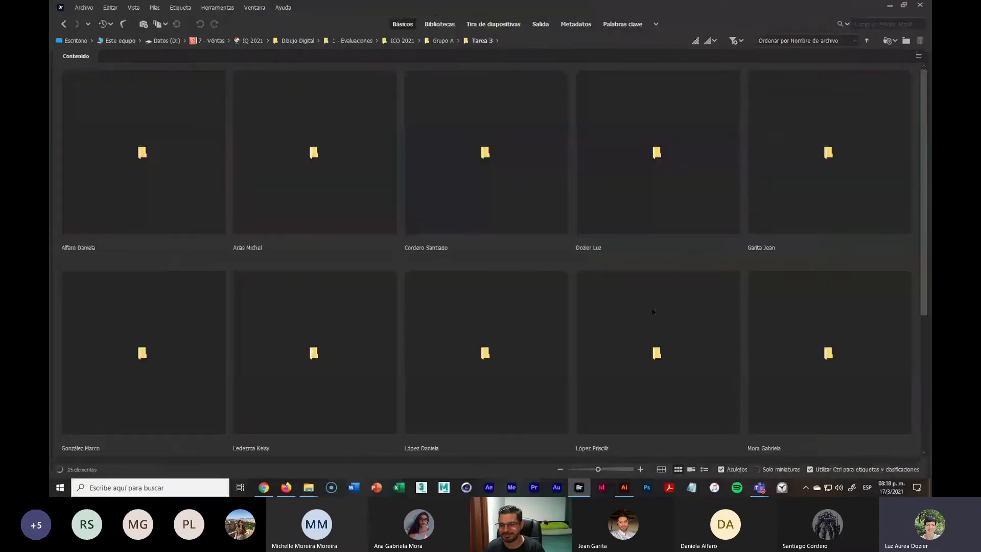
double_click(801, 215)
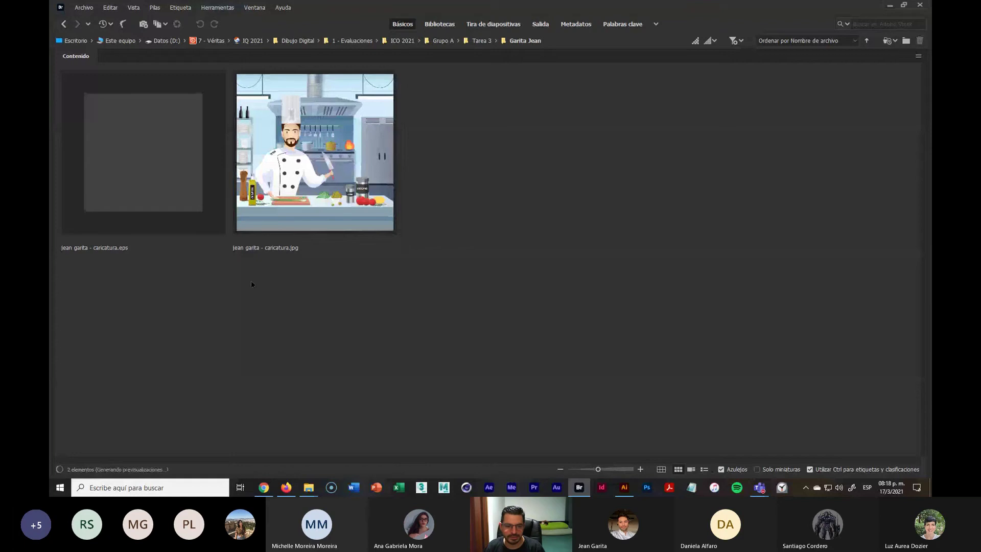
click(270, 197)
key(space)
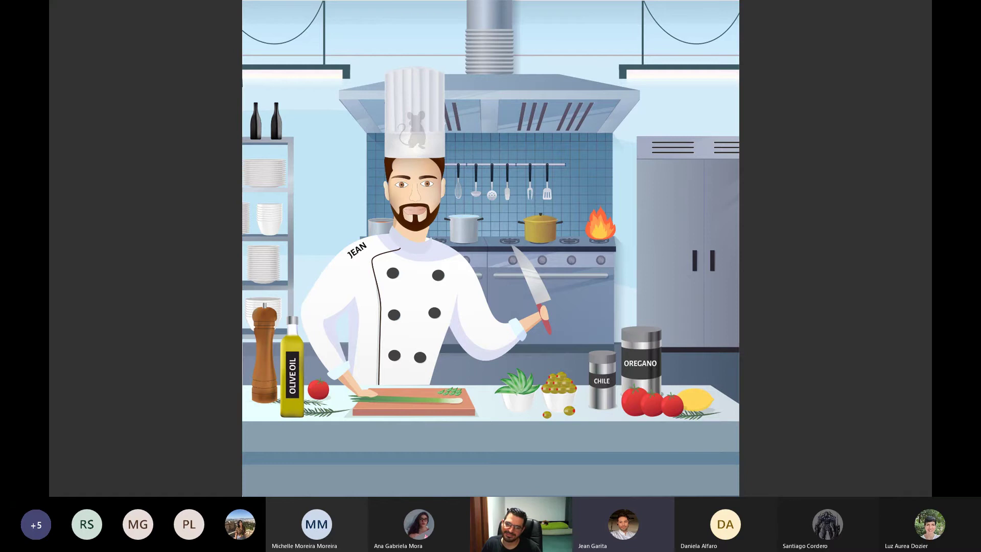
key(Escape)
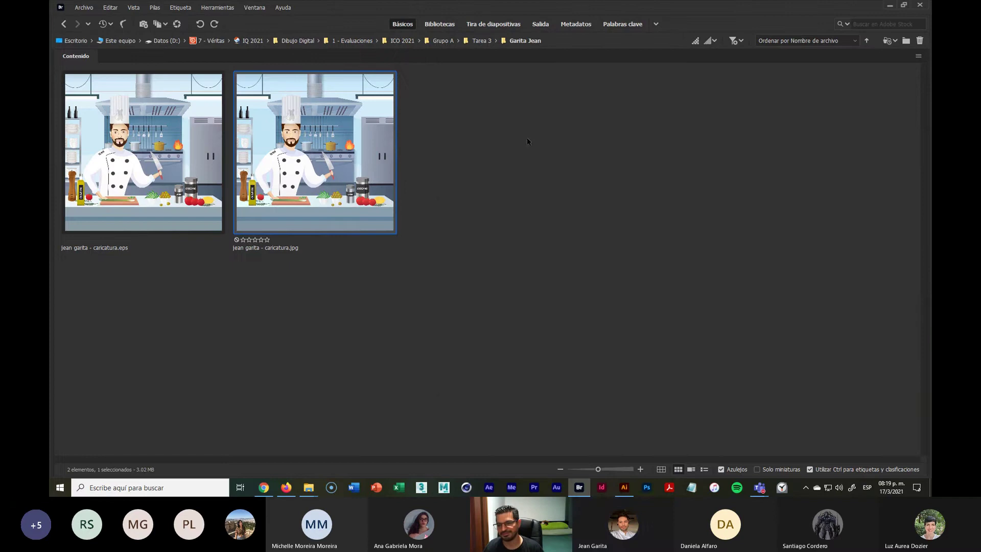
Step: Return to Tarea 3, open the sixth student's folder, and preview the moonlit vampire caricature PNG in full screen
key(ctrl+Up)
double_click(148, 372)
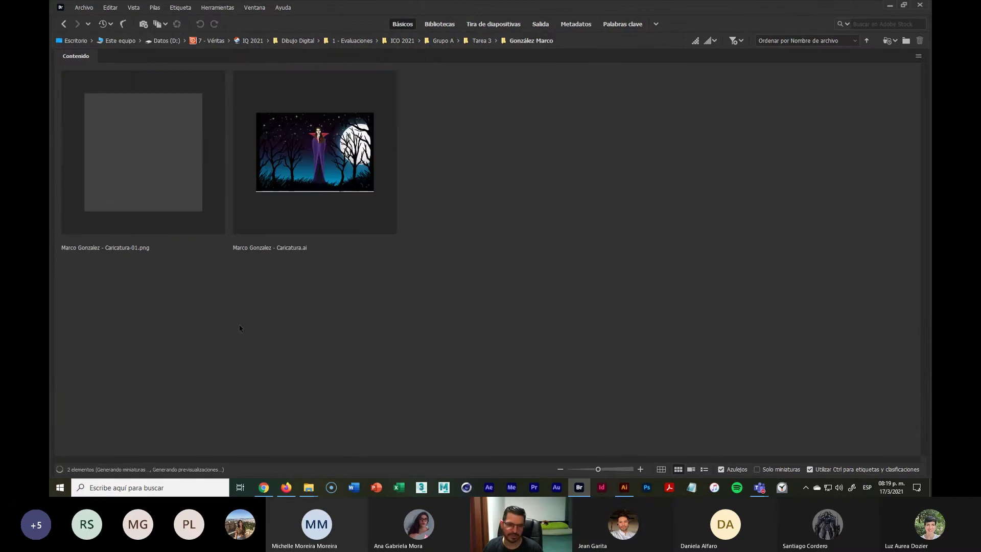
click(183, 152)
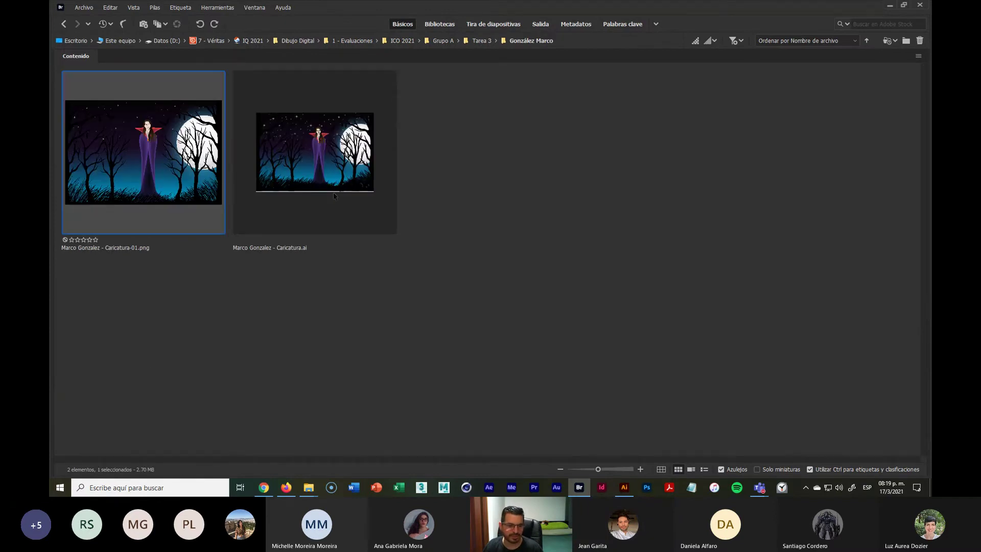
key(space)
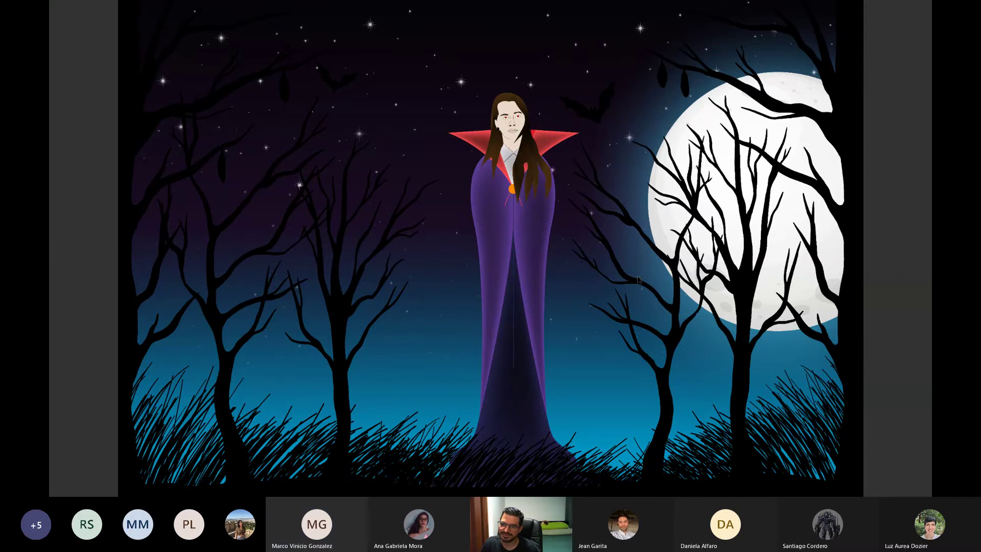
key(space)
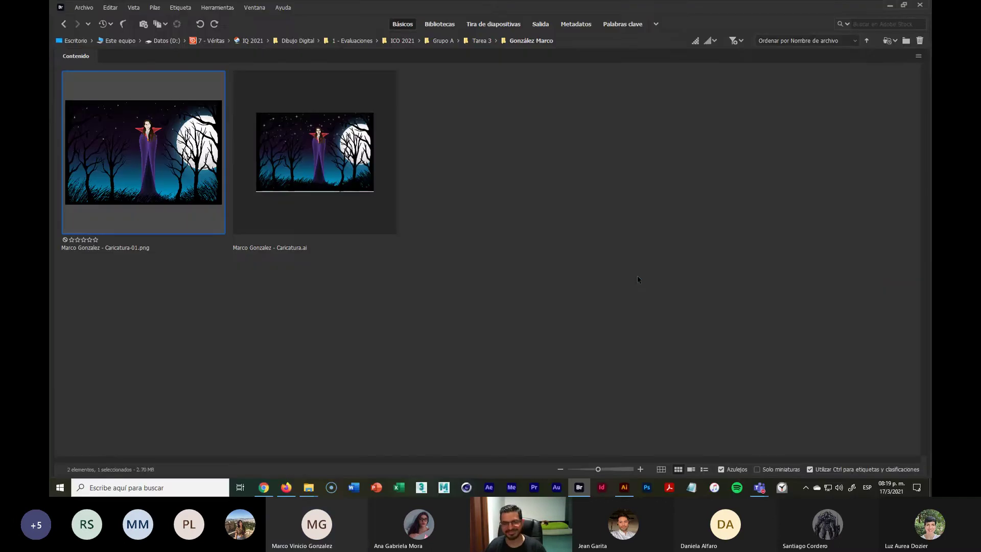
click(537, 145)
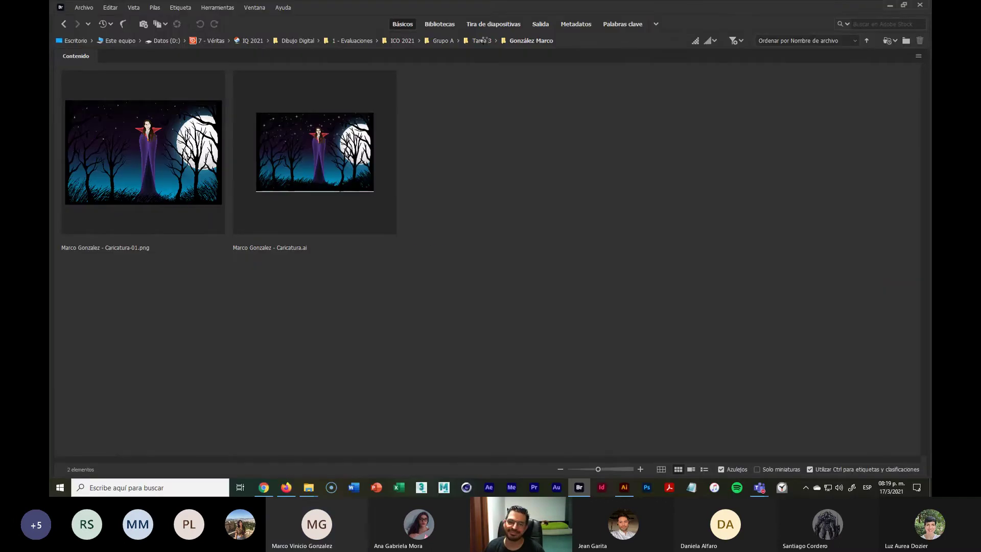
Step: Go back to Tarea 3, open the seventh student's folder, and preview Caricaturajpg-01.jpg in full screen
click(482, 40)
click(372, 364)
double_click(372, 363)
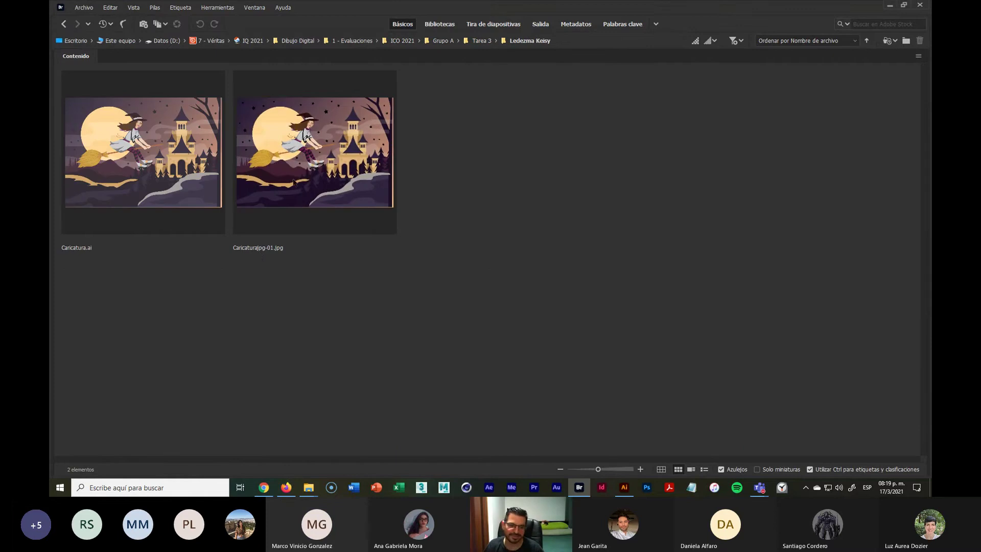
click(329, 185)
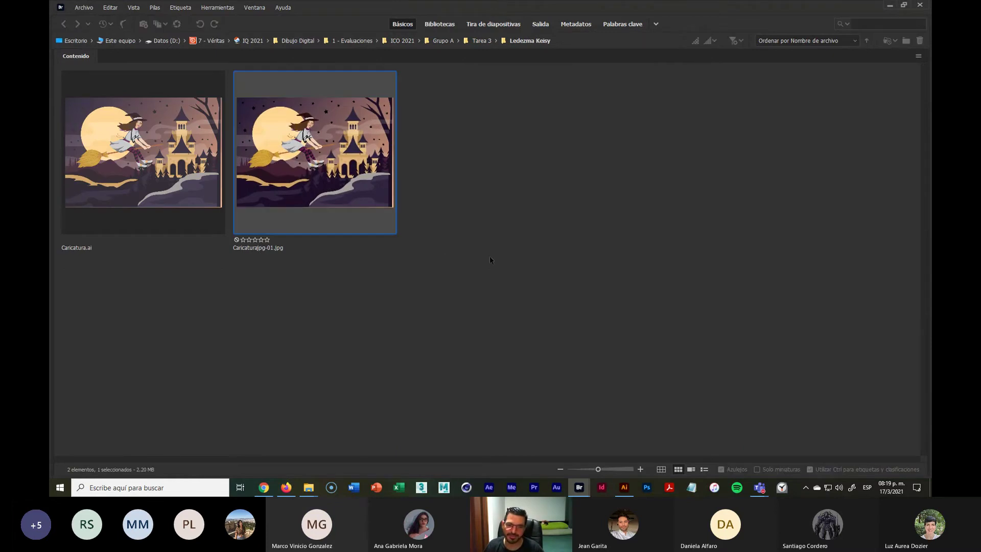
key(space)
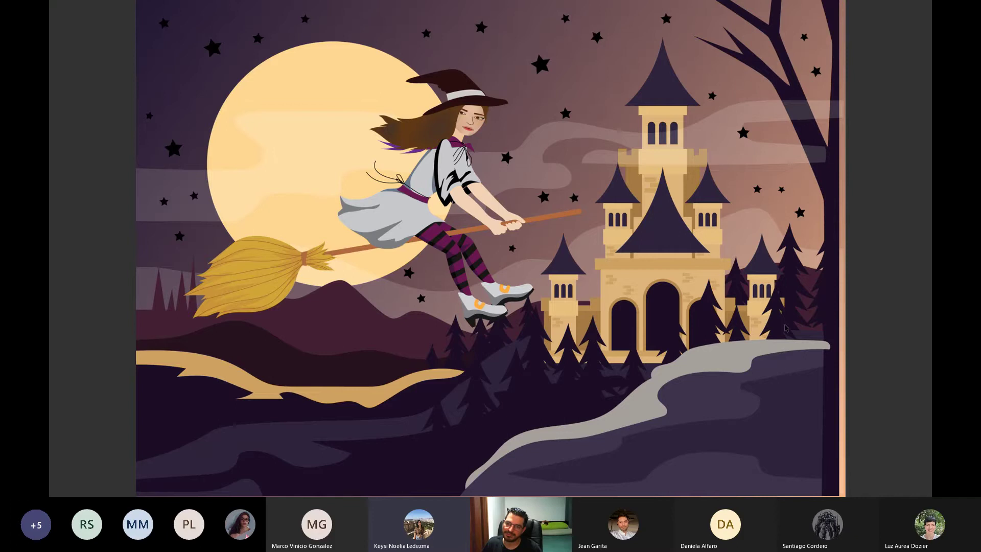
key(Escape)
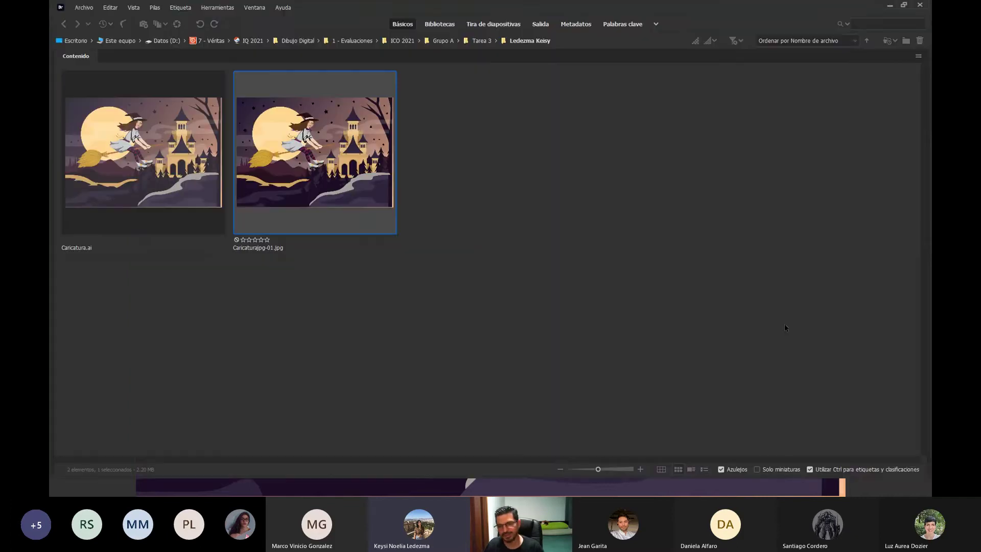
Step: Check the eighth student's Tarea 3 folder for submitted files and return to the Tarea 3 folder
key(ctrl+Up)
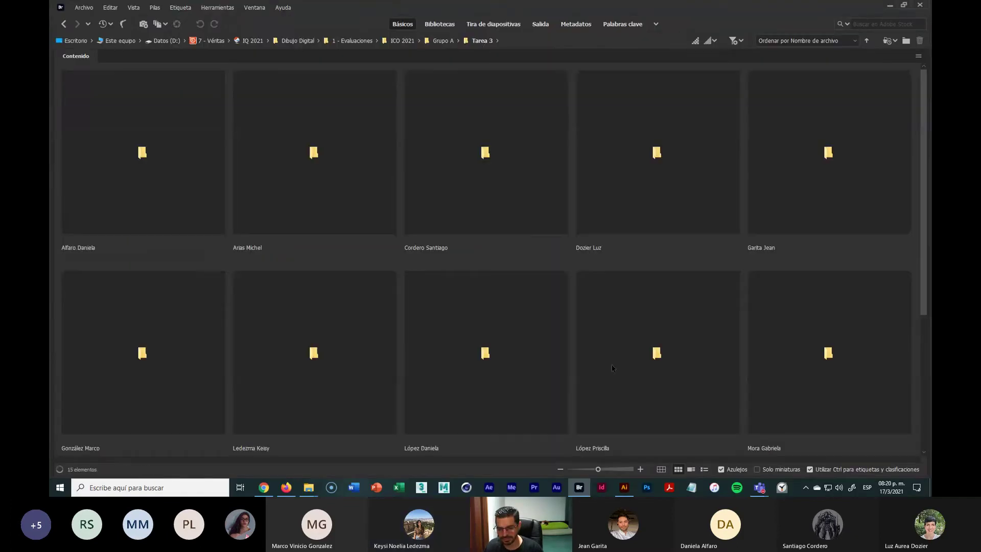
double_click(549, 372)
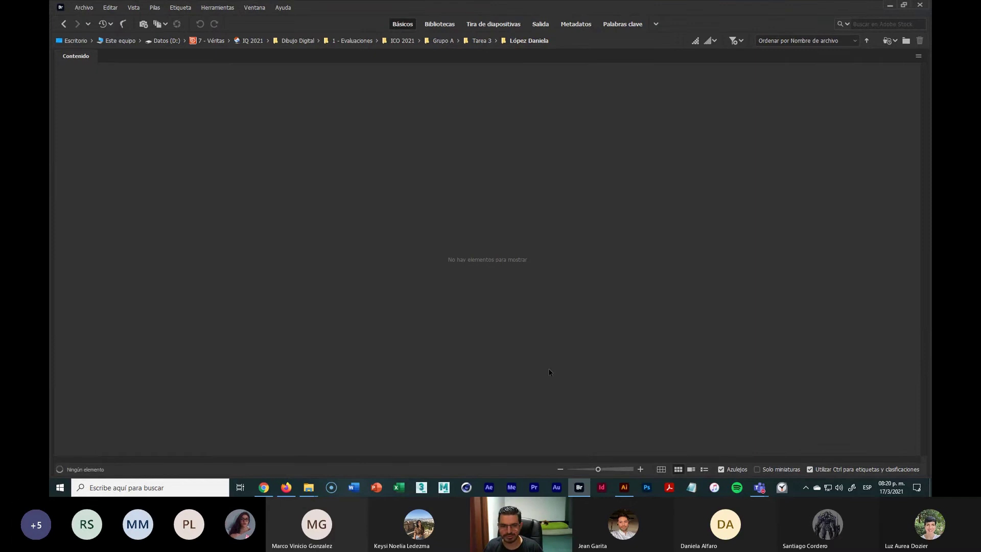
click(478, 41)
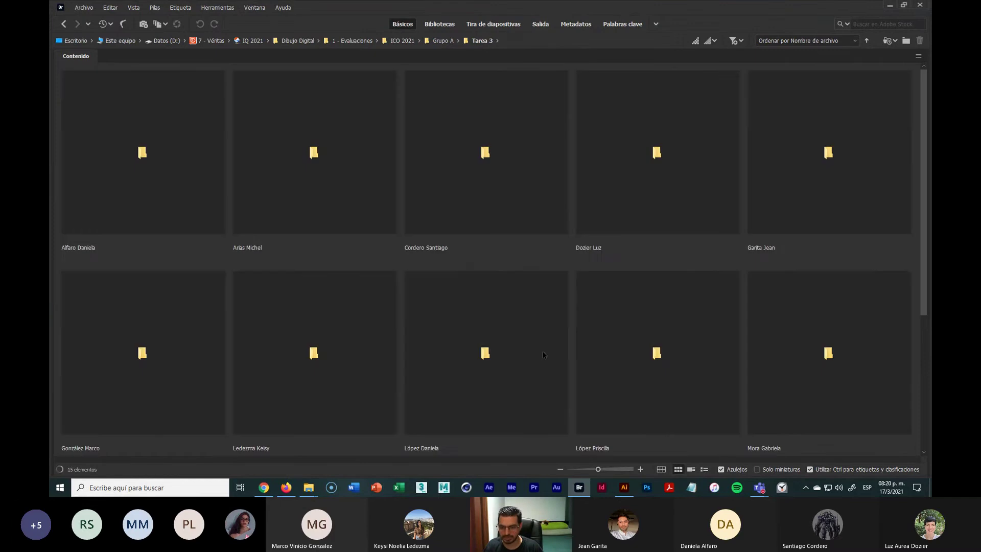
Step: Open the ninth student's folder and preview the snowy-landscape caricature JPG in full screen
double_click(683, 390)
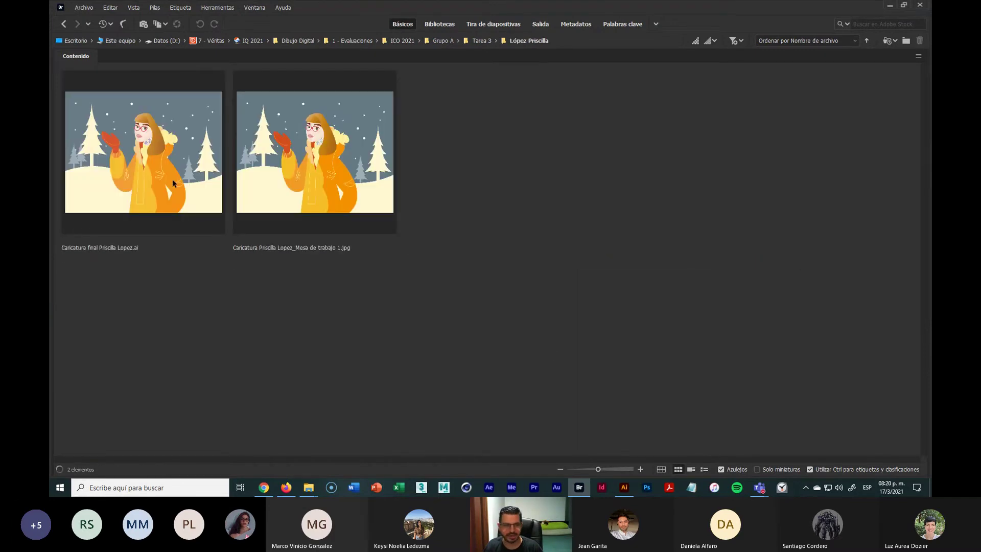
click(341, 191)
key(space)
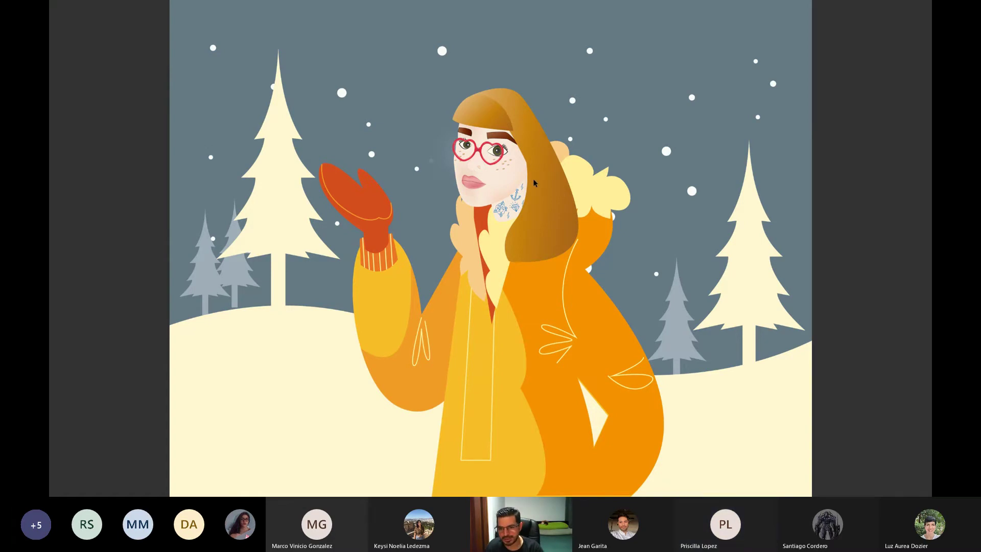
key(Escape)
click(593, 199)
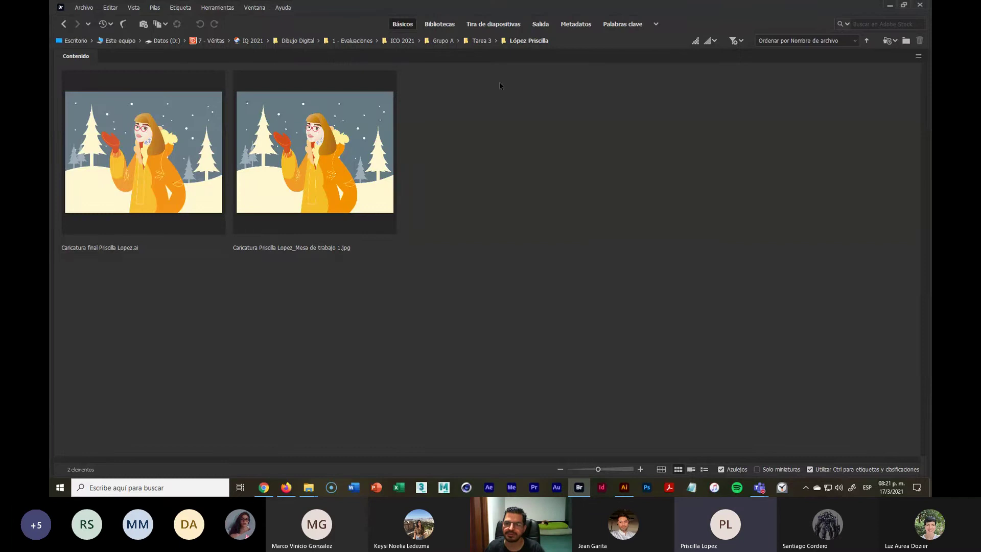
Step: Open the tenth student's Tarea 3 folder, inspect the My Little Pony caricature AI file in full screen at 200%, and return to Tarea 3
click(481, 41)
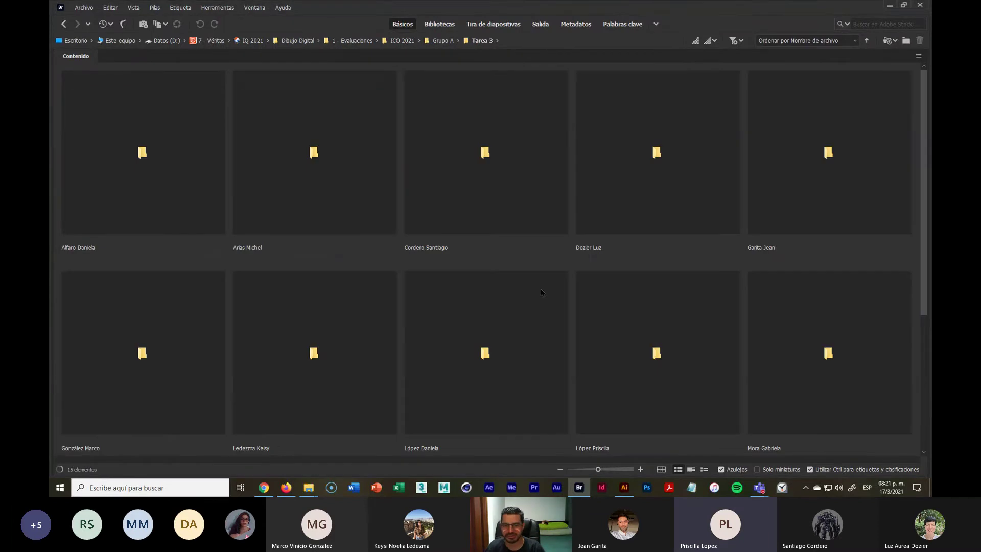
click(800, 380)
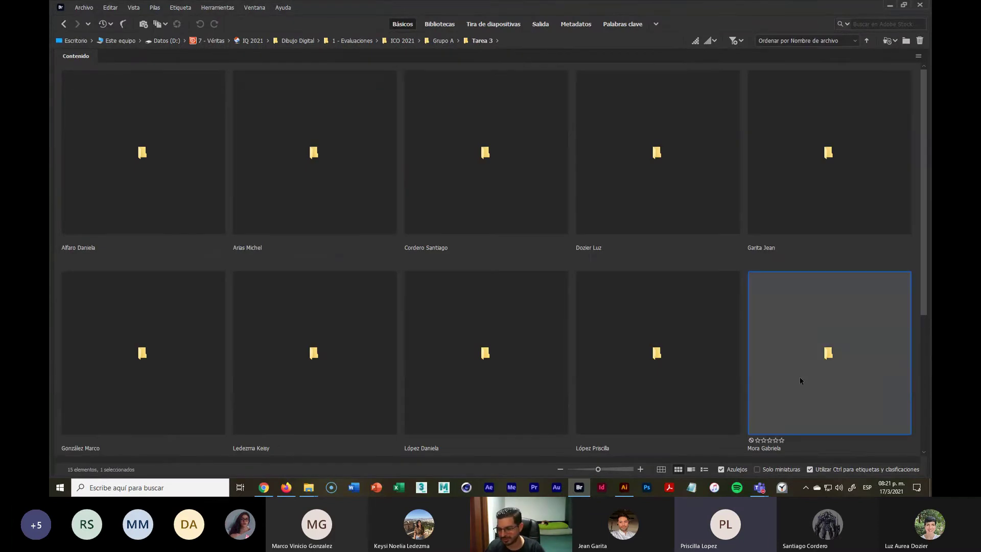
double_click(799, 380)
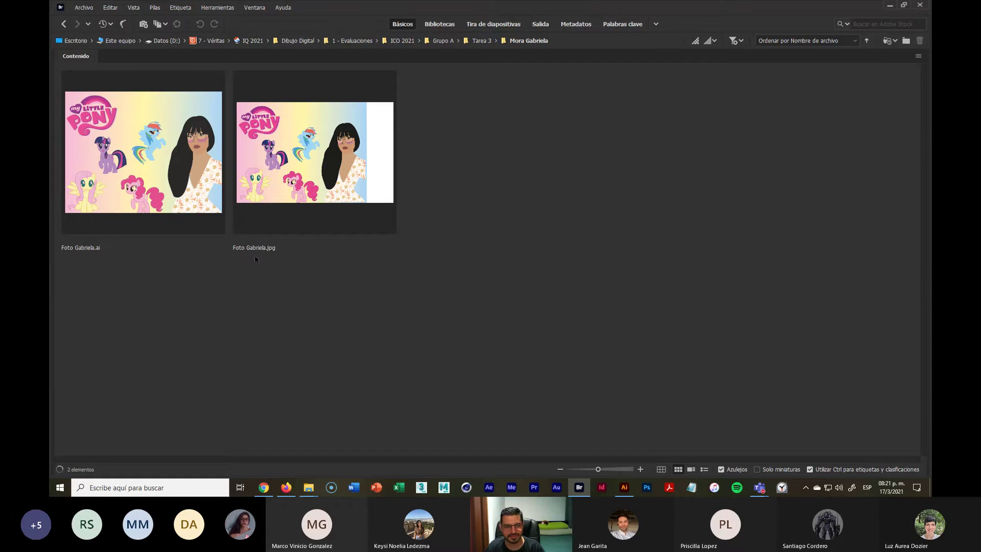
click(143, 153)
key(space)
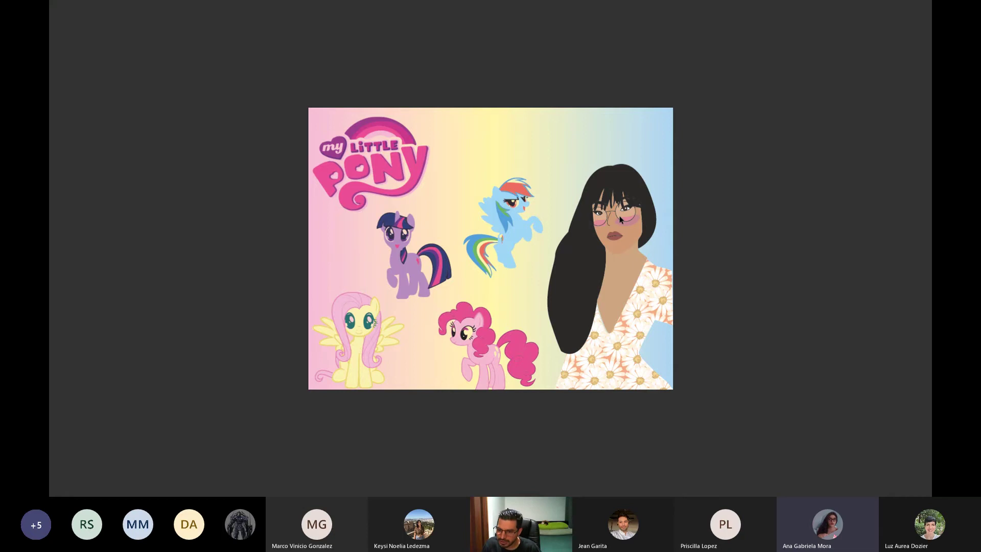
scroll(620, 220, up, 2)
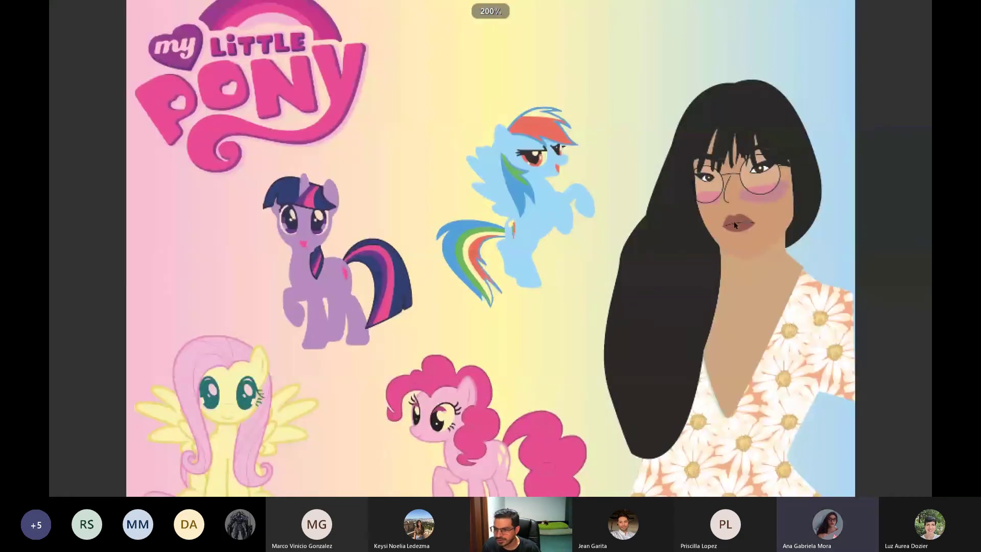
scroll(733, 222, down, 2)
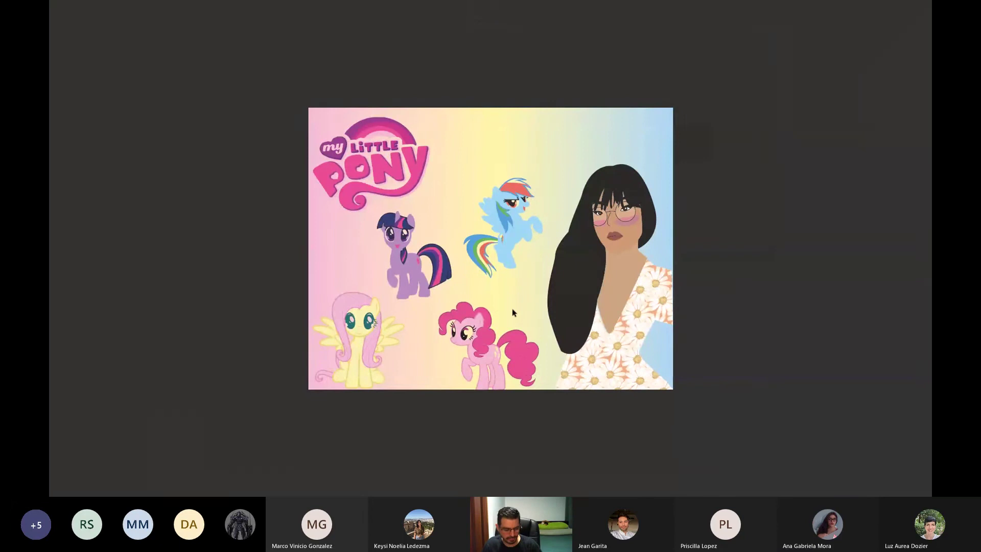
key(Escape)
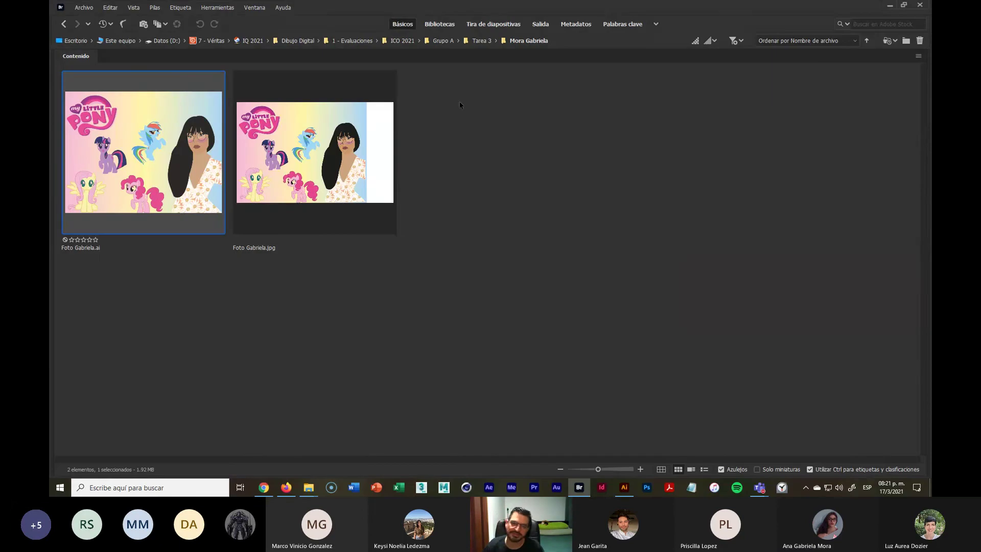
click(482, 41)
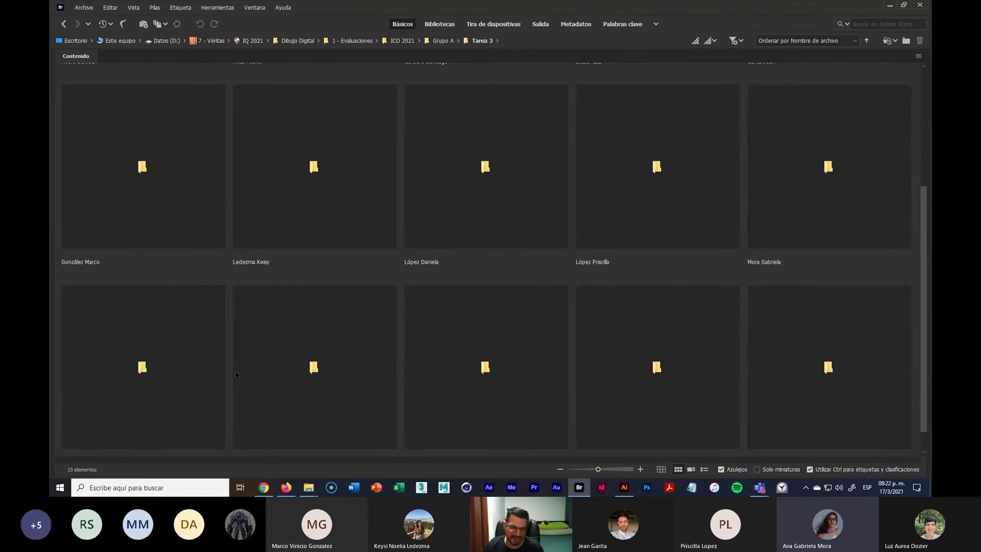
click(170, 366)
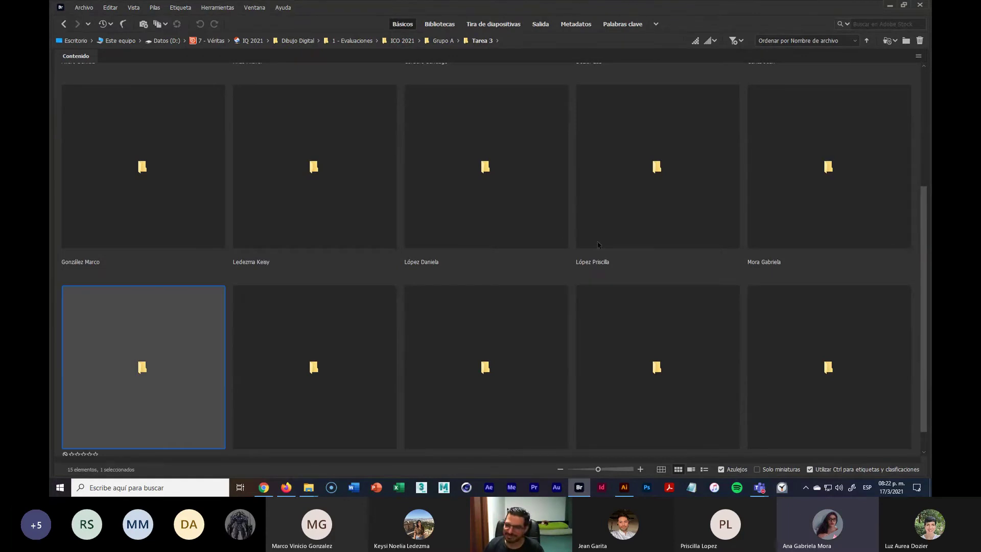
double_click(875, 201)
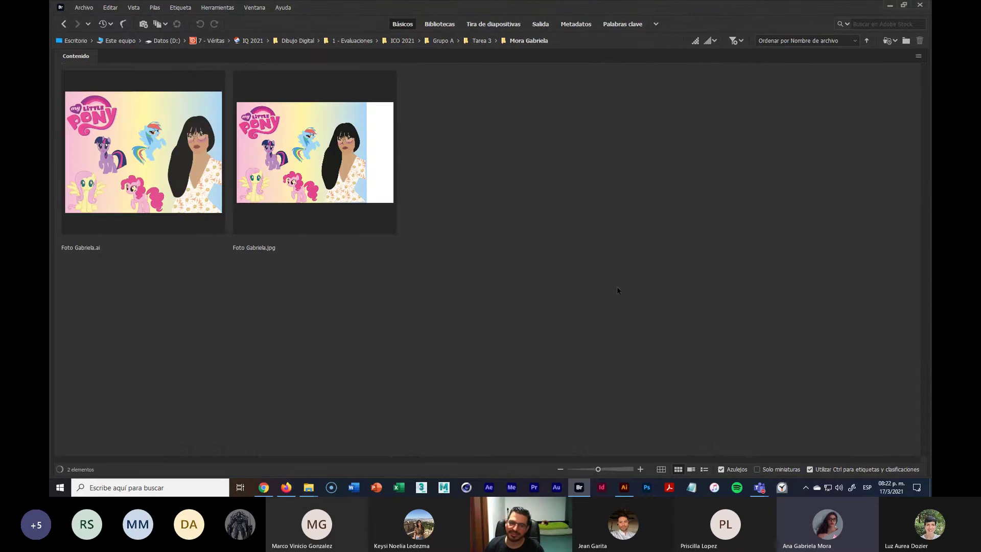
click(489, 43)
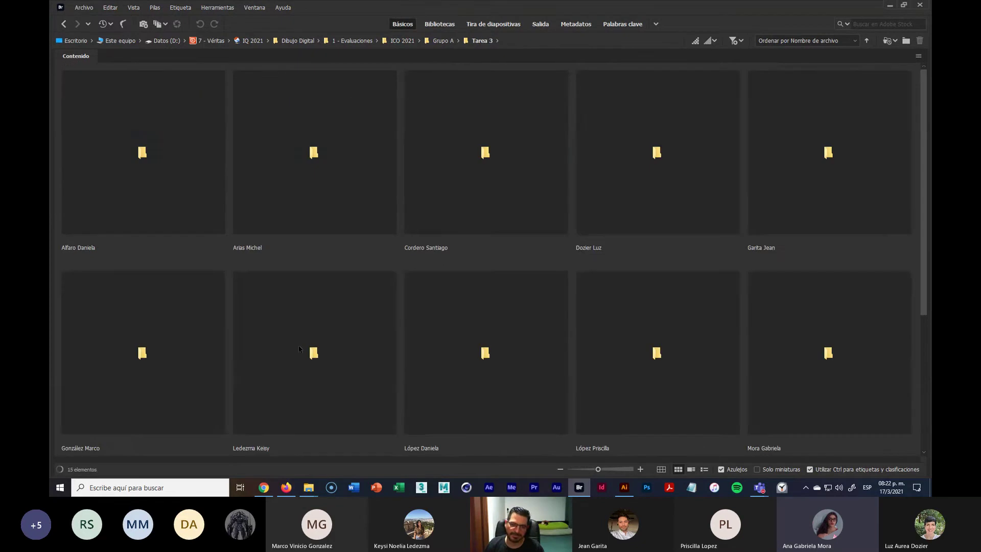
double_click(174, 371)
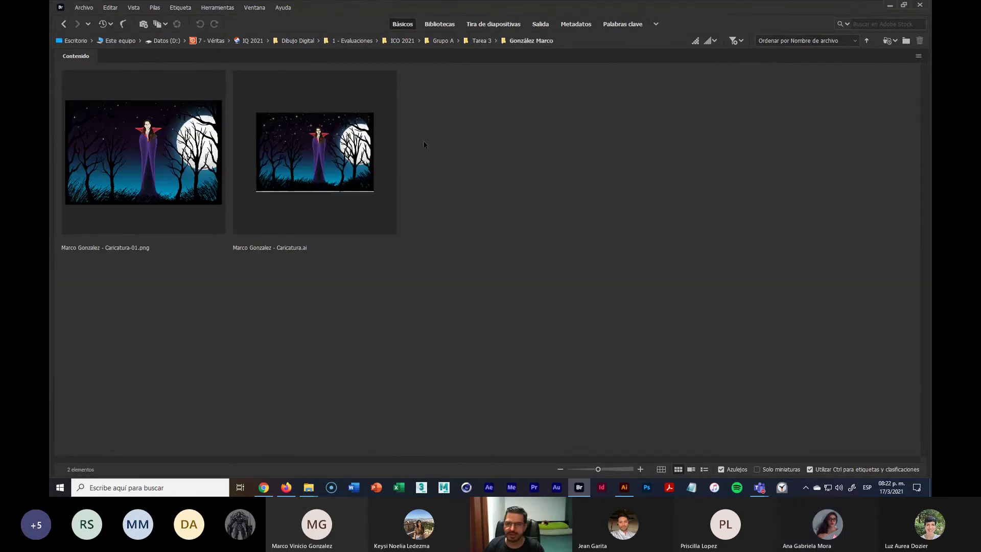
click(481, 42)
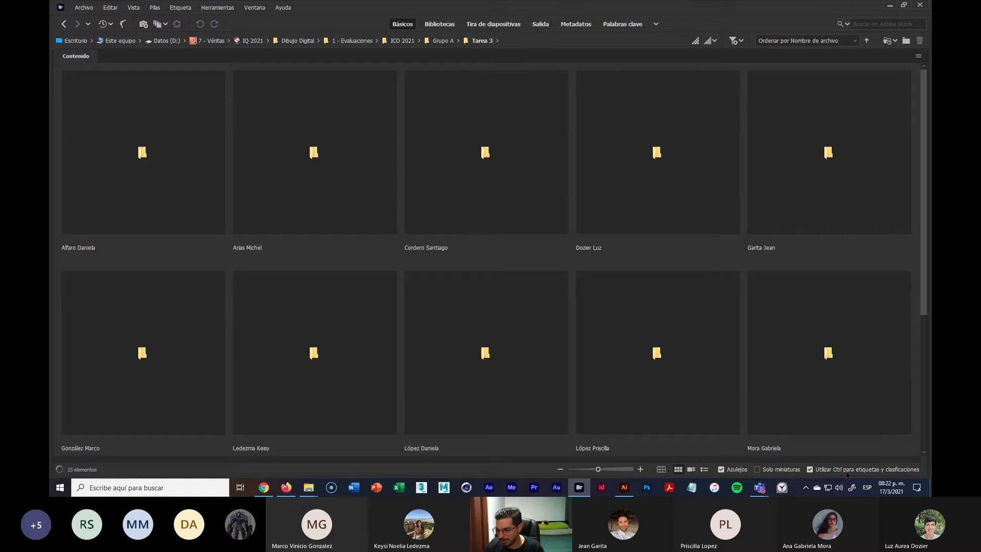
Step: Reduce the thumbnail size so that all student folders in Tarea 3 fit in one view
drag(598, 469, 586, 470)
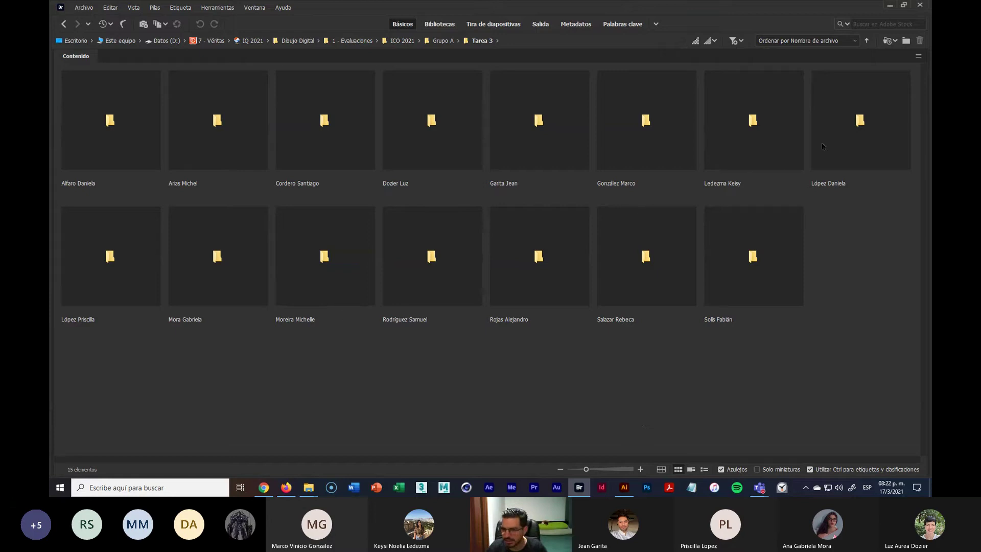
double_click(213, 288)
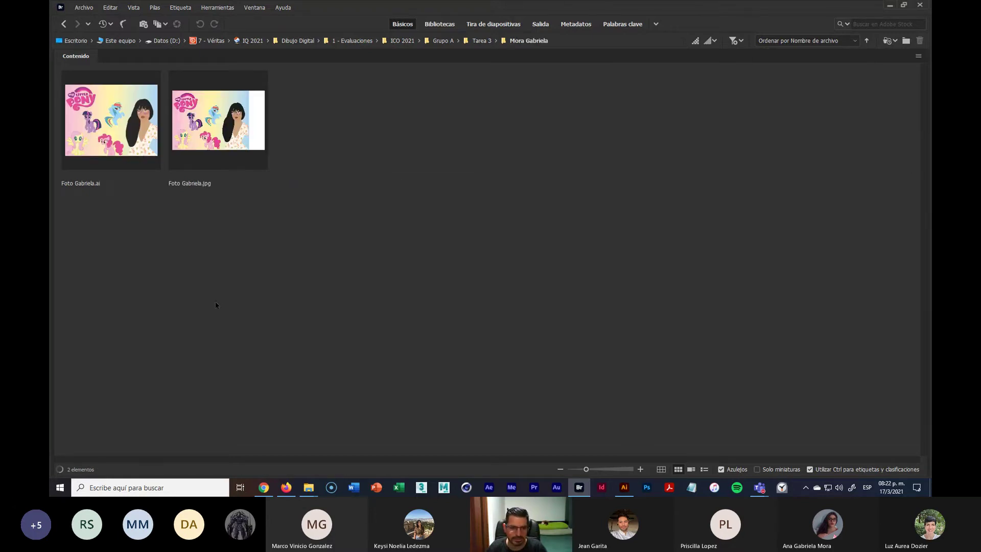
click(483, 41)
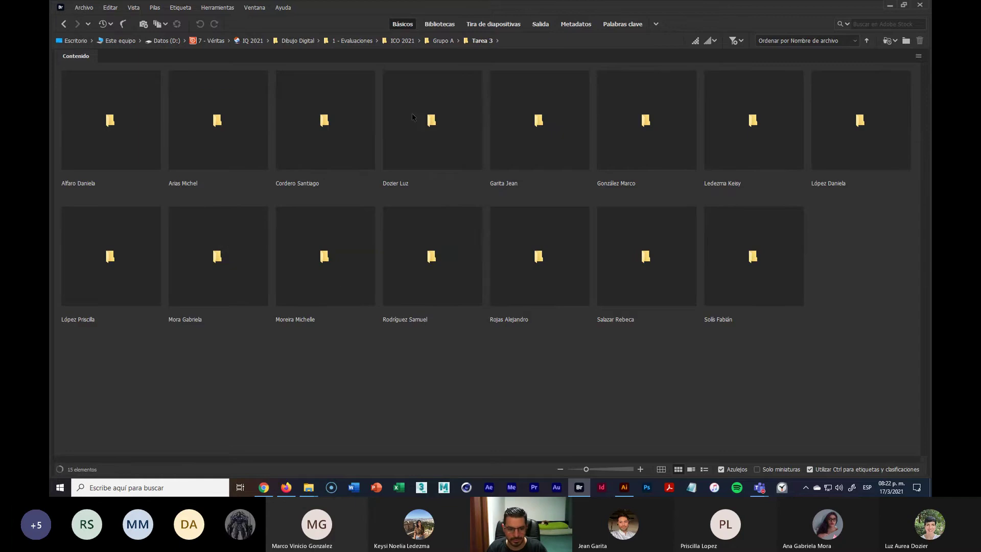
Step: Open the eleventh student's folder and preview the caricature JPG with the red dress and blossom branch in full screen
click(336, 278)
double_click(336, 278)
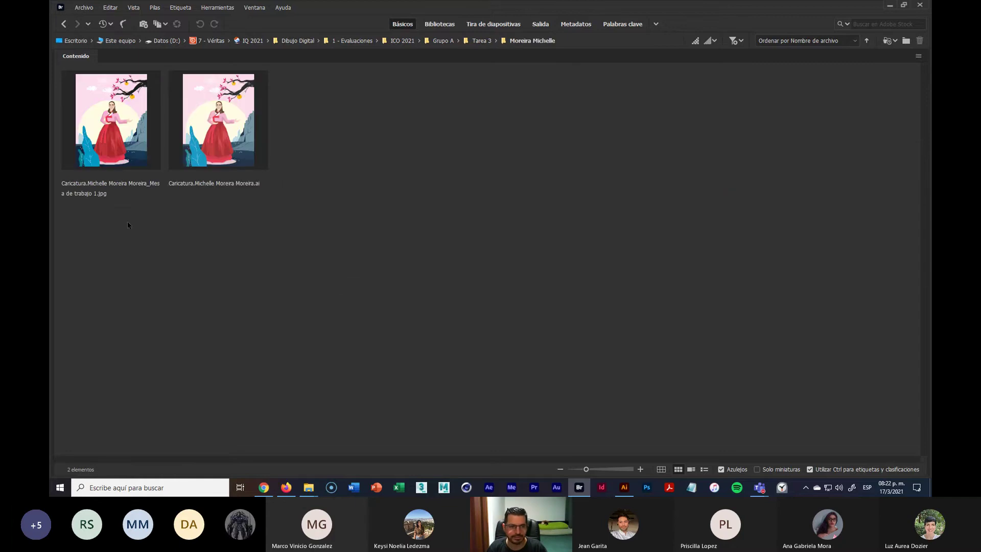
click(131, 145)
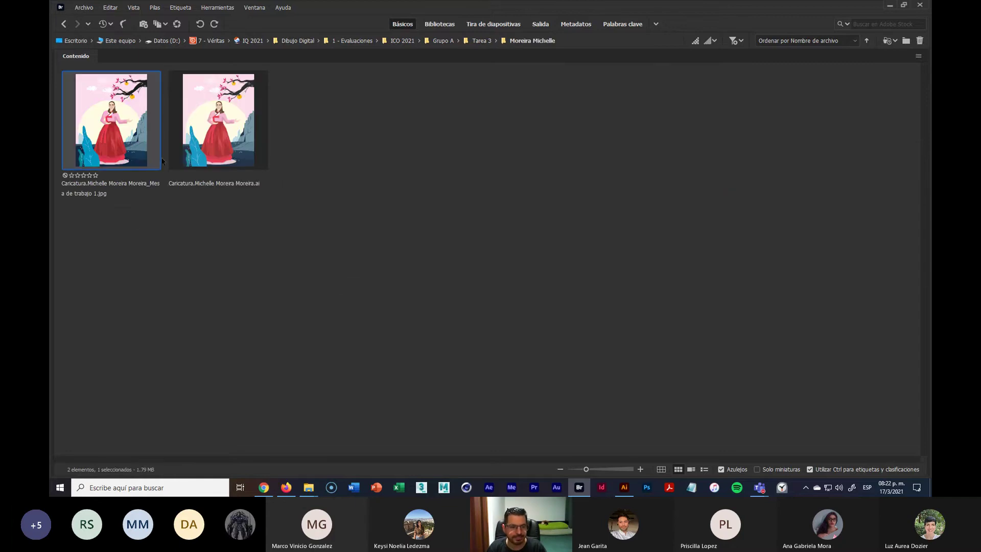
key(space)
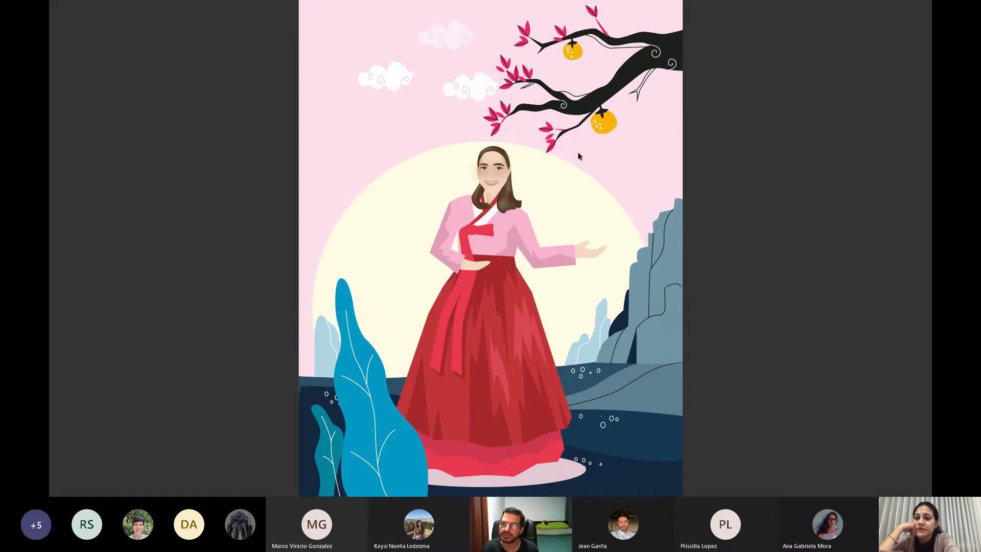
key(space)
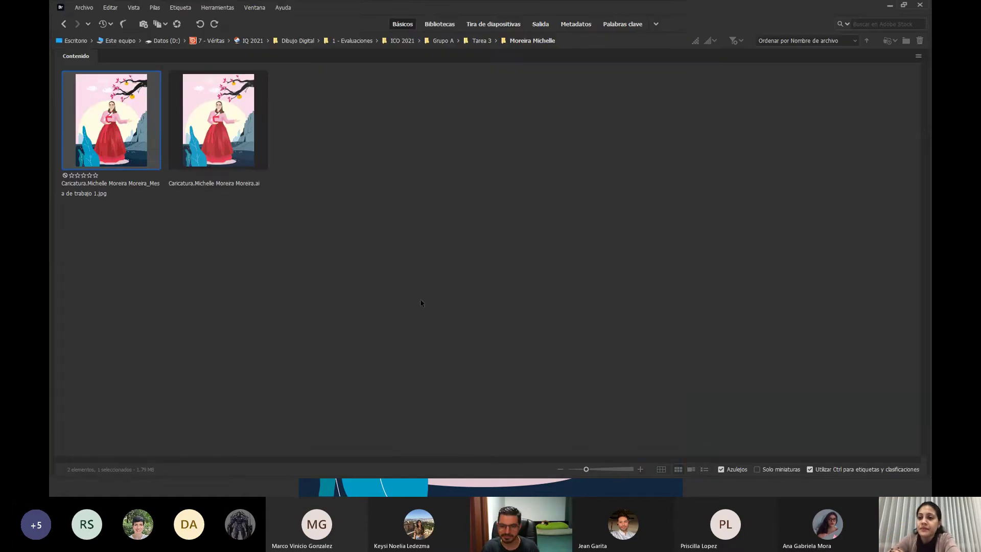
Step: Return to Tarea 3, open the twelfth student's folder, and preview caricatura terminada-2.jpg in full screen
click(481, 40)
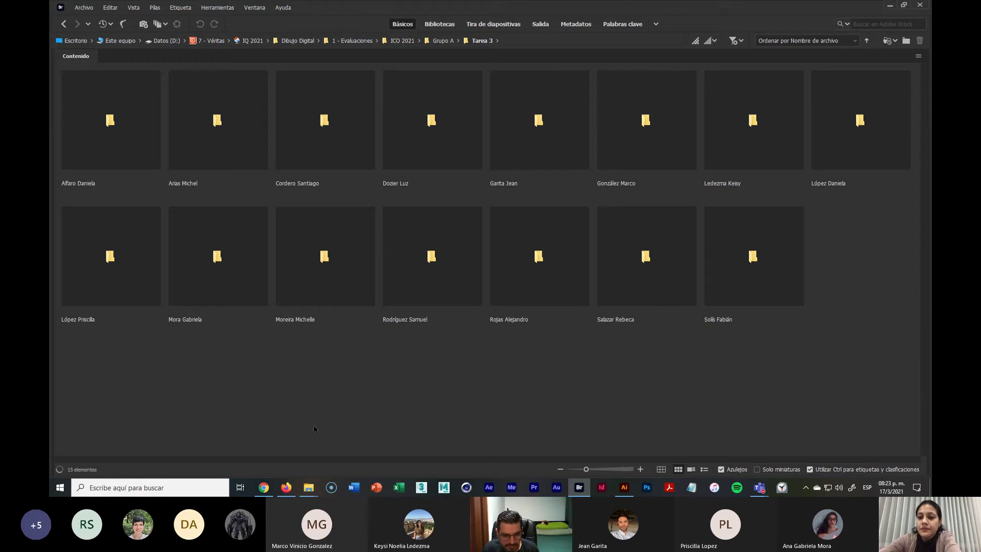
double_click(461, 281)
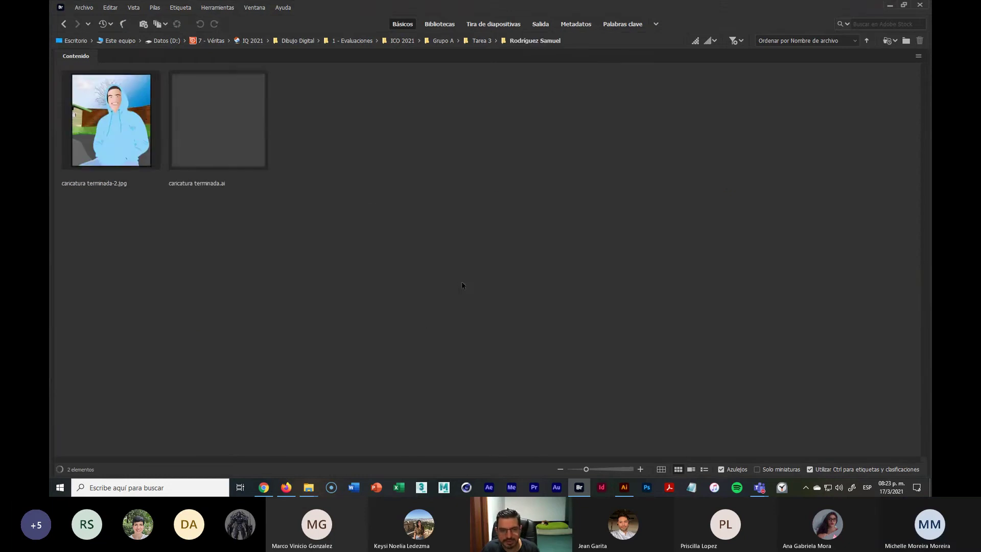
click(151, 152)
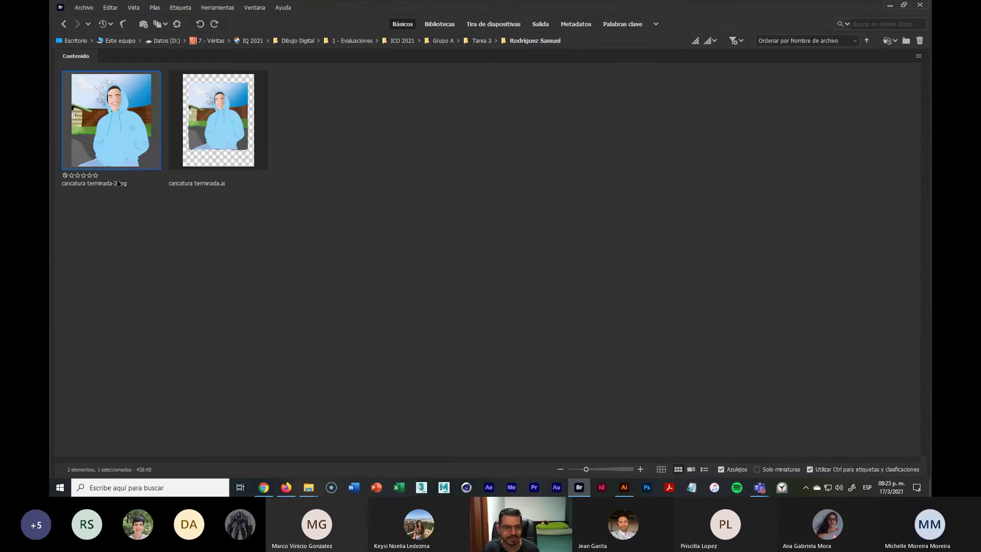
key(space)
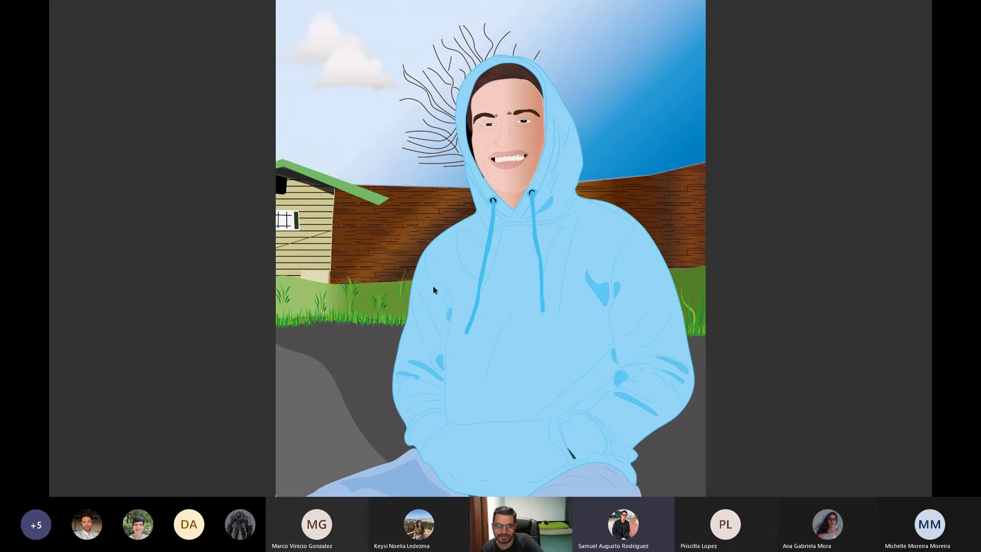
key(Escape)
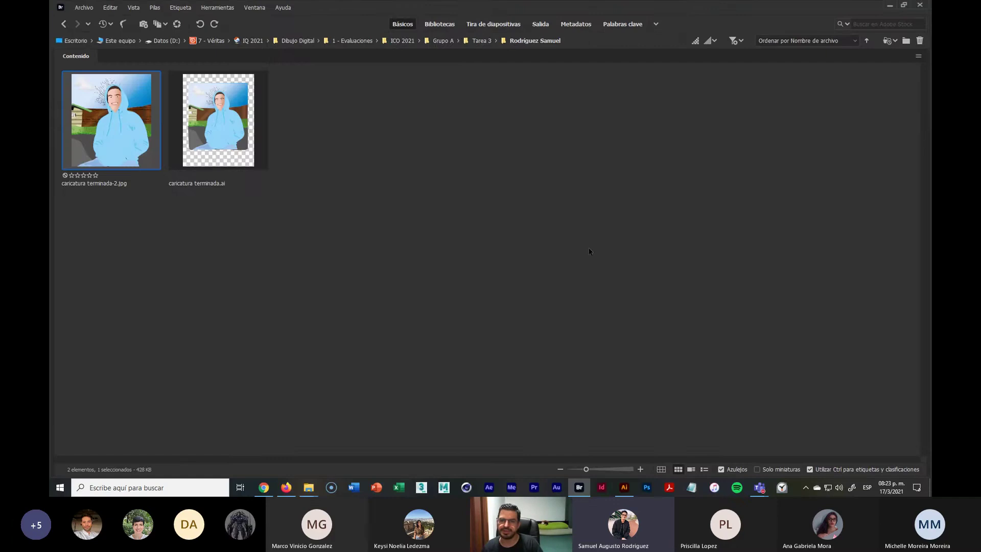
Step: Return to Tarea 3, open the thirteenth student's folder, and preview the living-room caricature JPG in full screen
click(481, 41)
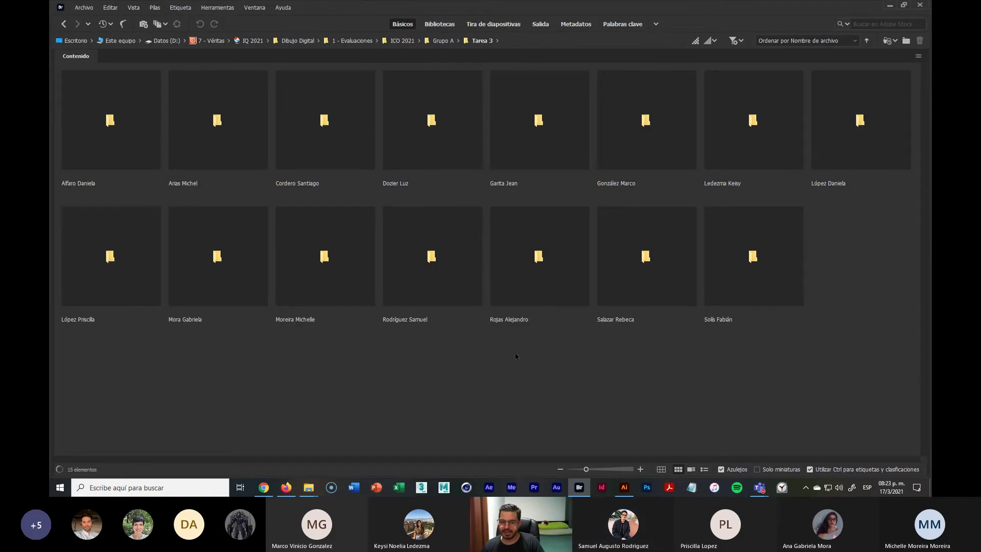
double_click(559, 288)
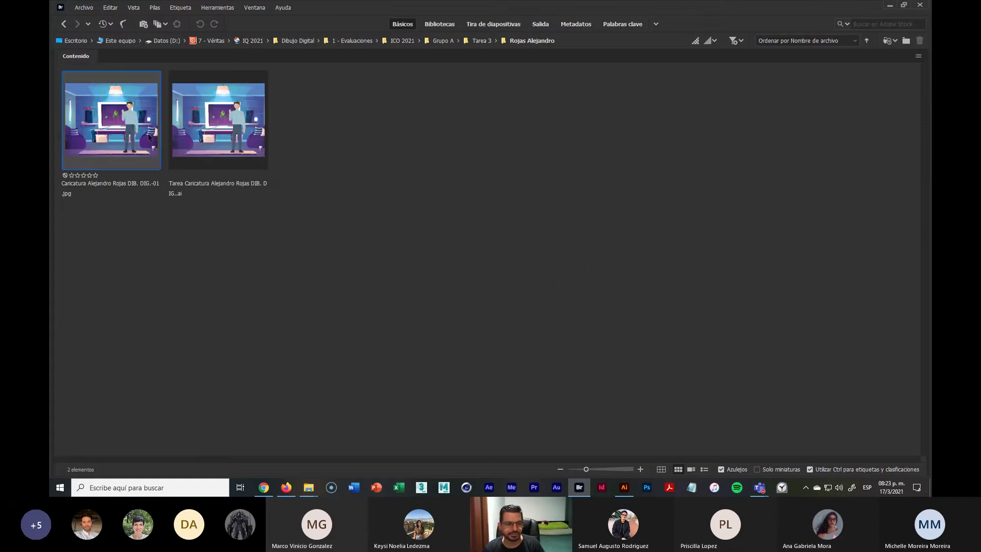
click(111, 120)
key(space)
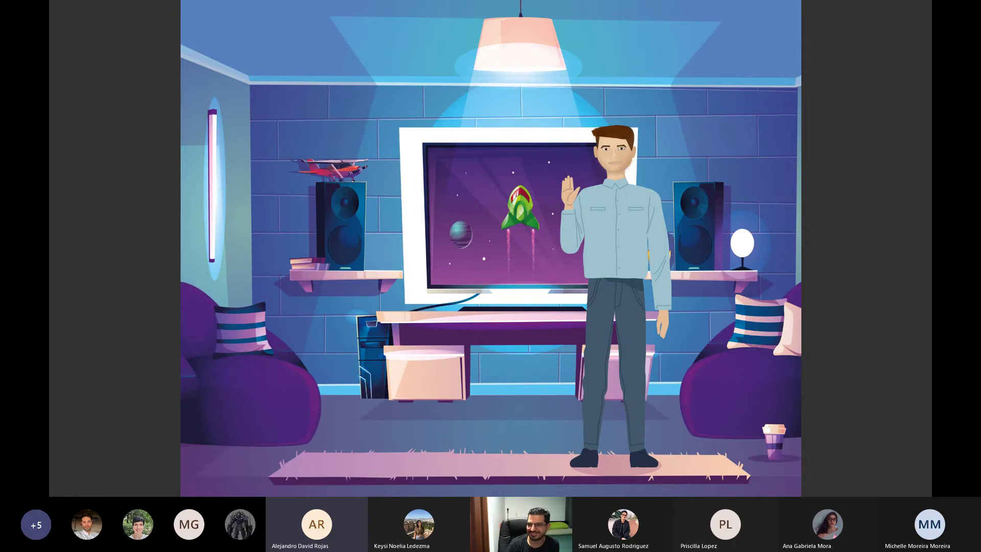
key(Escape)
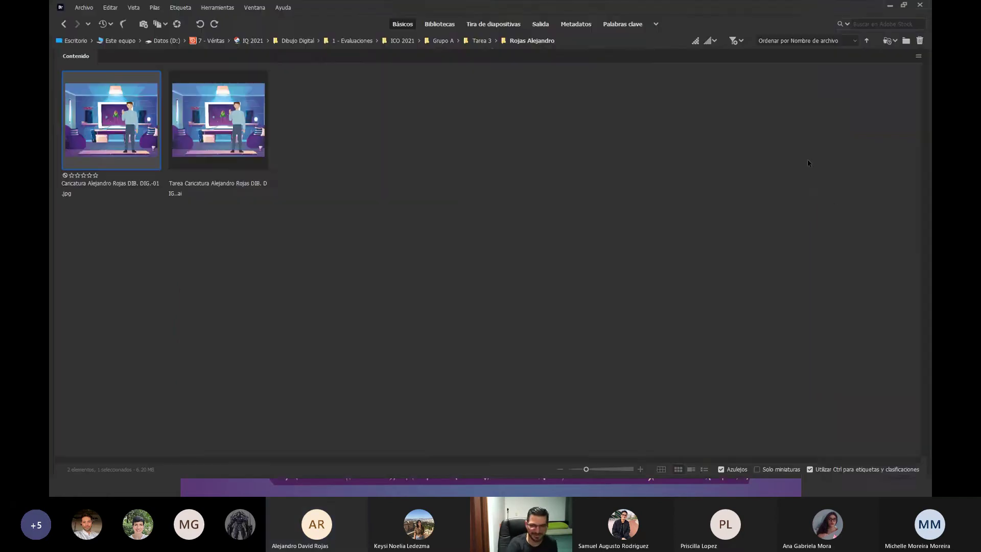
Step: Return to Tarea 3, open the fourteenth student's folder, and preview CARICATURA.pdf in full screen
click(482, 43)
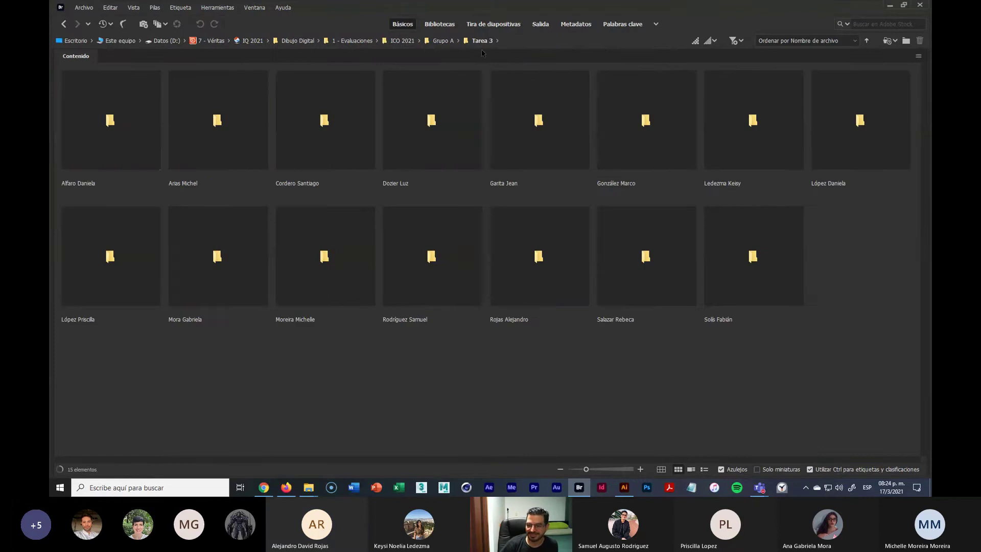
double_click(665, 284)
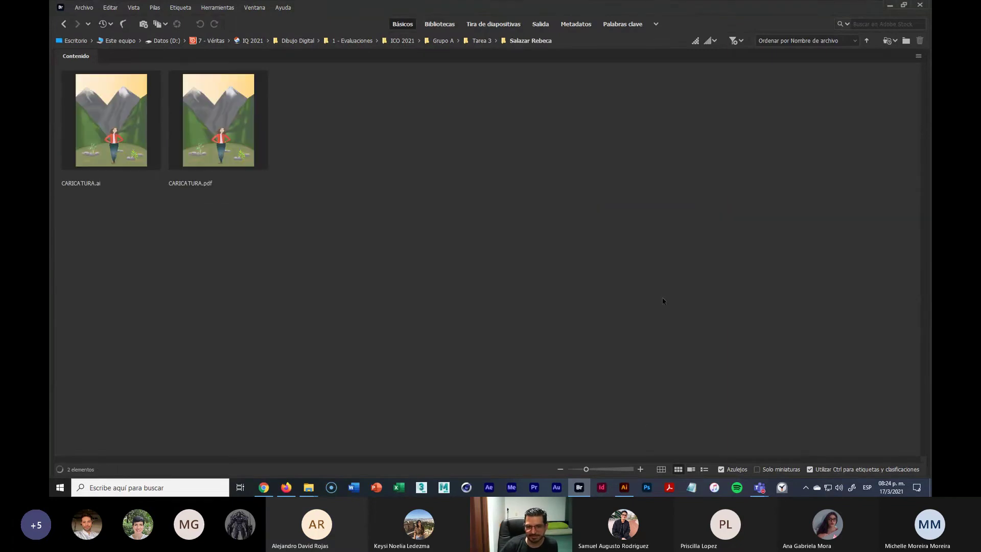
click(207, 120)
key(space)
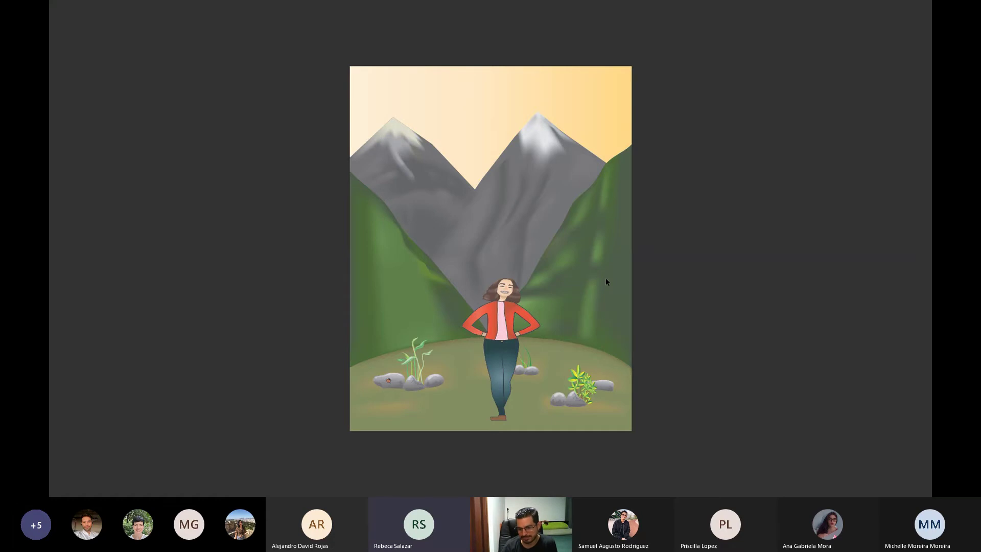
key(Escape)
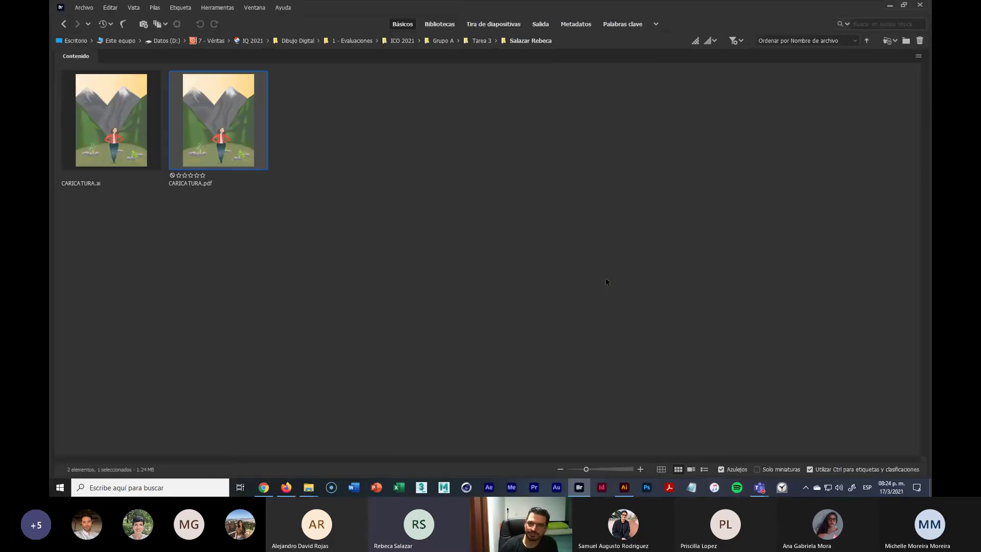
Step: Return to Tarea 3, preview CARICATURA con cuerpo.jpg from the fifteenth student's folder in full screen, and minimize the image browser from Tarea 3
click(481, 40)
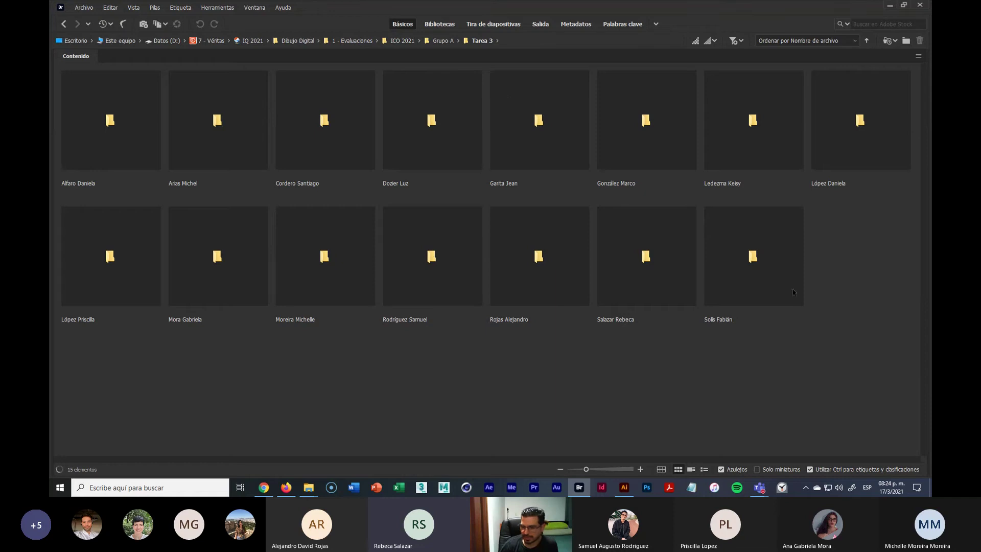
double_click(780, 279)
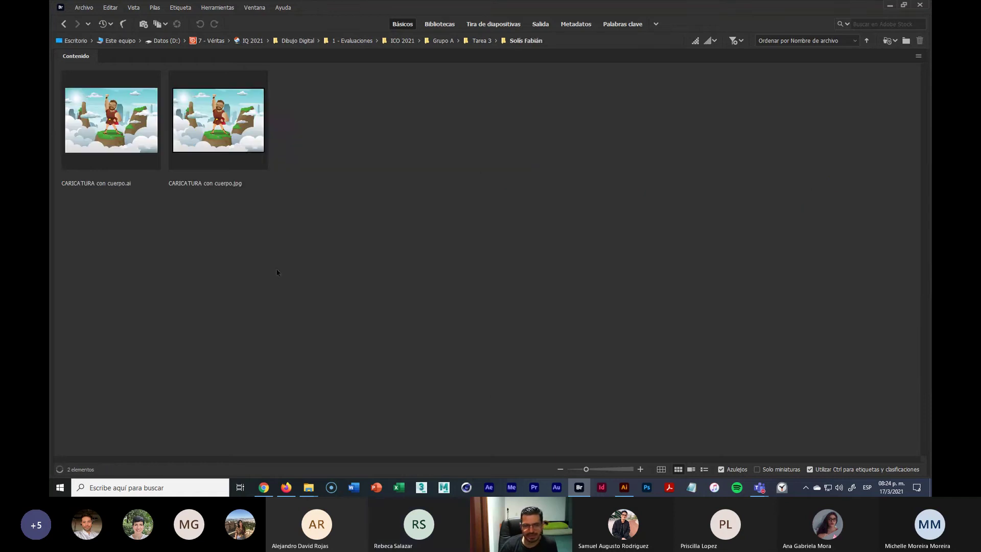
click(260, 142)
key(space)
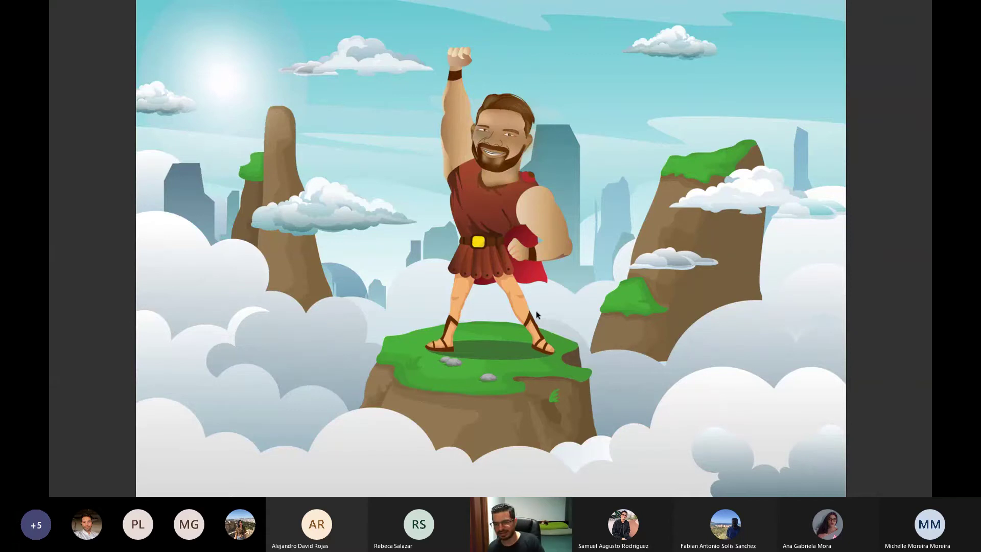
key(Escape)
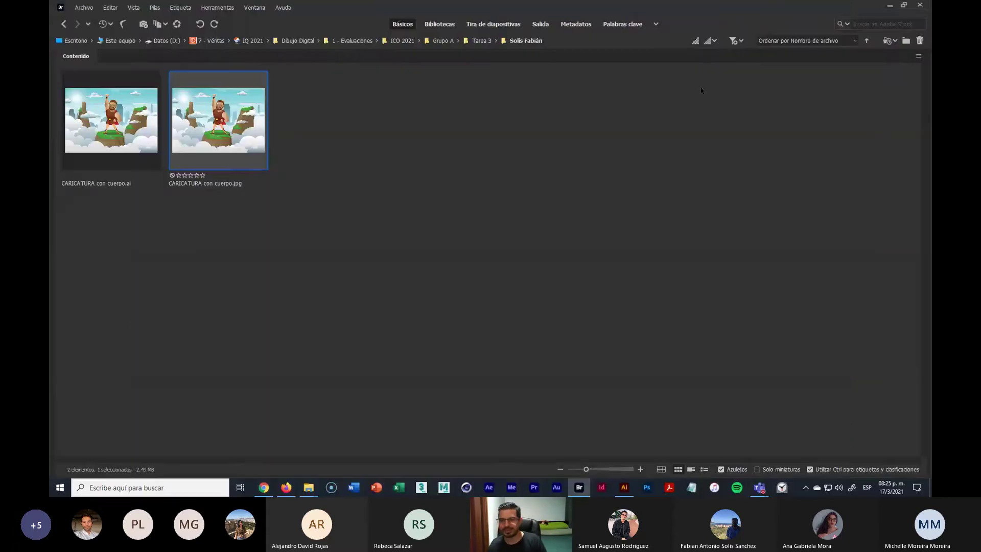
click(478, 42)
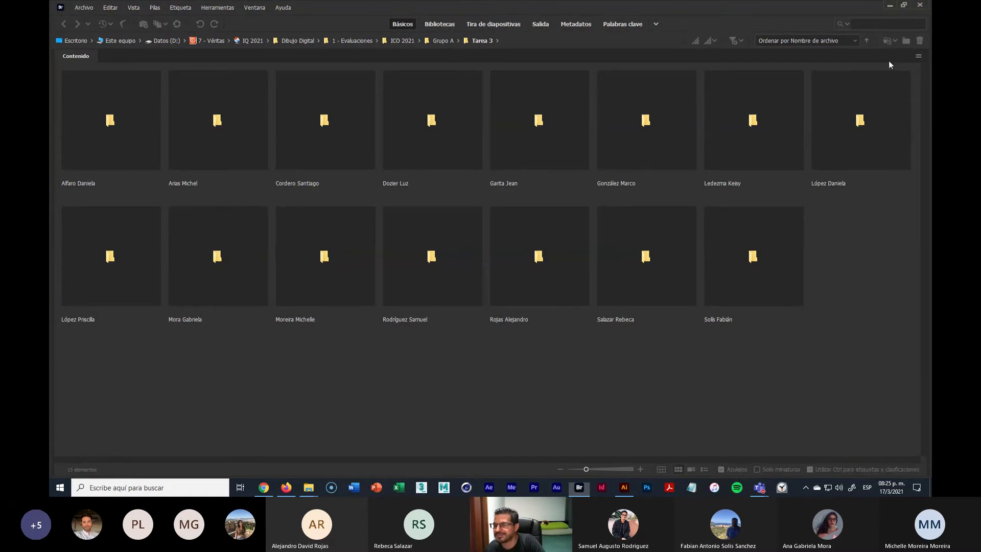
click(889, 4)
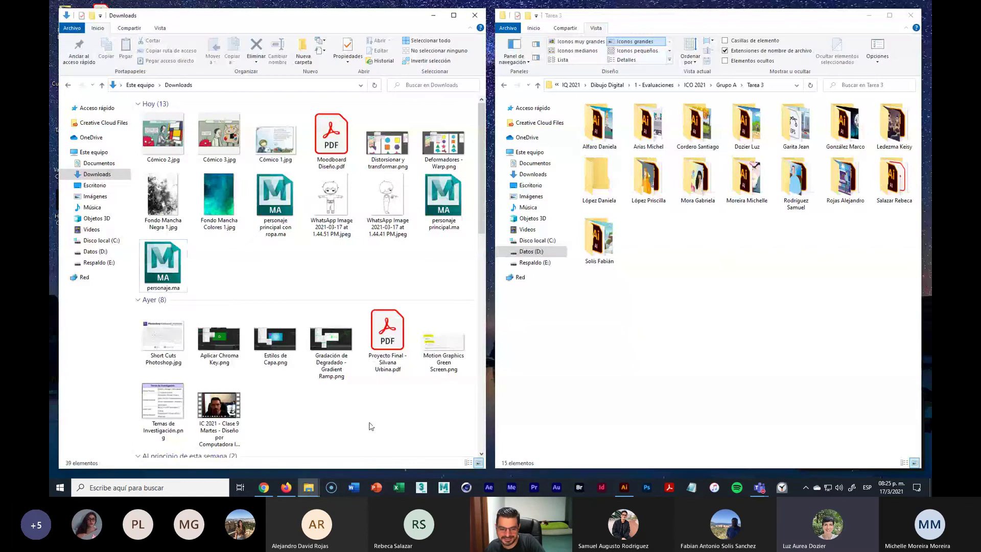
Step: Switch to WhatsApp Web in Chrome and check the GA Dibujo Digital and EDCV - PROFESORES group chats
click(264, 487)
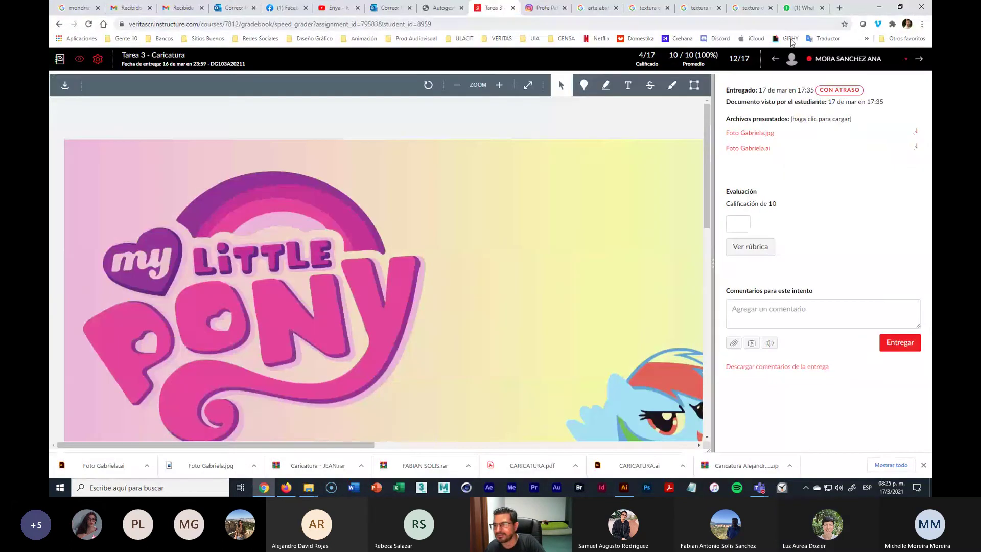
click(804, 8)
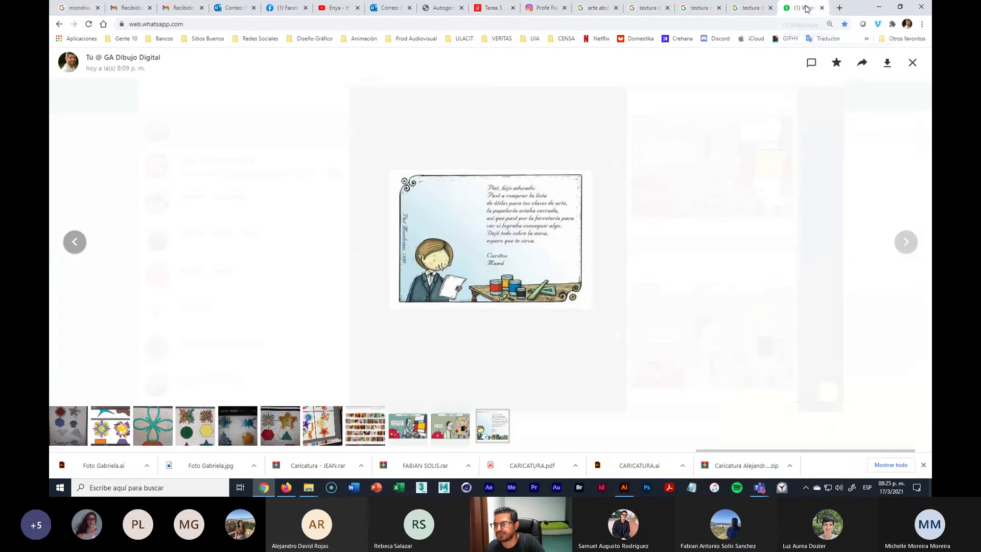
click(912, 62)
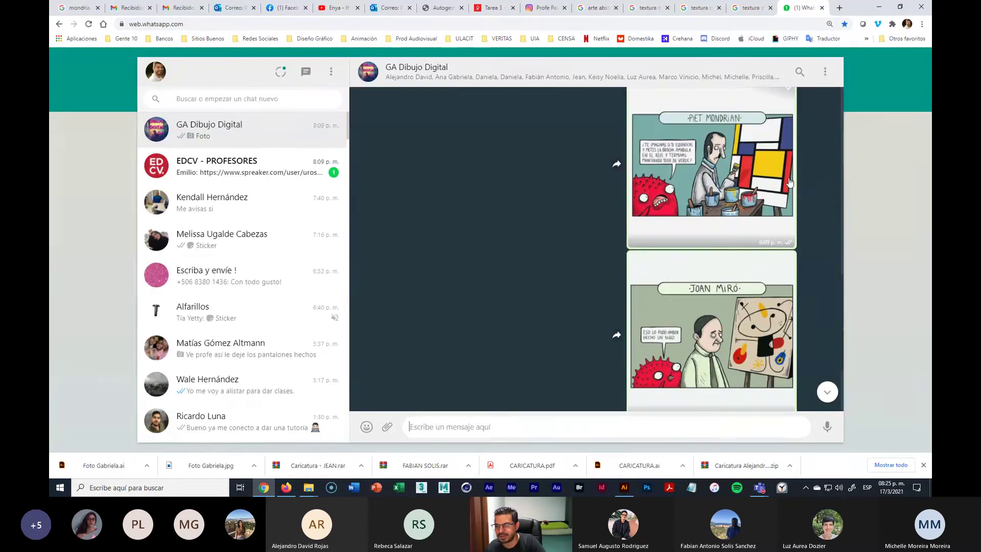
scroll(684, 268, down, 3)
scroll(704, 265, up, 5)
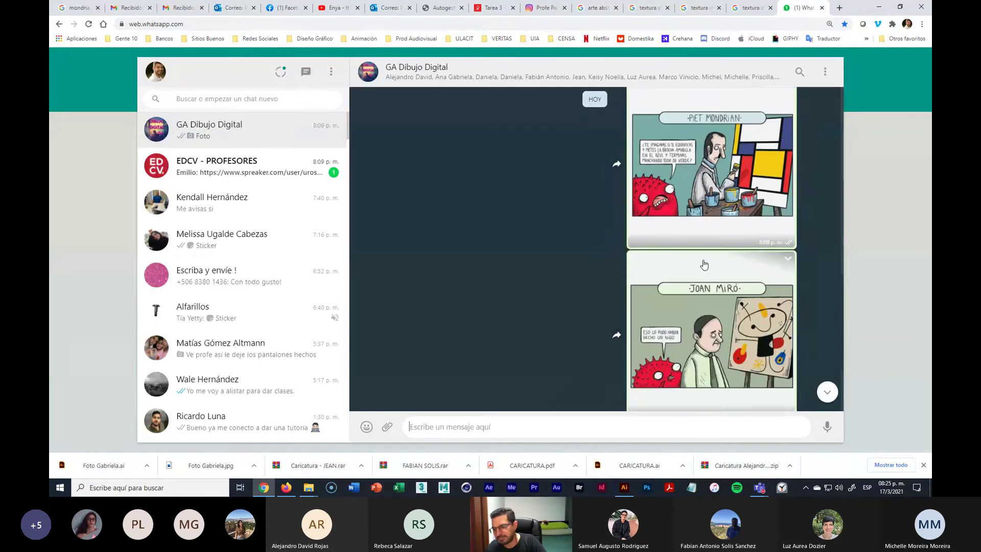
scroll(703, 265, down, 4)
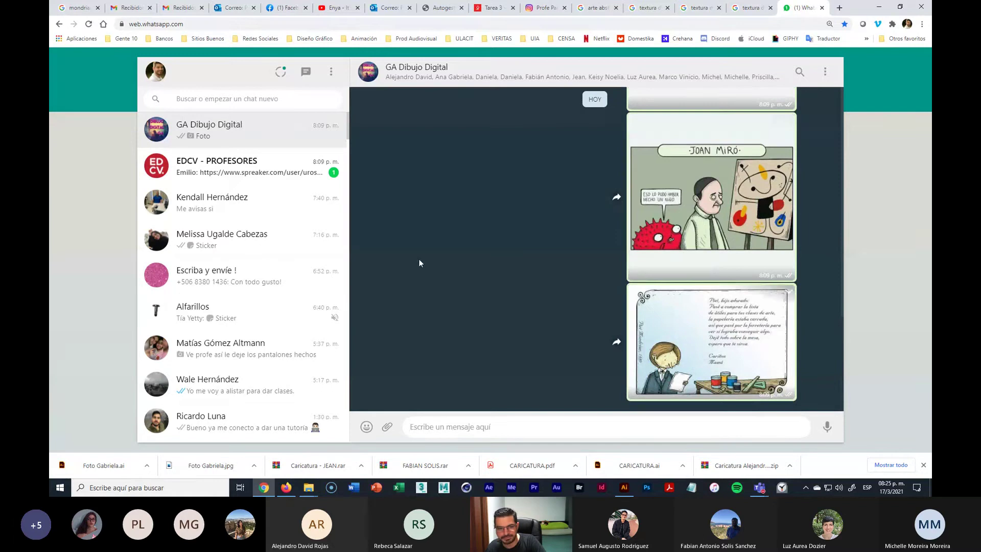
click(276, 166)
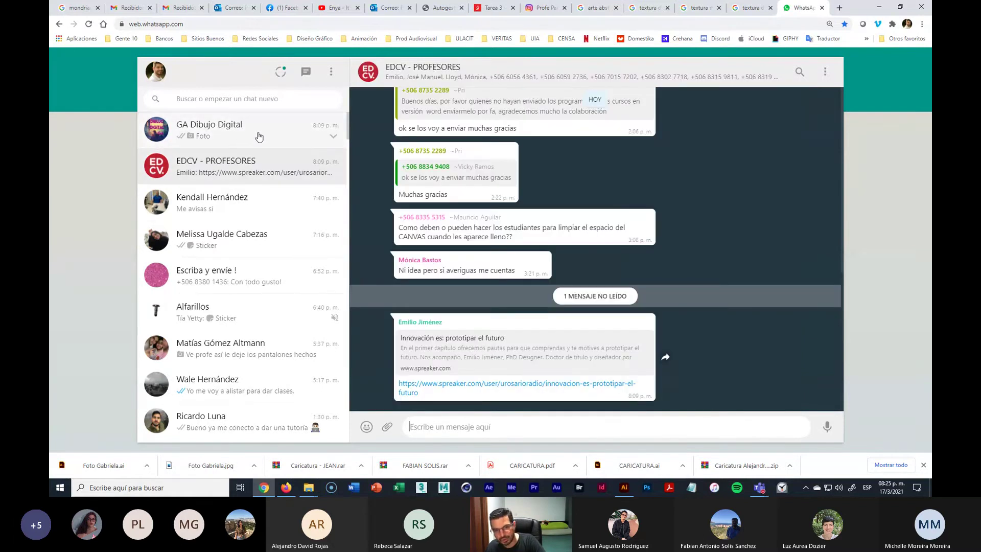
click(259, 136)
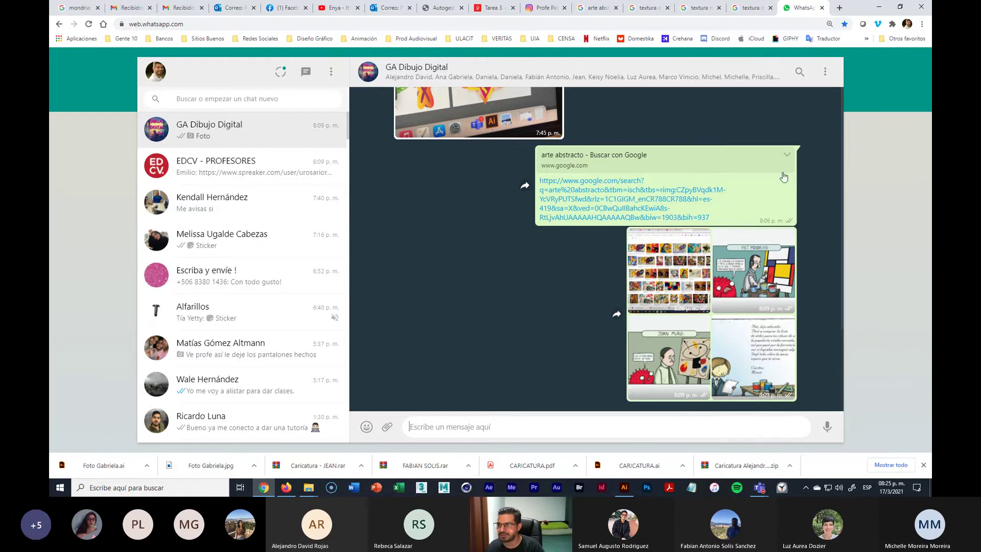
click(881, 8)
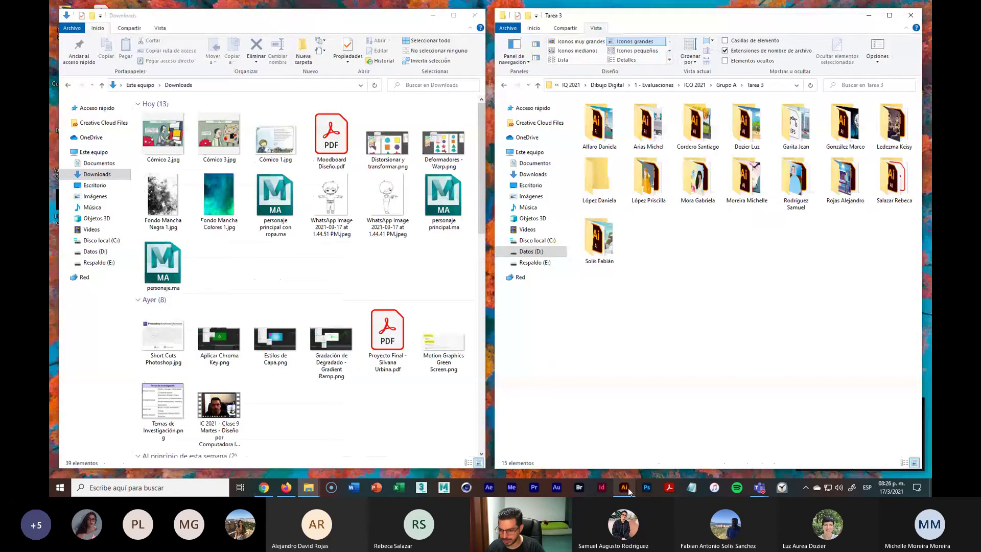
Step: Switch to Illustrator, select the orange square in Deformadores GA.ai, and display the Illustrator Estilizar effects list
click(624, 487)
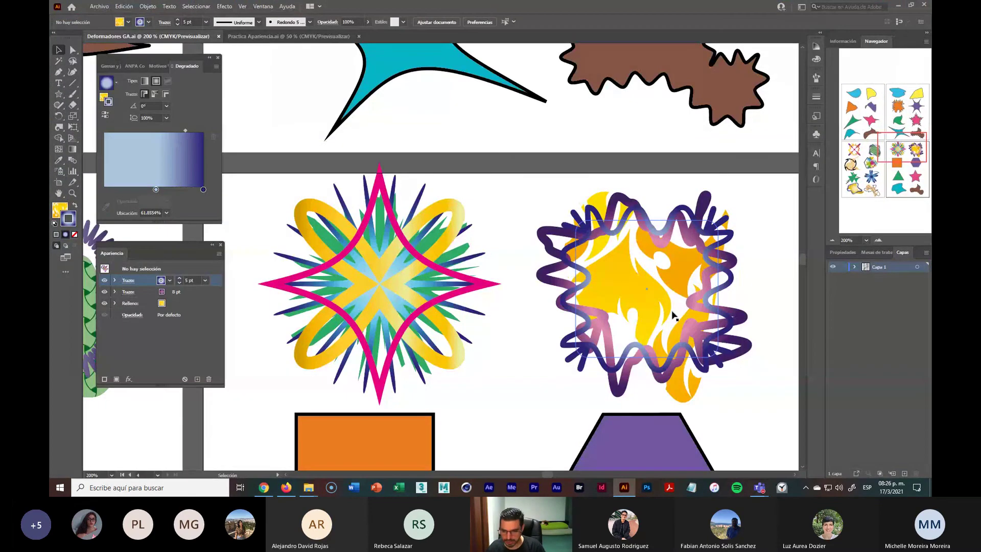
key(ctrl+alt+0)
key(ctrl+1)
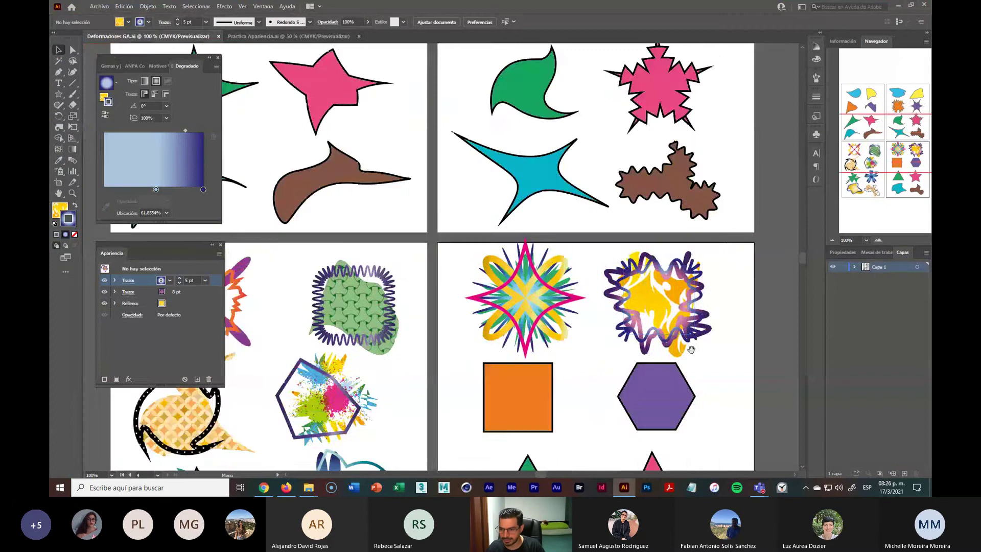
scroll(628, 214, down, 2)
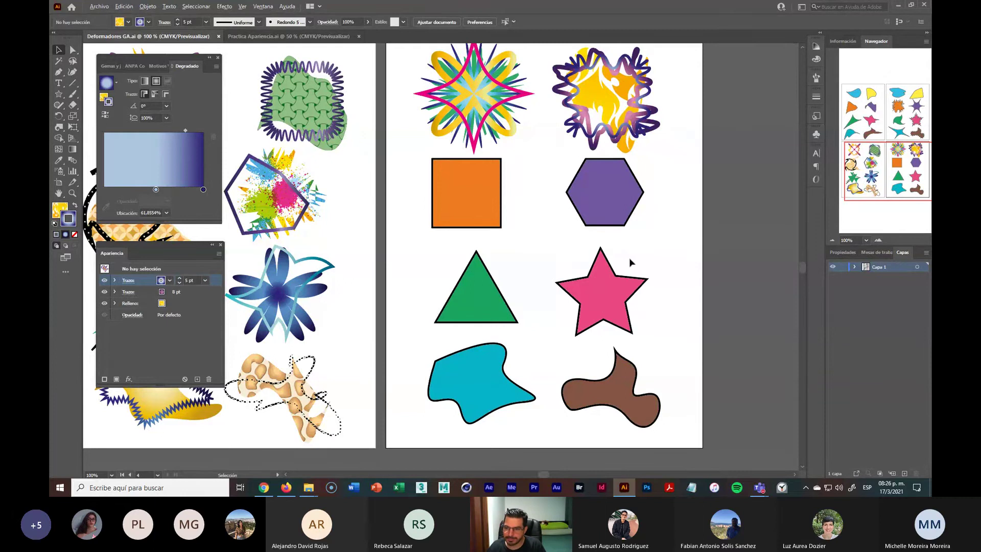
click(573, 276)
click(670, 268)
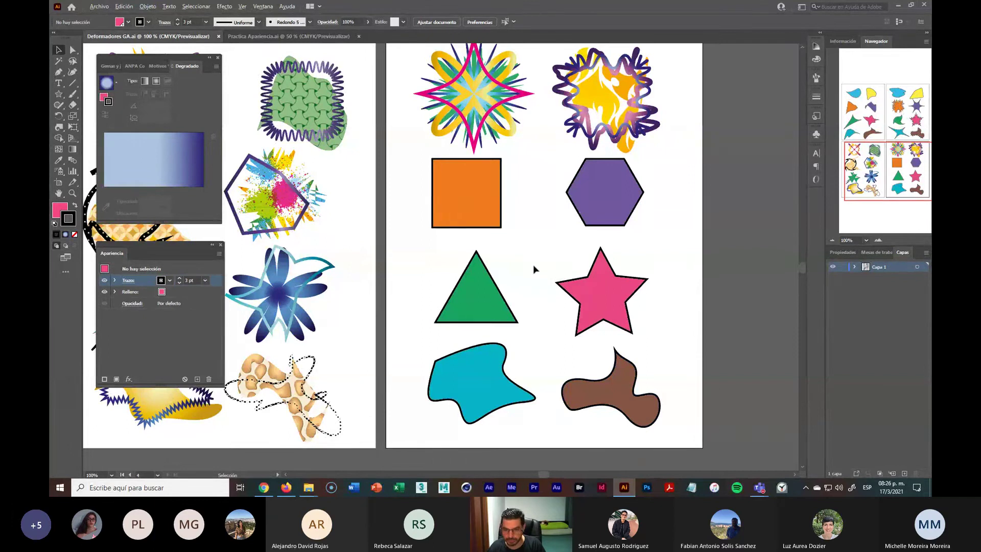
scroll(533, 265, up, 1)
scroll(536, 214, up, 1)
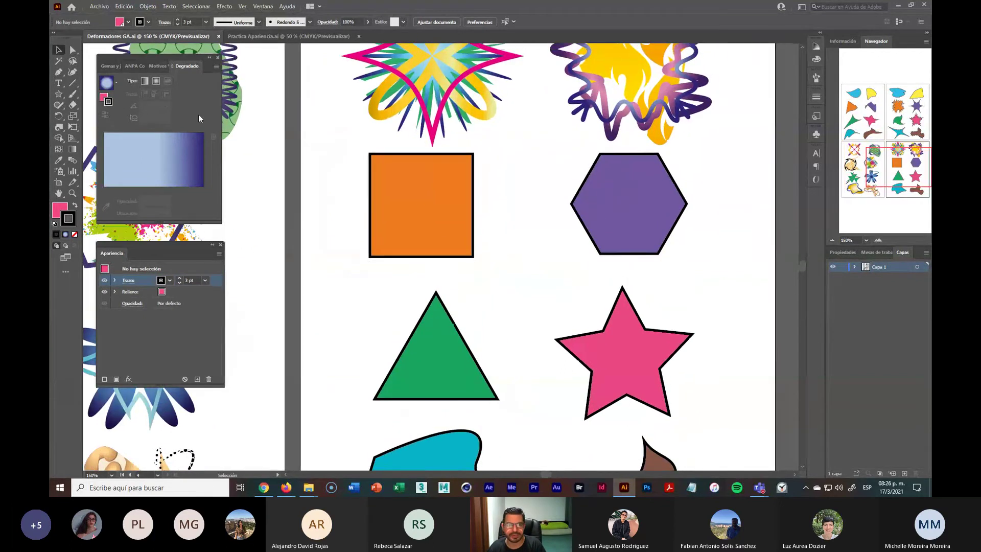
drag(543, 254, 609, 160)
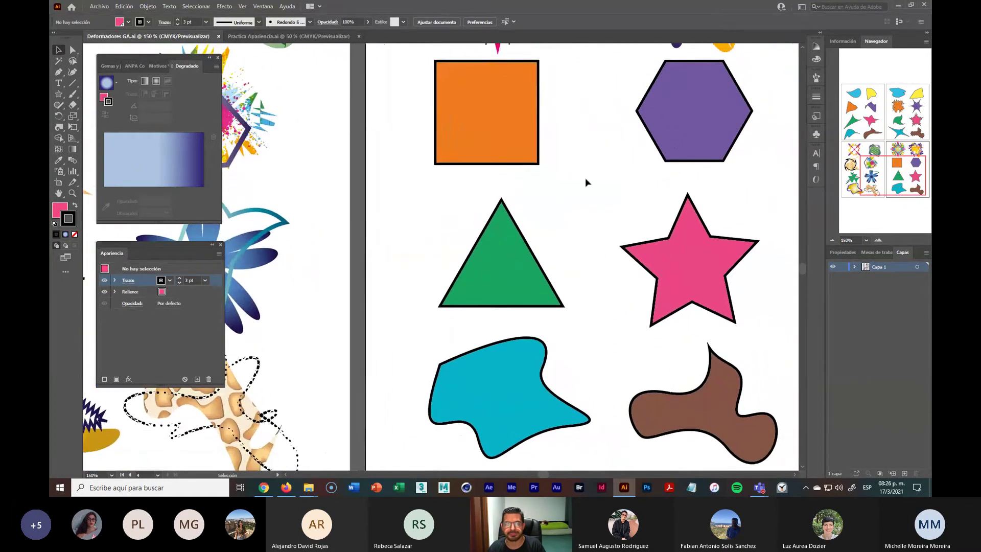
click(511, 142)
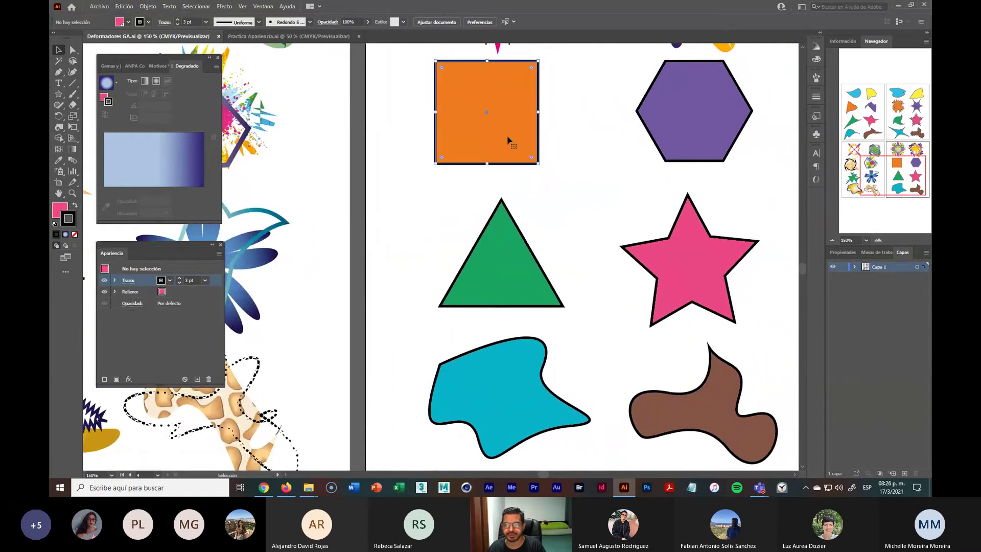
click(223, 7)
mouse_move(243, 98)
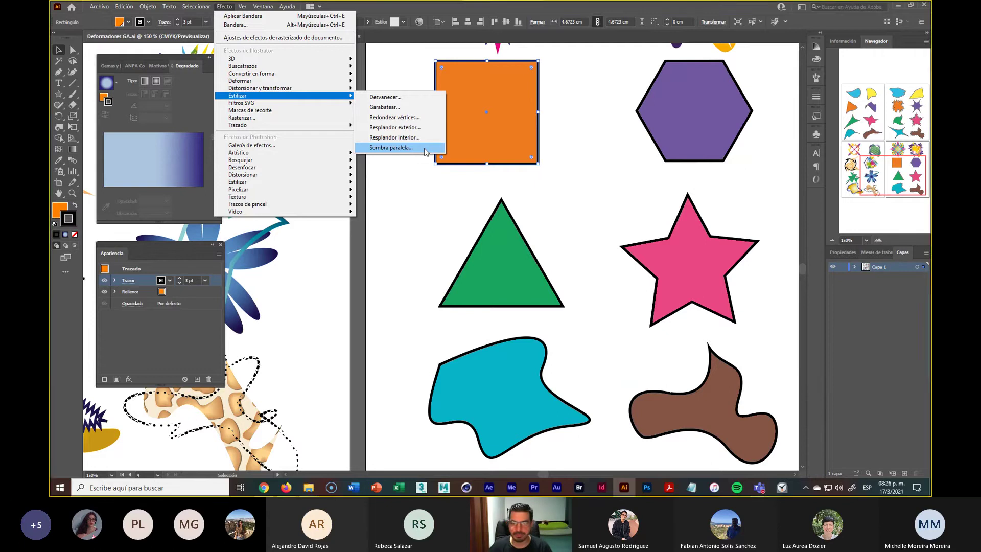
Step: Capture the Illustrator window with the Estilizar effects list displayed and open the snip in Recorte y anotación
key(super+shift+s)
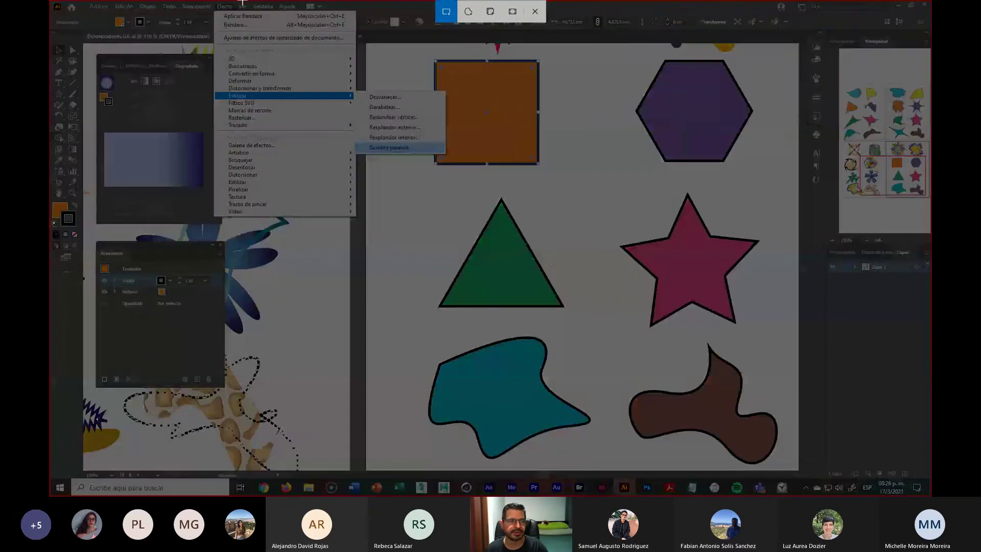
mouse_move(50, 1)
mouse_down()
mouse_move(556, 265)
mouse_move(922, 375)
mouse_move(931, 489)
mouse_move(930, 474)
mouse_up()
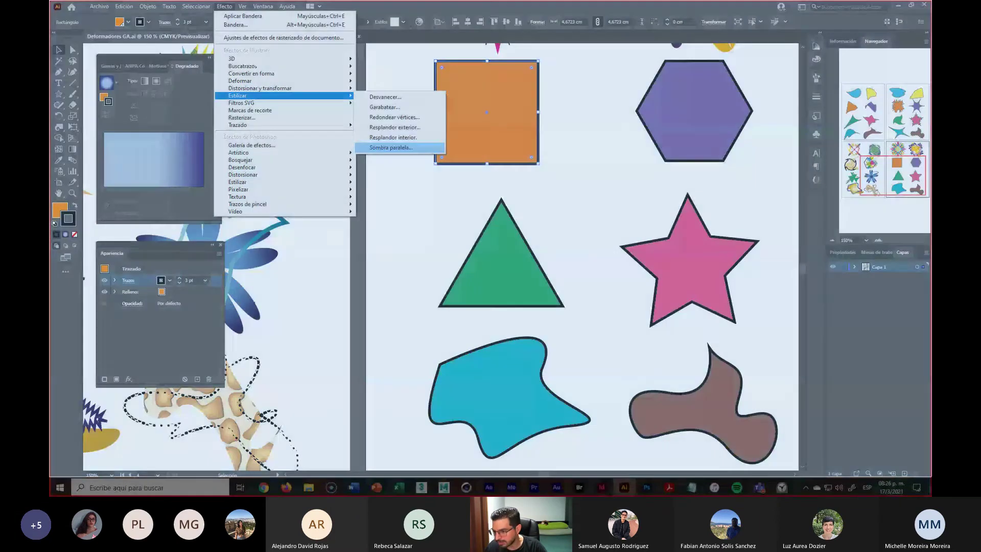
click(917, 487)
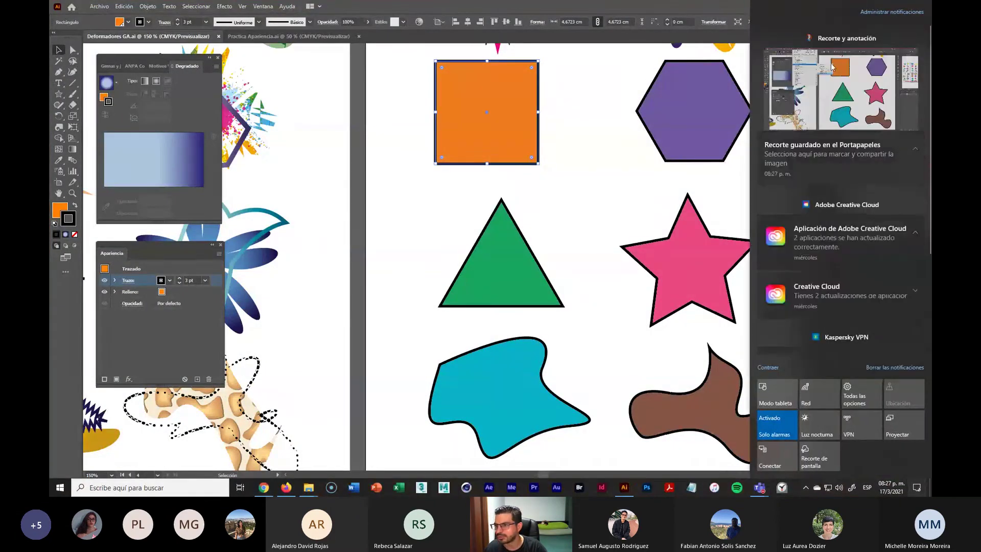
click(863, 102)
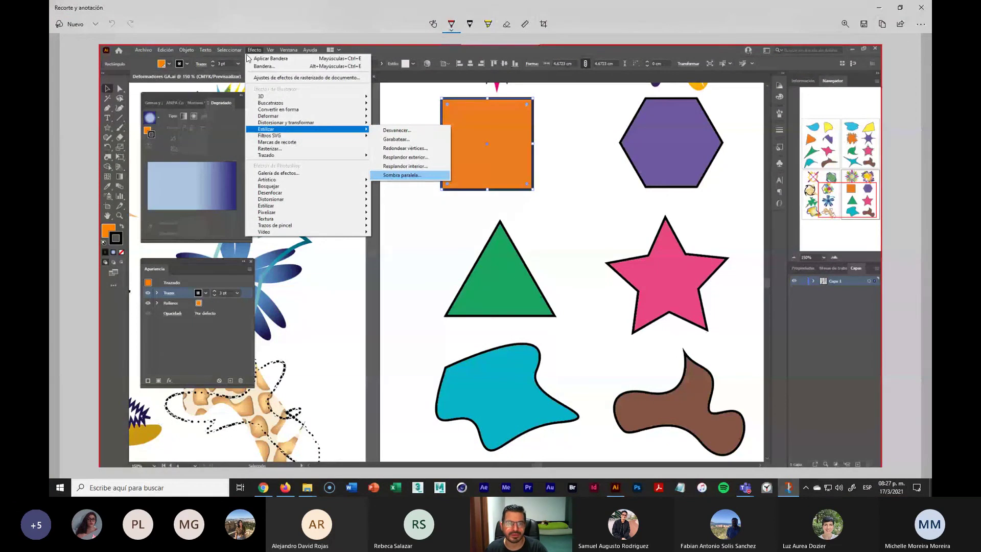
Step: Mark the captured path in red pen, circling Efecto and Estilizar and connecting them to the outlined list of stylize effects
mouse_move(265, 58)
mouse_down()
mouse_move(257, 40)
mouse_move(244, 45)
mouse_move(245, 60)
mouse_up()
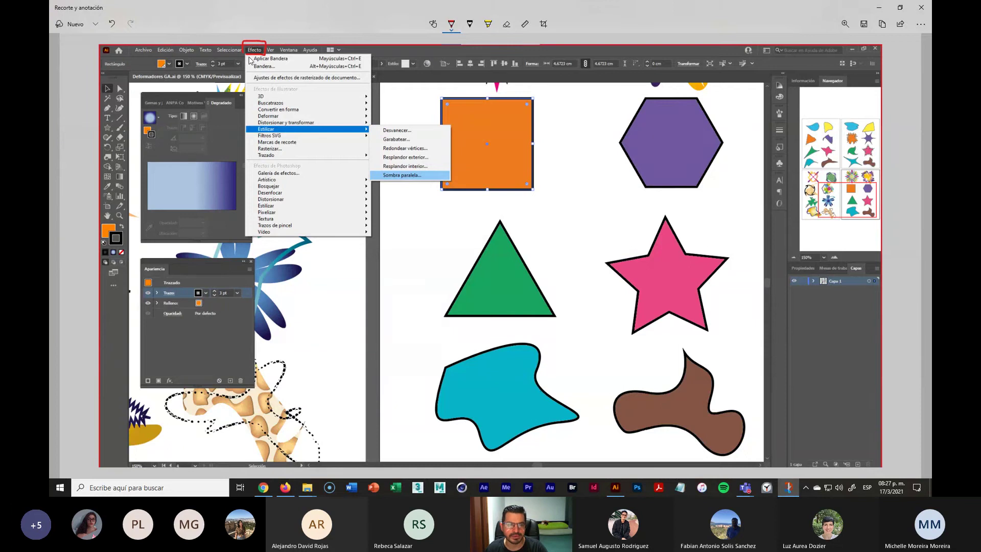
mouse_move(250, 61)
mouse_down()
mouse_move(252, 134)
mouse_move(265, 137)
mouse_up()
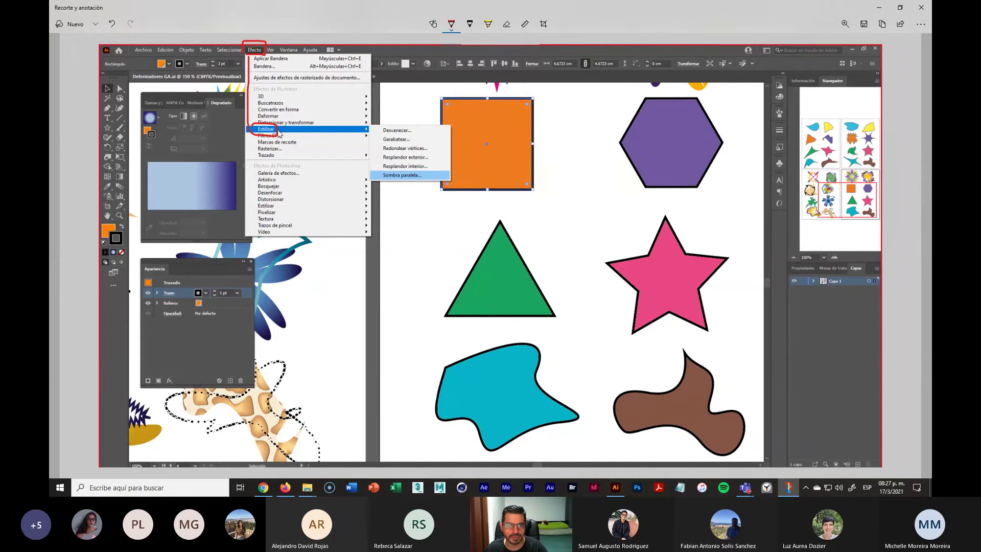
mouse_move(276, 134)
mouse_down()
mouse_move(328, 141)
mouse_move(413, 121)
mouse_move(438, 139)
mouse_move(443, 172)
mouse_move(418, 190)
mouse_move(377, 185)
mouse_move(372, 127)
mouse_up()
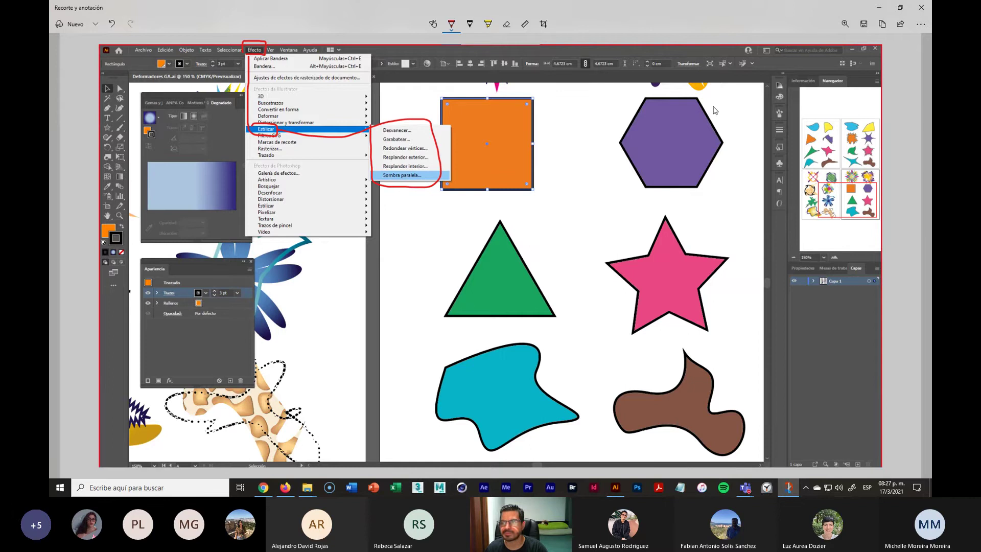
Step: Save the annotated capture as a PNG named Estilizar in Downloads and close Recorte y anotación
click(863, 25)
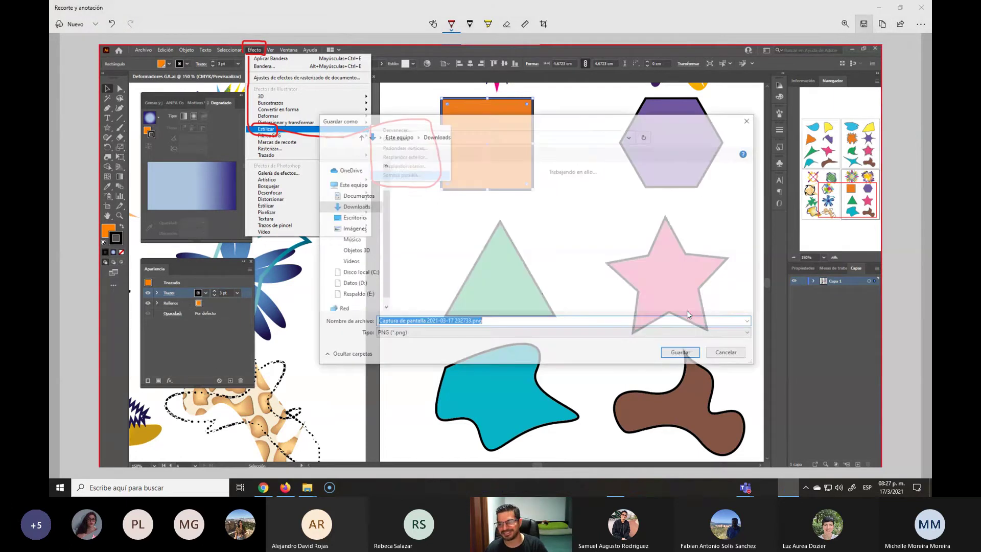
text(Estilizar)
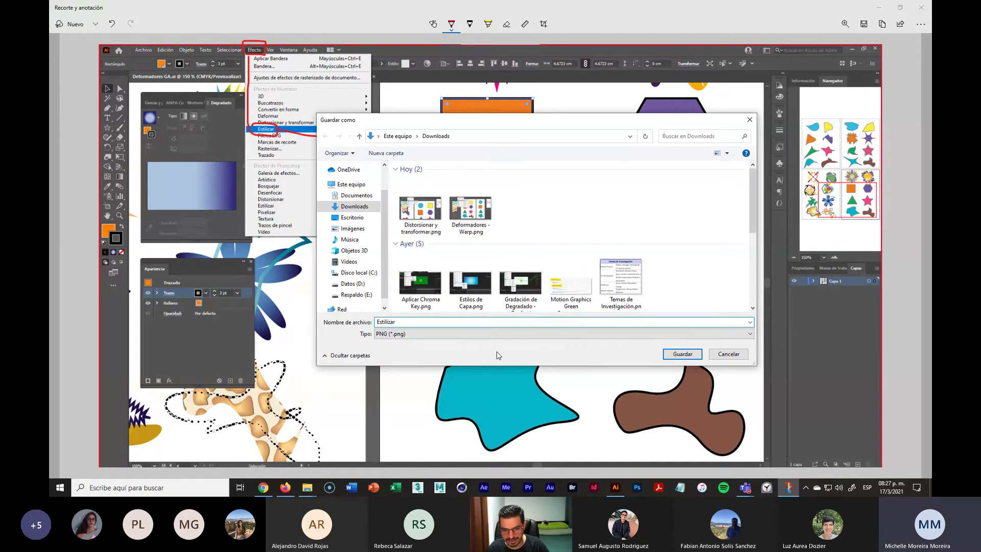
click(676, 358)
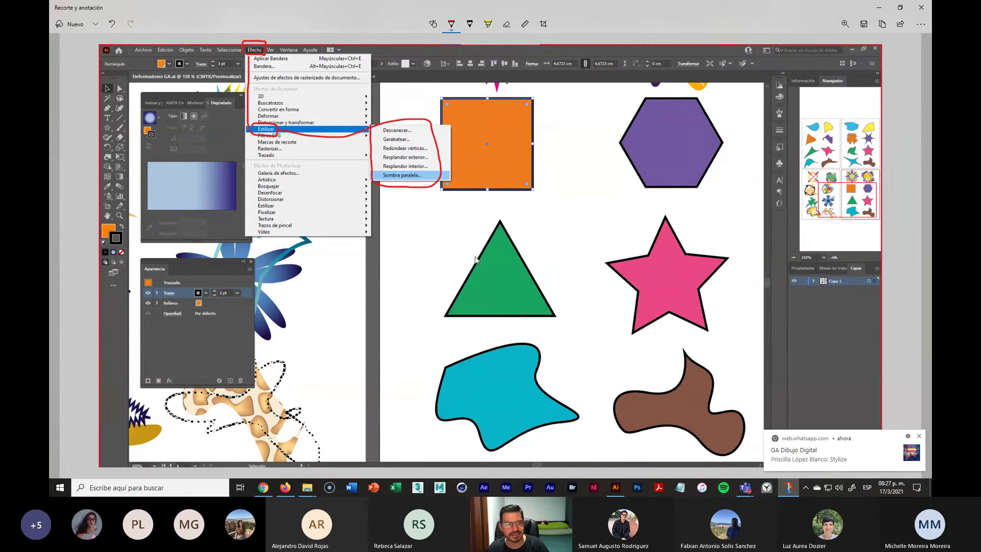
click(923, 9)
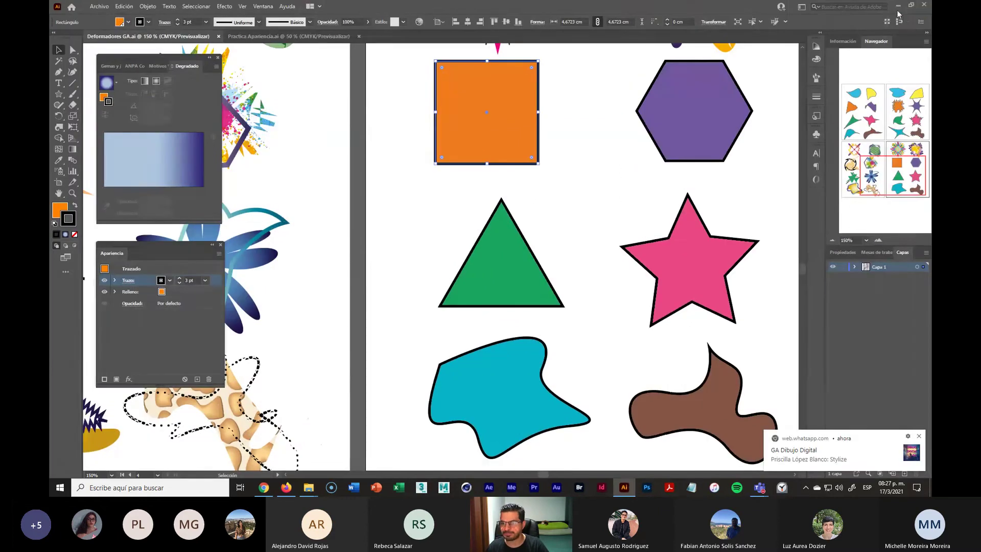
Step: Rename Estilizar.png in Downloads as "Estilizar - Stylize.png" and copy the new name without its extension
click(898, 8)
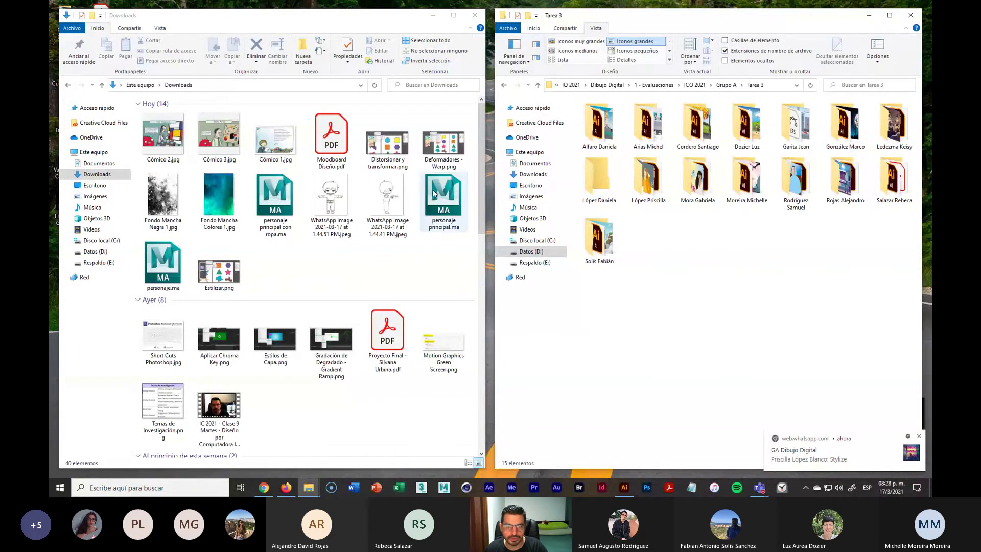
click(220, 289)
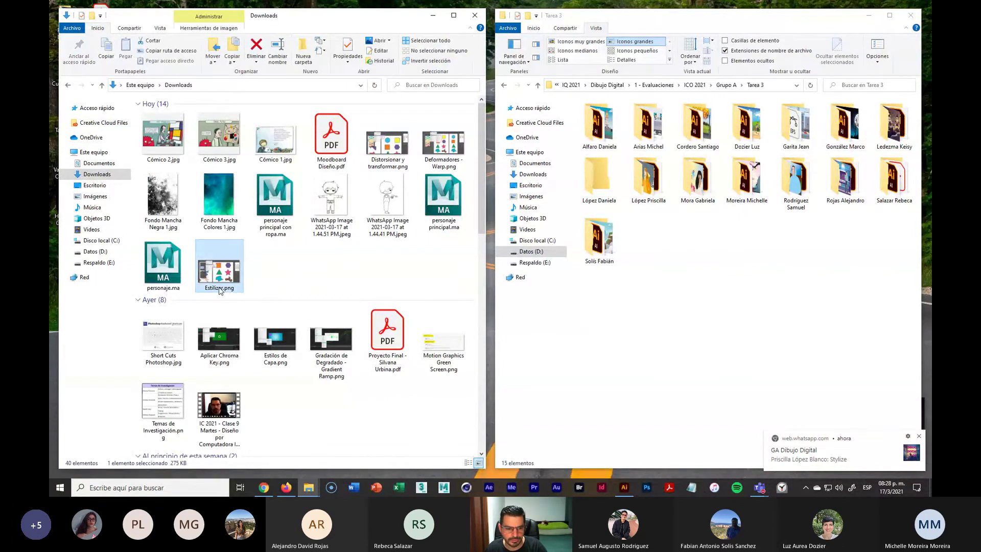
click(219, 289)
key(Return)
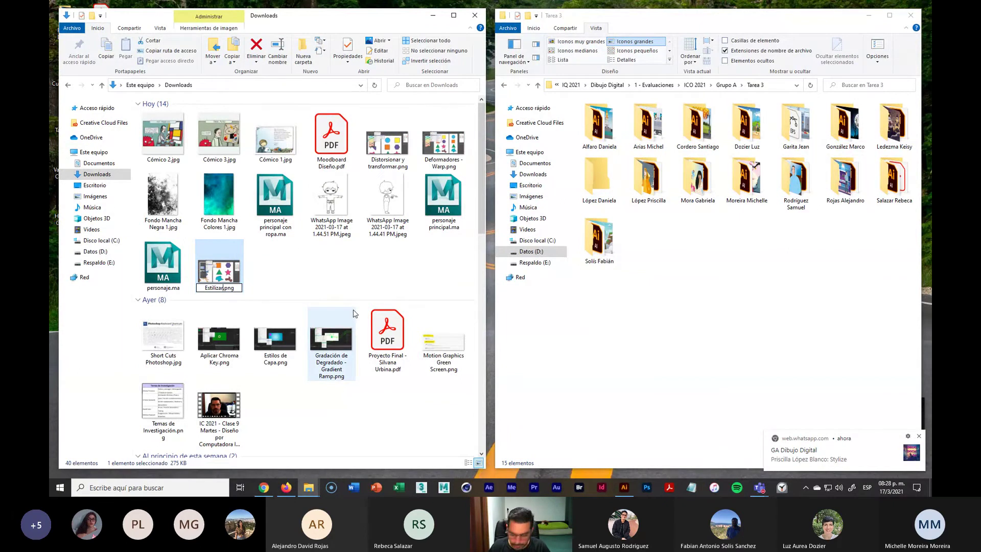
text(- St)
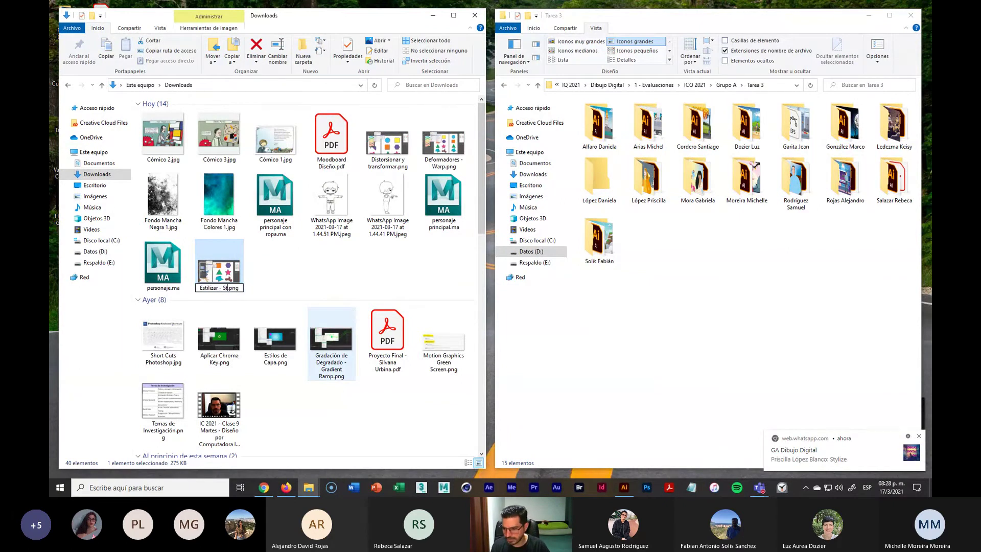
text(ylize)
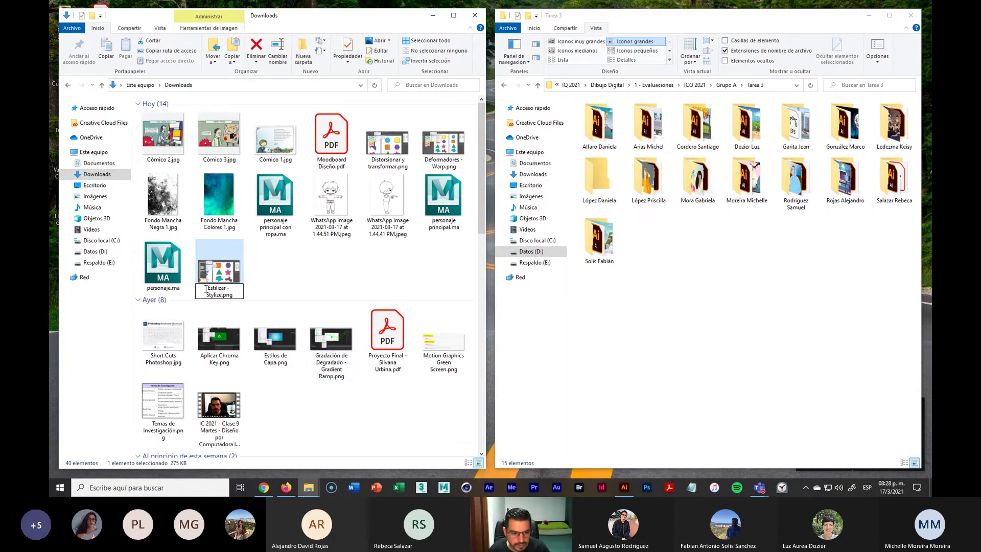
drag(206, 289, 222, 306)
key(ctrl+c)
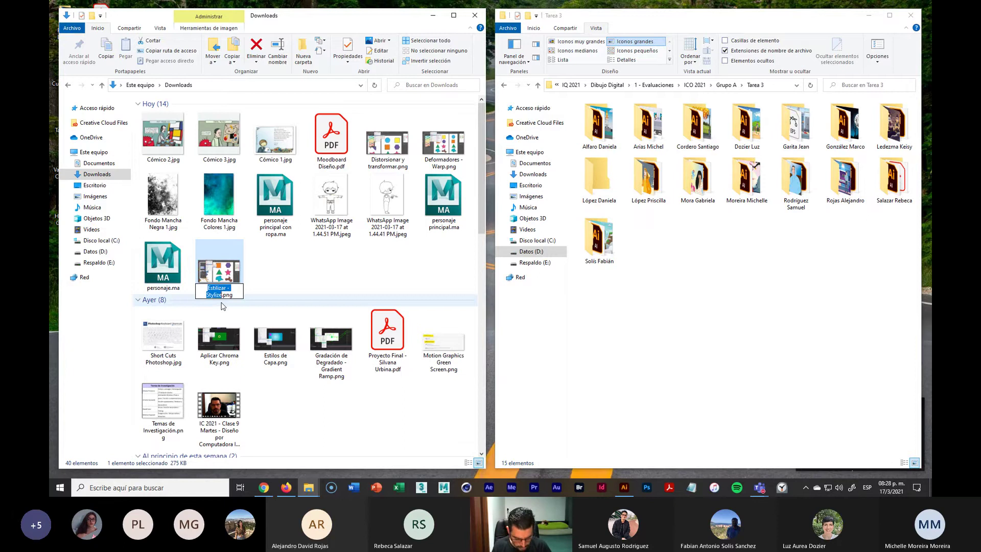
key(End)
key(Return)
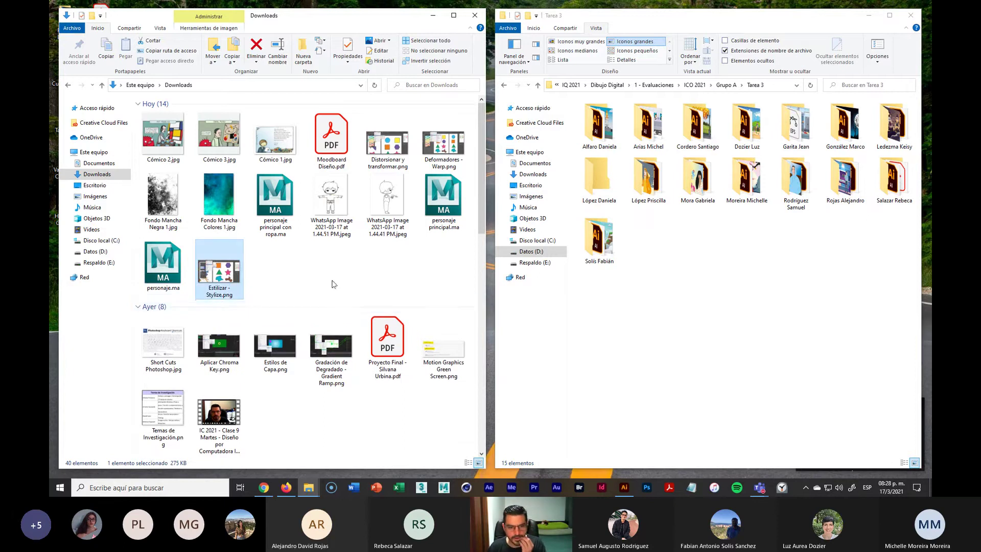
click(333, 285)
Step: Switch to WhatsApp Web in Chrome and send Estilizar - Stylize.png to the GA Dibujo Digital group with the bold caption "*Estilizar - Stylize*"
click(264, 487)
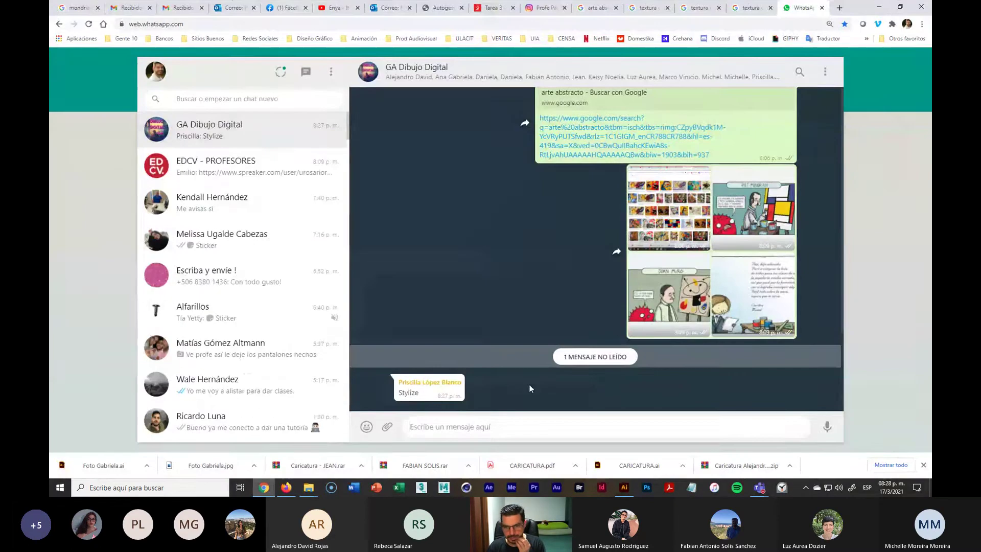
click(387, 427)
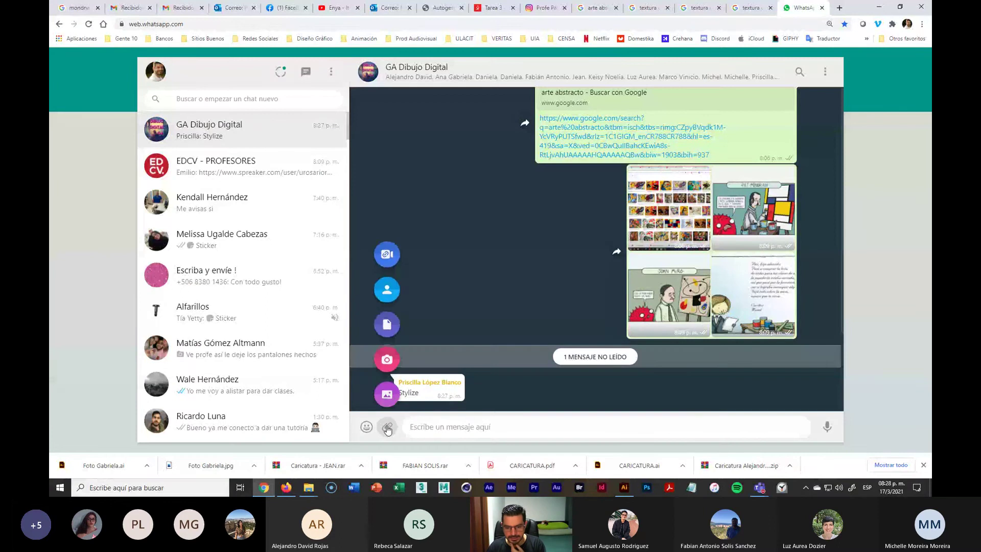
click(387, 394)
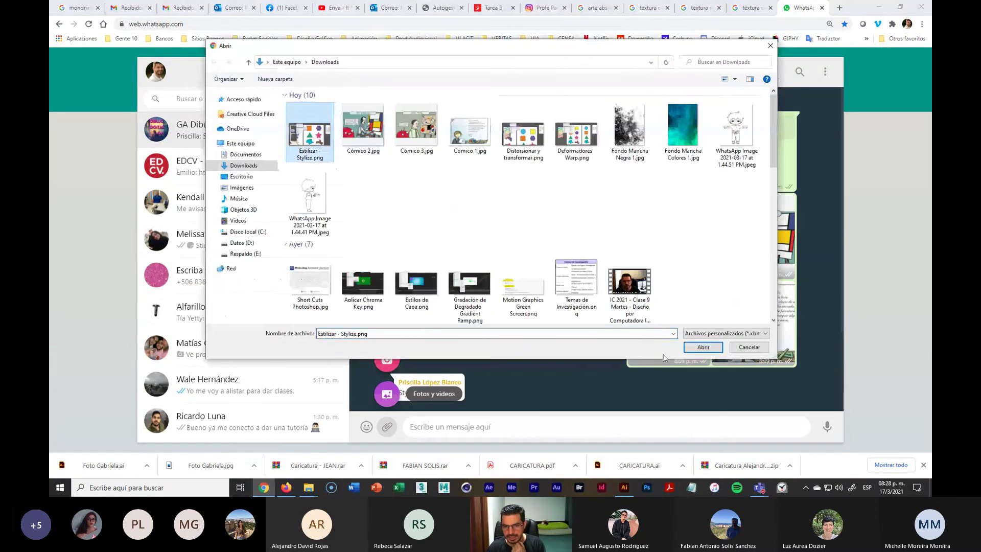
click(702, 347)
key(ctrl+v)
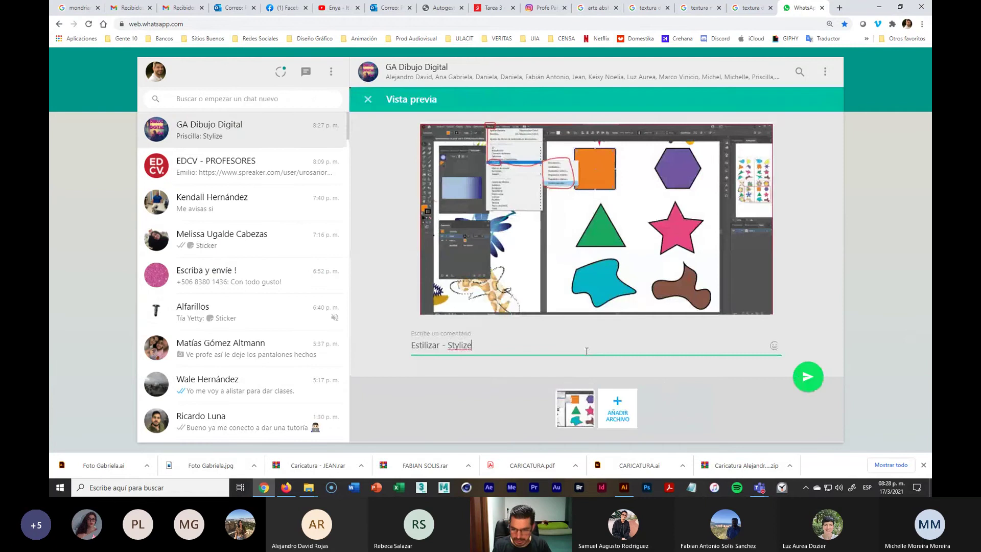
text(*)
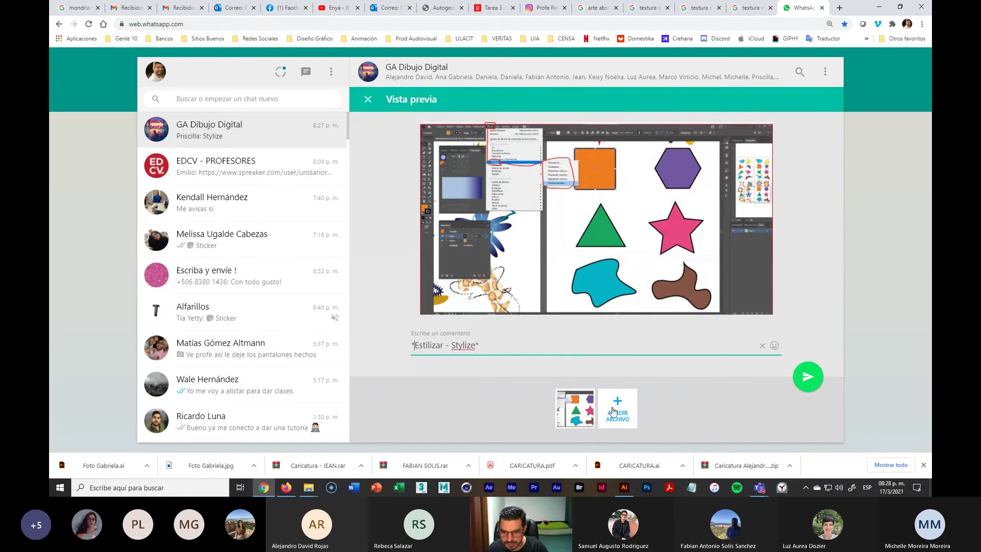
click(807, 378)
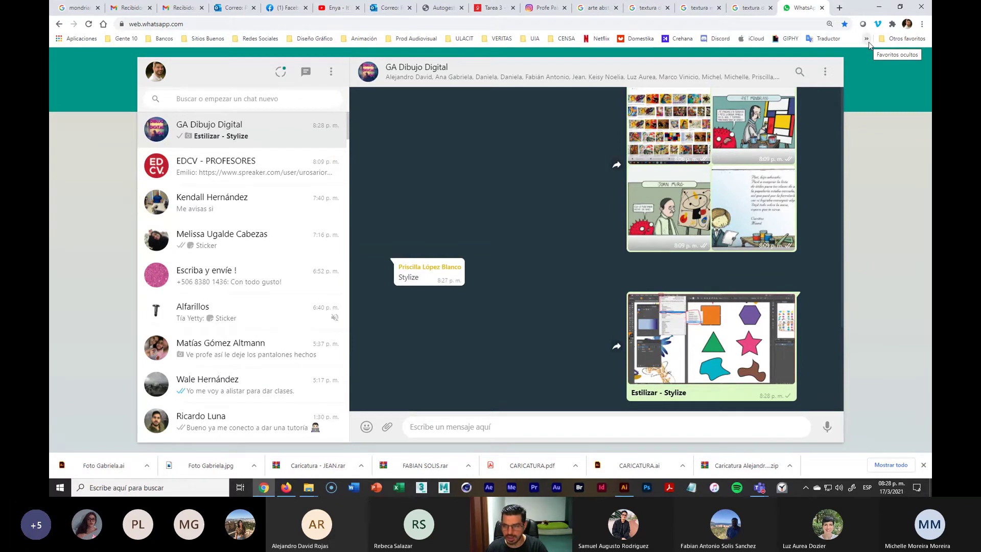
Step: Minimize Chrome, switch back to Illustrator, and shift the orange square slightly down and to the right
click(880, 9)
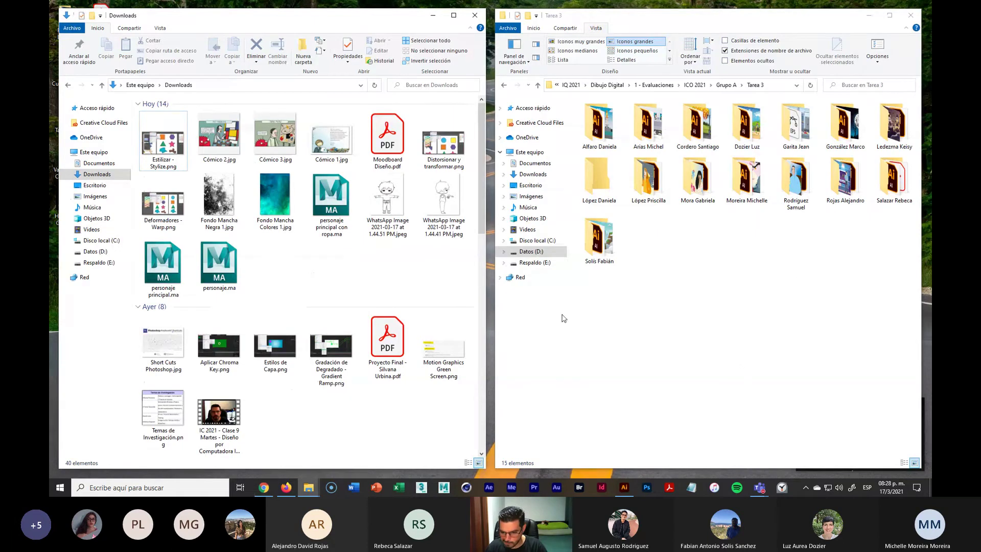
click(626, 491)
scroll(532, 178, up, 1)
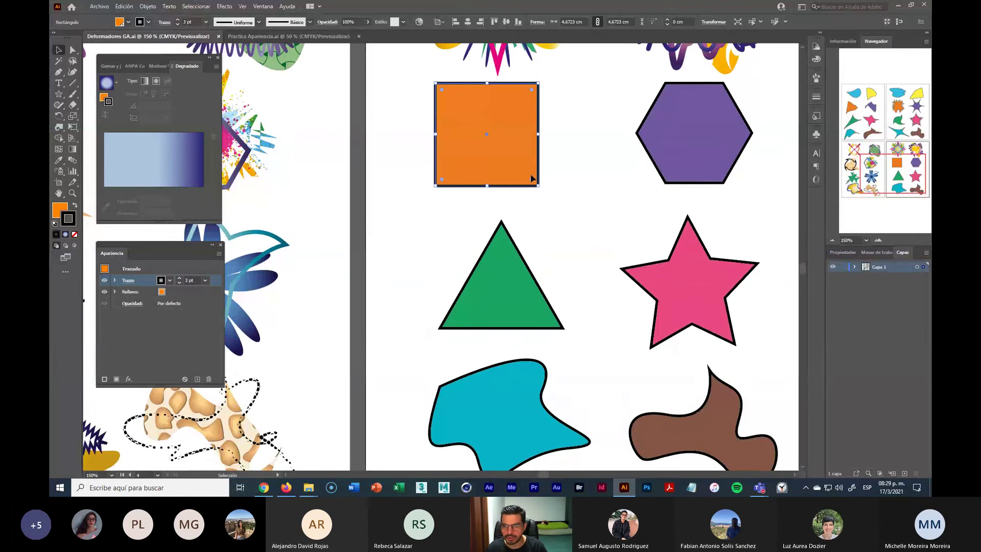
scroll(531, 178, up, 2)
drag(519, 210, 528, 226)
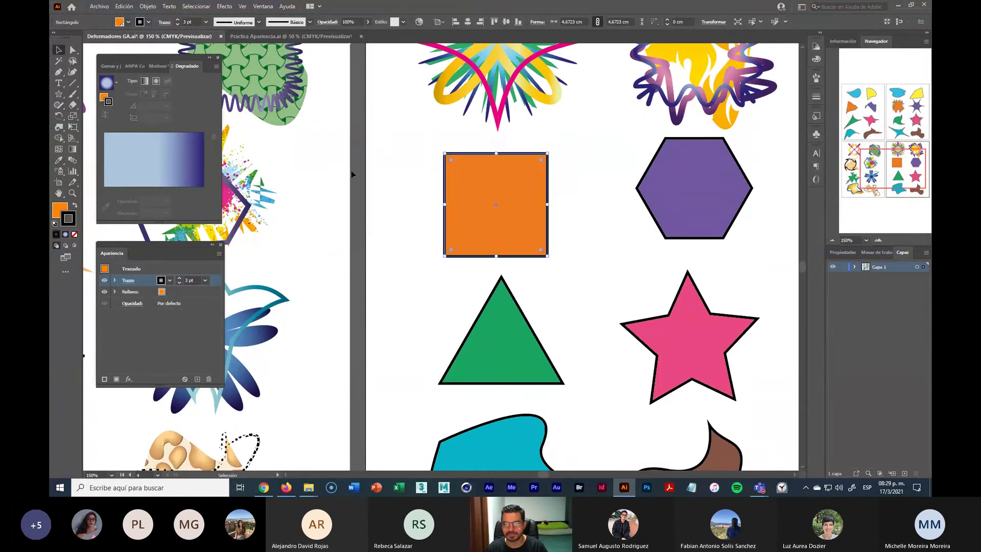
Step: Try the Sombra paralela effect with its default settings on only the orange square's stroke
click(224, 6)
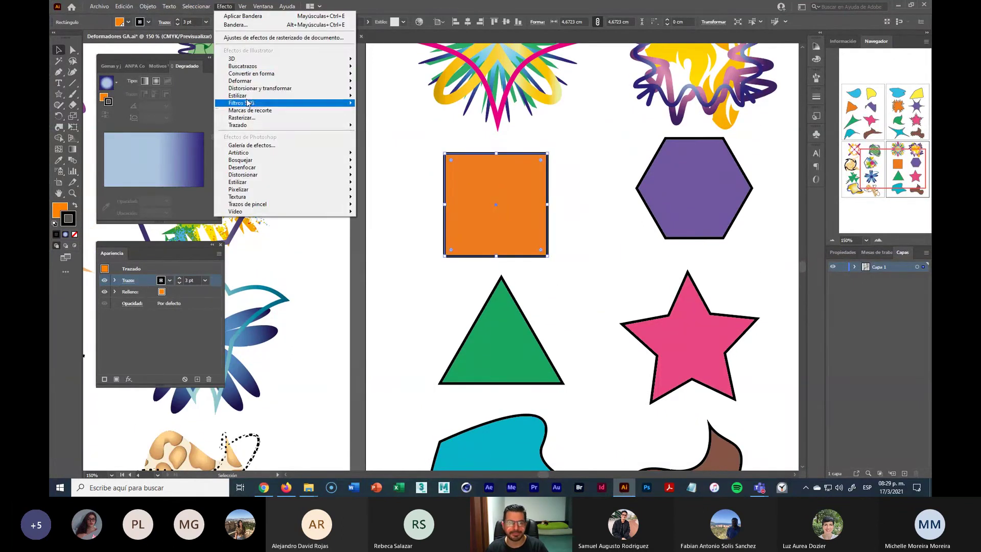
mouse_move(240, 95)
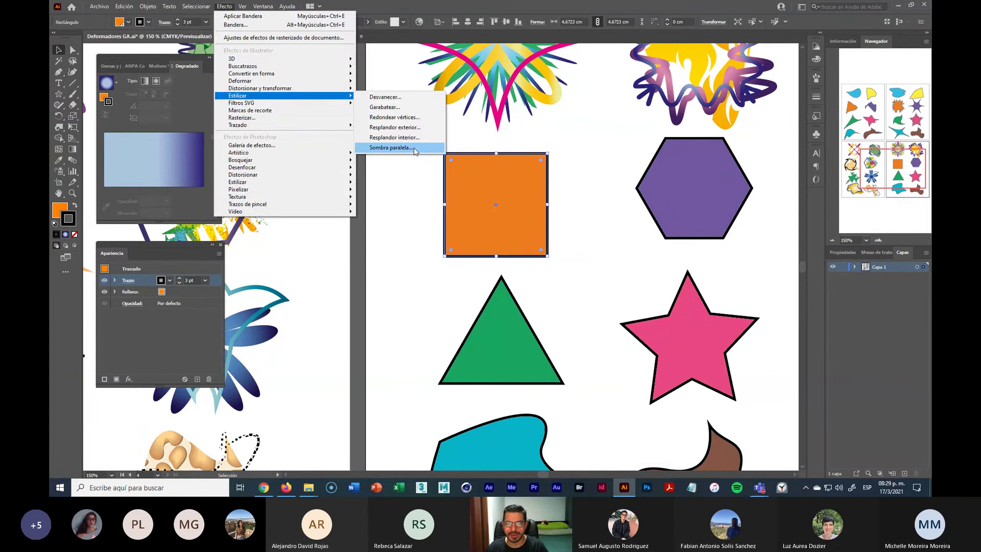
click(414, 147)
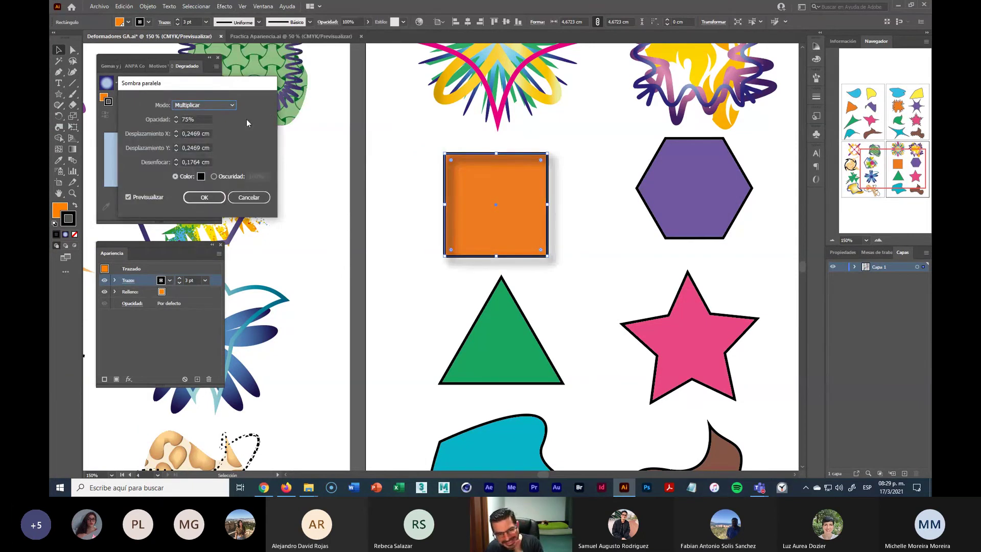
drag(231, 86, 373, 213)
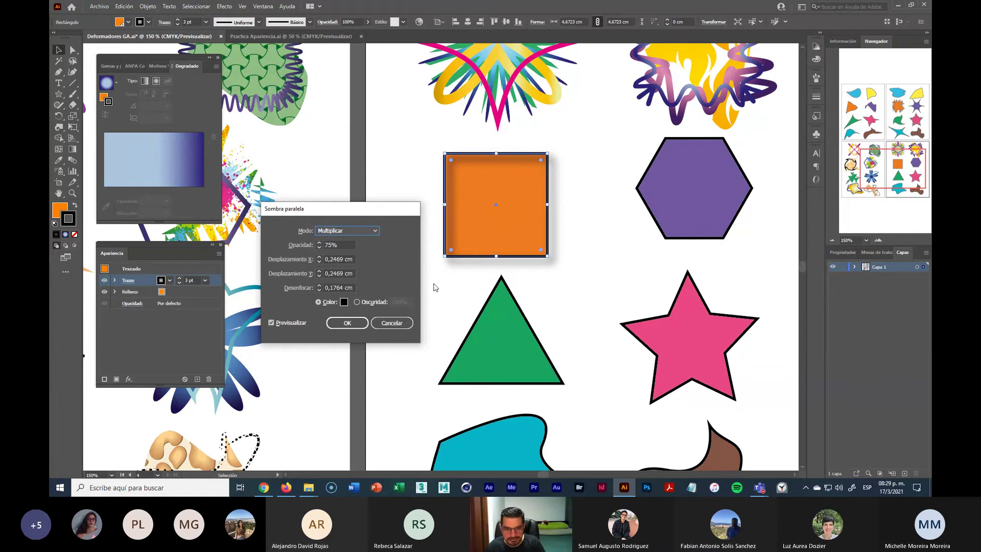
click(347, 323)
scroll(493, 268, up, 2)
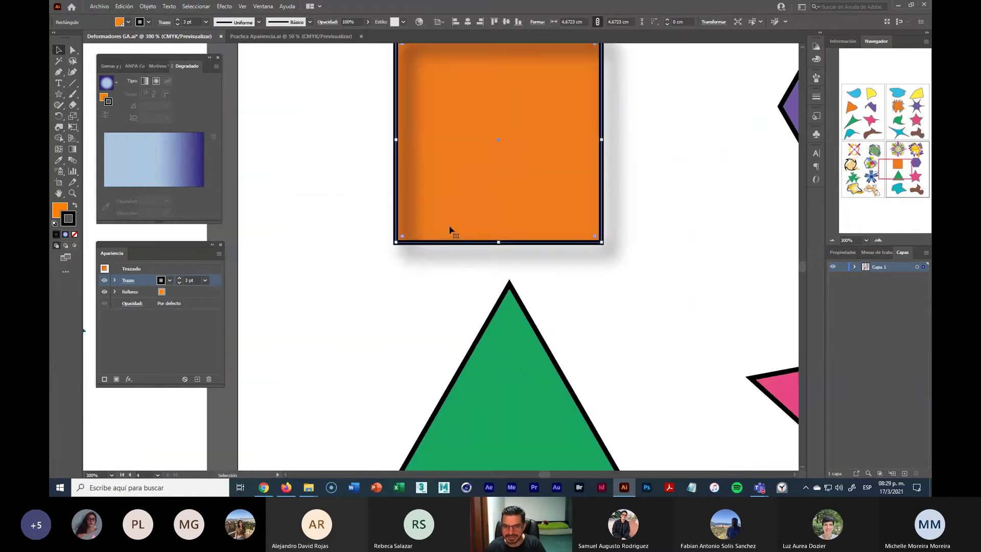
drag(450, 230, 564, 300)
drag(183, 251, 446, 157)
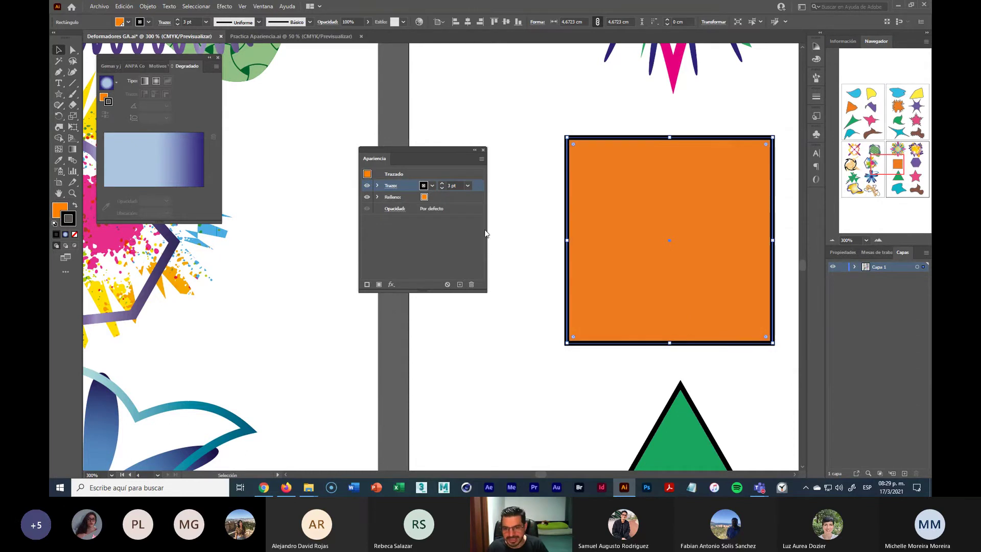
Step: Reselect the orange square as a whole and give it a Sombra paralela with X and Y offsets of 0,4 cm
click(526, 236)
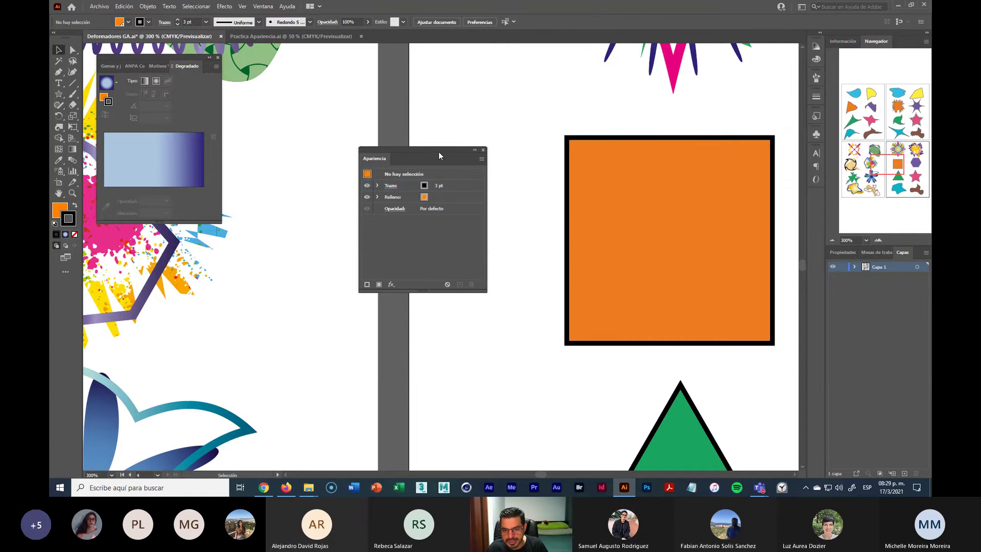
drag(439, 151, 257, 254)
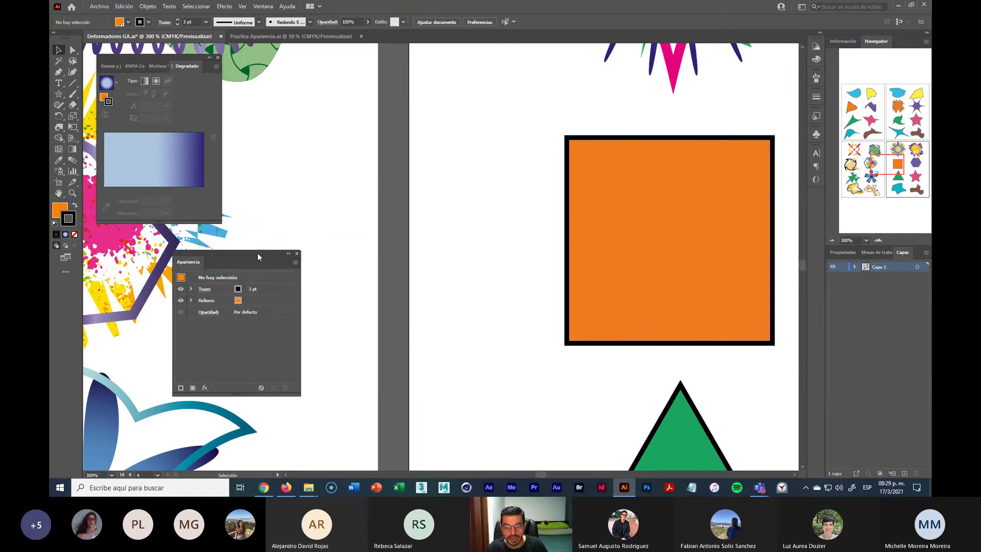
click(601, 250)
scroll(602, 328, right, 3)
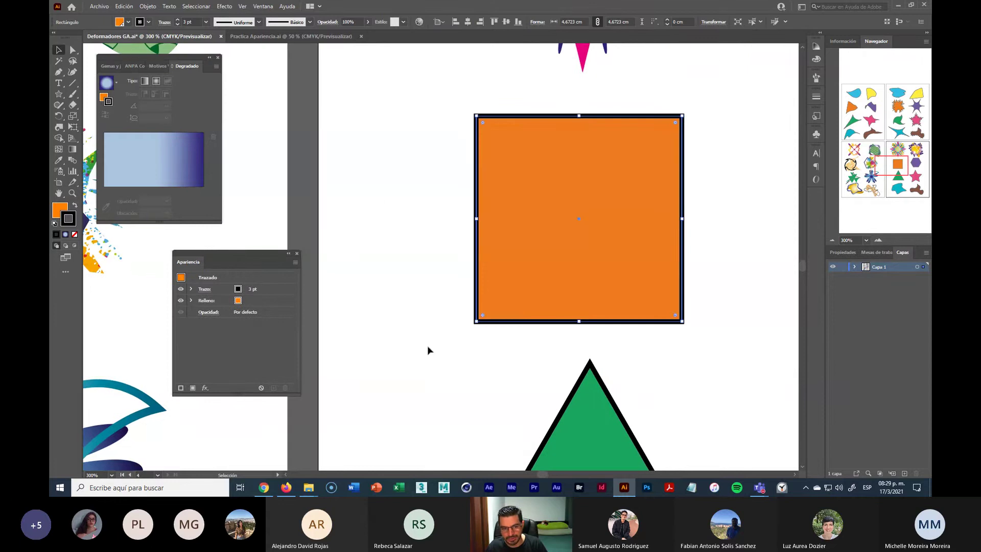
click(227, 7)
mouse_move(247, 97)
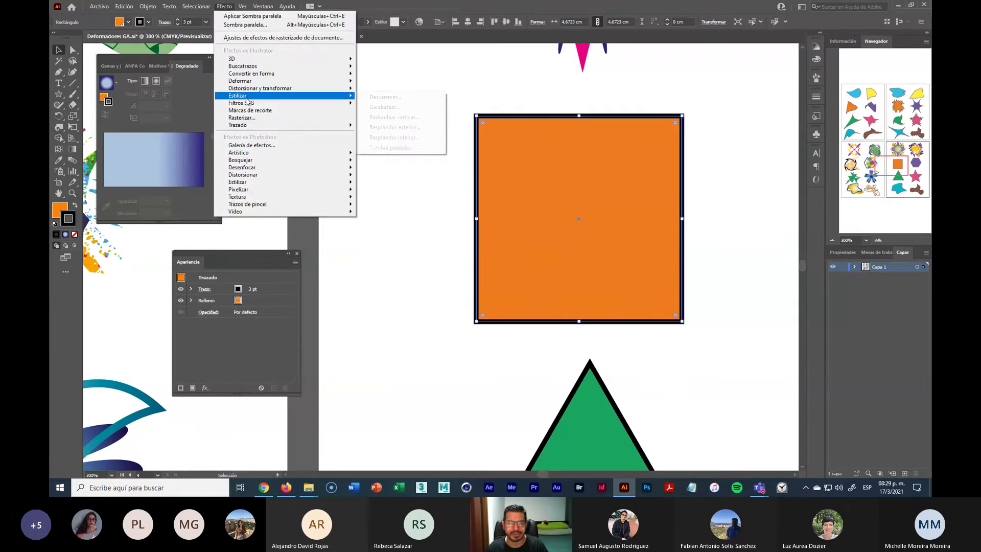
click(391, 148)
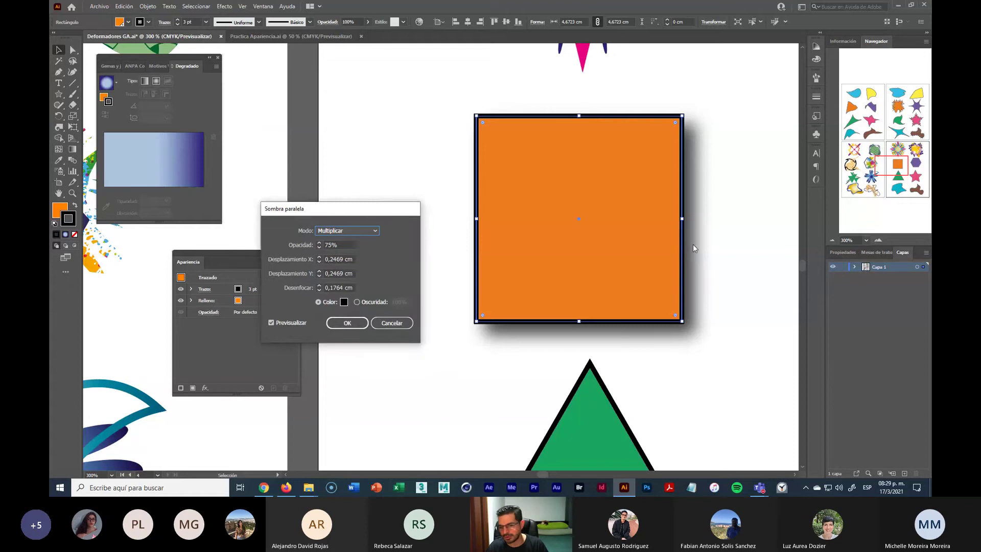
drag(422, 170, 427, 112)
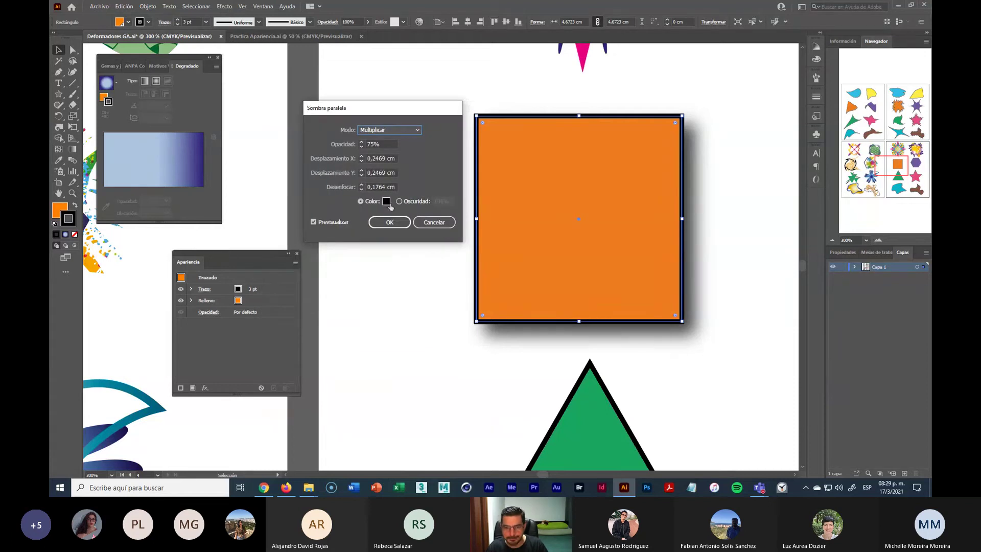
click(361, 157)
click(362, 157)
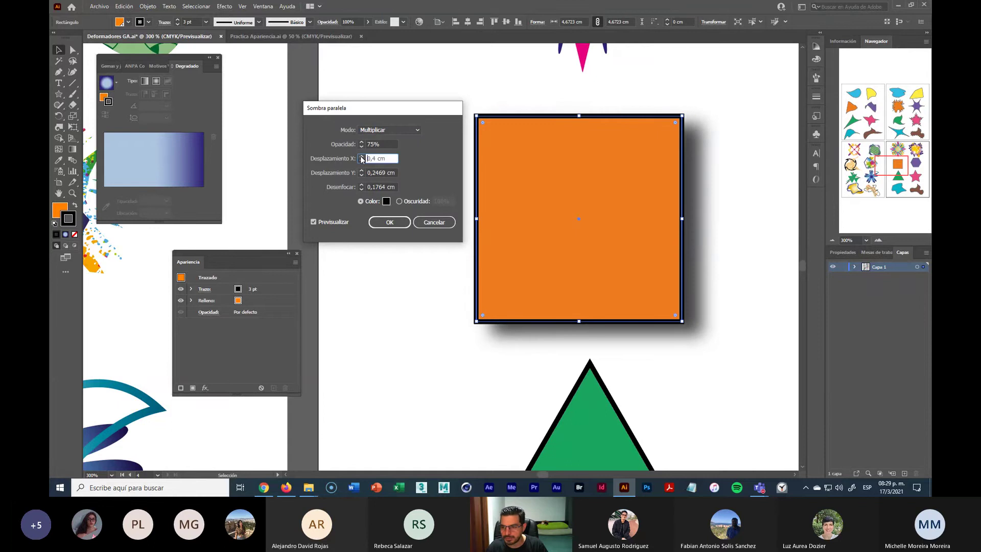
click(363, 170)
click(362, 170)
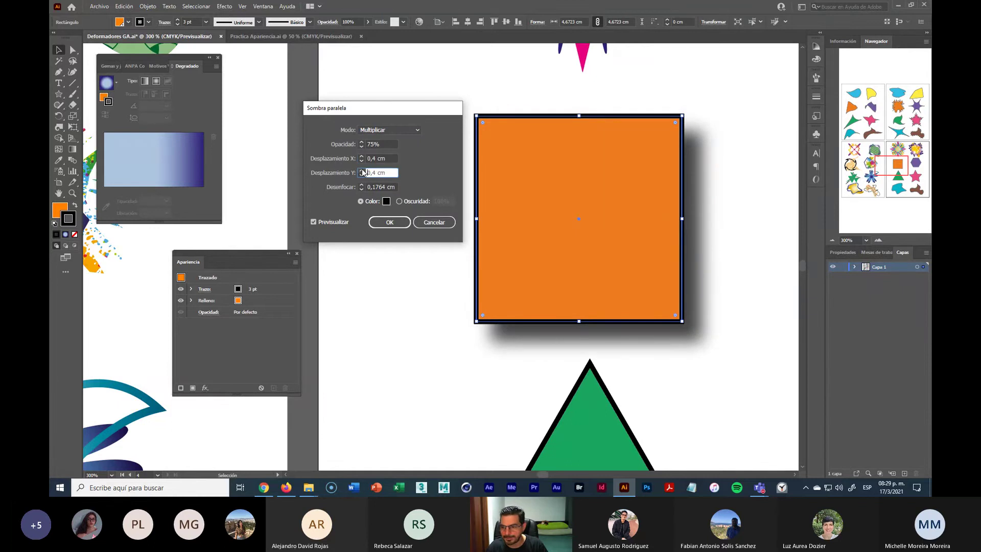
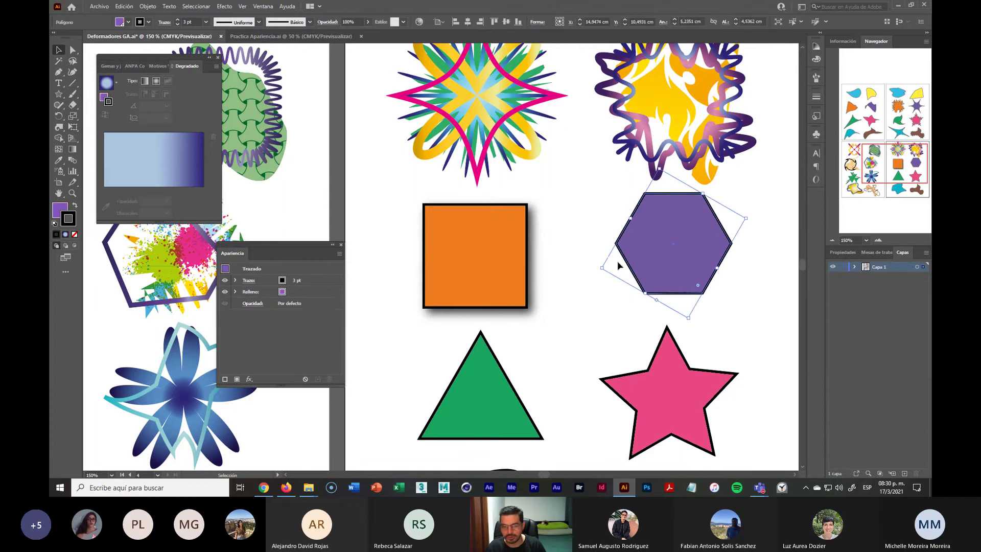
Step: Start a Resplandor interior effect on the purple hexagon with Previsualizar on, Desenfocar 0,4 cm and Opacidad 77%
click(226, 7)
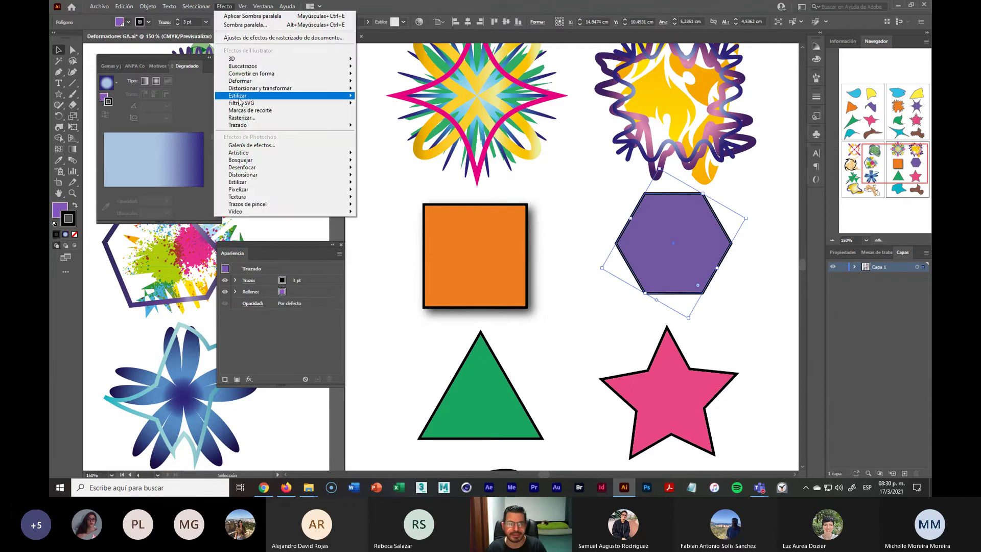
mouse_move(239, 97)
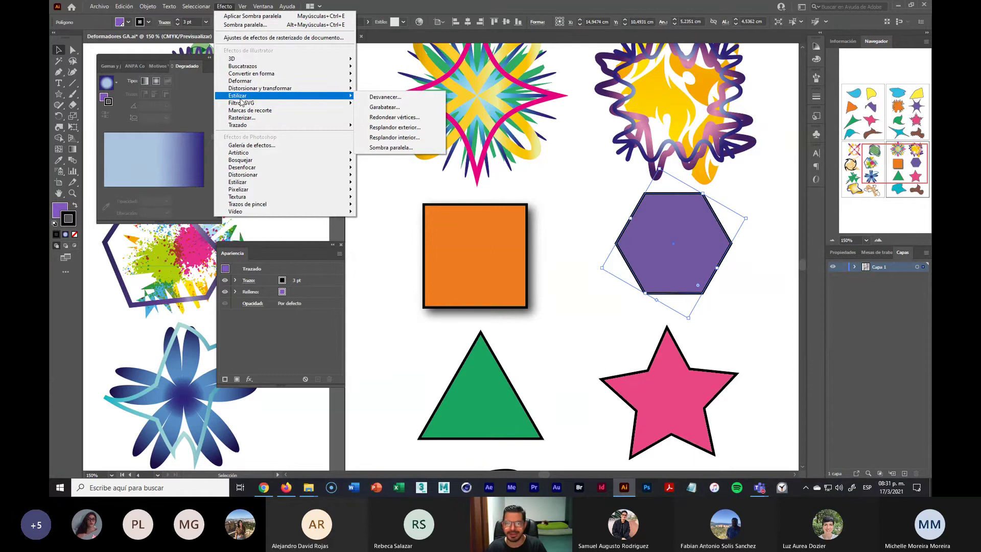
click(426, 139)
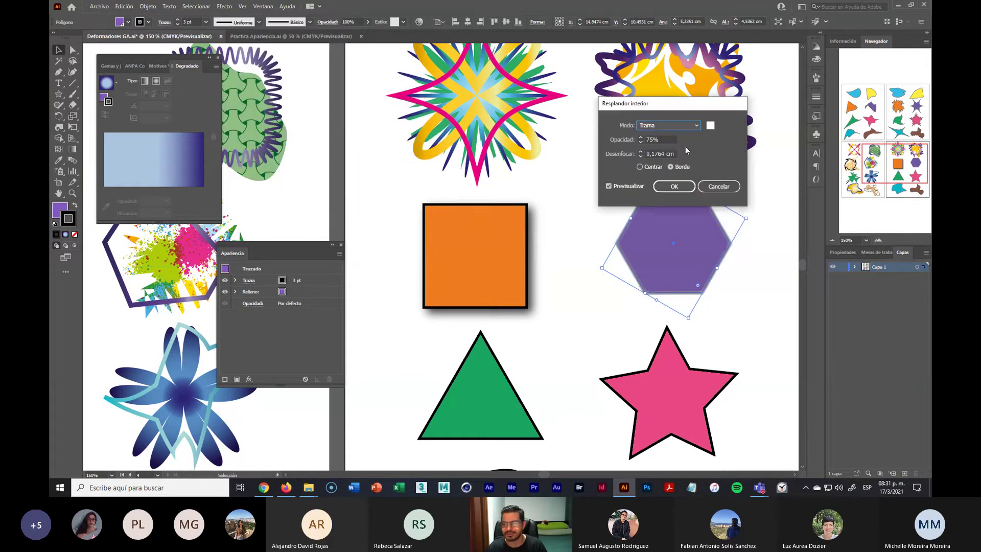
drag(697, 106, 456, 182)
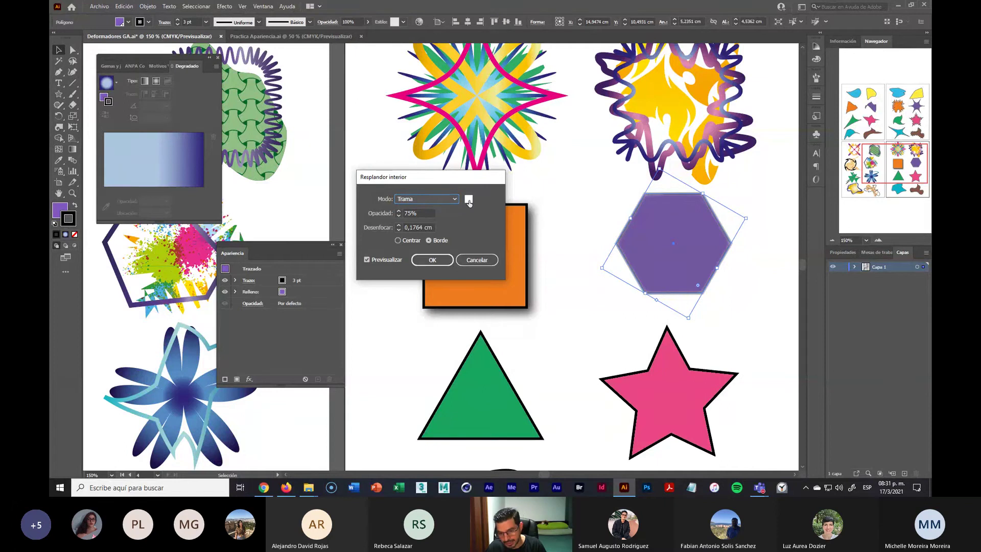
click(400, 224)
click(399, 224)
click(399, 225)
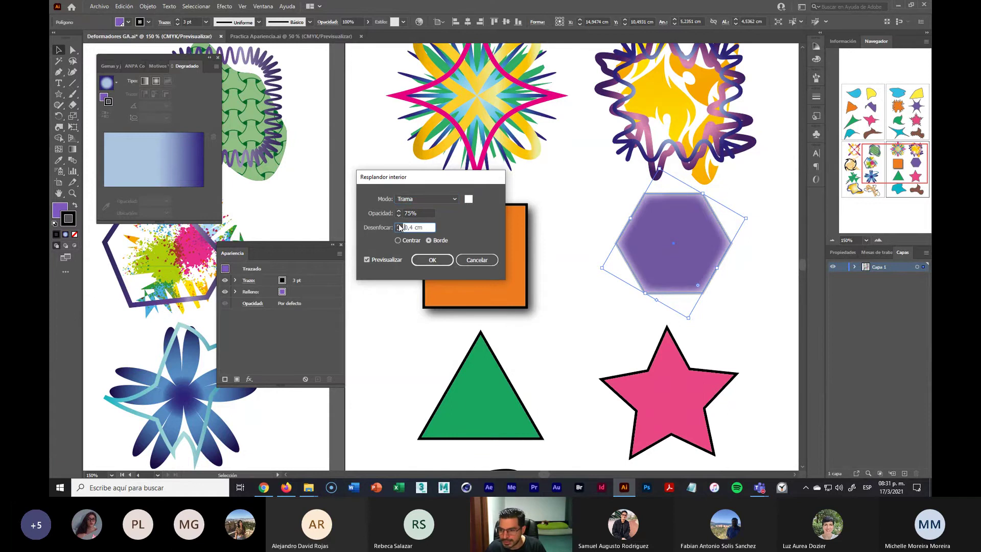
click(398, 211)
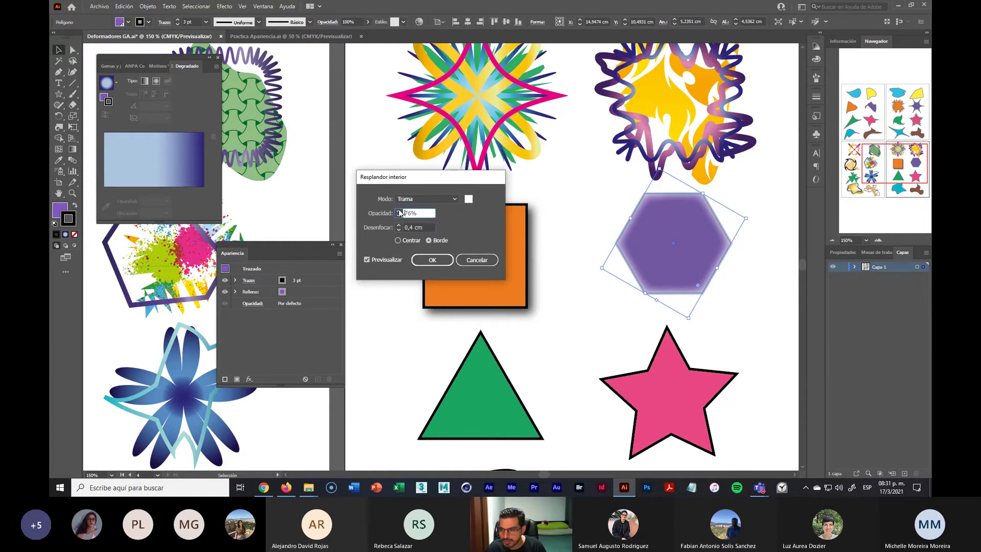
click(399, 211)
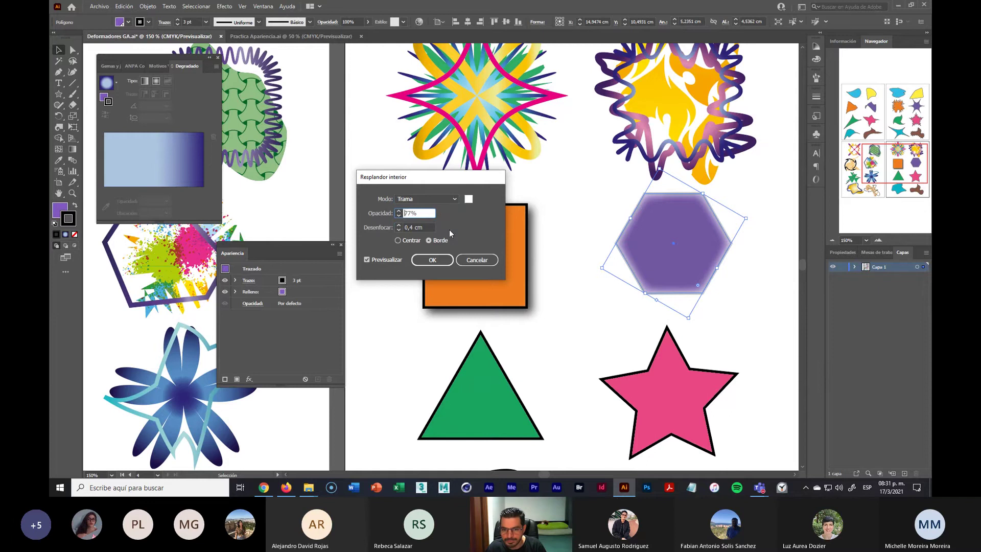
Step: Change the inner glow's colour to bright yellow (#f2f20f) and its blending mode to Normal
click(468, 199)
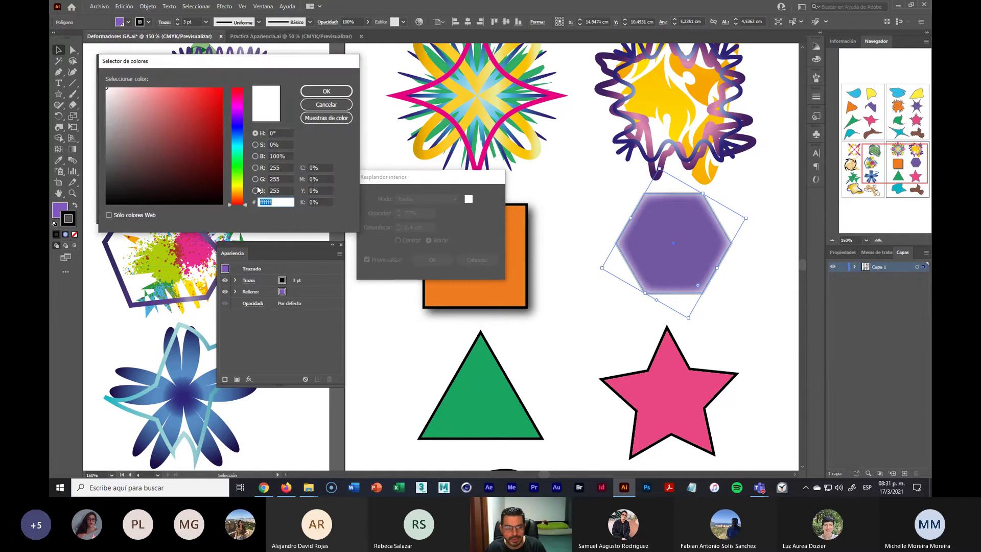
click(240, 187)
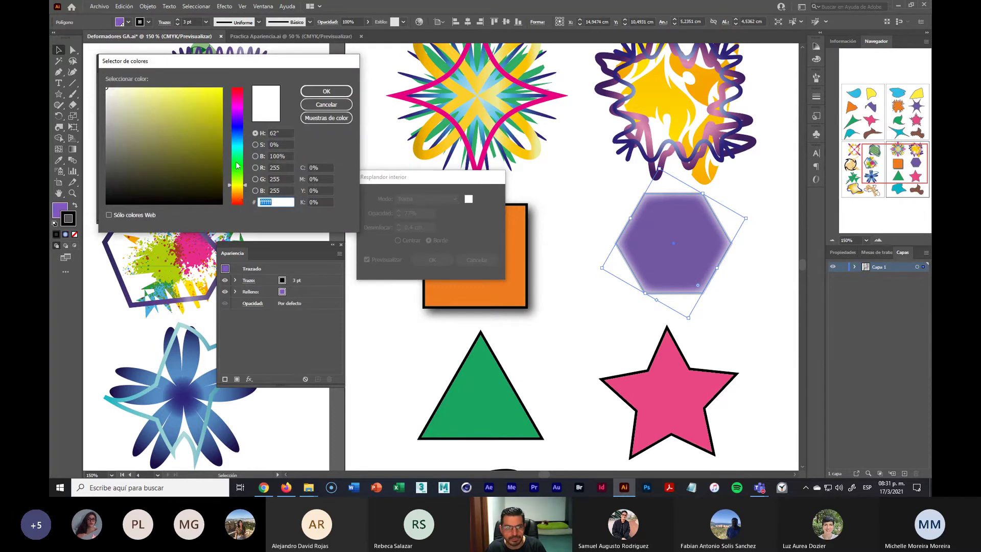
click(216, 93)
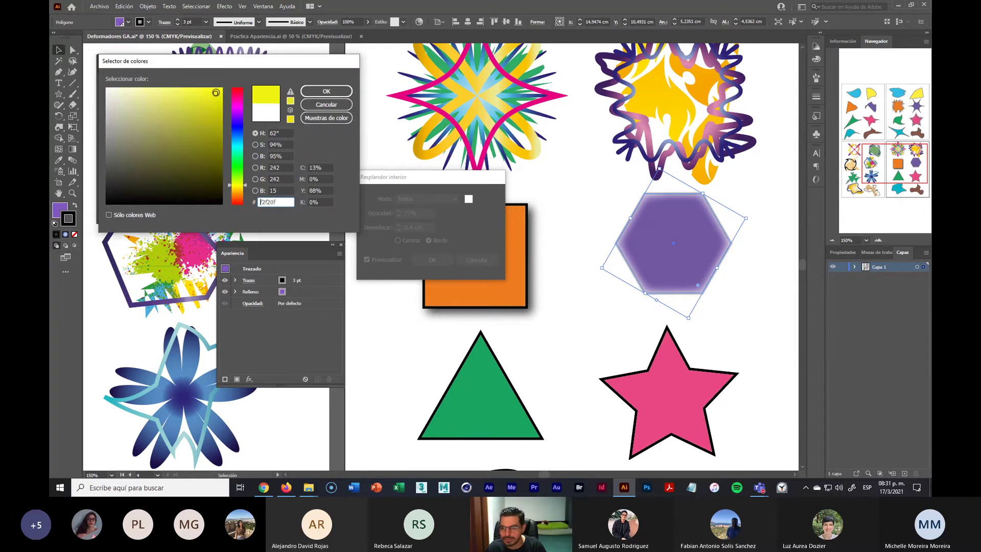
click(326, 91)
click(431, 199)
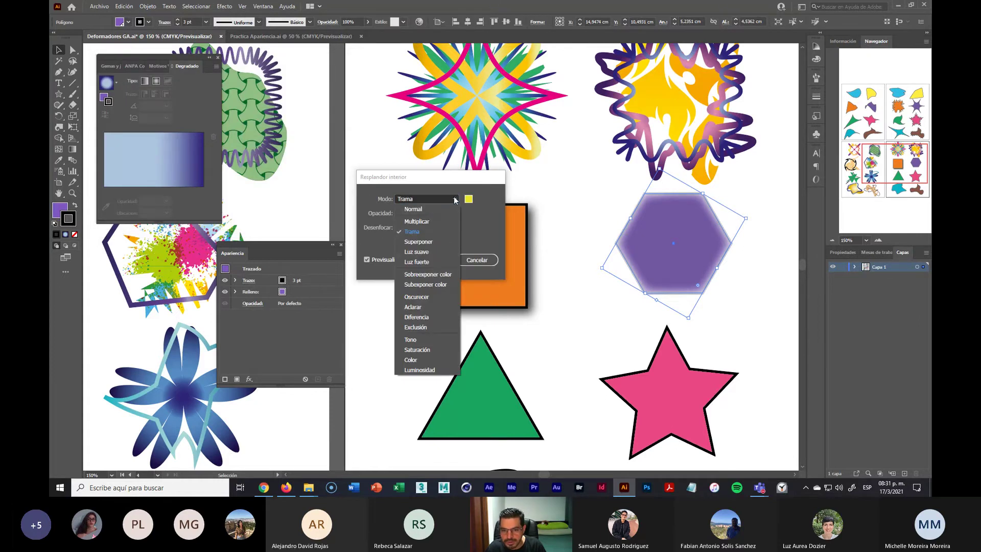
click(413, 209)
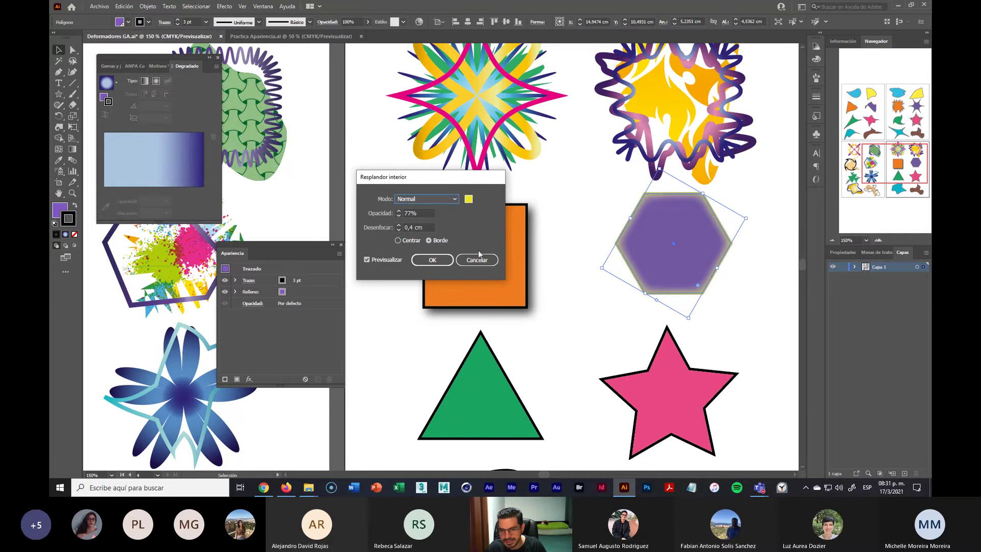
Step: Preview the inner glow from Centrar, return it to Borde, and set Desenfocar to 0,6 cm
click(398, 240)
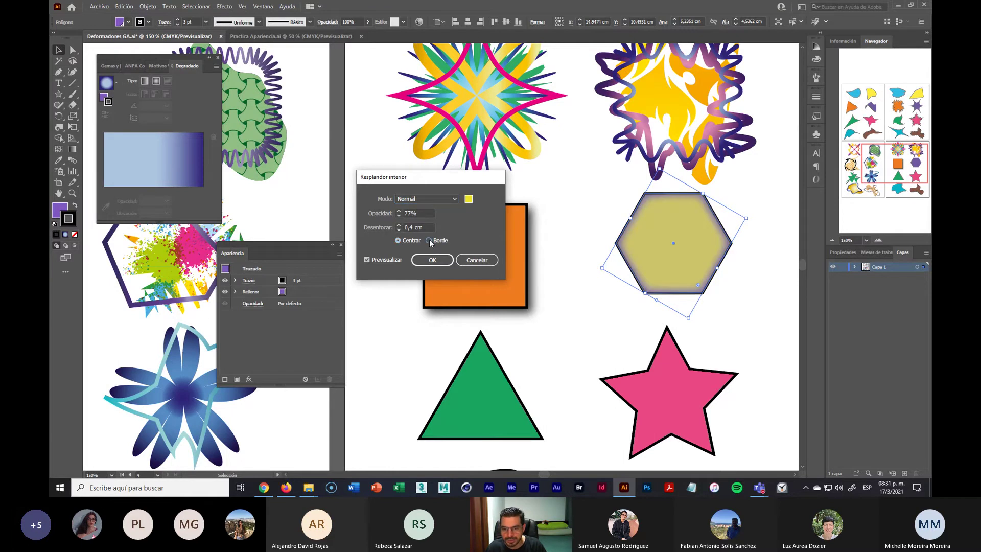
click(429, 240)
click(399, 230)
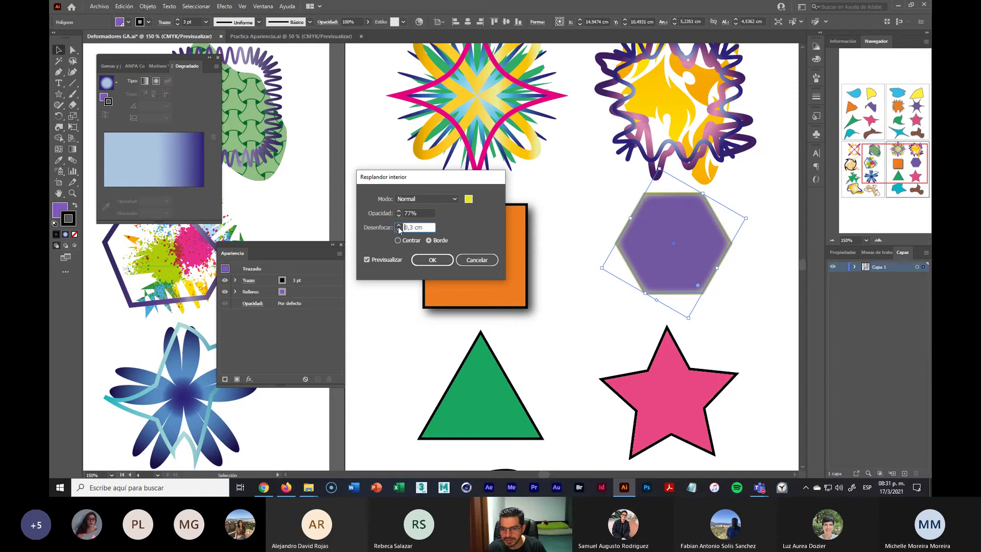
click(398, 226)
click(399, 225)
click(398, 226)
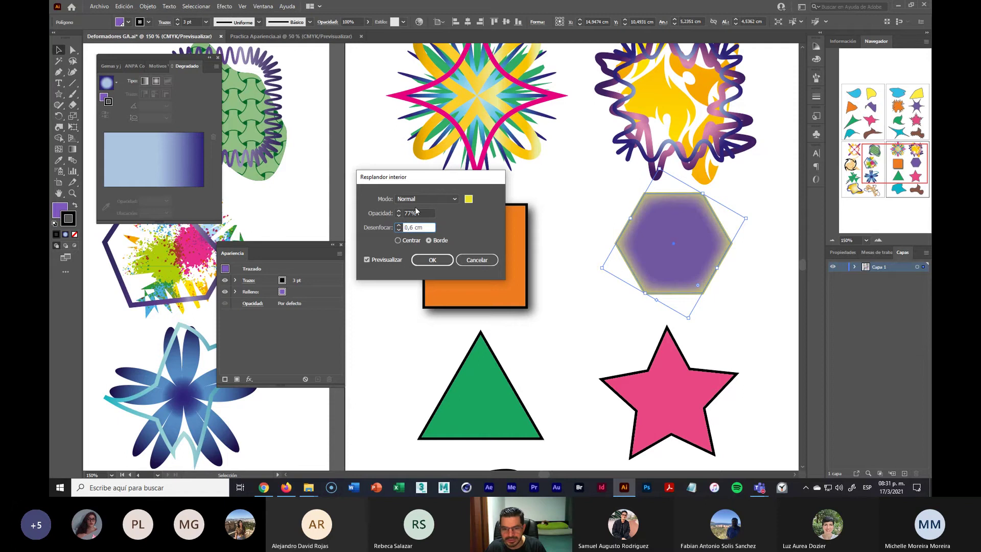
Step: Set the inner glow's Opacidad to 80%
click(398, 216)
click(399, 215)
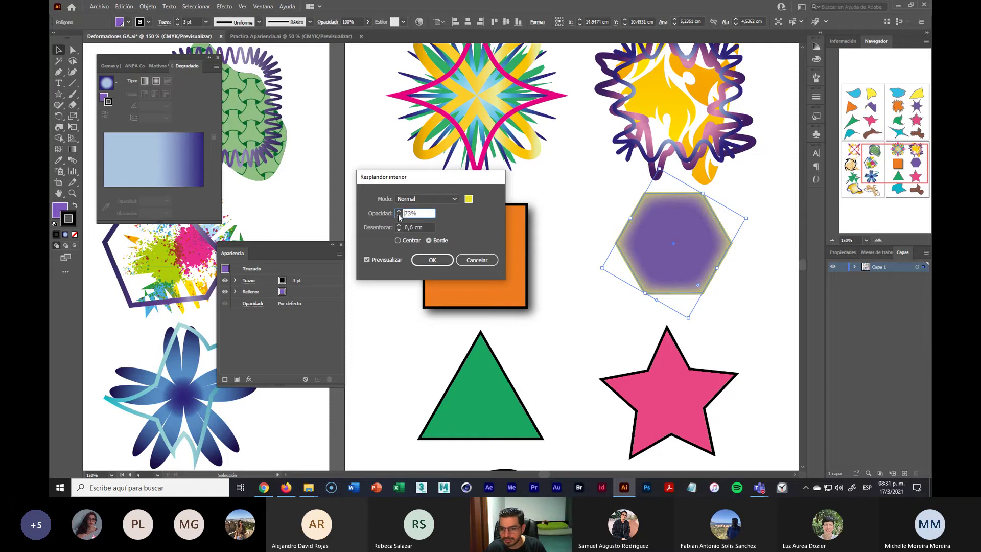
click(398, 216)
click(399, 215)
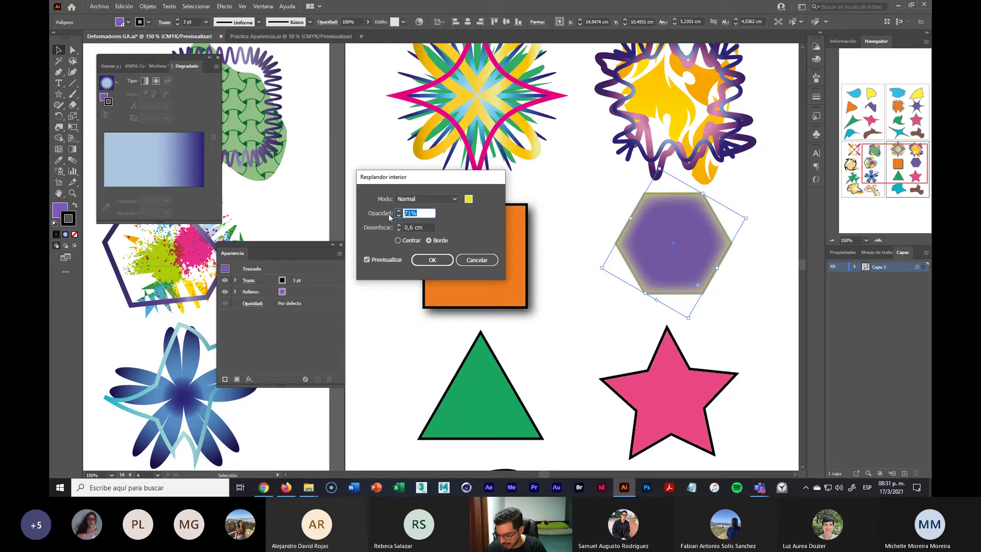
text(80)
key(Tab)
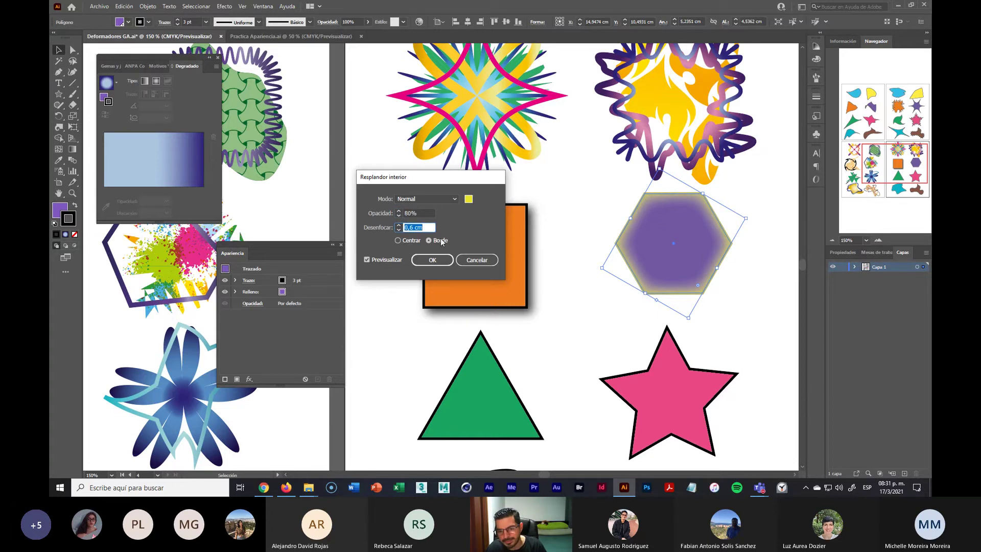
Step: Try the inner glow in Multiplicar, Luz suave, Oscurecer, Diferencia, Exclusión and Aclarar modes, ending on Normal
click(439, 198)
click(433, 220)
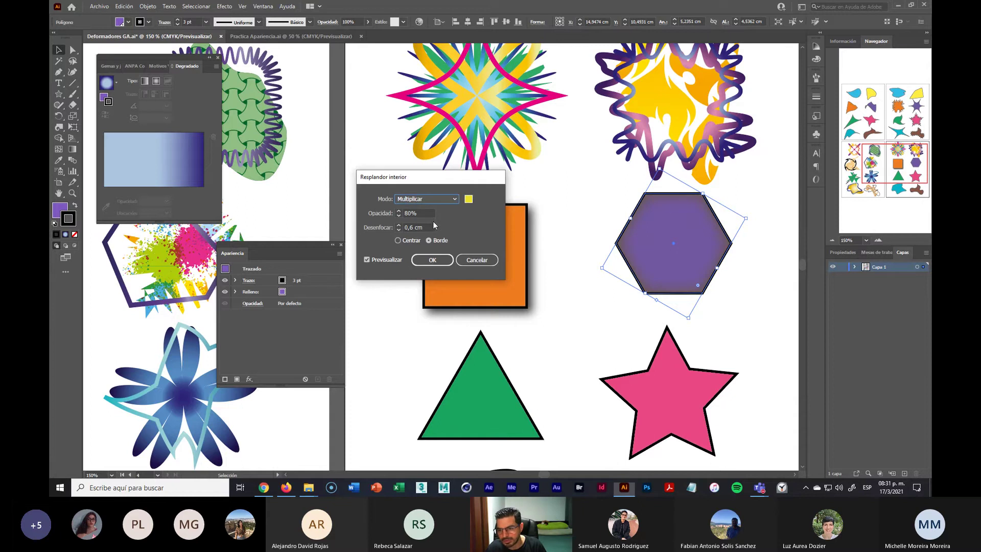
click(446, 200)
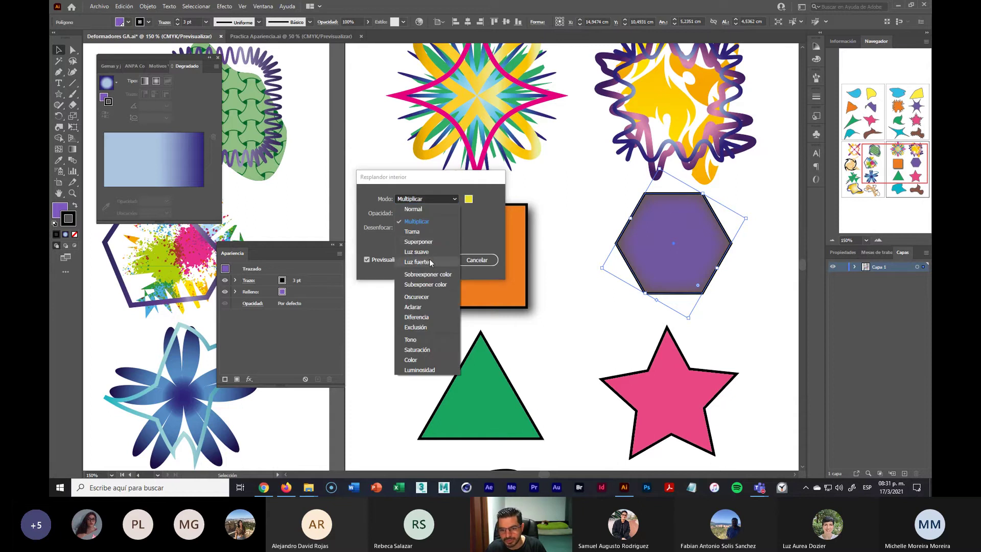
click(422, 252)
click(434, 200)
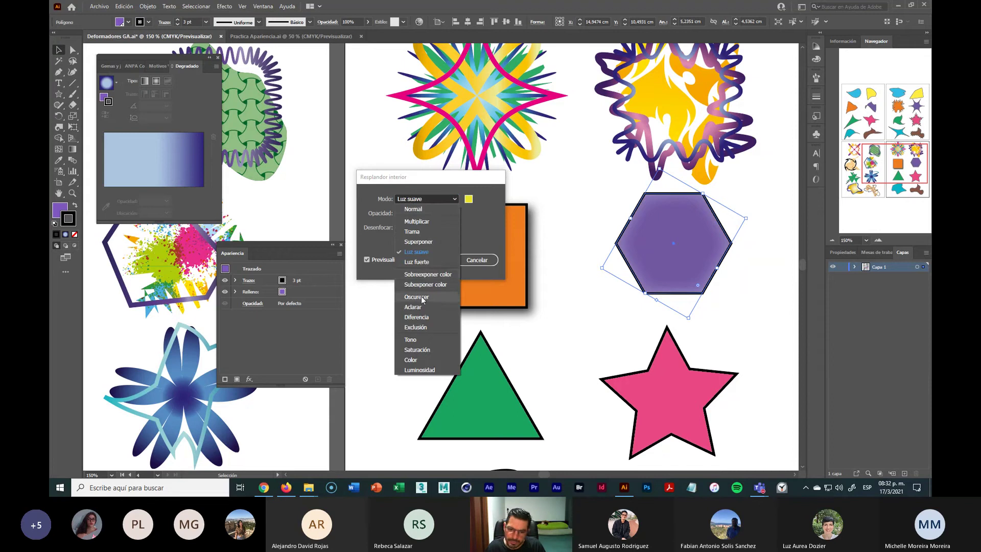
click(421, 296)
click(422, 198)
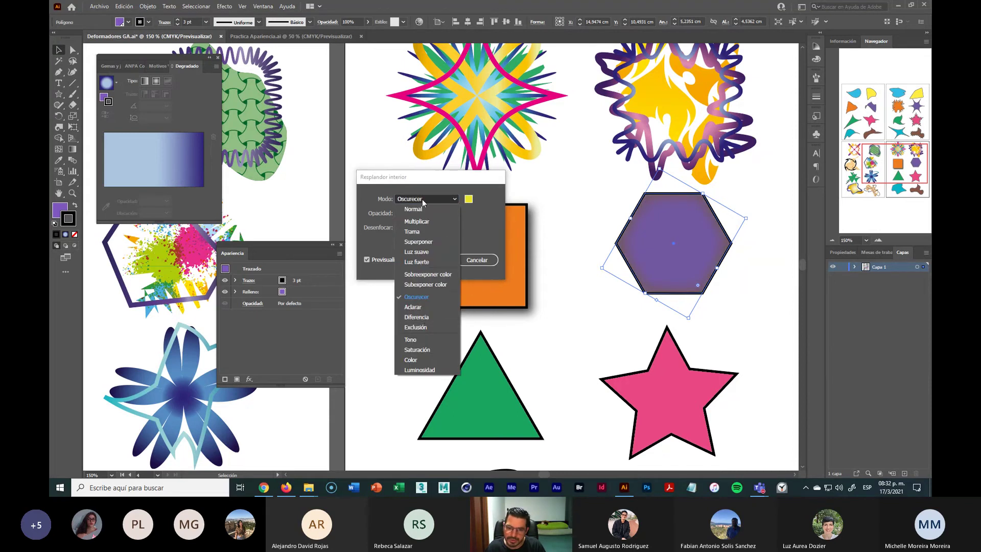
click(422, 317)
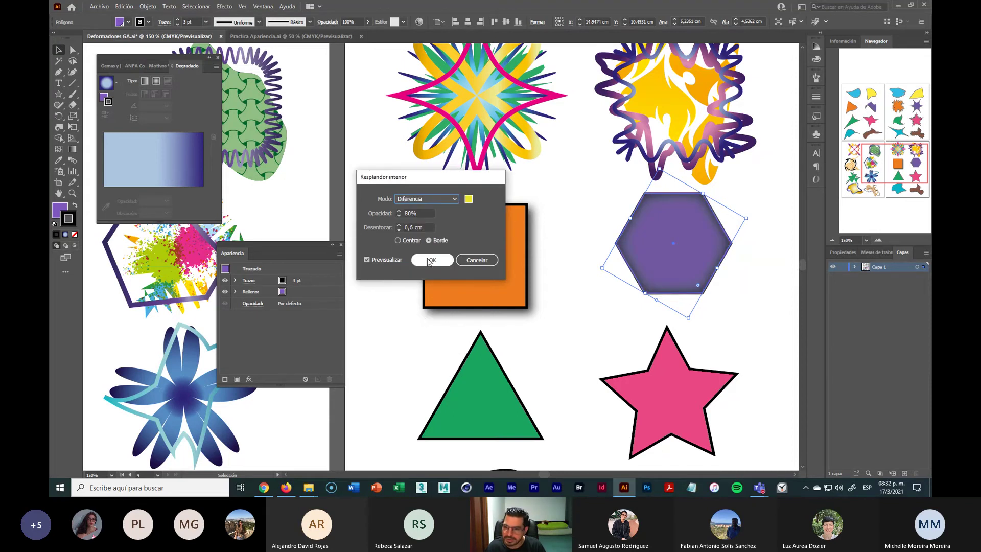
click(422, 200)
click(415, 327)
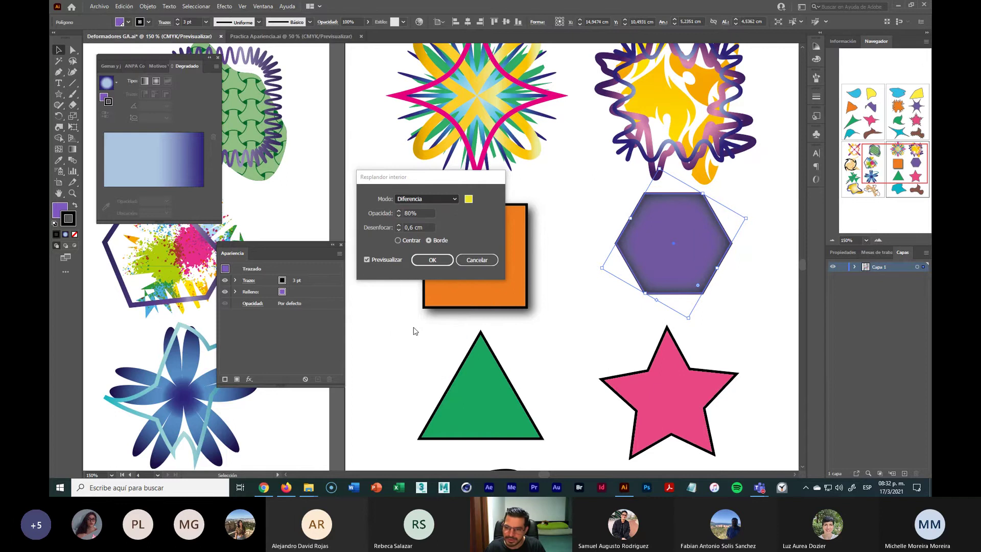
click(422, 202)
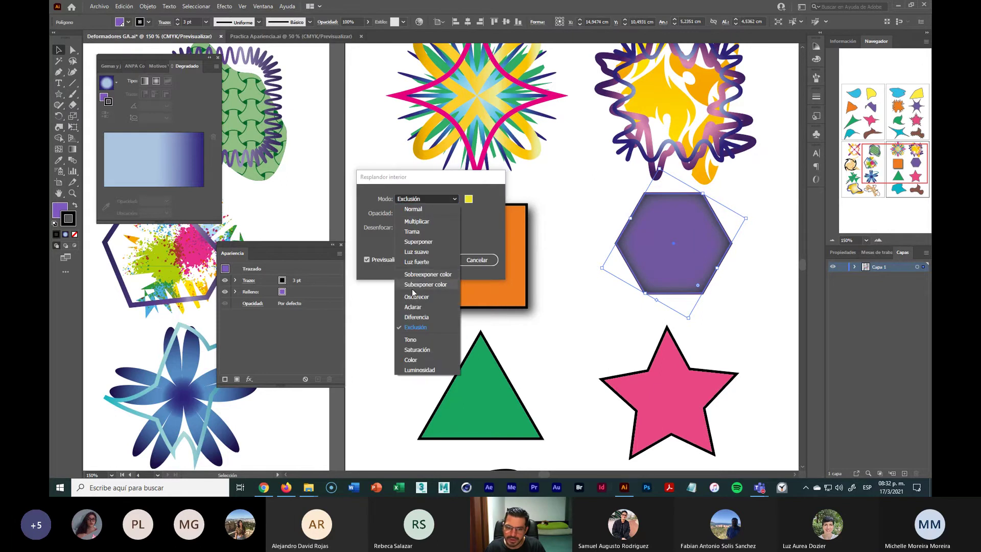
click(415, 308)
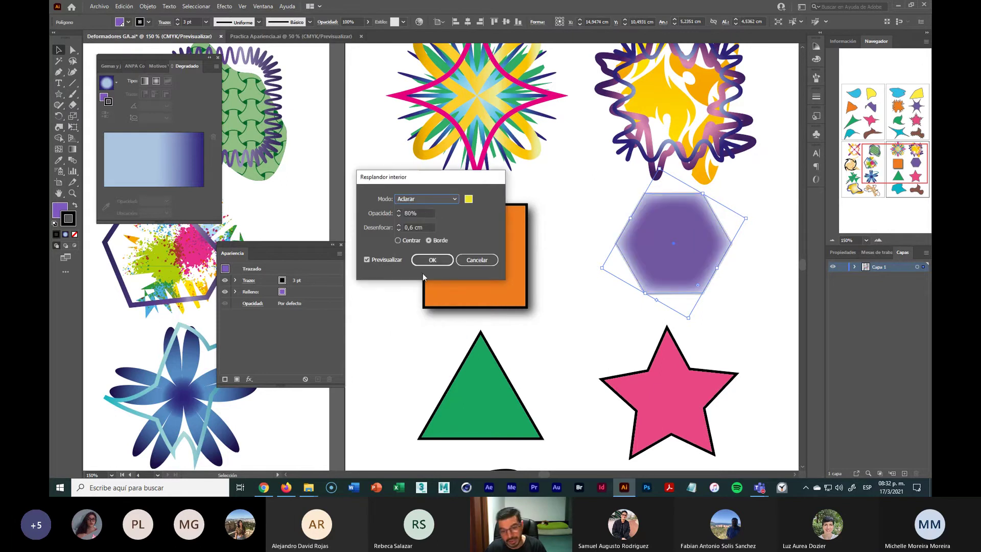
click(438, 199)
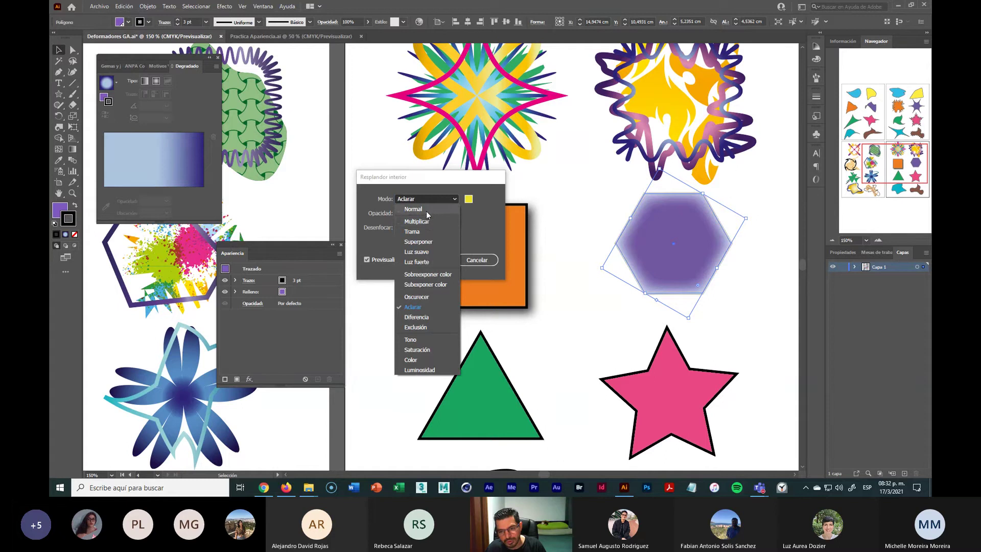
click(426, 209)
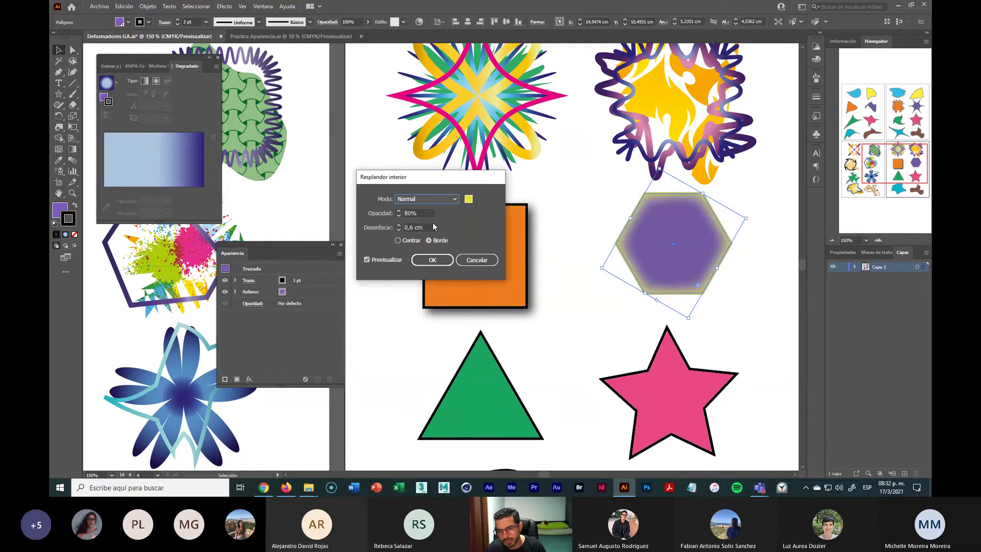
Step: Set the inner glow to Trama mode with a white colour, apply it, and reselect the hexagon after deselecting it
click(428, 201)
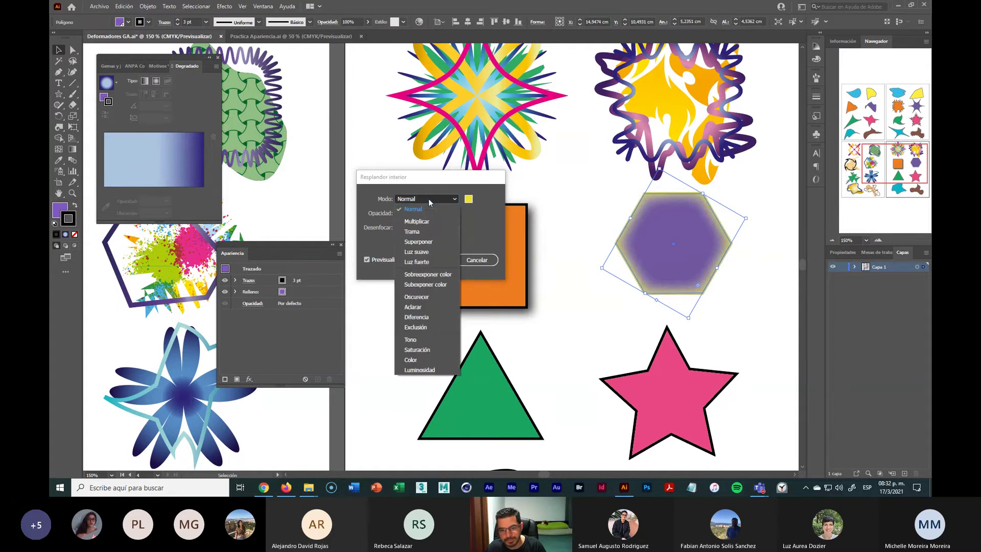
click(422, 231)
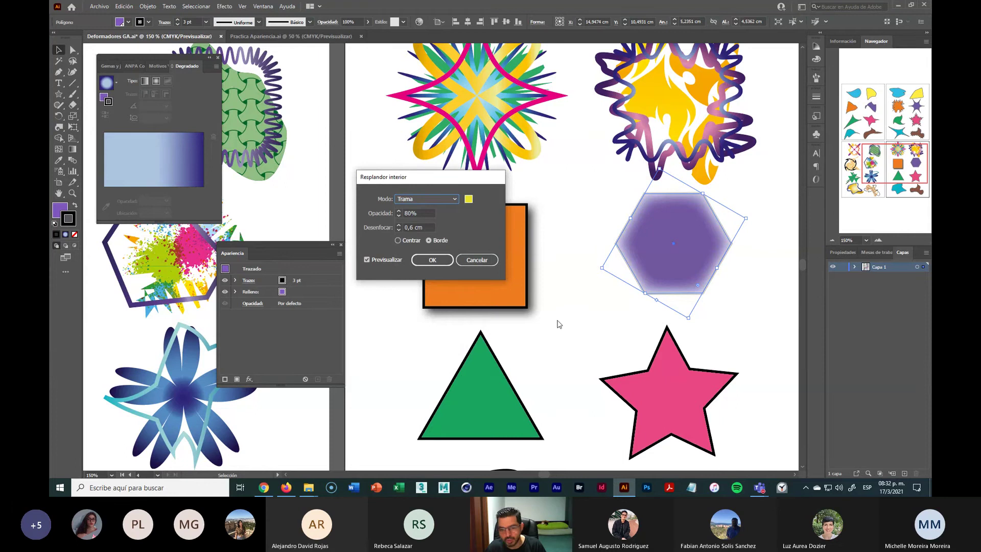
click(468, 199)
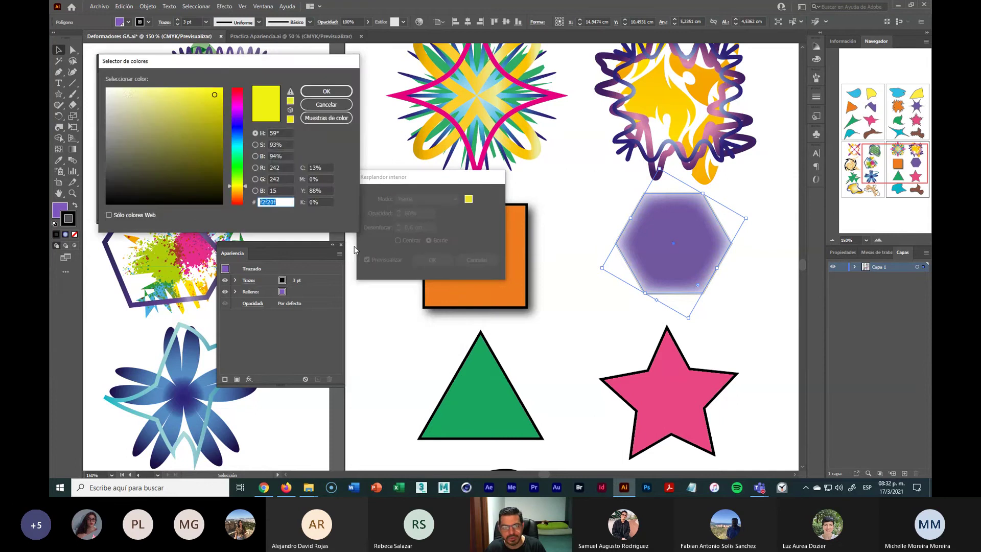
drag(125, 98, 92, 83)
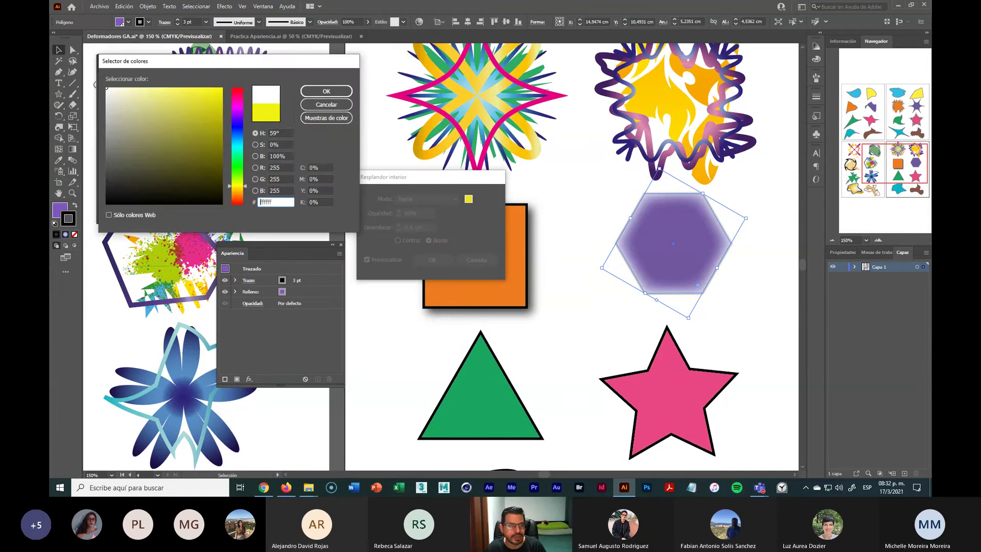
click(326, 92)
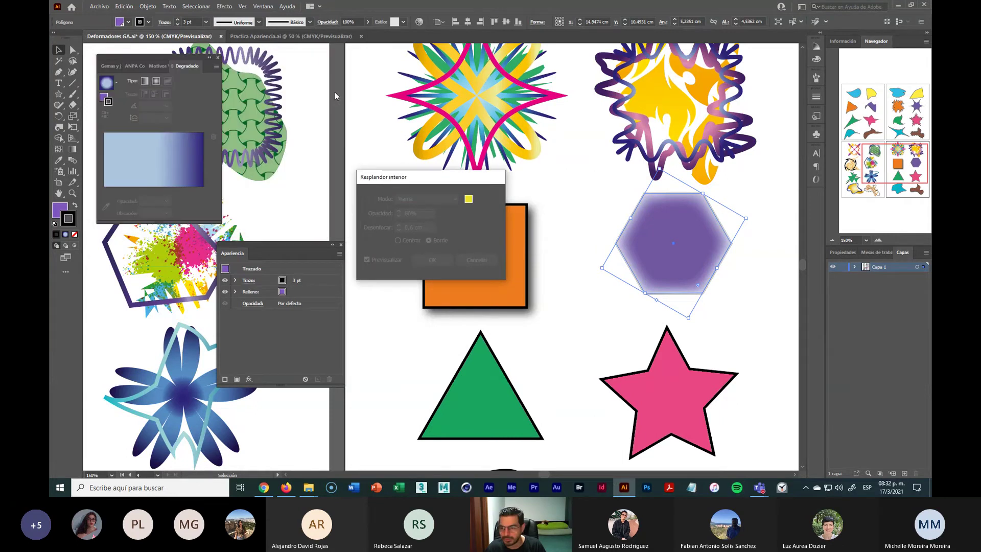
click(428, 259)
click(578, 302)
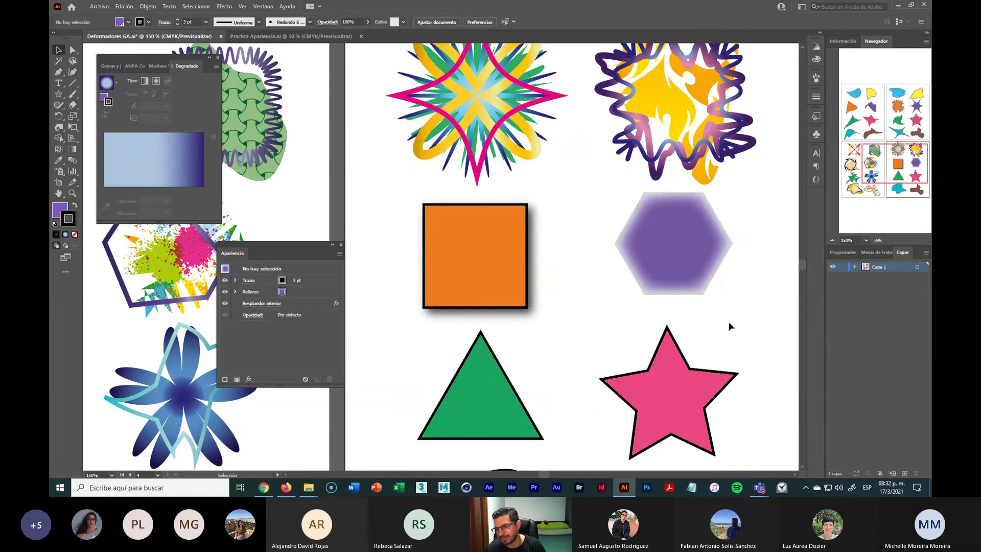
click(652, 256)
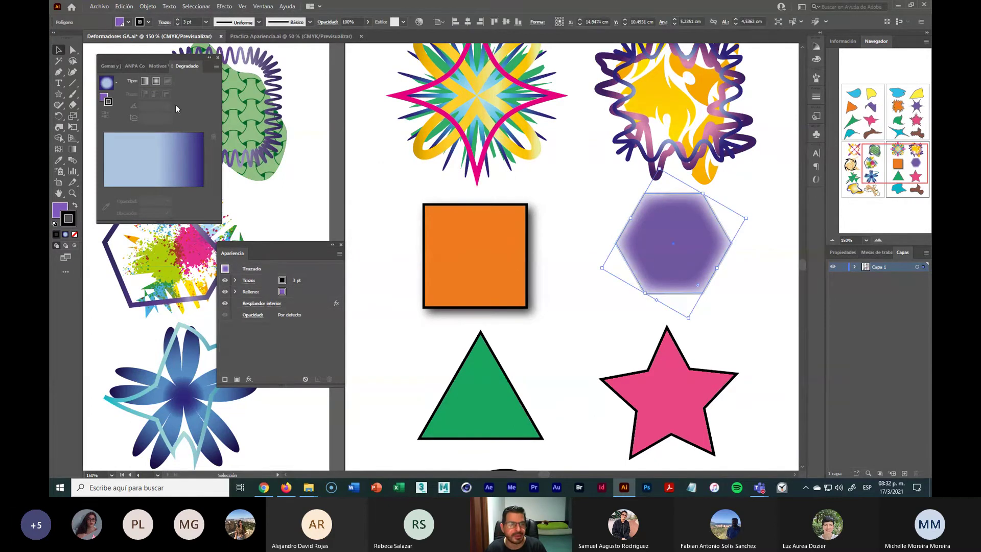
Step: Remove the stroke from the purple hexagon and deselect it
click(148, 22)
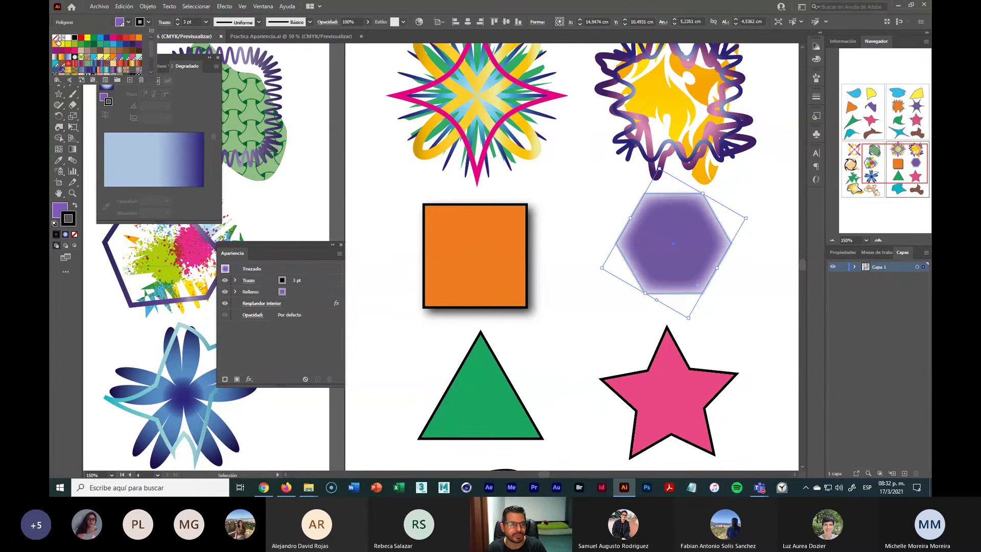
click(55, 38)
click(578, 304)
click(578, 305)
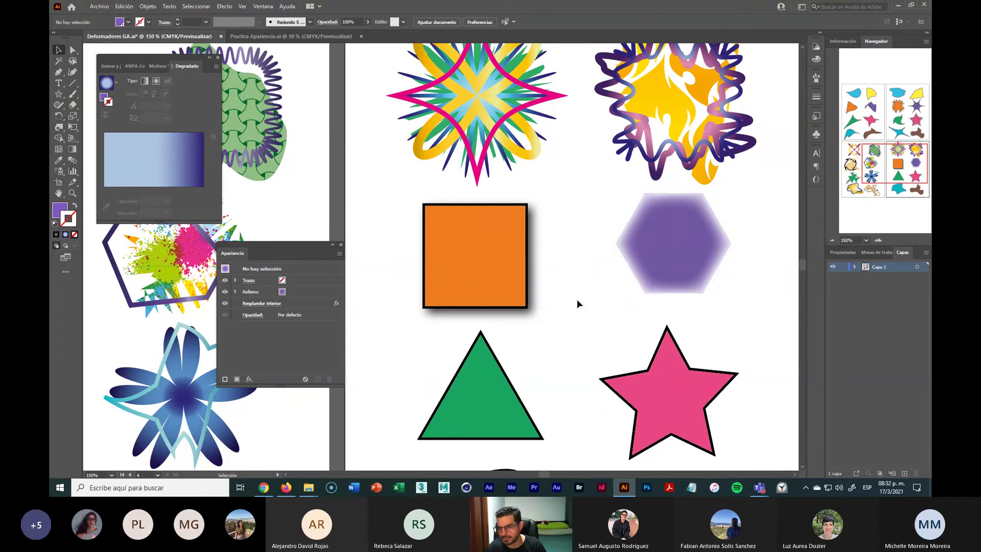
Step: Move the purple hexagon slightly down and to the left, and give it a white stroke
click(686, 269)
drag(735, 297, 565, 329)
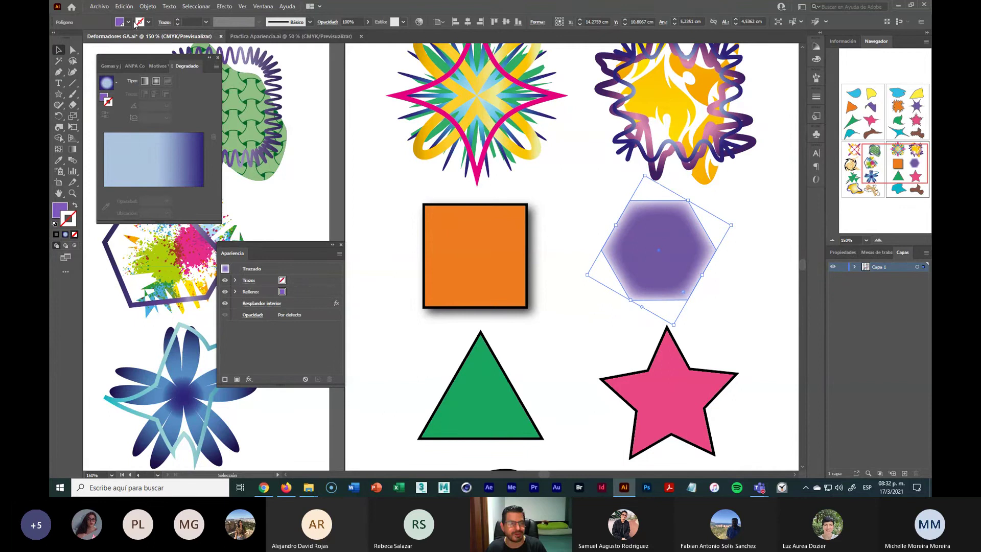
click(148, 22)
click(67, 37)
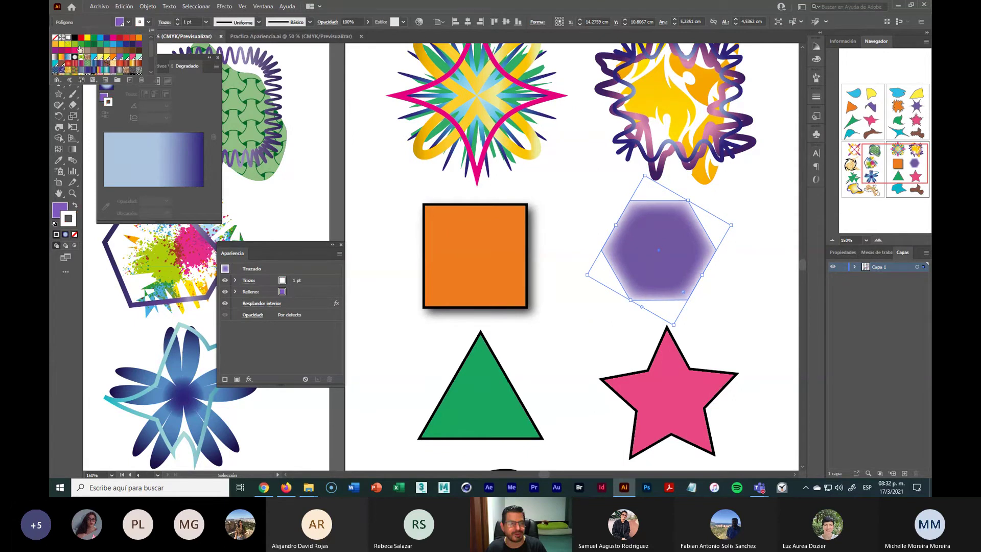
click(391, 165)
click(589, 322)
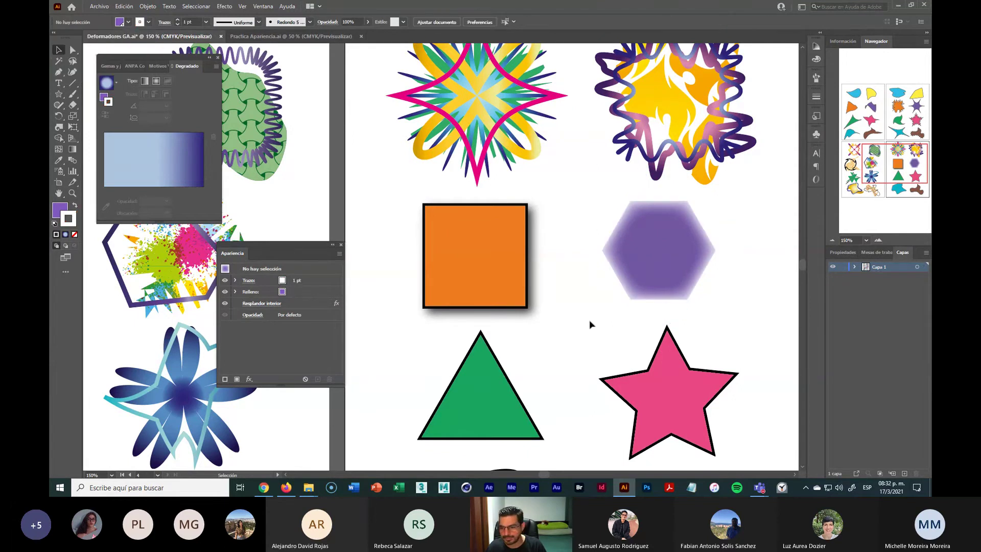
Step: Start the Resplandor exterior effect on the green triangle and keep its dialog clear of the shape
scroll(567, 346, down, 5)
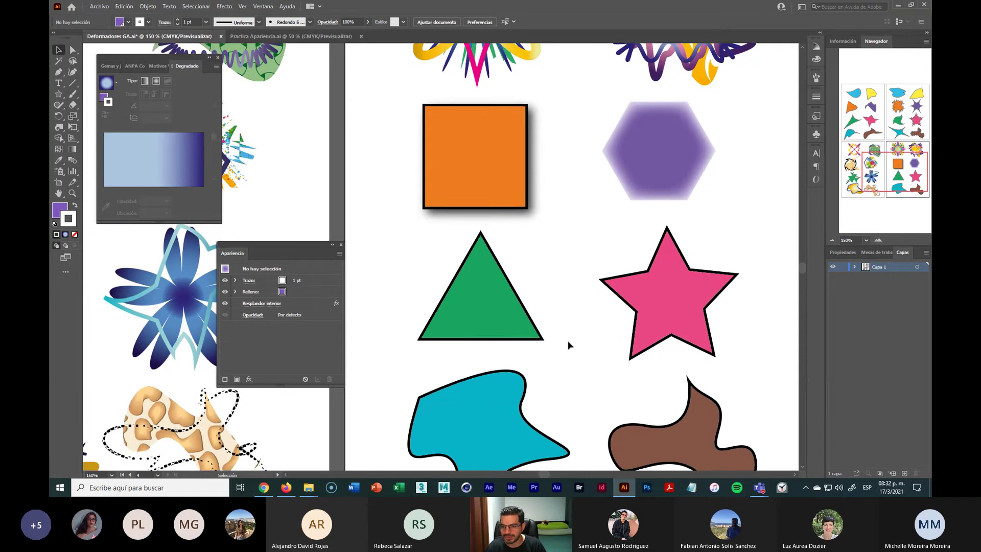
click(458, 285)
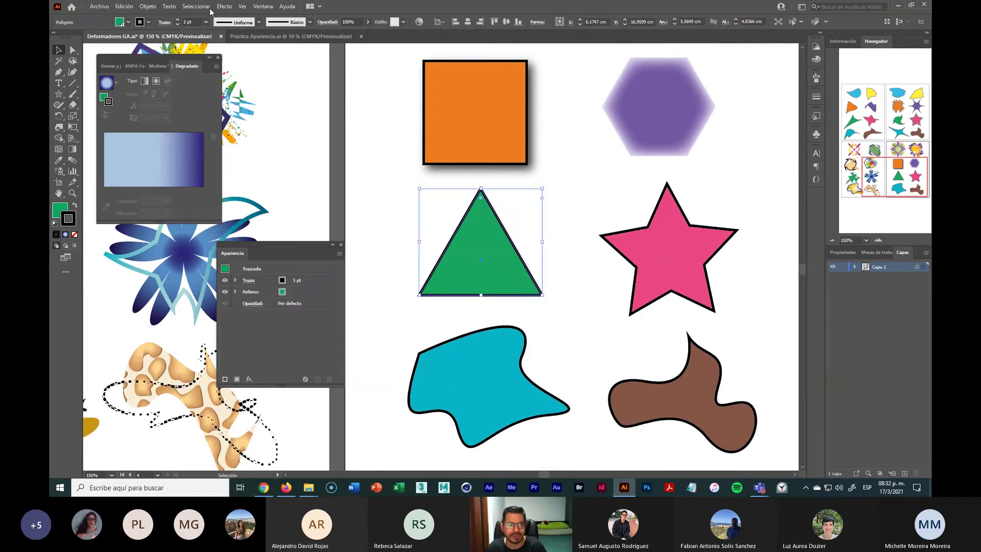
click(225, 6)
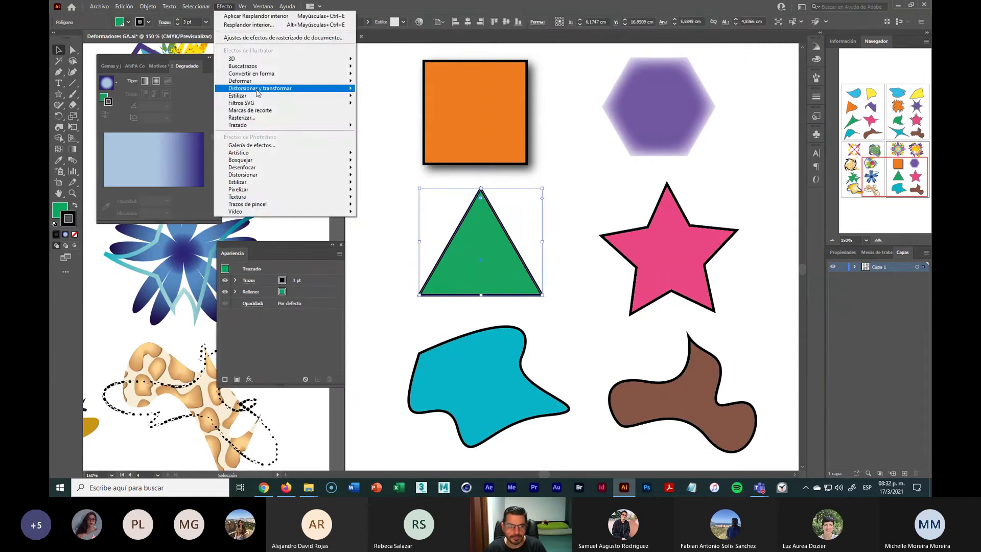
mouse_move(327, 96)
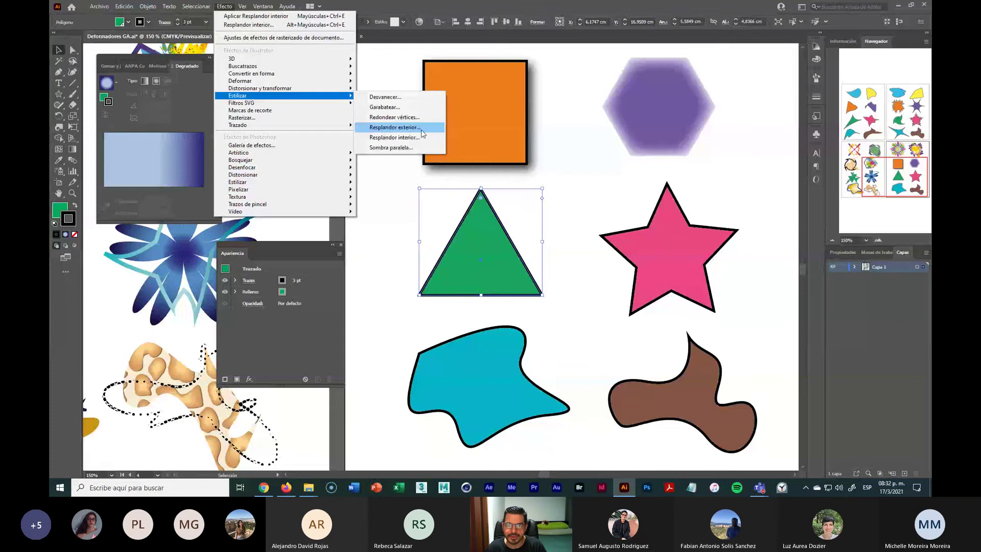
click(423, 129)
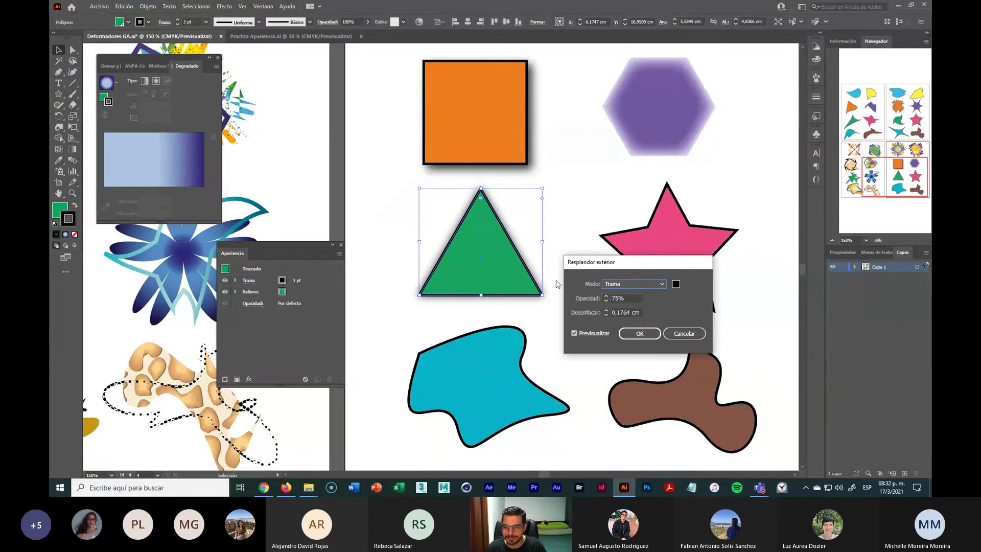
drag(627, 267, 686, 232)
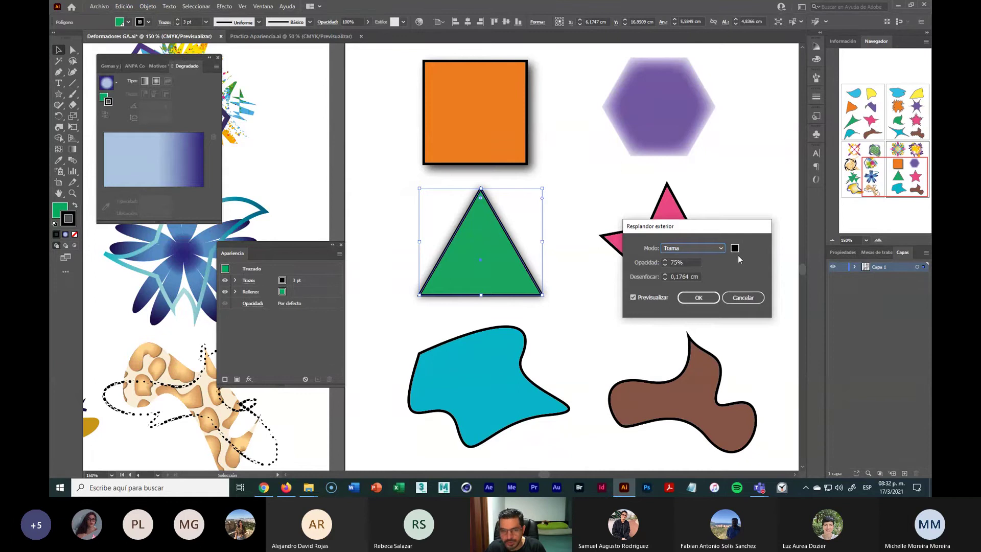
Step: Set the triangle's outer glow to the magenta colour f214f2 in Normal mode
click(734, 248)
click(236, 107)
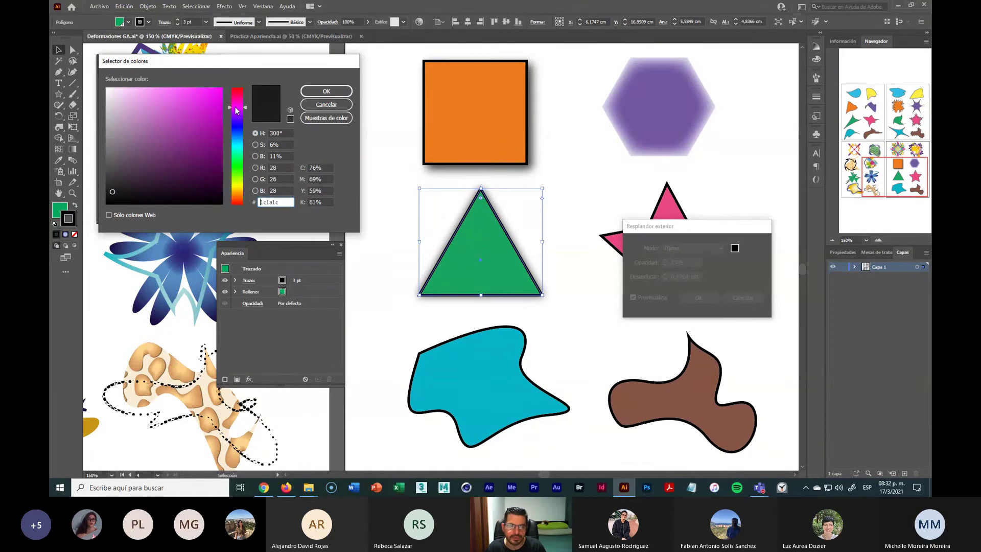
drag(220, 98, 213, 93)
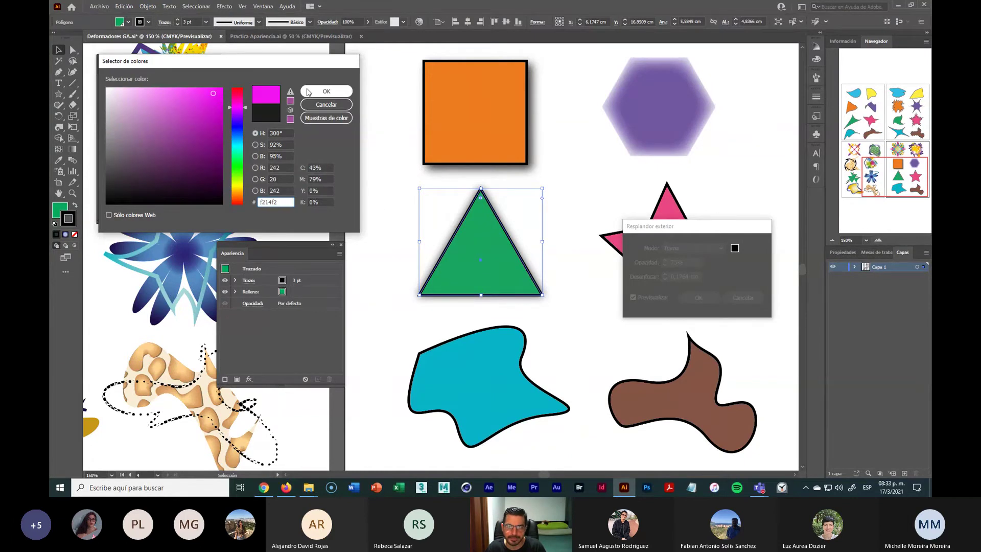
key(Return)
click(709, 252)
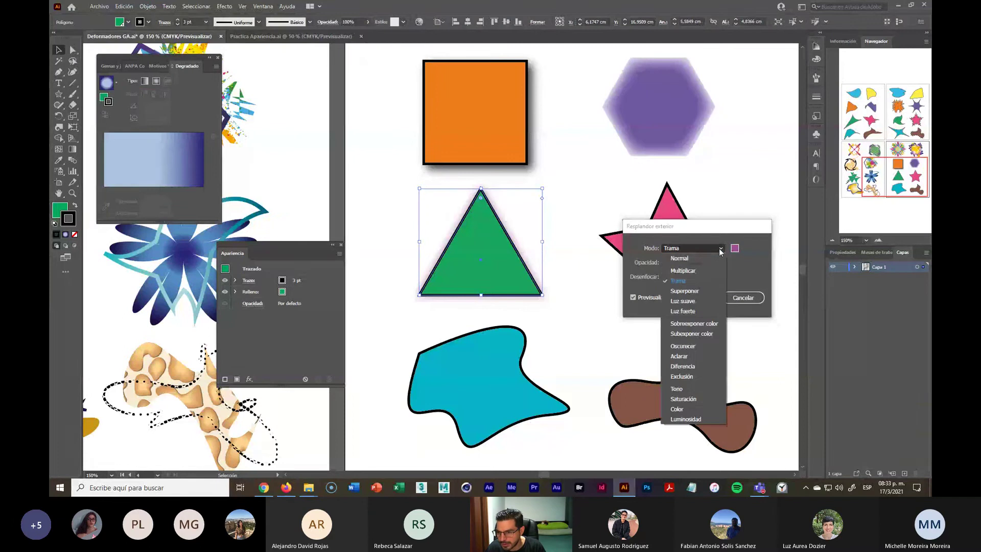
click(693, 260)
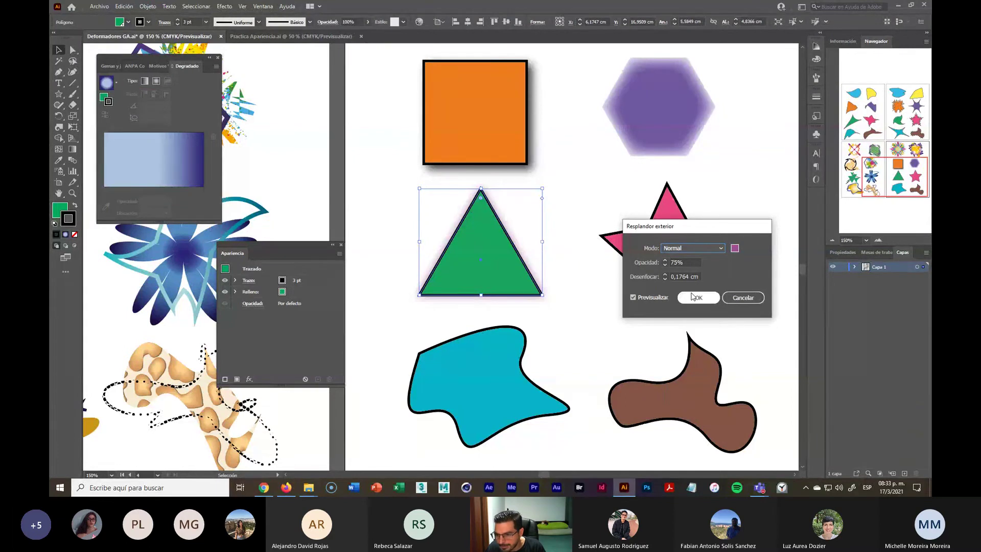
Step: Set the outer glow's Desenfocar to 0,5 cm and Opacidad to 90%, apply it, and deselect the triangle
click(665, 275)
click(665, 275)
click(665, 275)
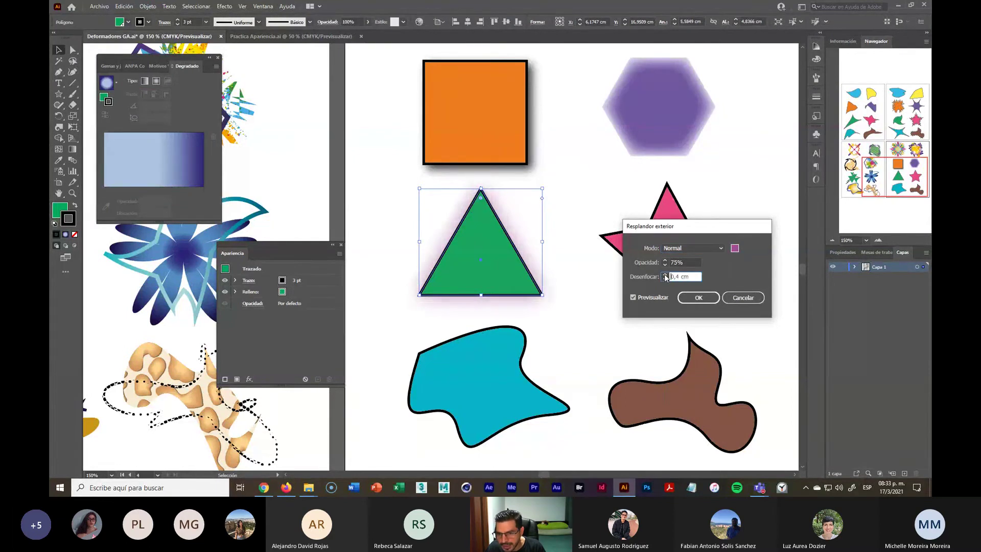
click(665, 274)
key(shift+Tab)
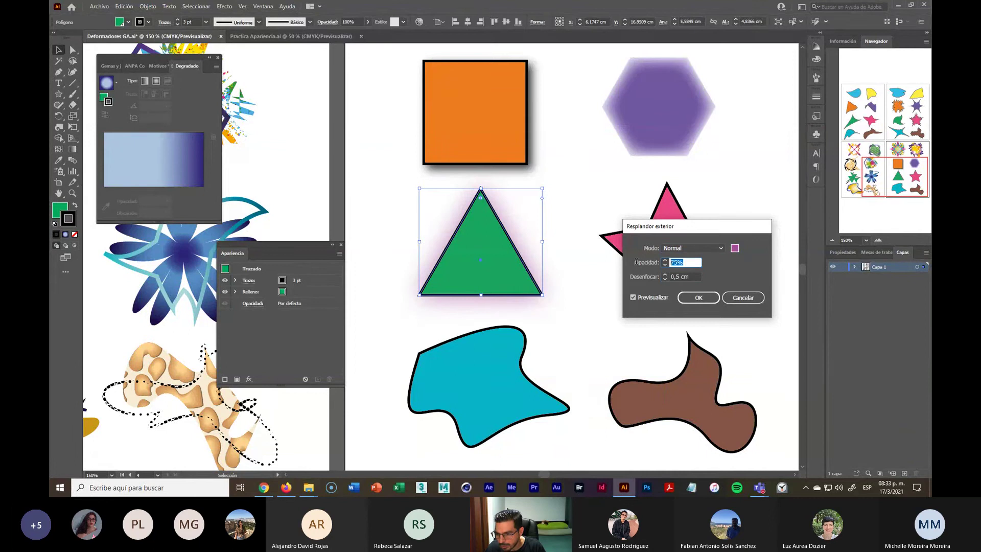
text(90)
key(Tab)
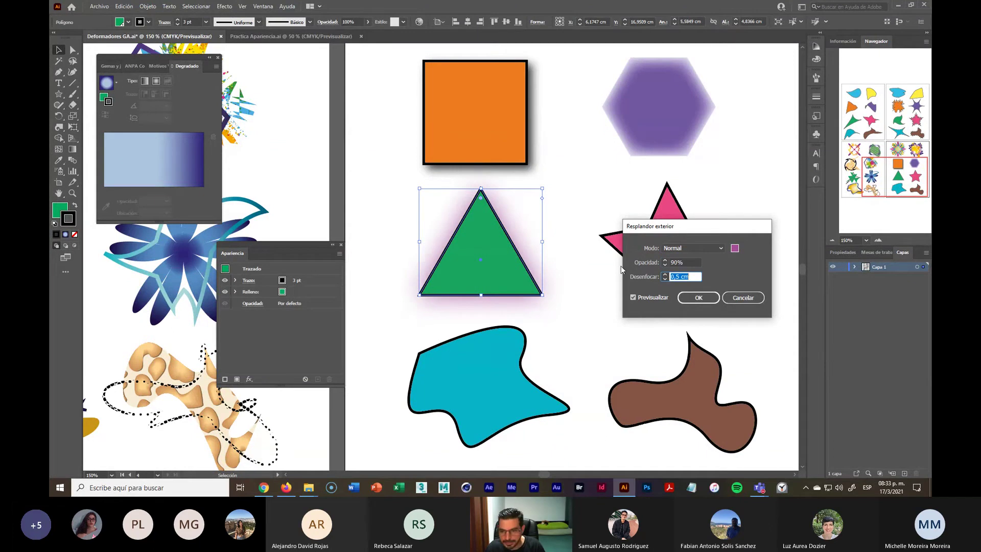
click(698, 298)
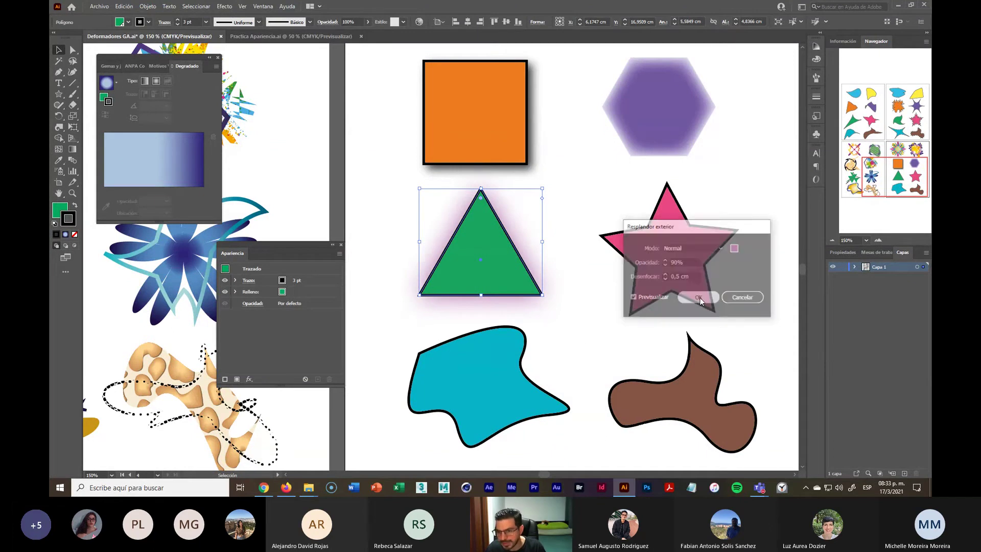
click(594, 332)
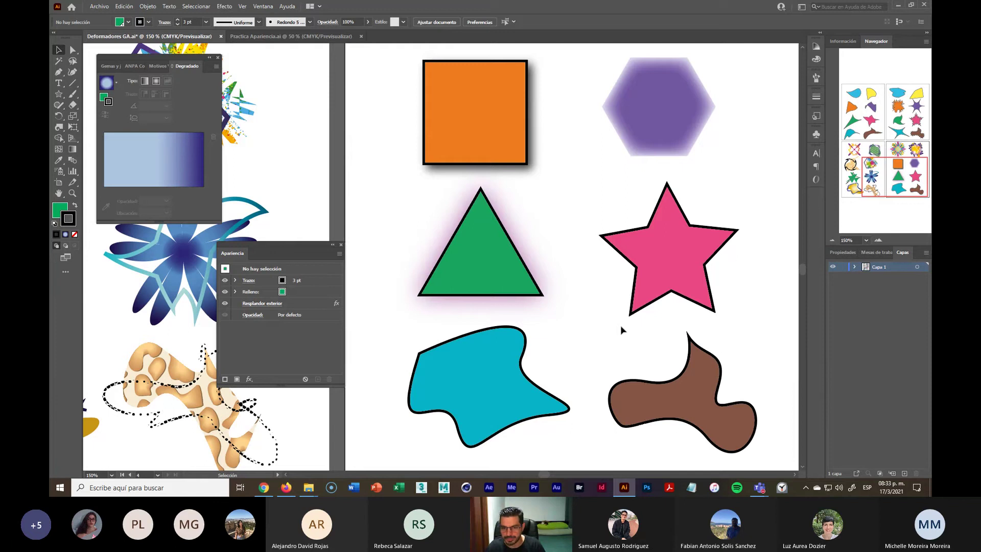
Step: Change the green triangle's stroke colour to magenta and deselect it
drag(621, 325, 531, 300)
click(397, 253)
click(148, 22)
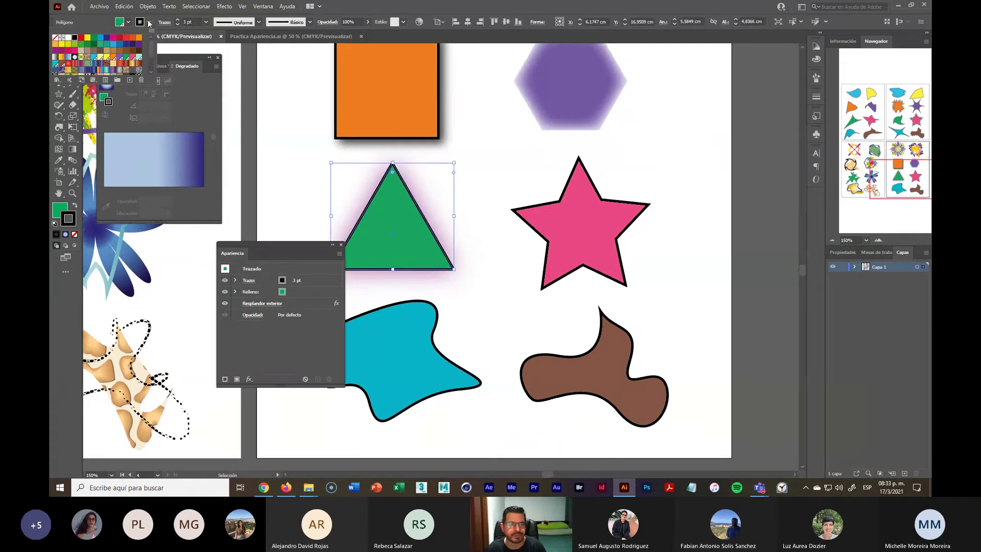
click(112, 39)
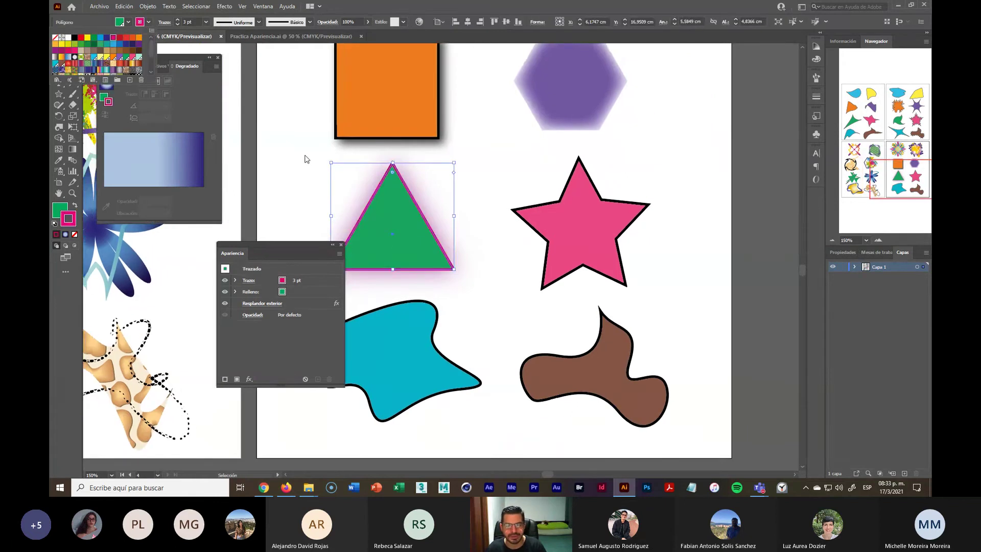
click(305, 159)
click(484, 274)
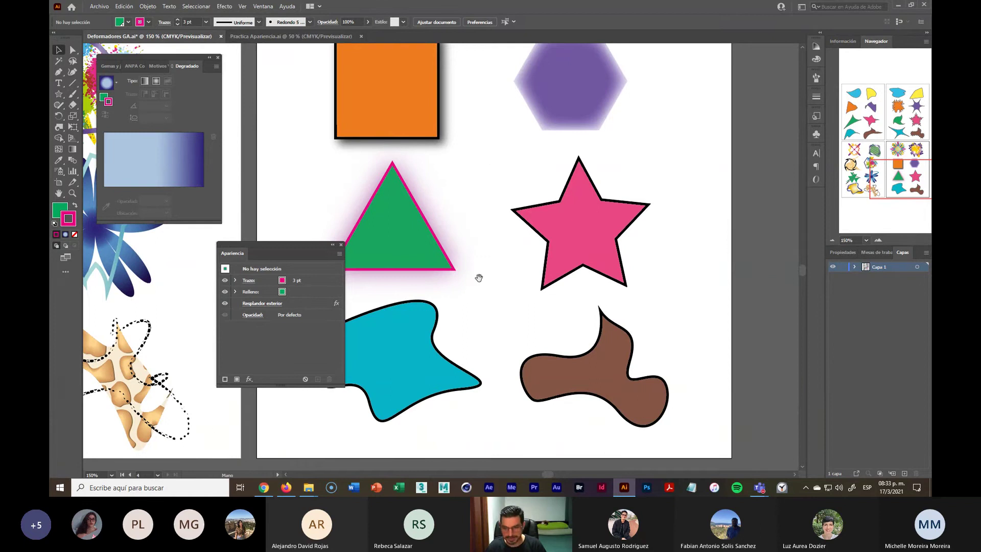
Step: Apply the Redondear vértices effect to the pink star with the offered radius and deselect it
drag(478, 278, 561, 289)
click(699, 258)
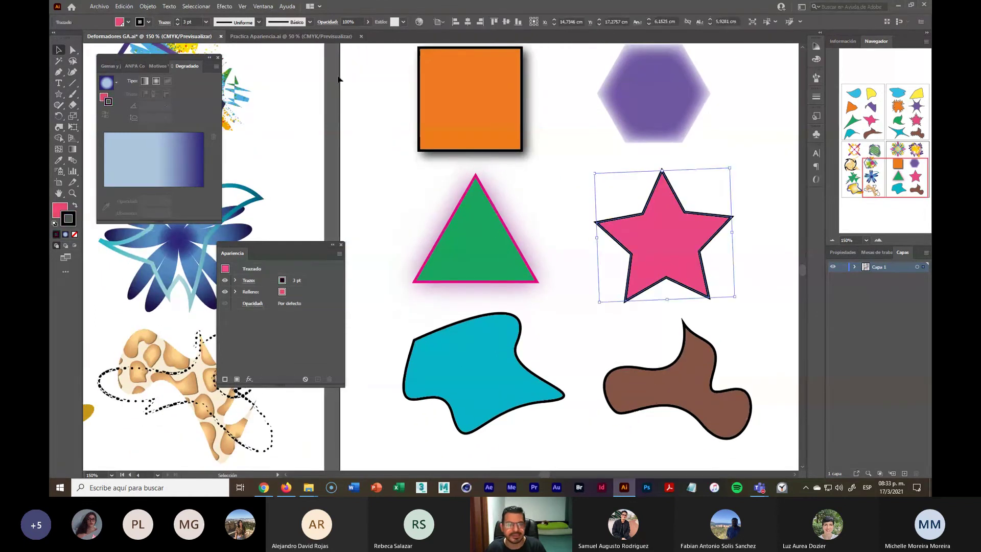
click(225, 6)
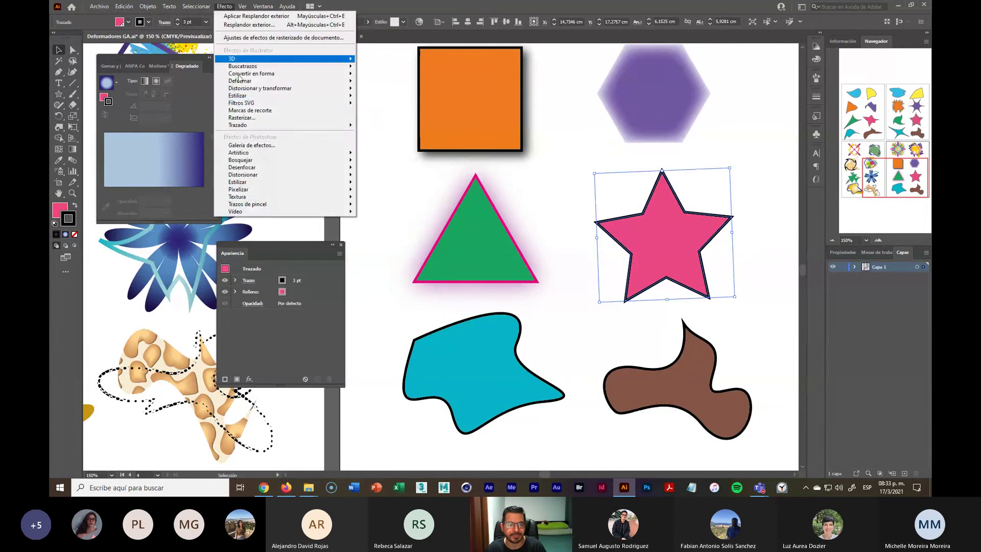
mouse_move(245, 96)
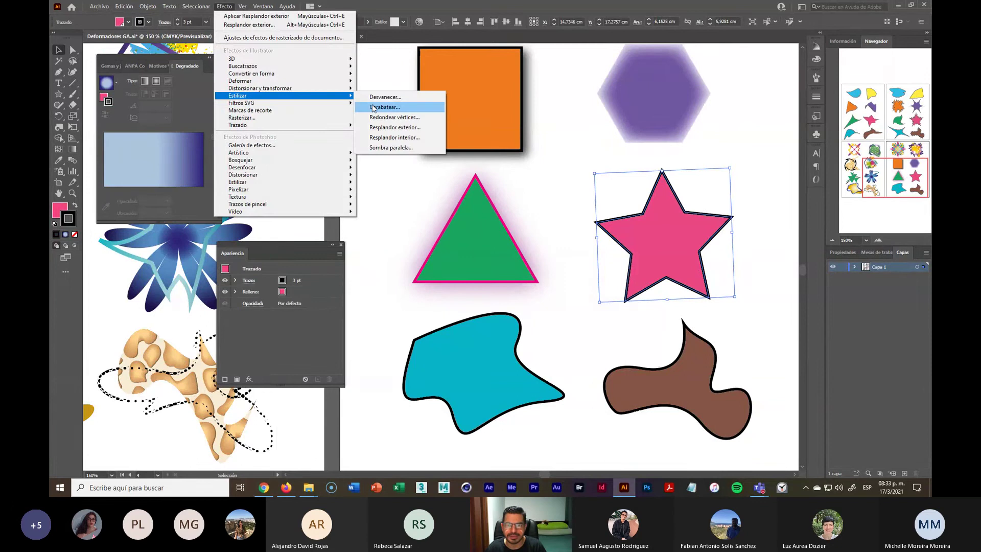
click(428, 120)
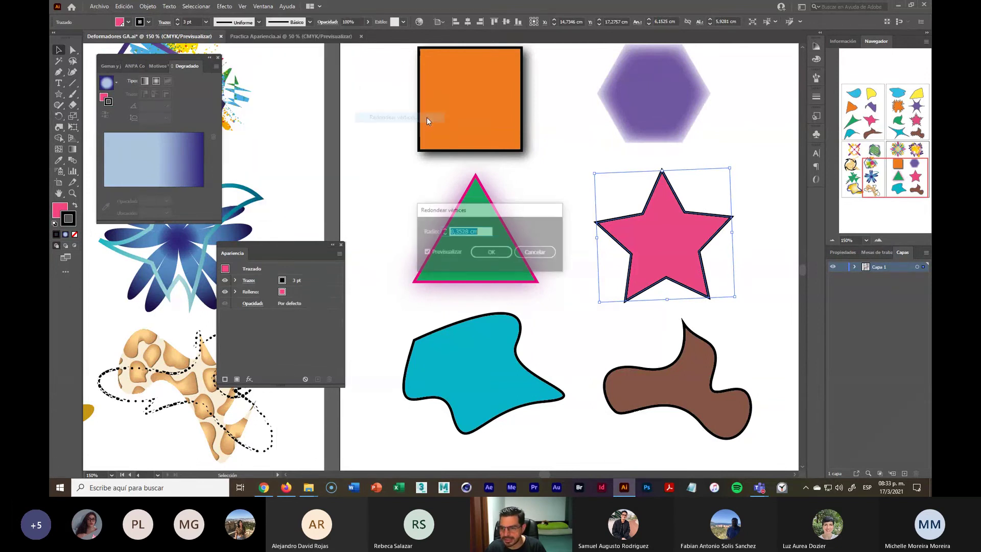
click(483, 254)
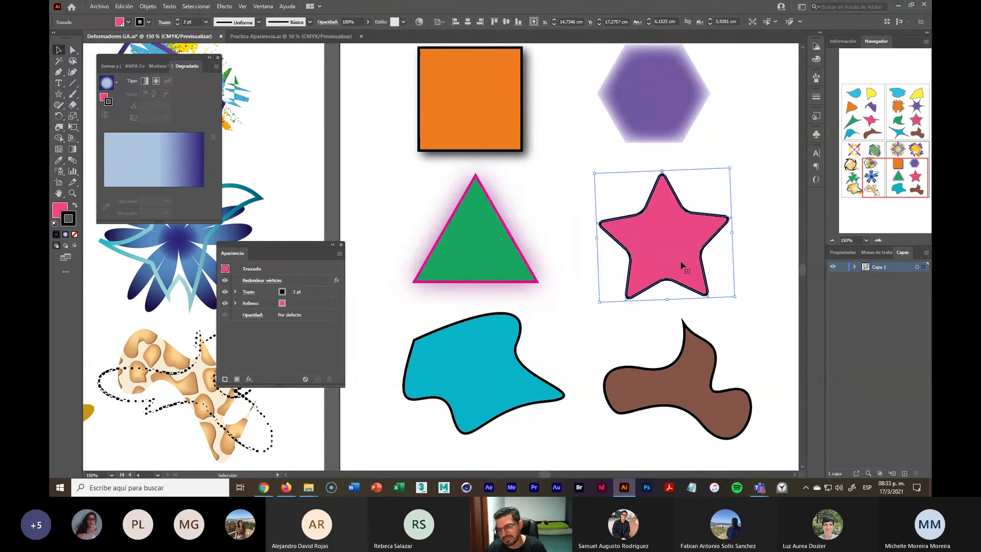
click(548, 302)
Step: Start the Garabatear effect on the cyan shape, with its options dialog moved clear of the preview
click(514, 400)
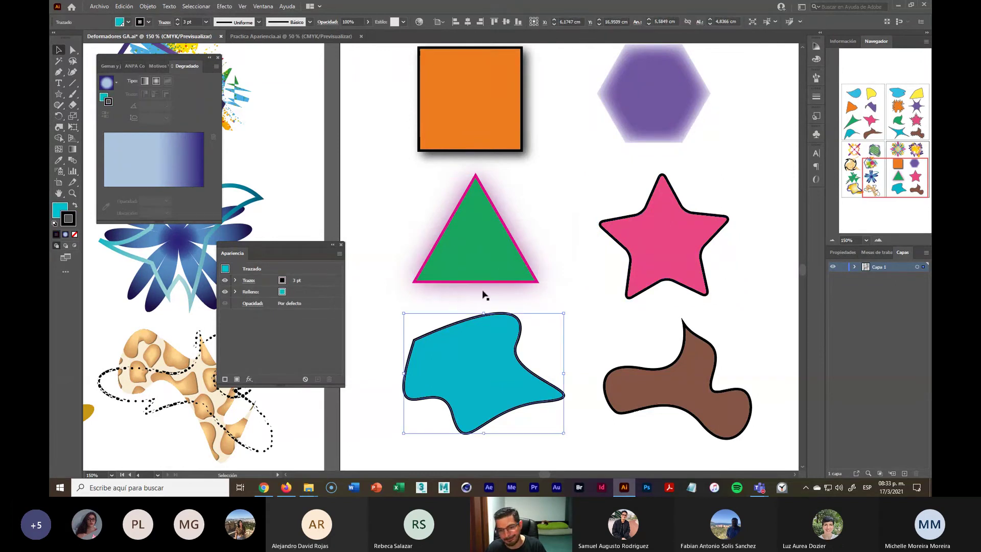
click(225, 6)
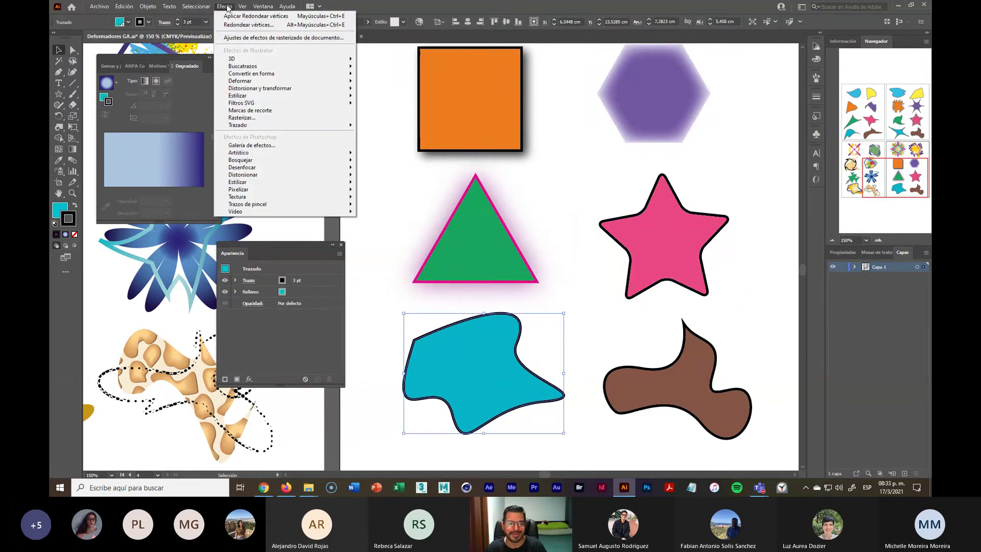
mouse_move(266, 96)
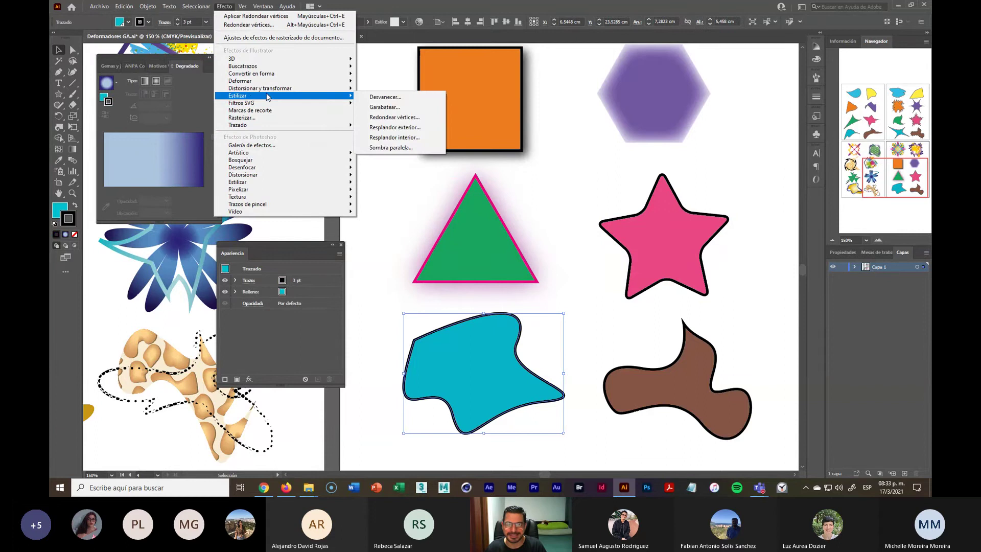
click(382, 108)
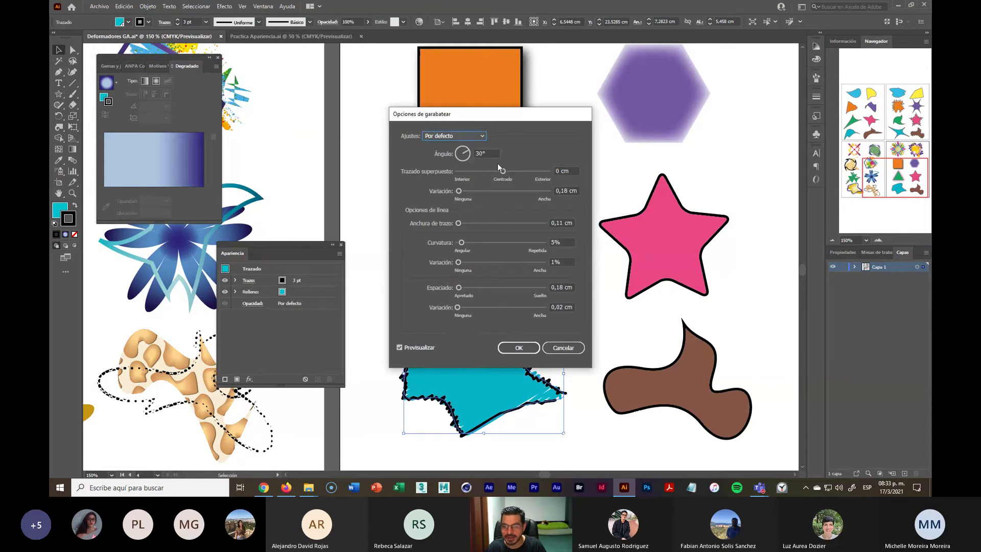
drag(515, 119, 703, 81)
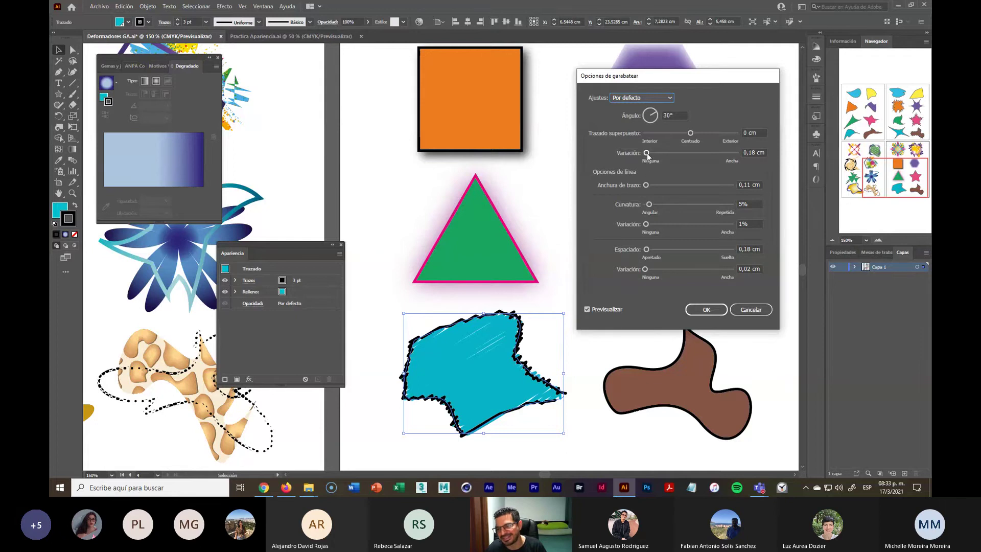
Step: Set the scribble's Trazado superpuesto to 0,23 cm with a Variación of 0,53 cm, and the spacing variation to 0,18 cm
drag(647, 153, 648, 274)
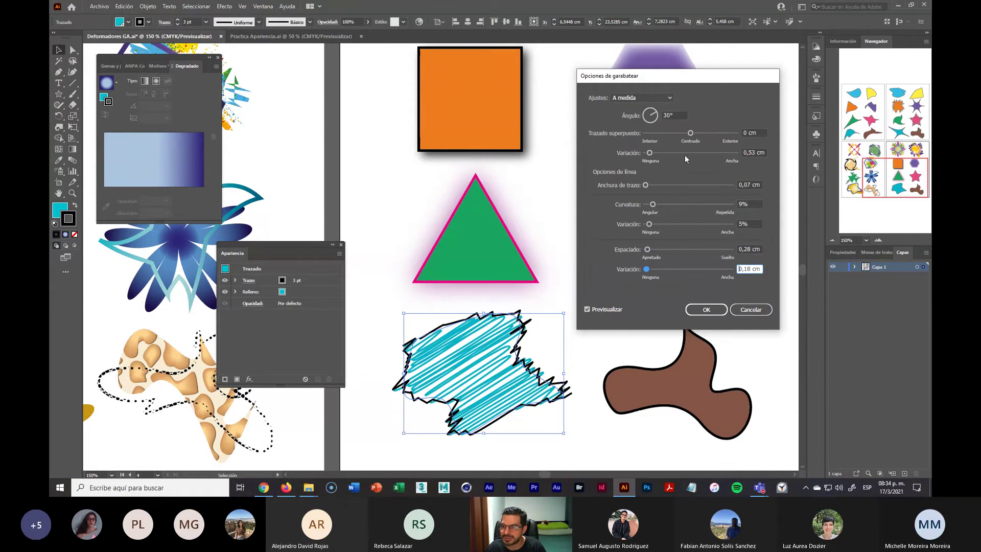
drag(690, 133, 712, 134)
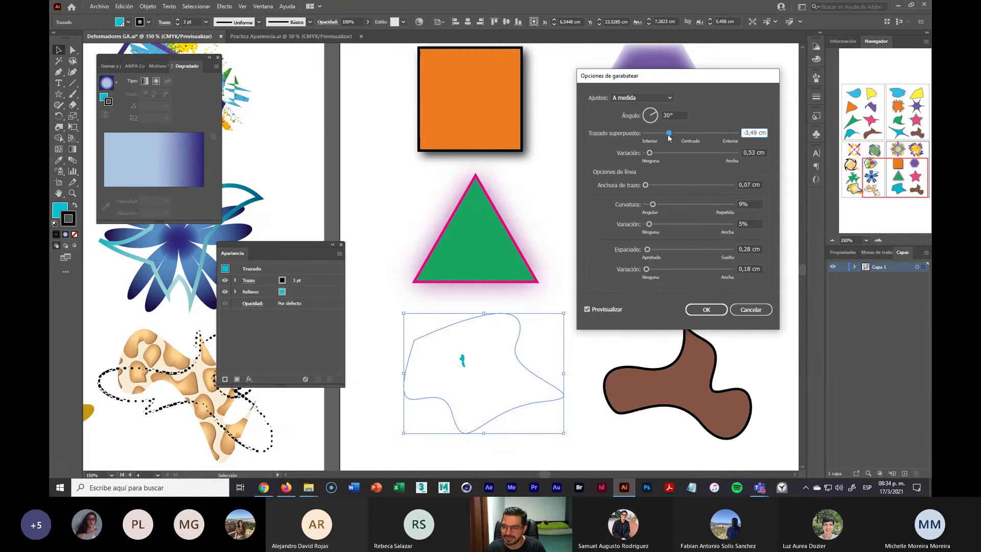
mouse_move(713, 135)
mouse_down()
mouse_move(683, 135)
mouse_move(693, 136)
mouse_up()
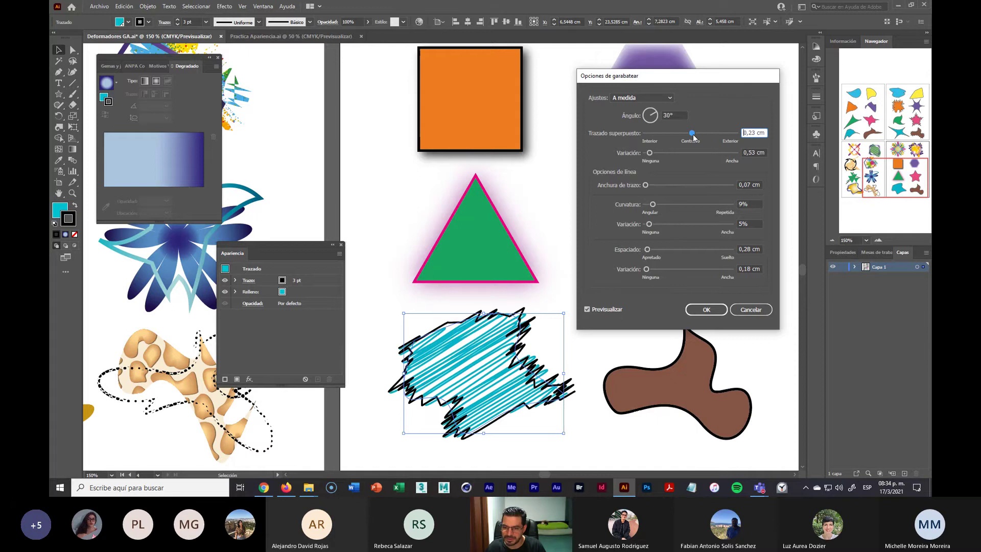
Step: Set Anchura de trazo to 0,11 cm, Curvatura to 5% with 3% variation, and Espaciado to 0,49 cm, then apply the scribble and deselect
drag(646, 186, 647, 187)
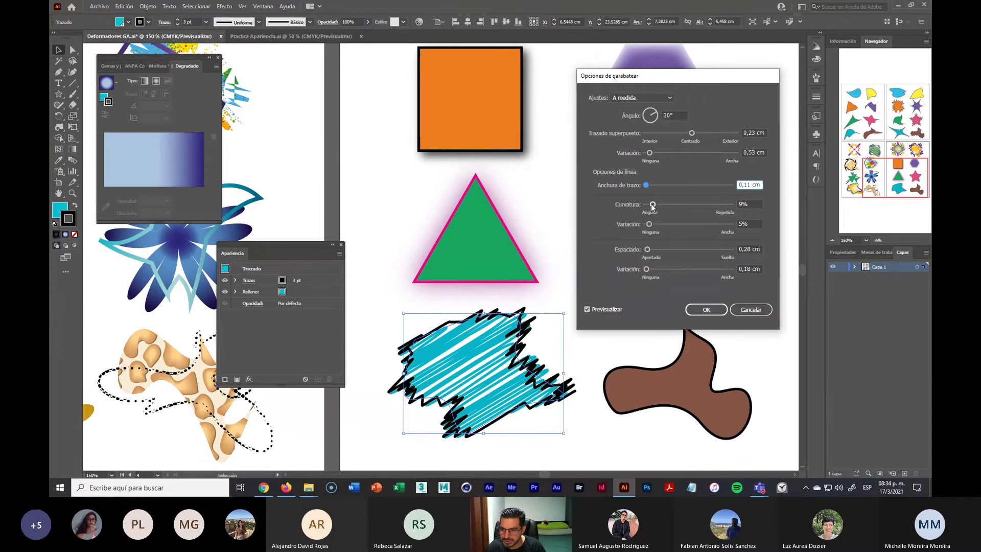
drag(653, 204, 650, 252)
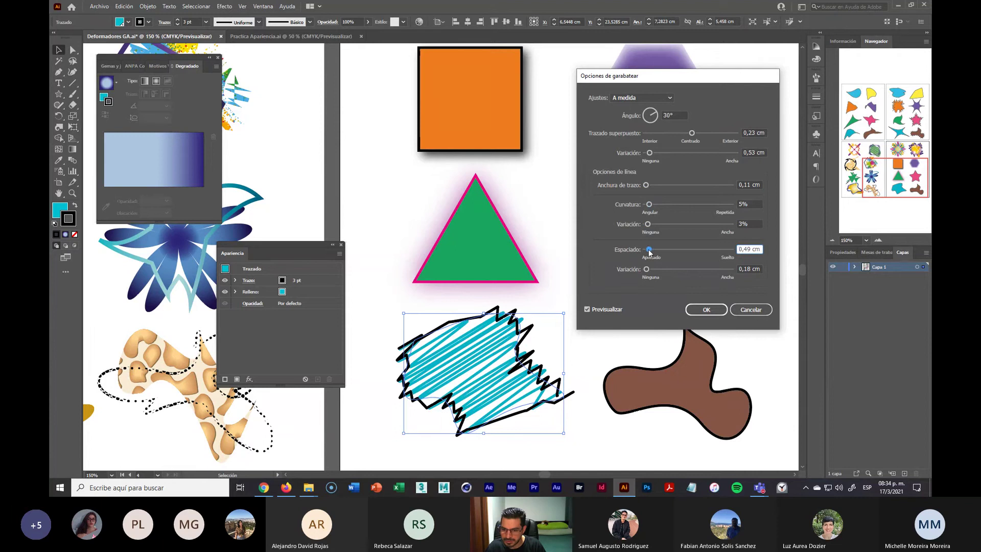
click(709, 310)
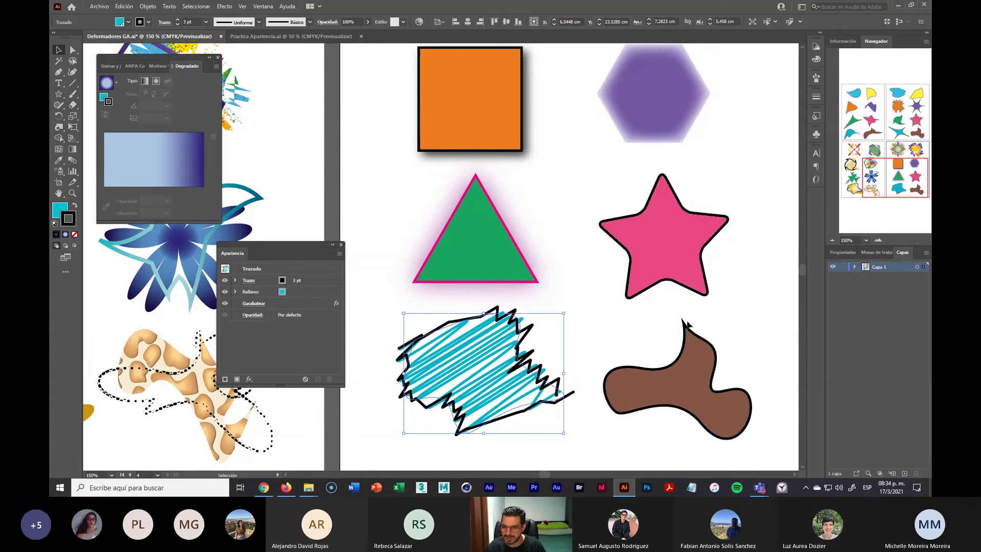
drag(615, 322, 571, 269)
click(556, 390)
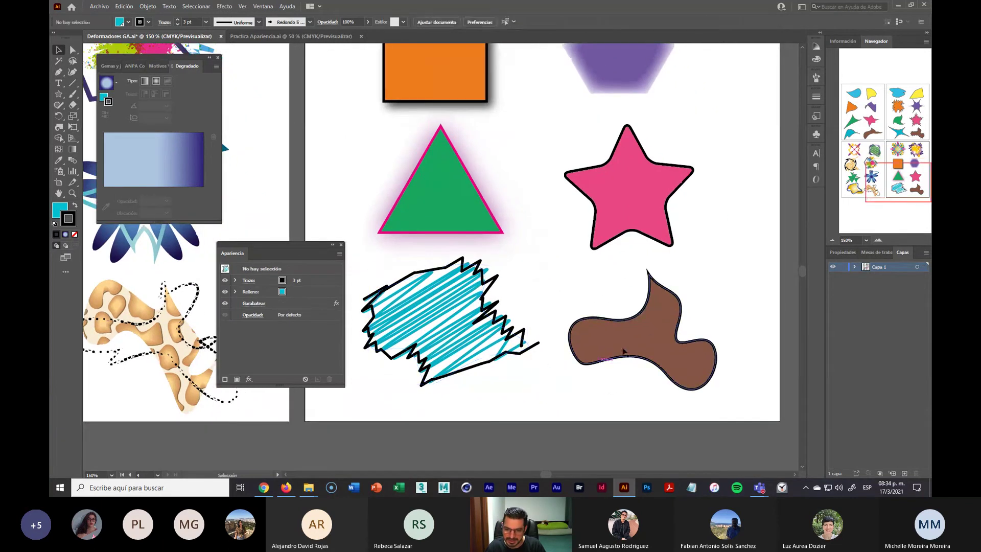
Step: Apply the Desvanecer effect to the brown shape with a radius of 0,4 cm and deselect it
click(646, 337)
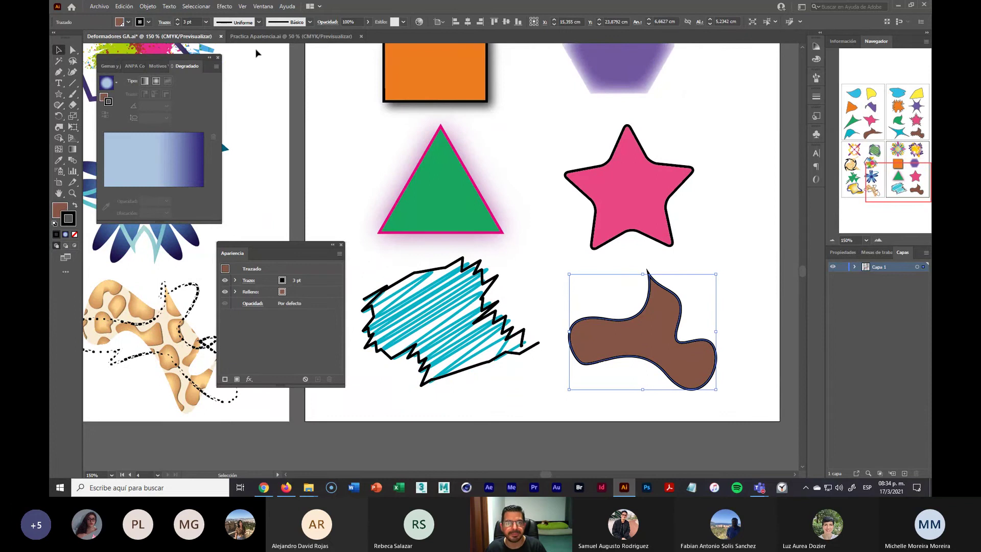
click(263, 6)
click(224, 6)
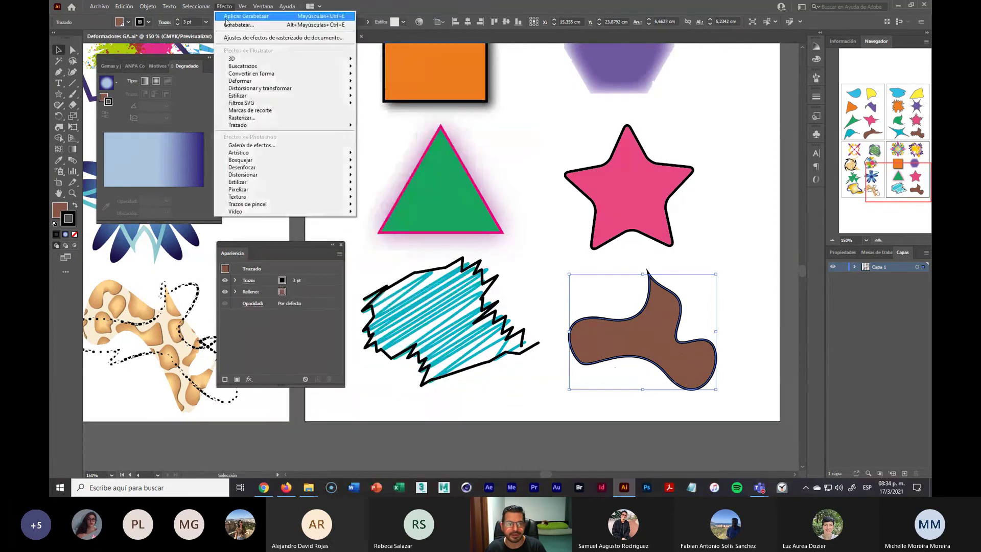
mouse_move(237, 96)
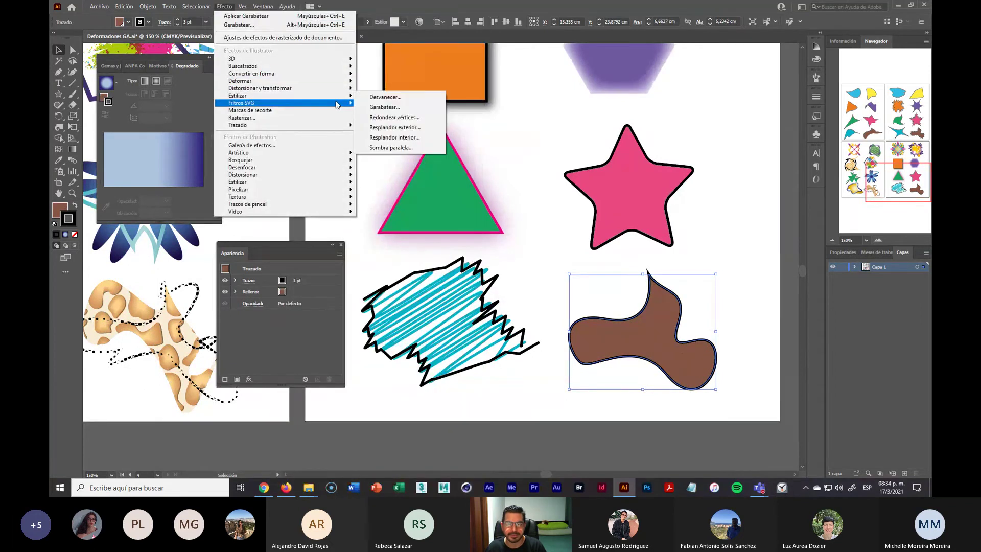
click(409, 97)
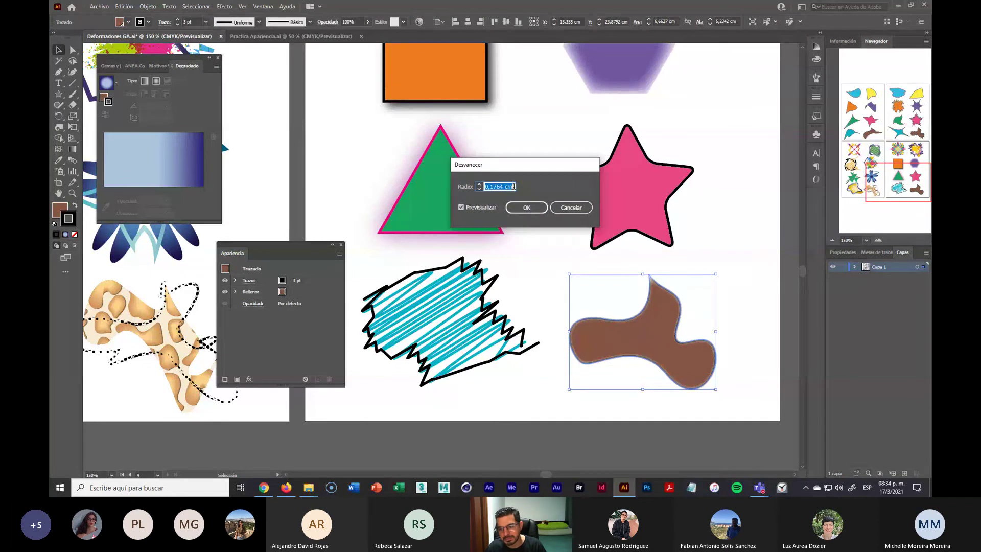
drag(514, 186, 488, 187)
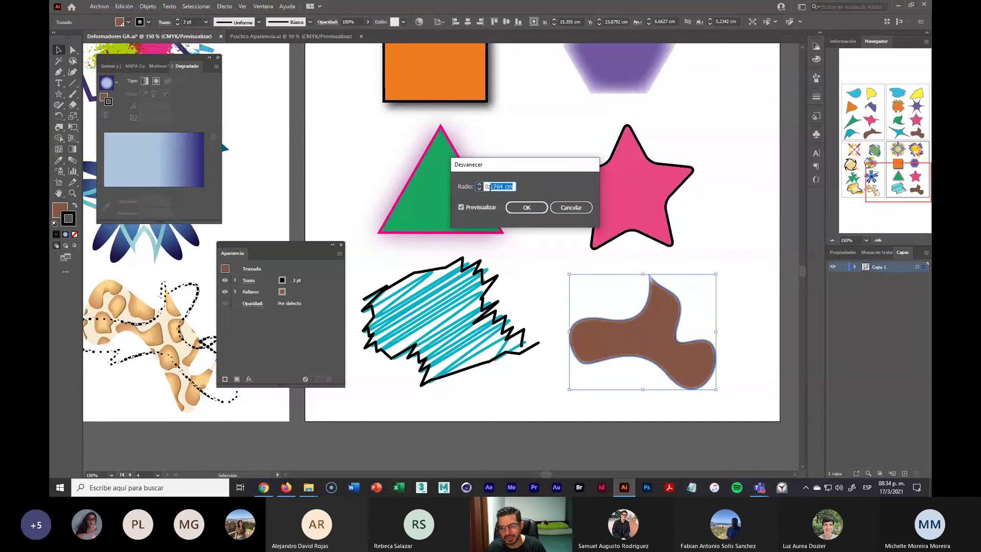
text(,4)
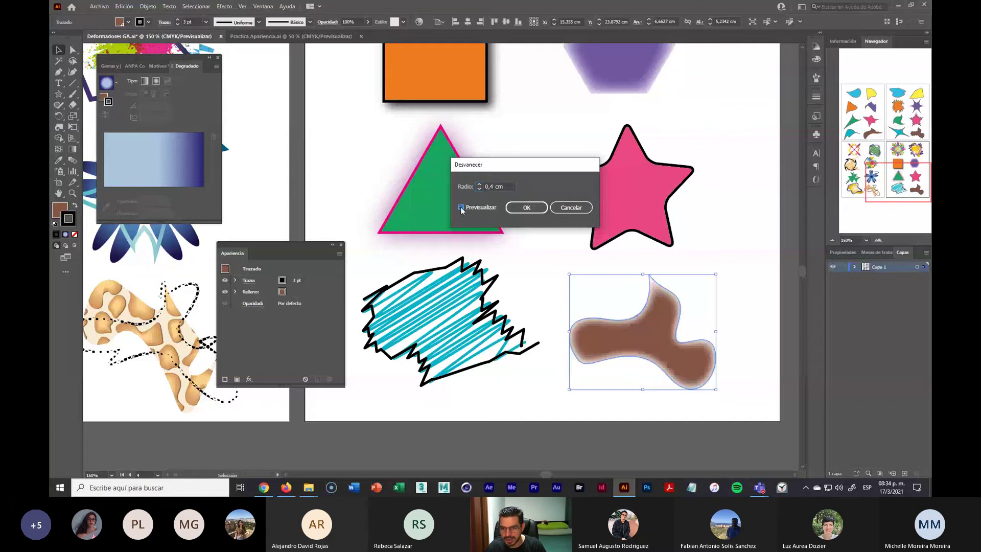
click(526, 208)
click(533, 261)
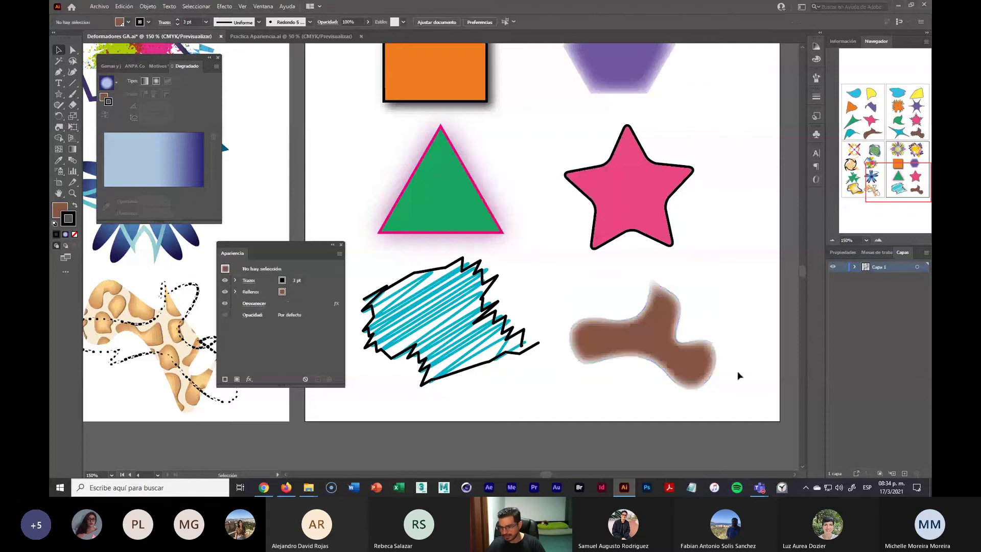
Step: Review the stylised shapes across the artboard and look through the effects available for the cyan scribbled shape
scroll(633, 296, up, 1)
scroll(633, 294, up, 5)
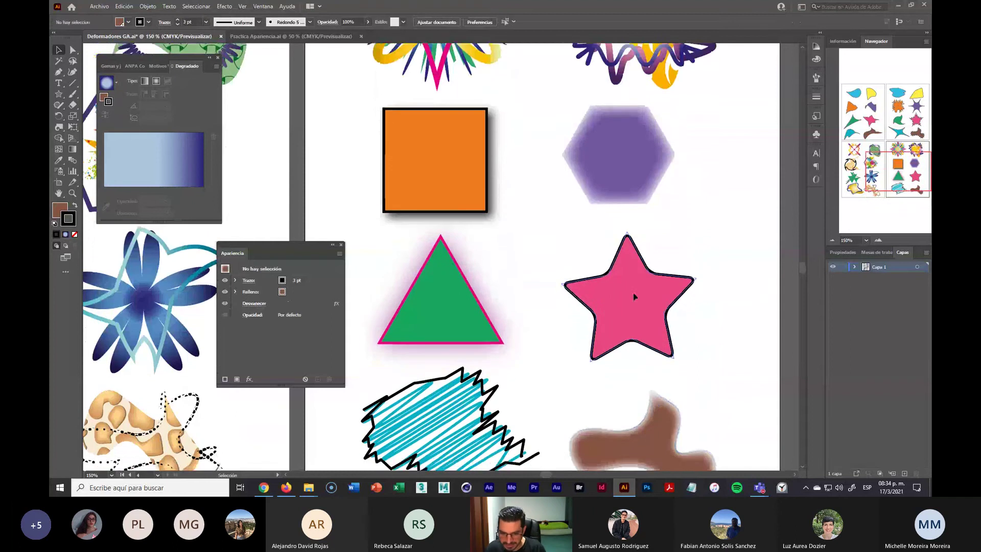
scroll(634, 294, down, 4)
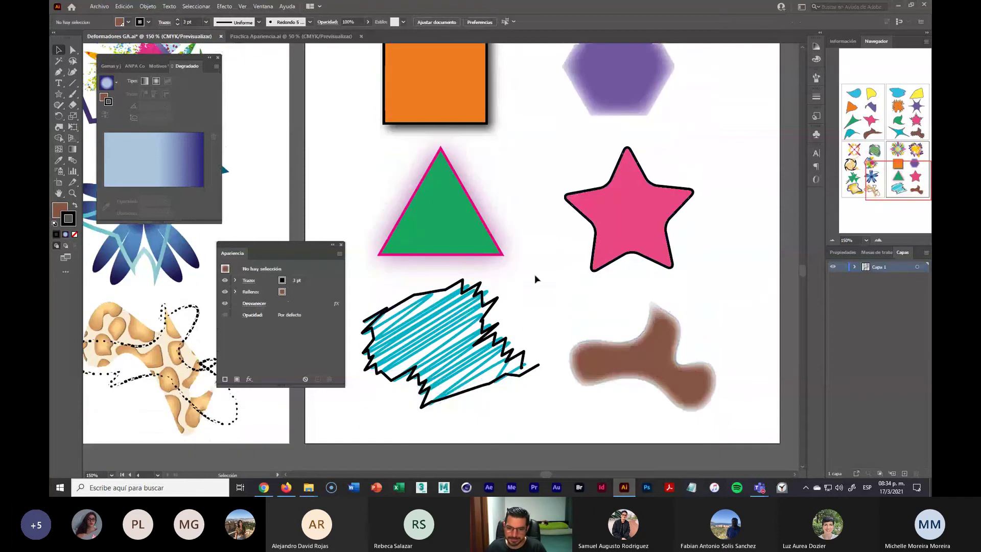
scroll(533, 278, down, 2)
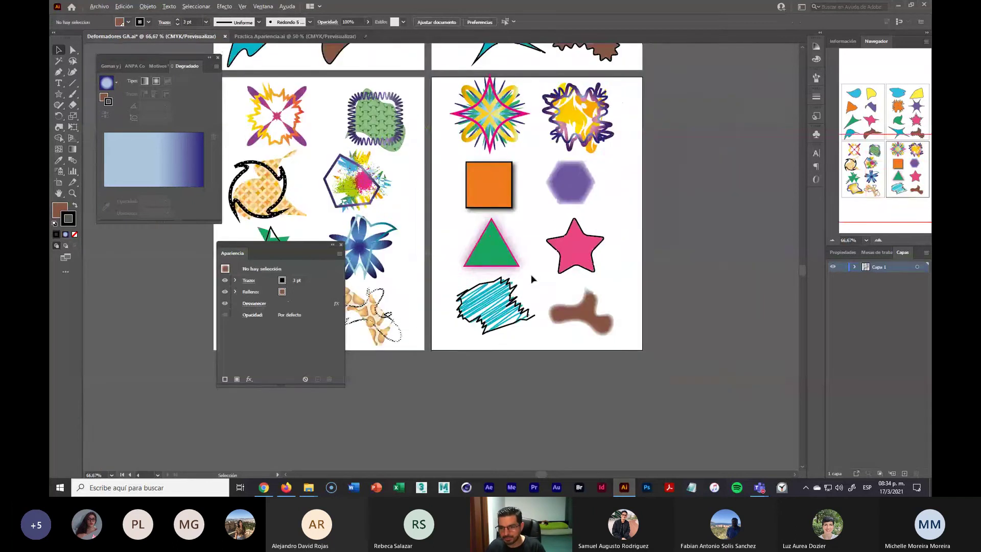
mouse_move(527, 265)
mouse_down()
mouse_move(566, 264)
mouse_move(583, 281)
mouse_up()
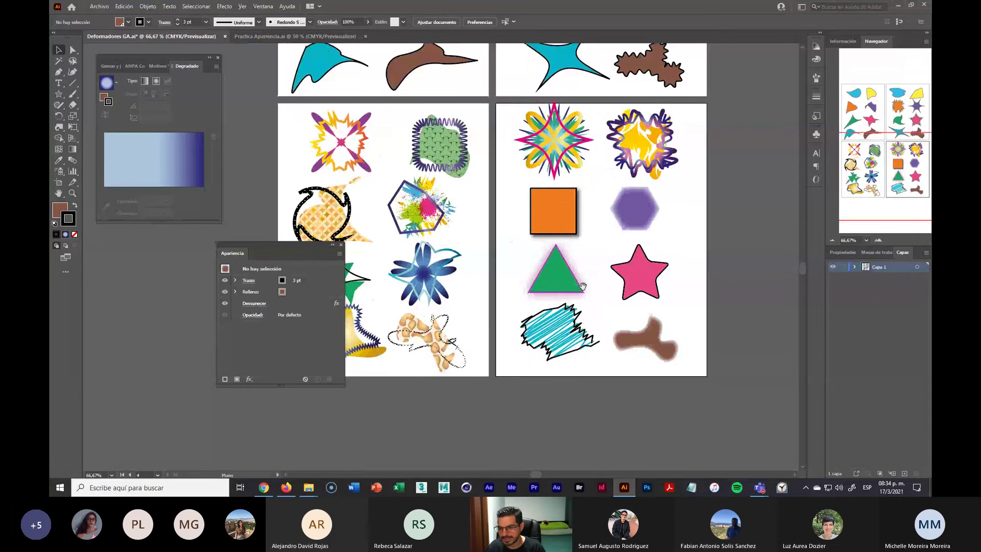
click(543, 333)
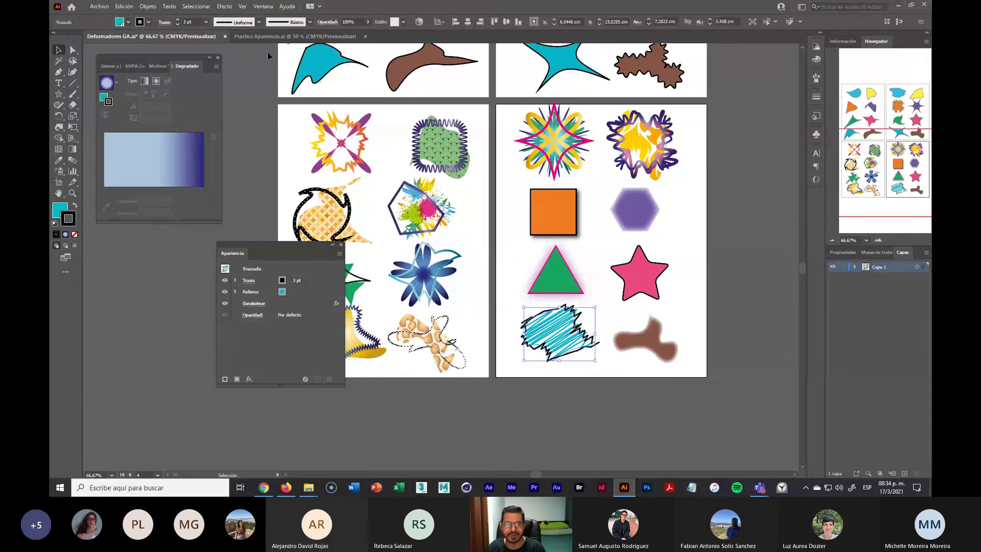
click(223, 7)
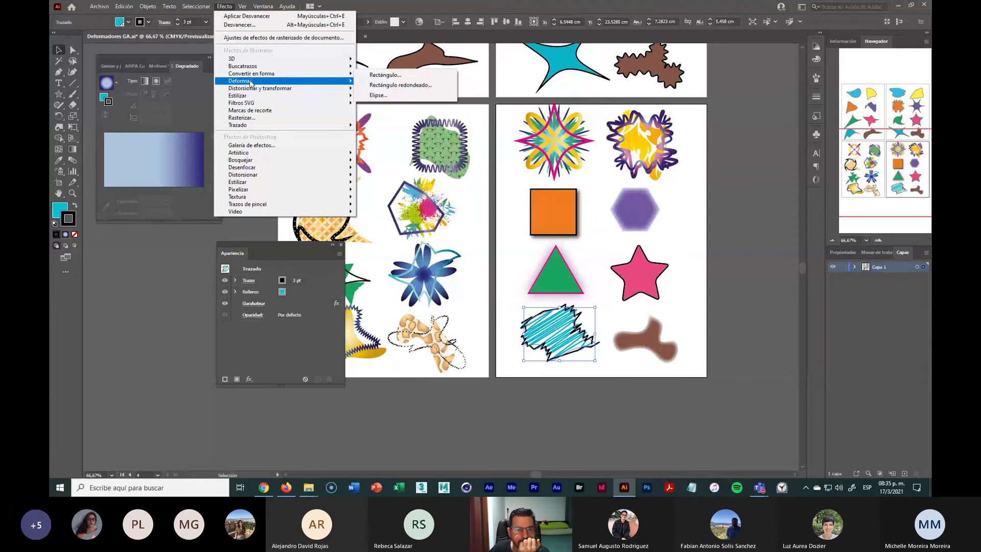
mouse_move(251, 82)
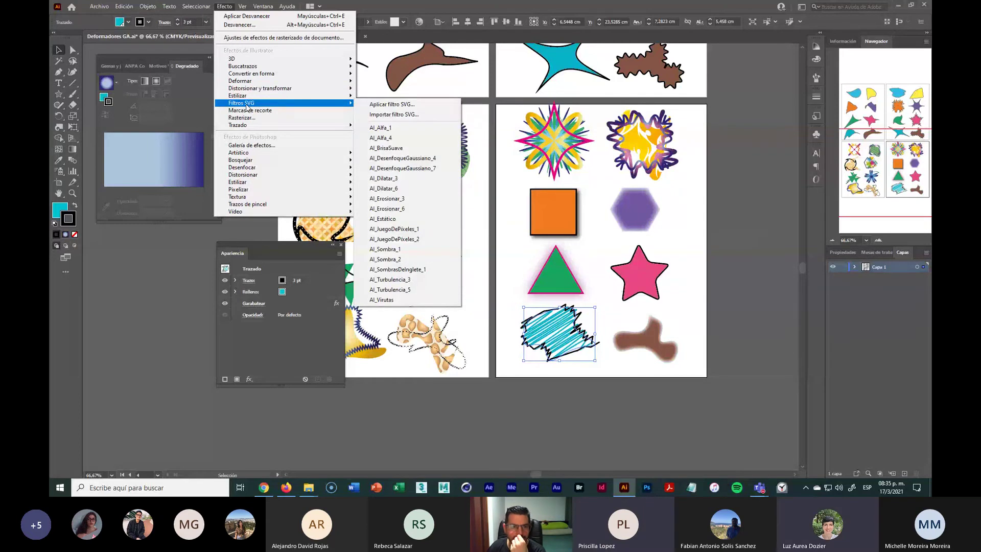
click(611, 375)
Step: Apply the Torcer effect to the cyan scribbled shape with an angle of 360° and deselect it
click(562, 334)
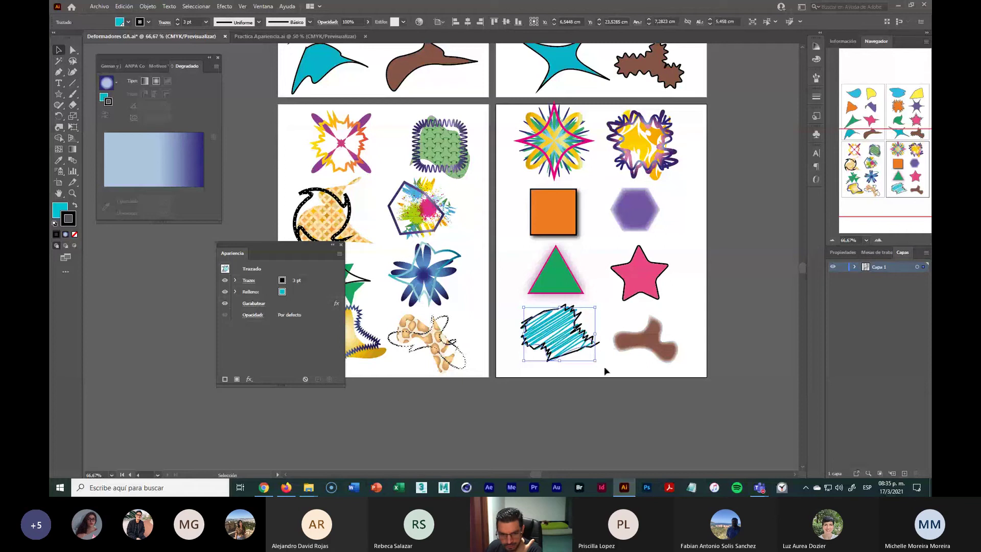
click(225, 7)
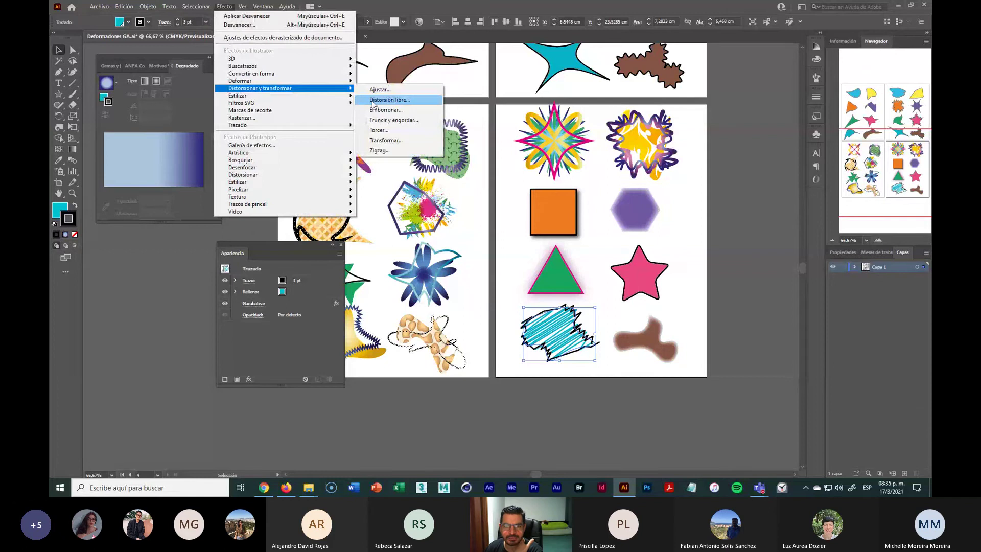
click(378, 130)
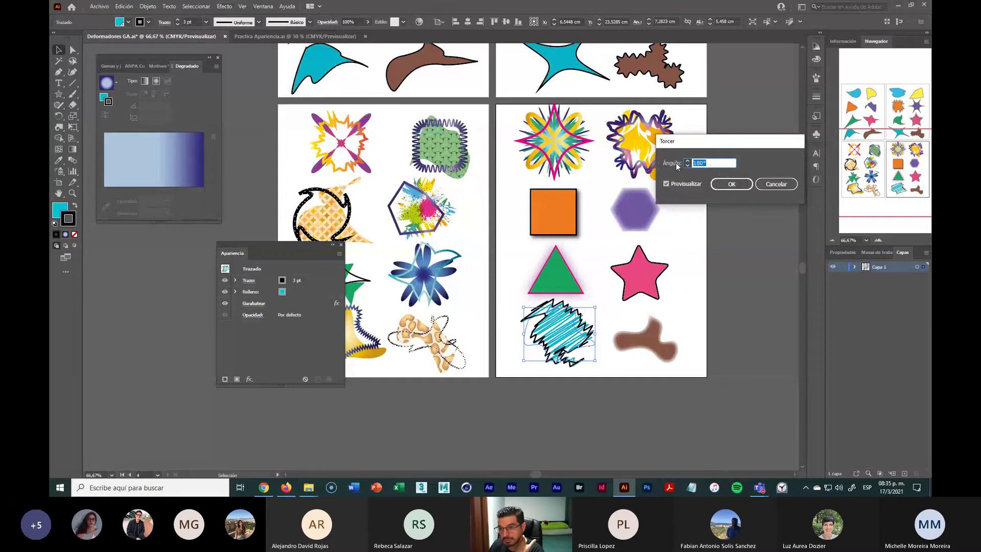
text(360)
click(666, 184)
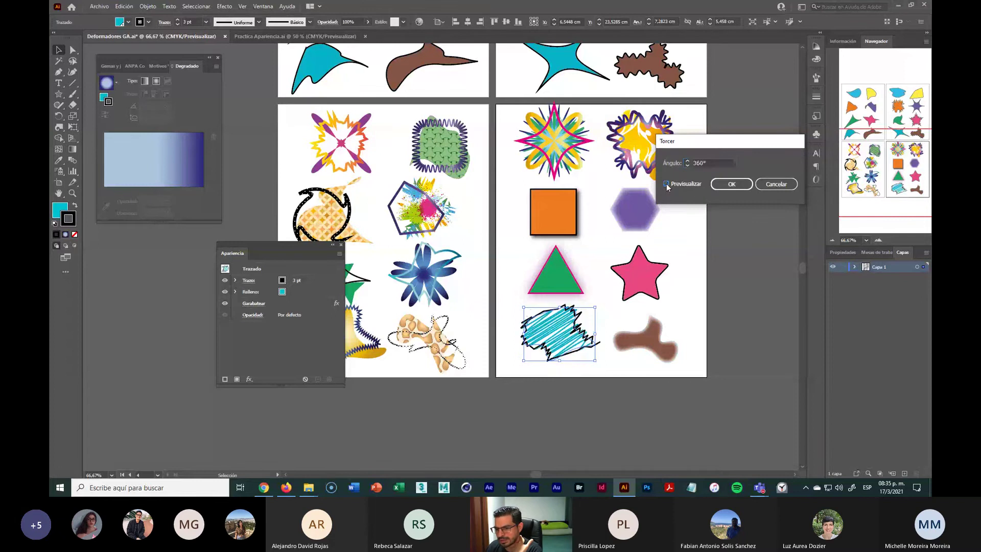
click(666, 183)
click(732, 184)
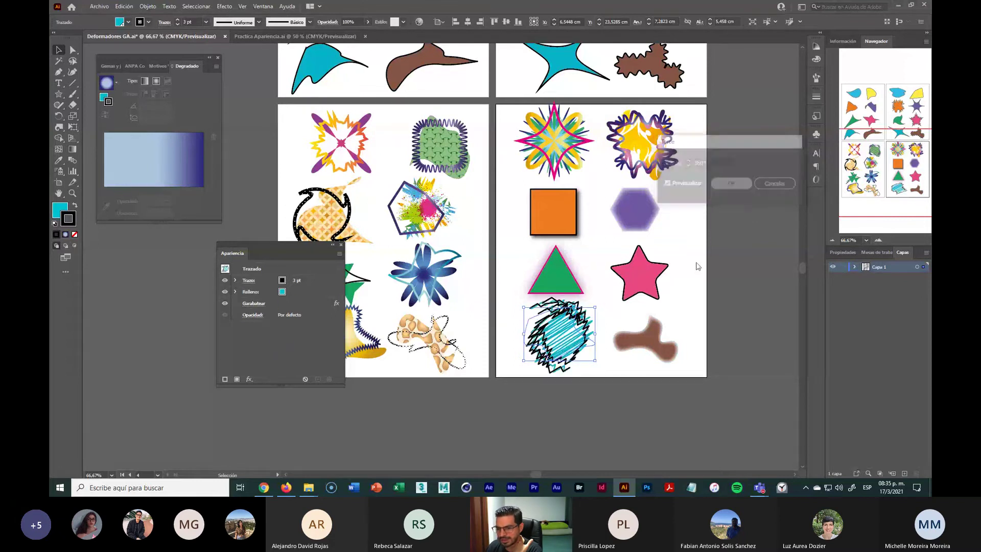
click(685, 324)
Step: Scale the twisted cyan shape down to about 5,57 × 2,99 cm, position it under the triangle and deselect it
click(576, 357)
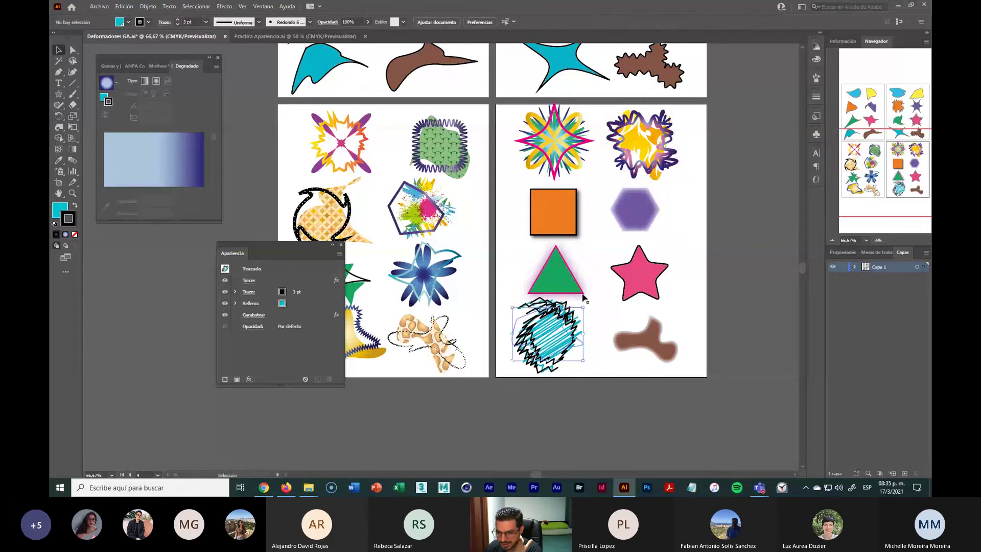
mouse_move(583, 310)
mouse_down()
mouse_move(568, 331)
mouse_move(578, 322)
mouse_up()
click(616, 374)
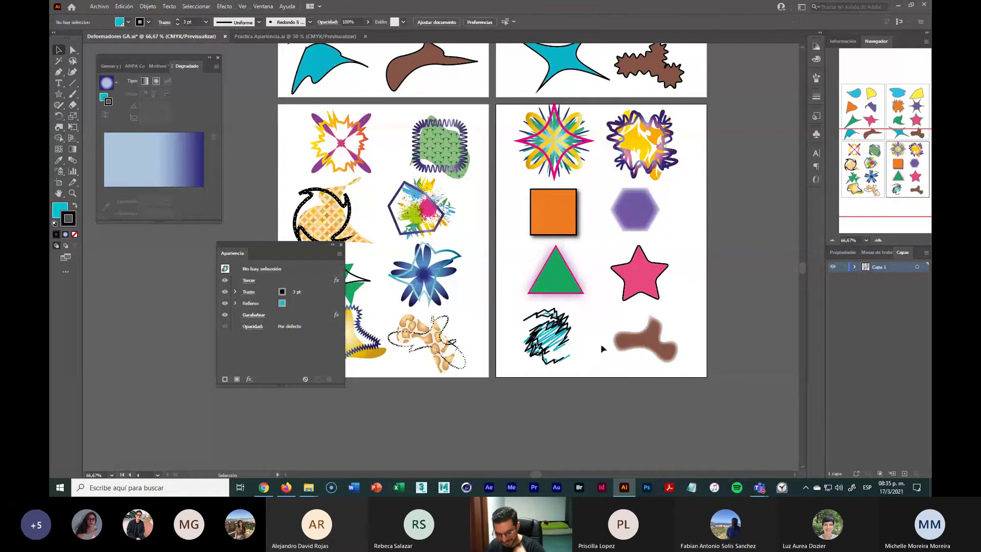
Step: Edit the twisted cyan shape's Garabatear effect, setting the path overlap variation to 0,14 cm and the angle to 310°, and deselect it
scroll(598, 342, up, 4)
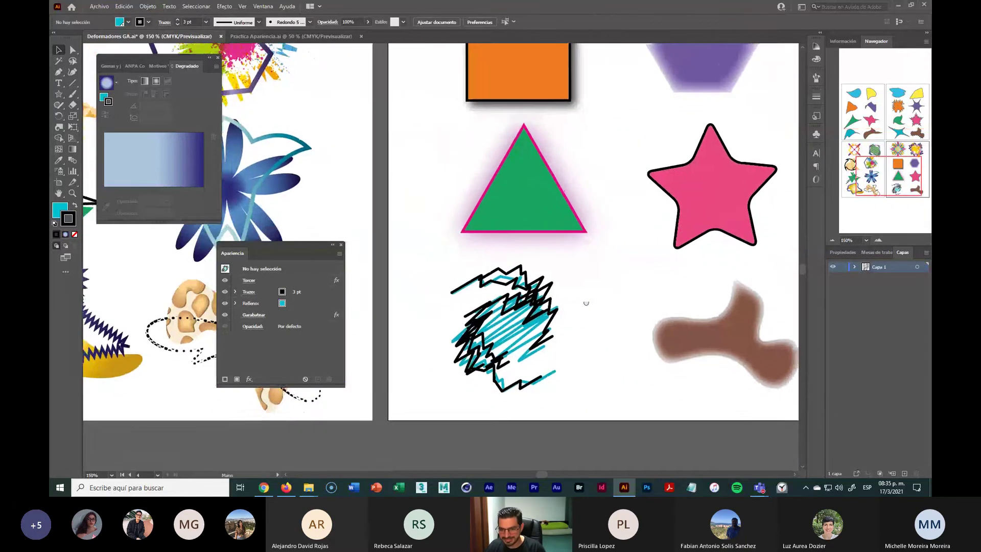
drag(586, 303, 563, 281)
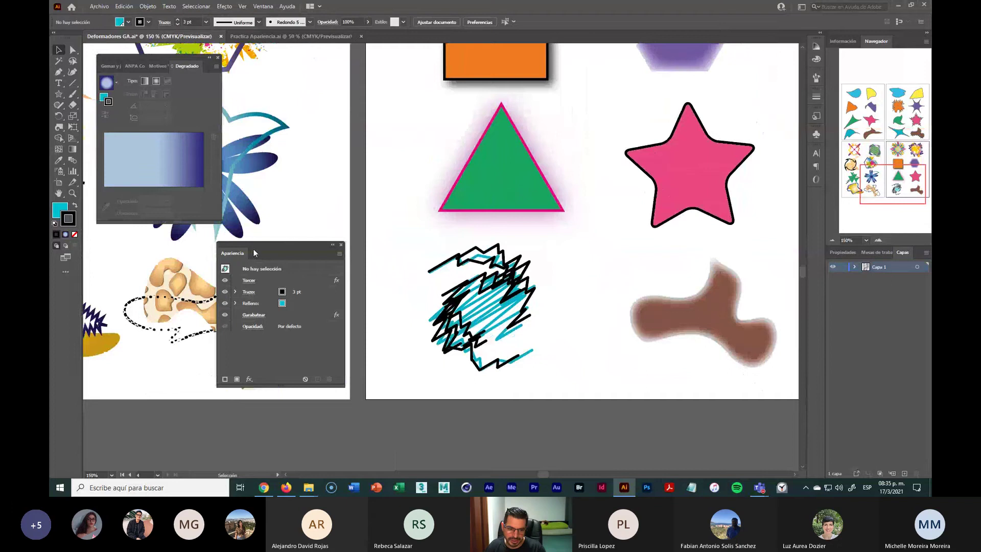
drag(253, 249, 294, 218)
click(483, 313)
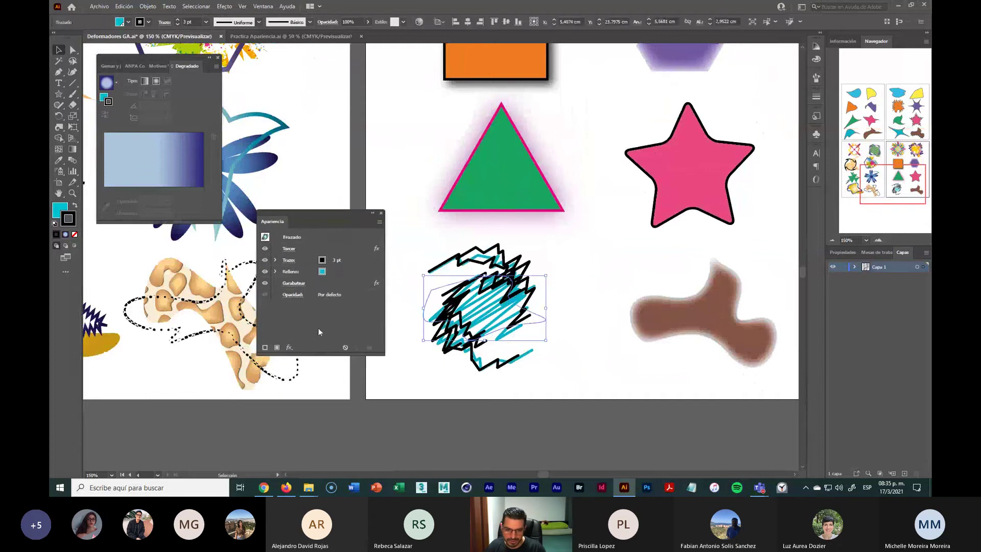
click(294, 283)
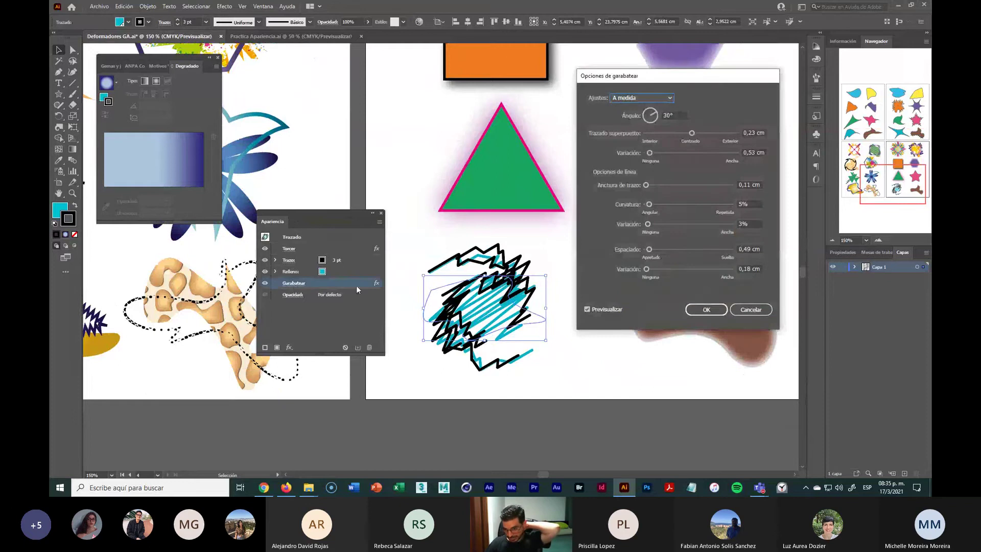
click(649, 153)
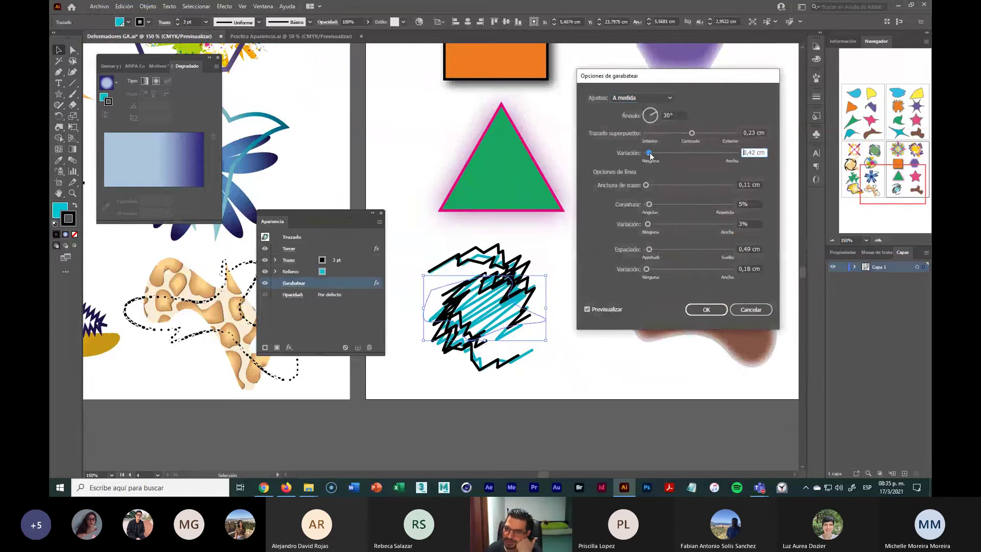
drag(650, 156, 648, 156)
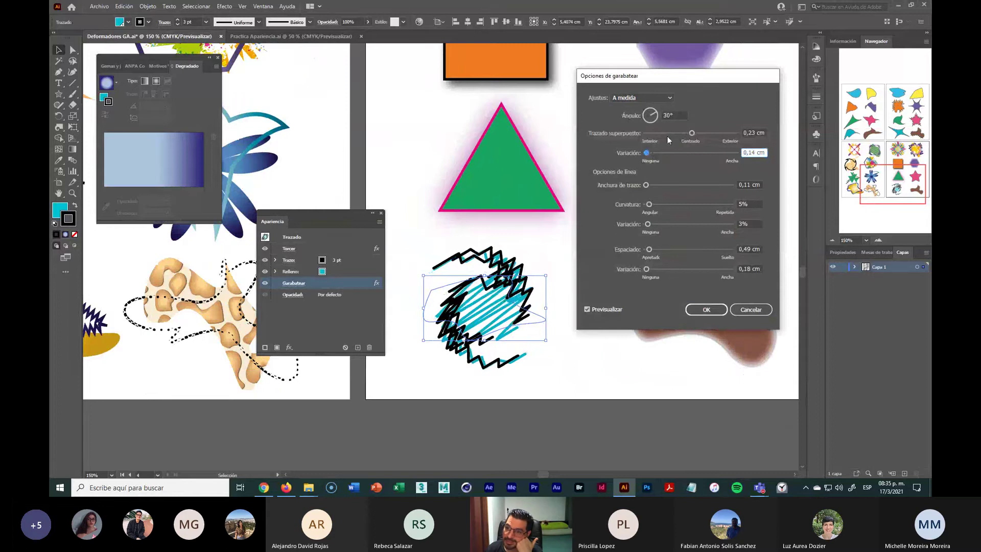
click(654, 120)
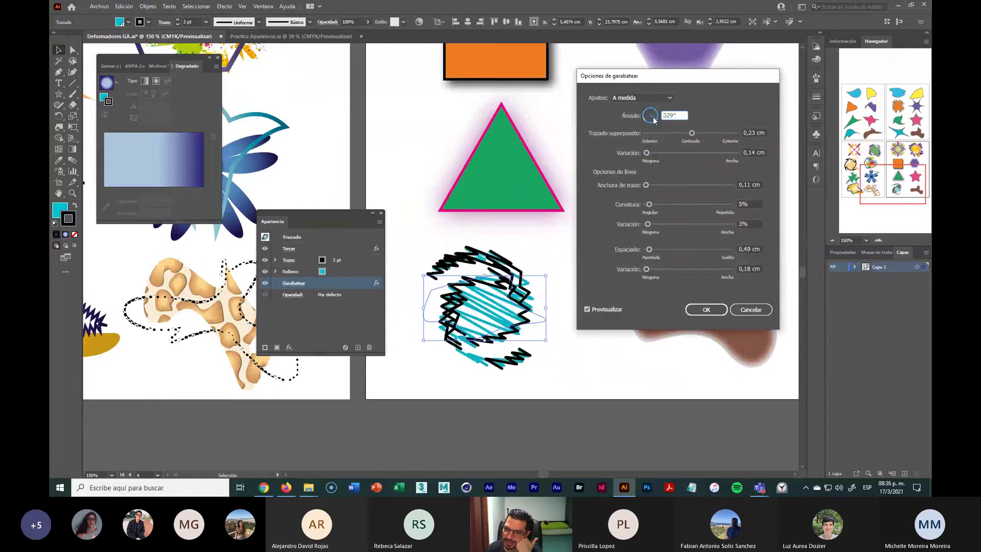
drag(655, 120, 653, 122)
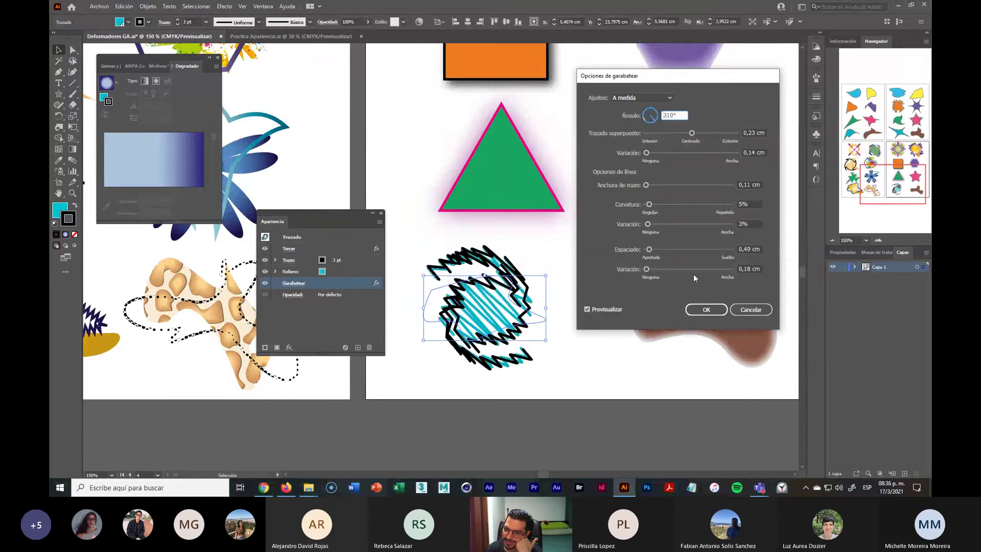
click(705, 309)
click(665, 385)
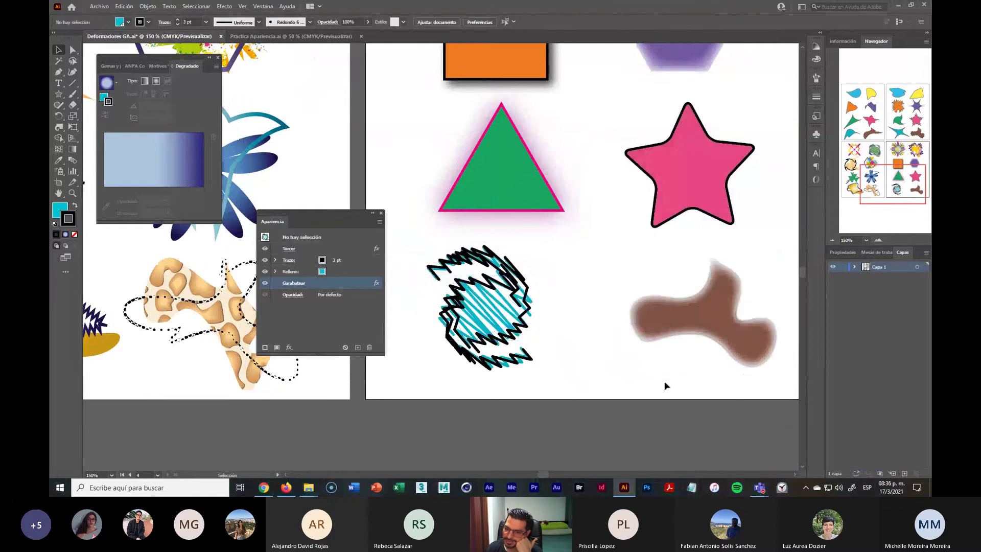
Step: Review the finished effect shapes across all four artboards
scroll(620, 337, down, 3)
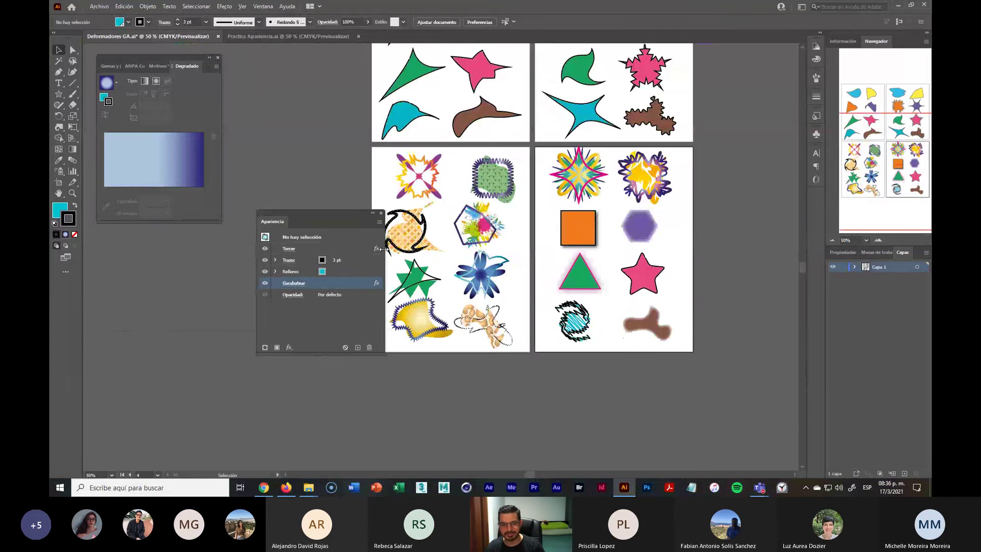
drag(348, 211, 219, 247)
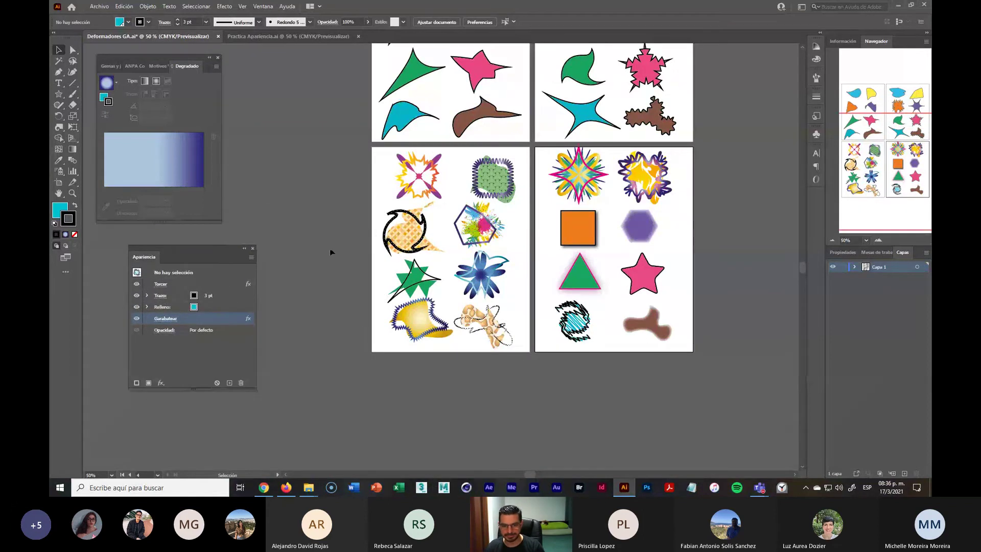
scroll(564, 349, down, 1)
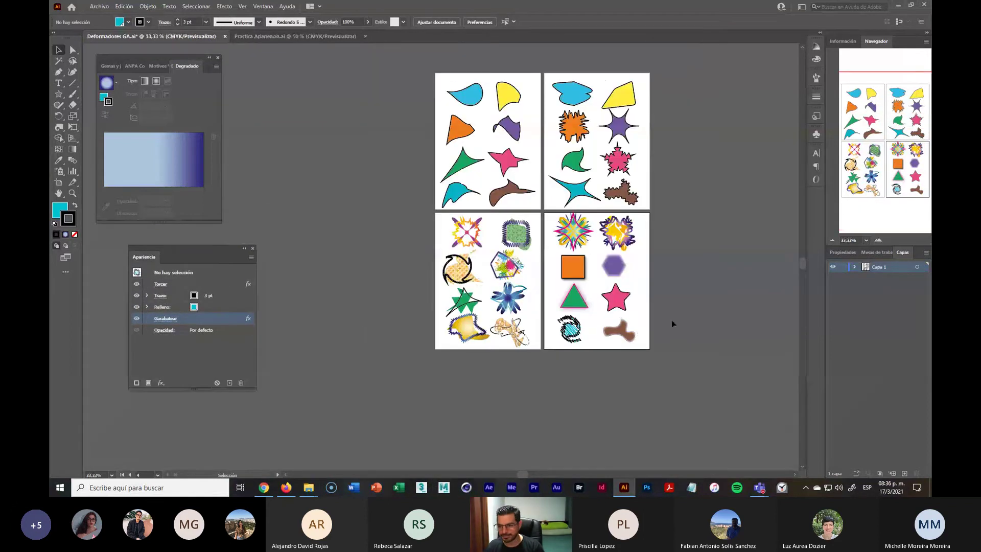
scroll(633, 305, up, 1)
scroll(634, 305, down, 1)
drag(707, 301, 649, 271)
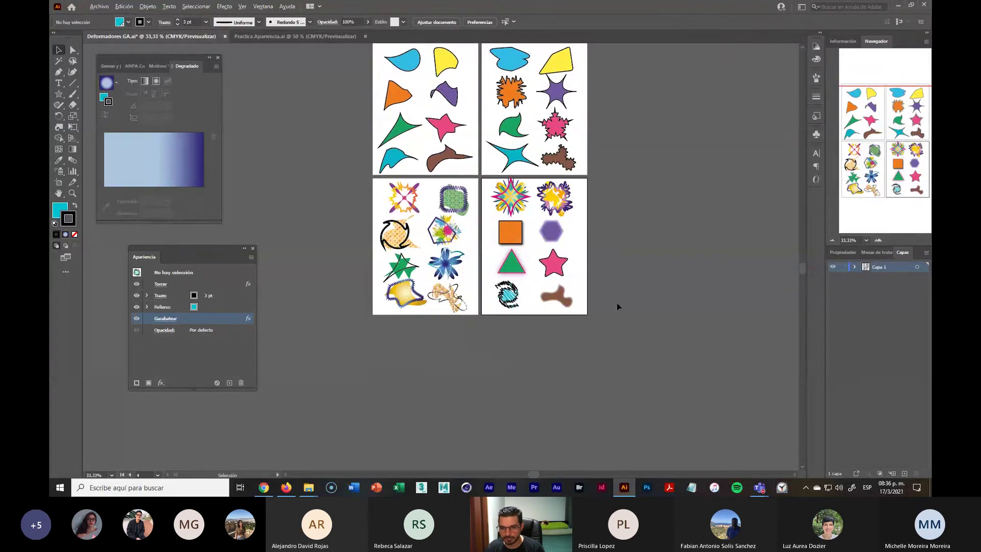
drag(584, 287, 549, 363)
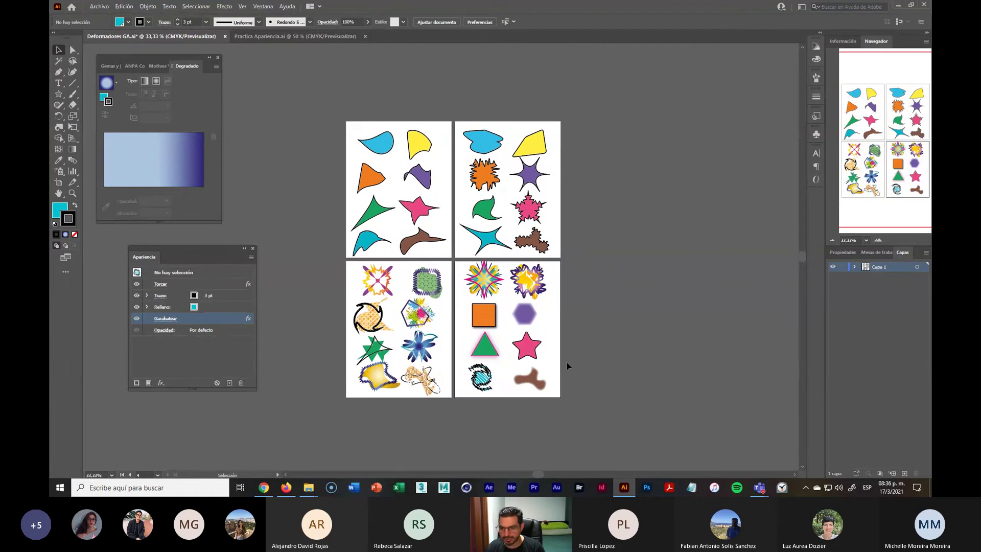
scroll(567, 366, up, 1)
drag(557, 363, 657, 400)
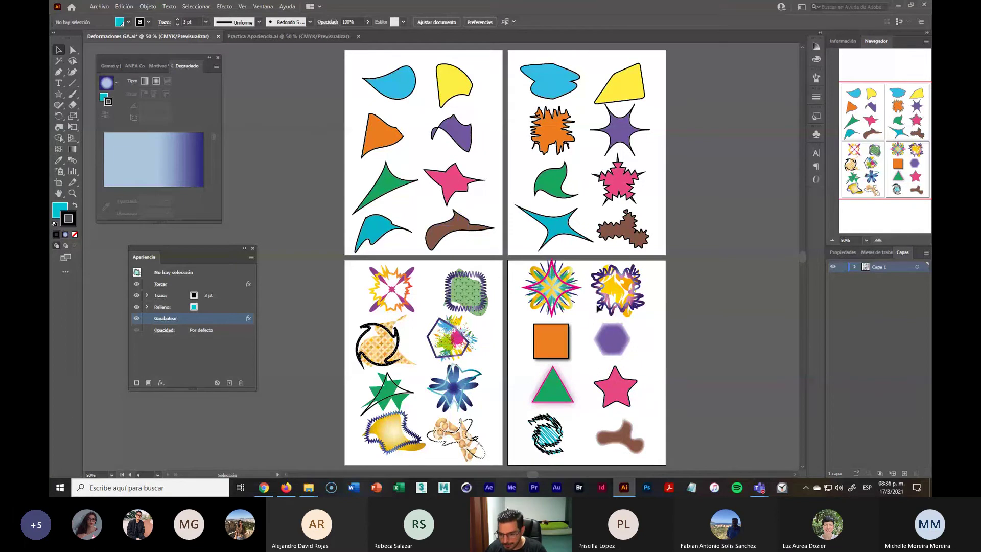
Step: Scale down all eight shapes on the fourth artboard together to fit within its margins, deselect them and save the document
drag(683, 457, 682, 455)
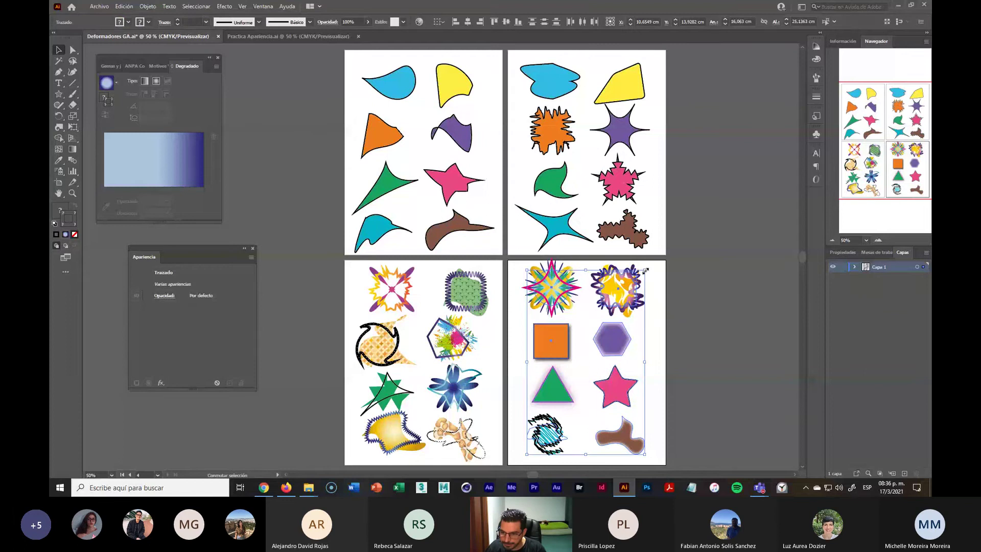
drag(646, 271, 657, 318)
click(657, 317)
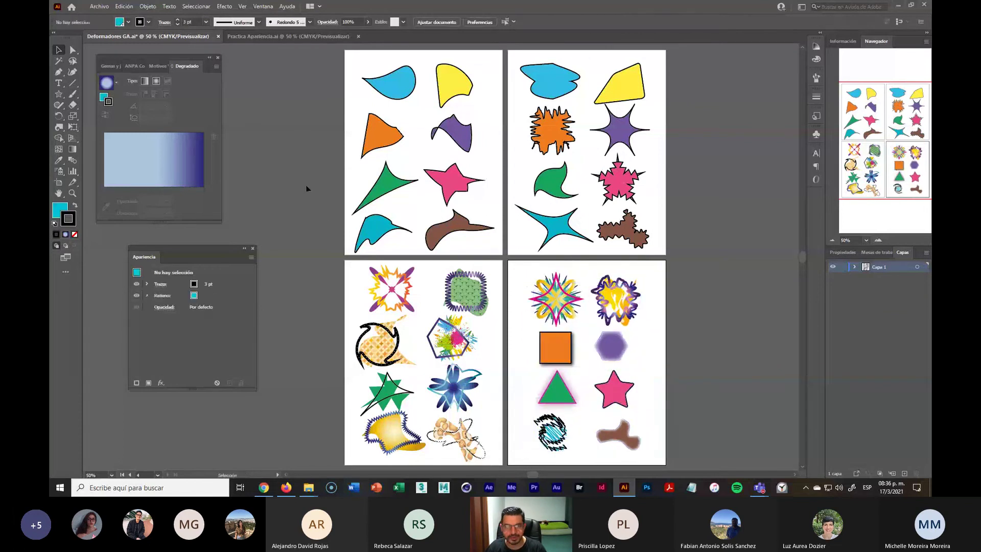
click(99, 6)
click(153, 94)
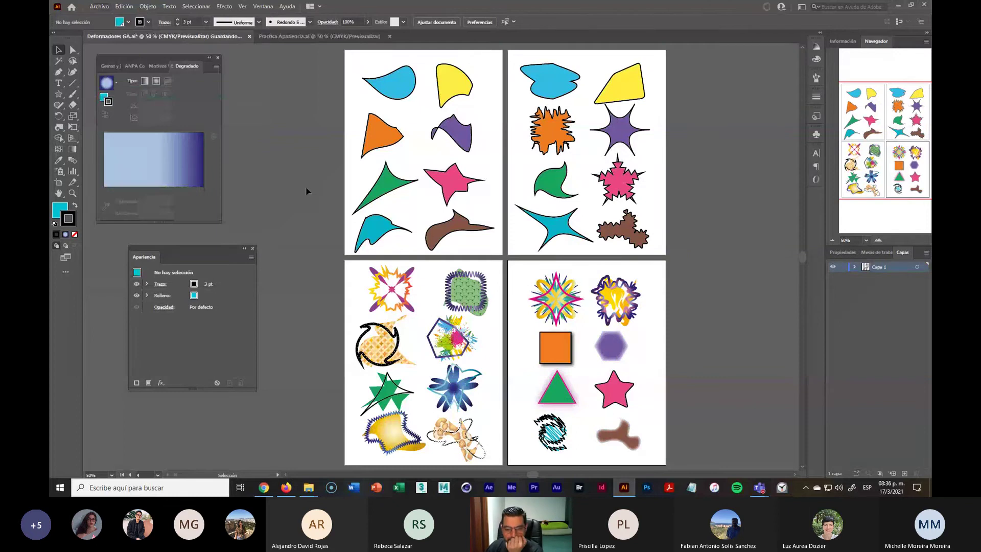
Step: Create a new Carta print document in centimetres, 21,59 × 27,94 cm, with 4 artboards
click(99, 6)
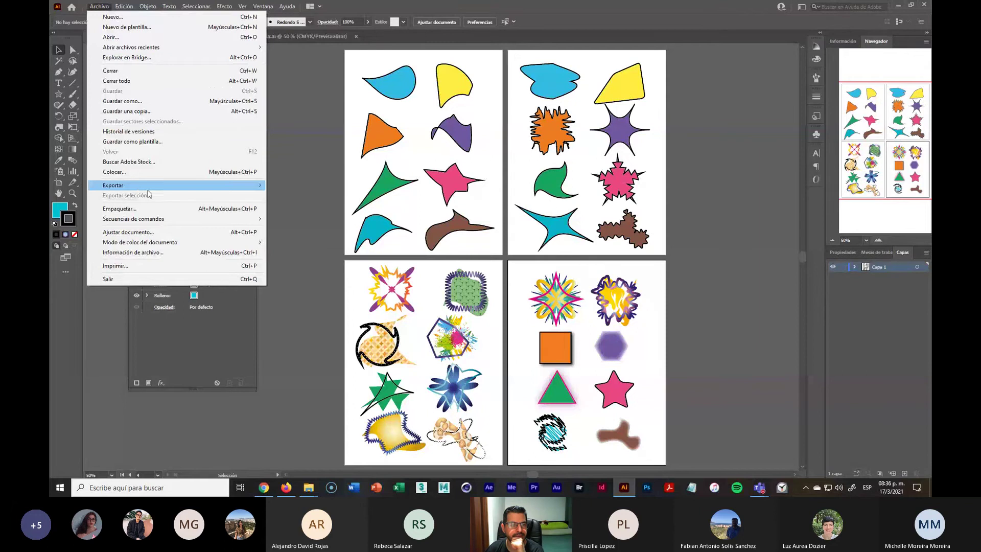
click(123, 18)
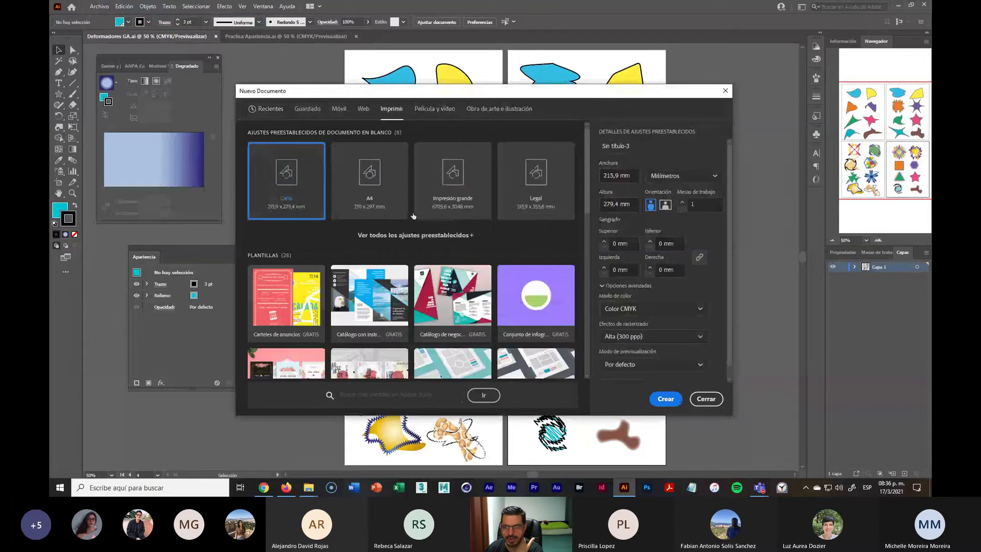
click(680, 176)
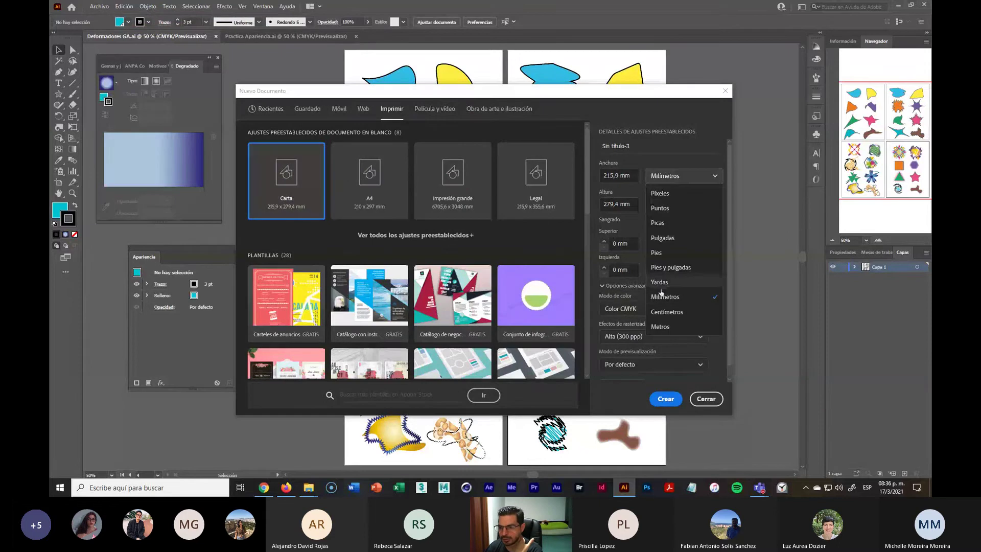
click(665, 312)
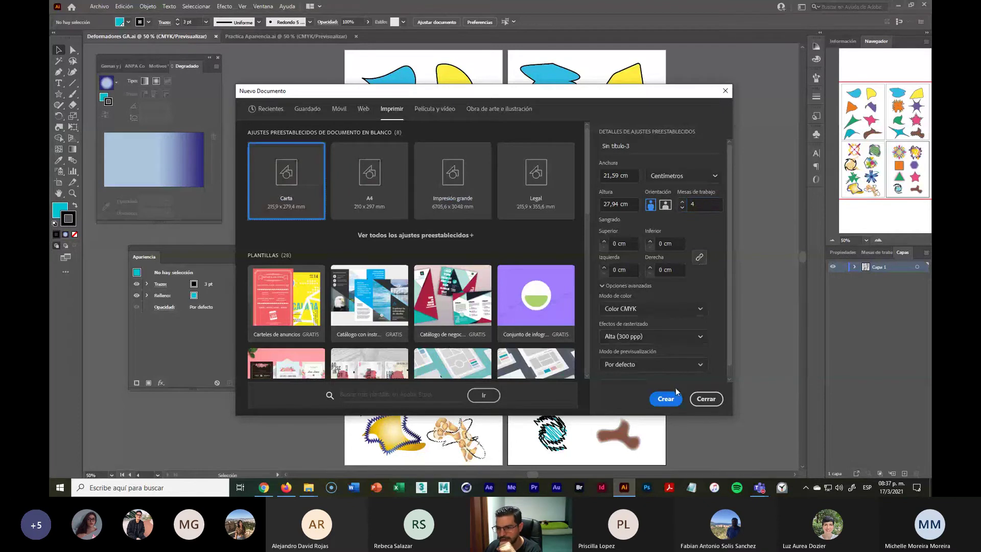
click(664, 398)
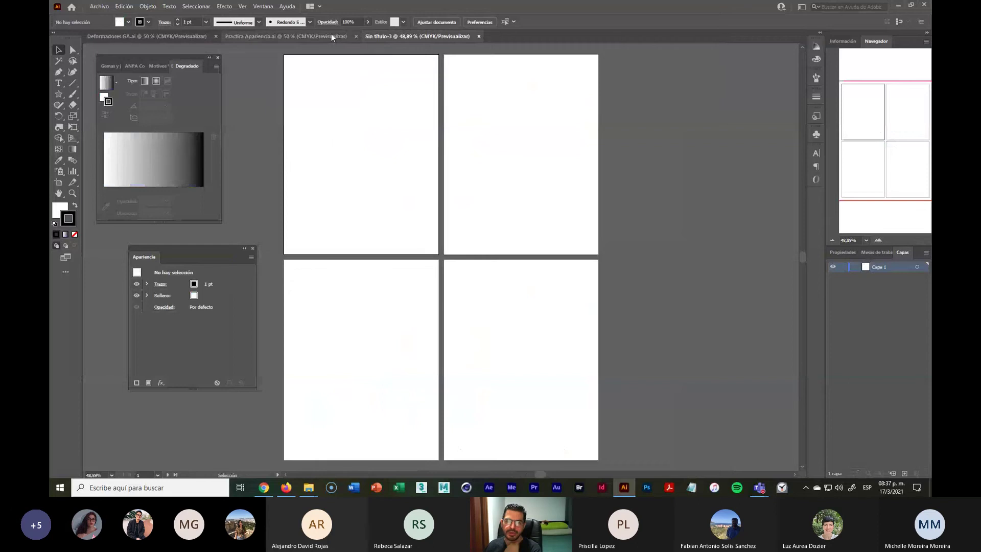
Step: Look over the finished line designs in Practica Apariencia.ai and return to the new blank document
click(331, 35)
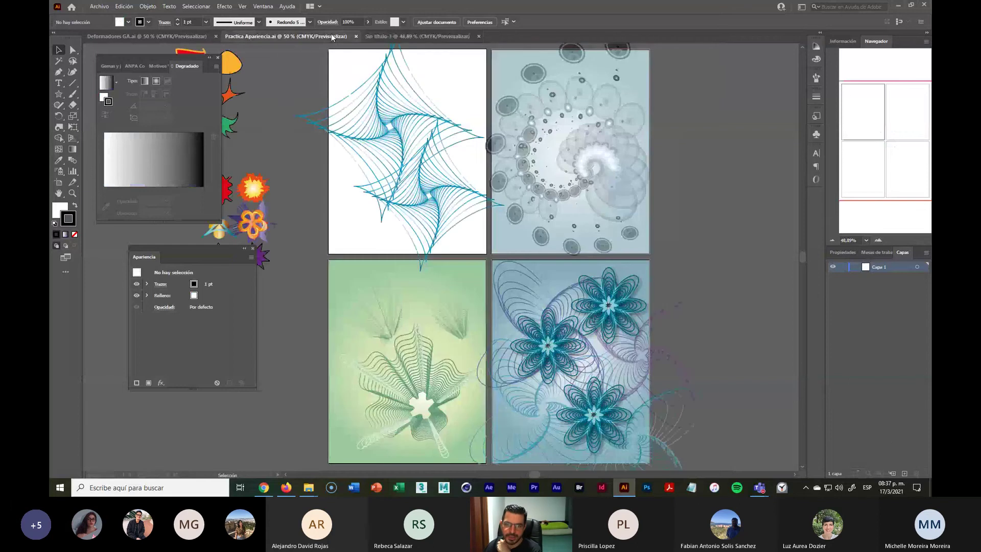
click(438, 189)
click(366, 183)
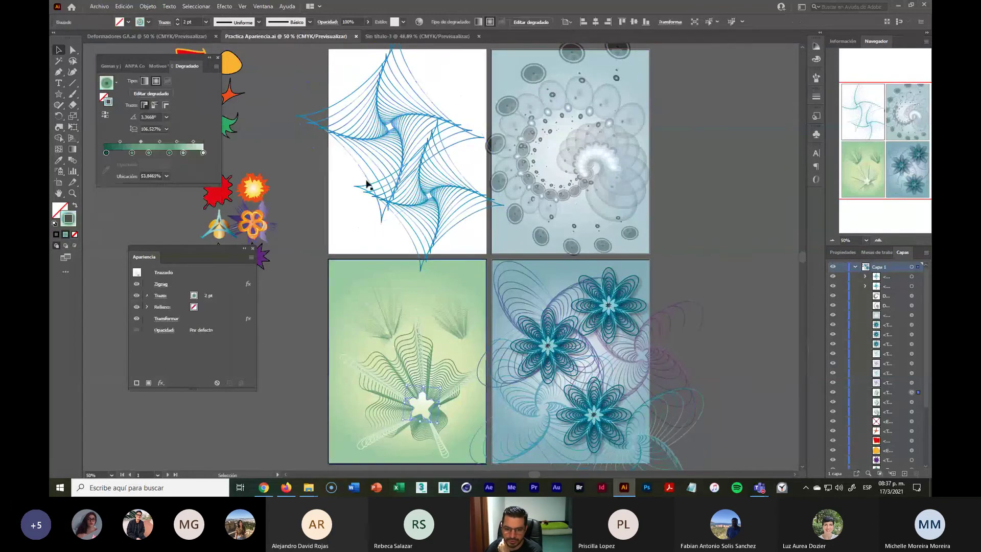
click(431, 35)
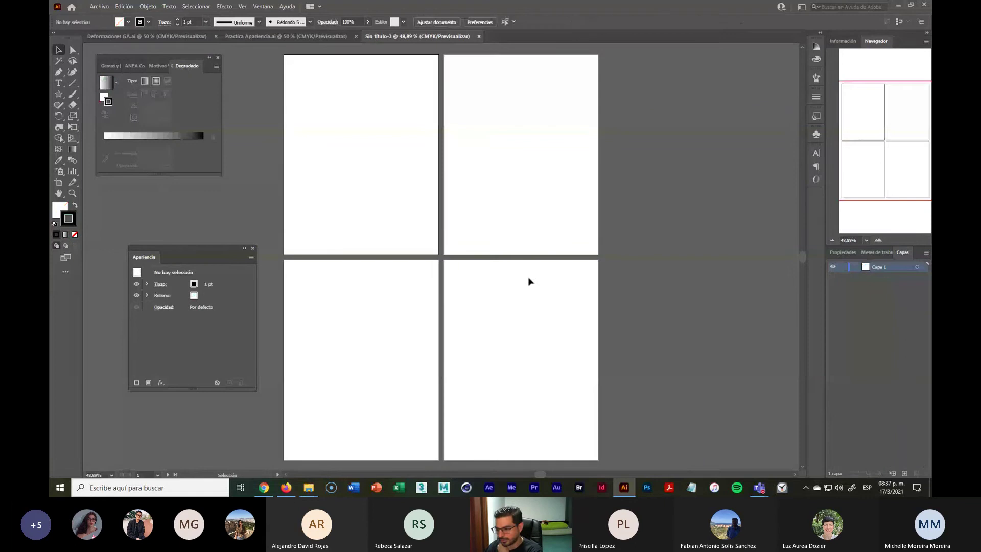
Step: Switch to Deformadores GA.ai and inspect the fills and strokes of several shapes on the third artboard
click(180, 36)
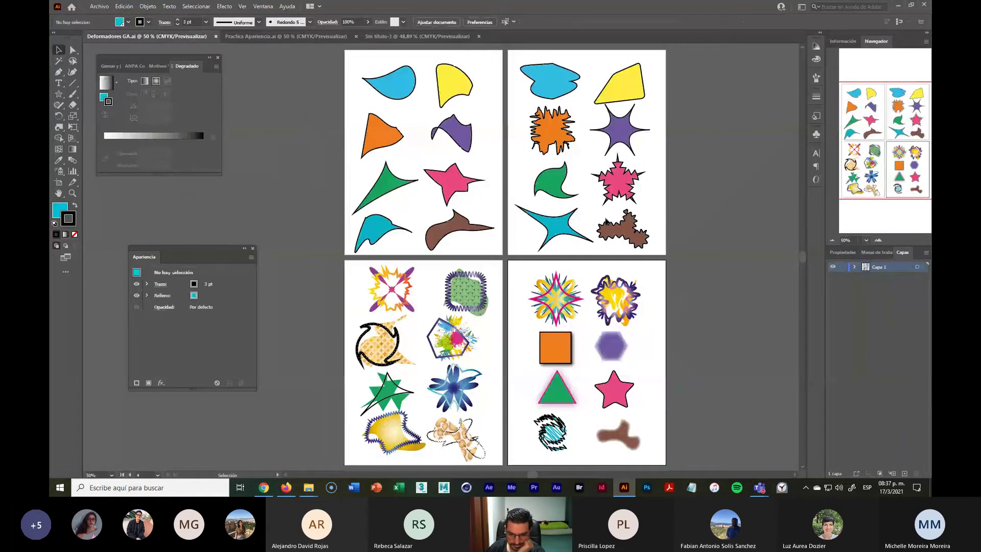
click(463, 354)
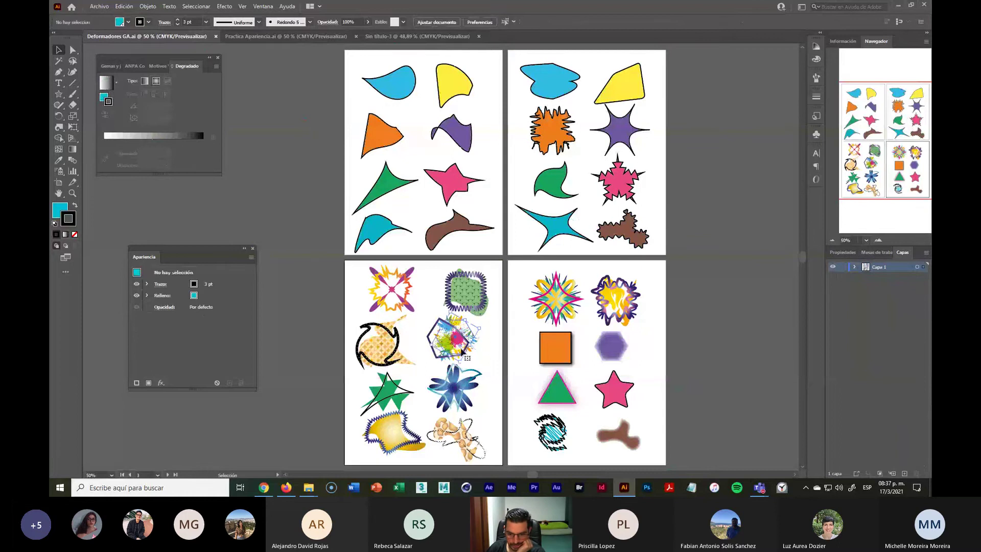
click(684, 354)
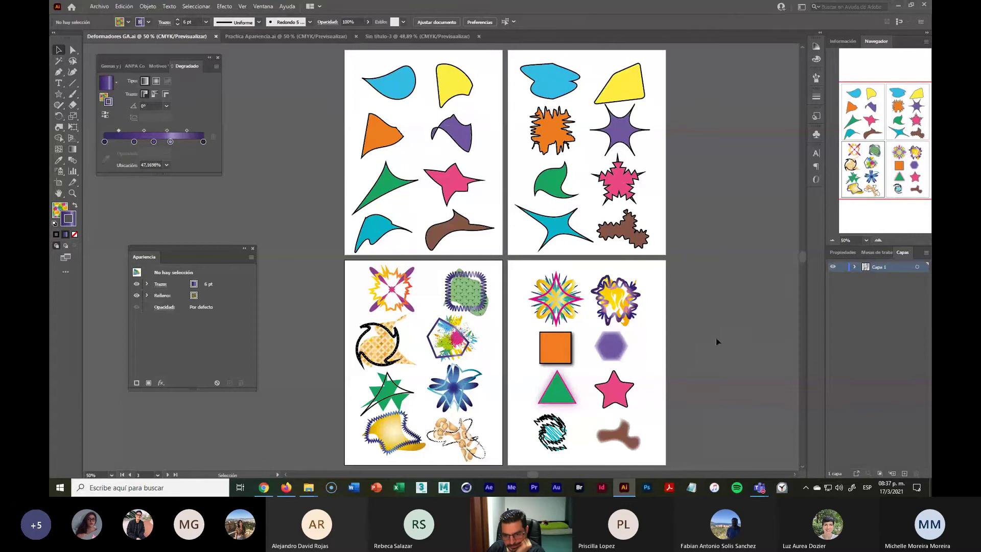
click(451, 341)
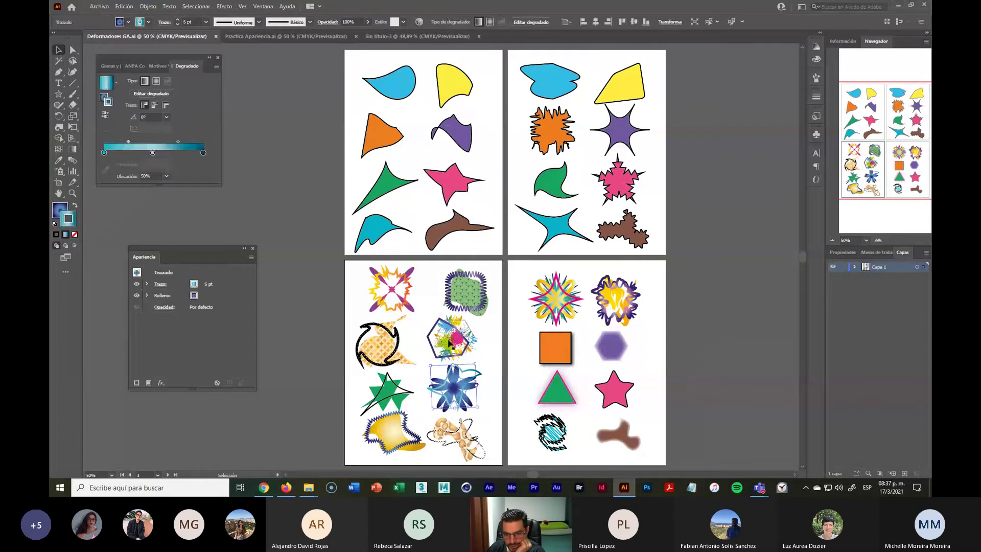
click(373, 355)
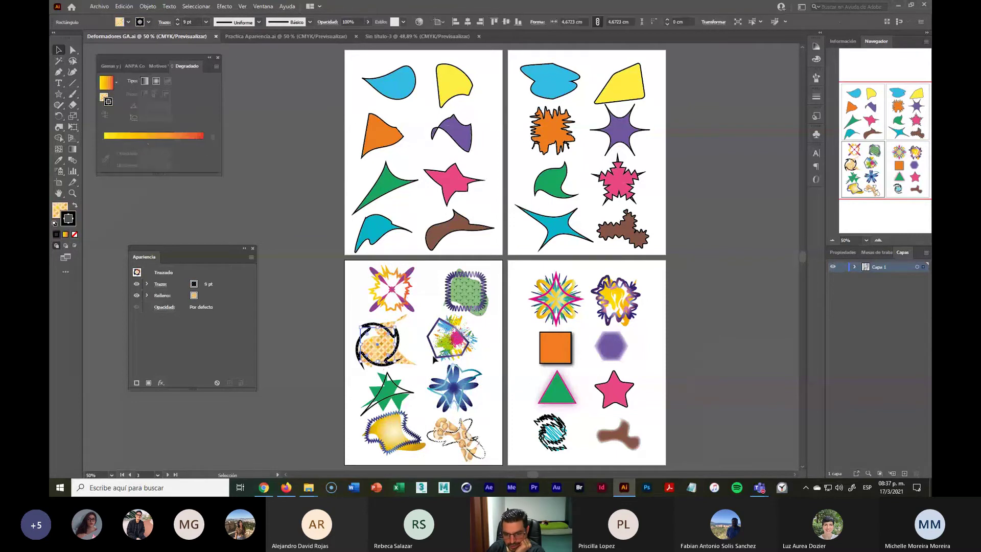
Step: Check the meeting and its chat in Microsoft Teams, and return to the new blank document in Illustrator
click(759, 488)
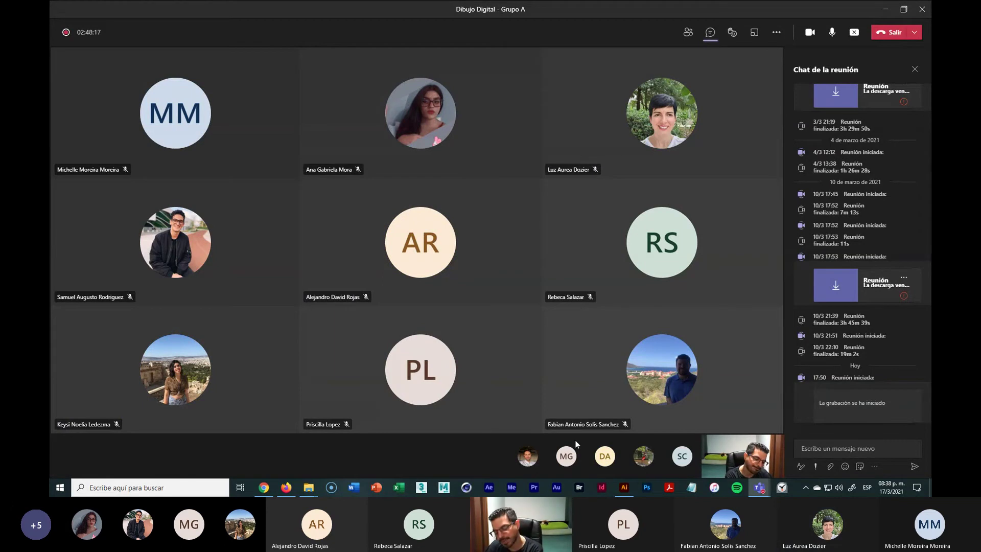
click(624, 487)
click(417, 36)
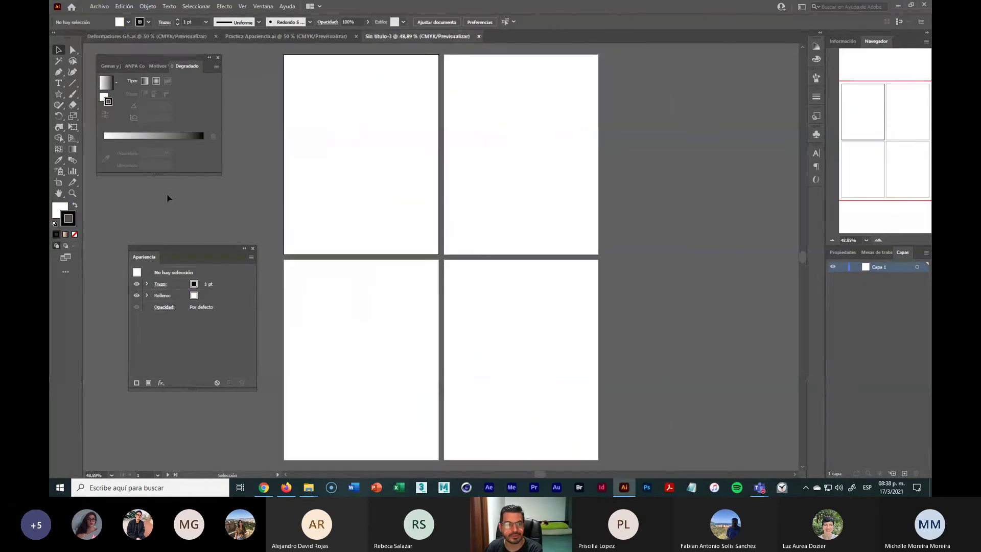
Step: Draw a five-pointed star about 6,75 × 6,42 cm in the upper half of the first artboard
drag(59, 94, 107, 142)
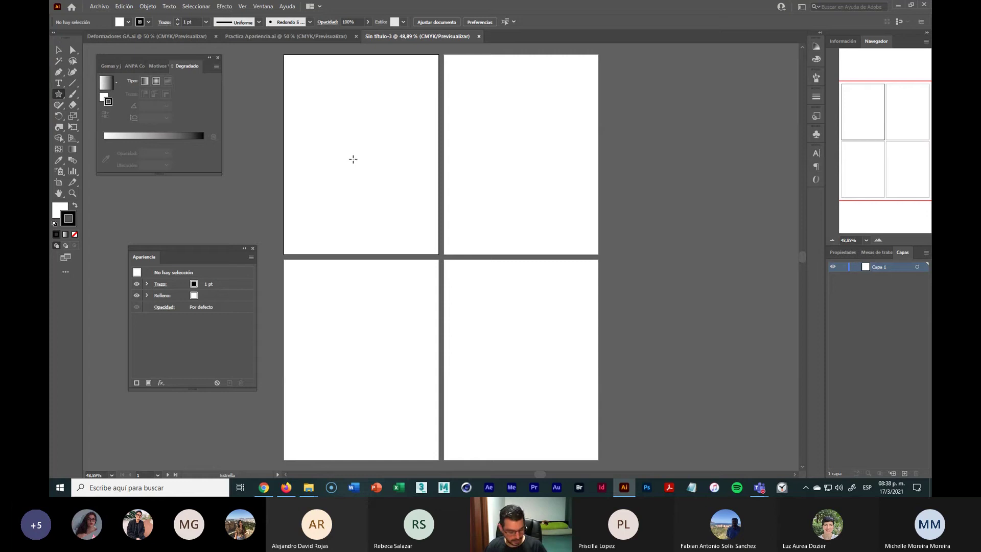
drag(350, 144, 367, 164)
click(63, 49)
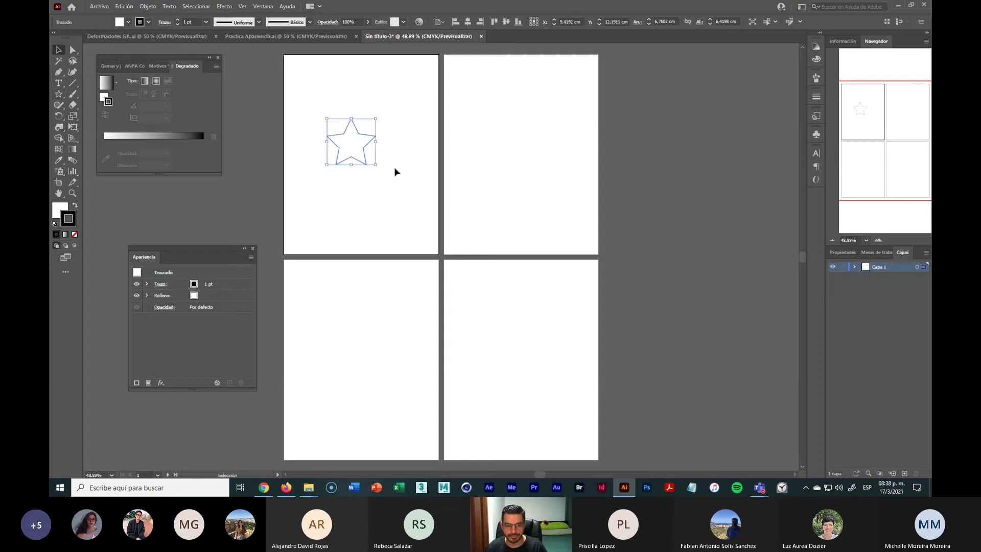
scroll(394, 169, up, 1)
scroll(389, 212, up, 2)
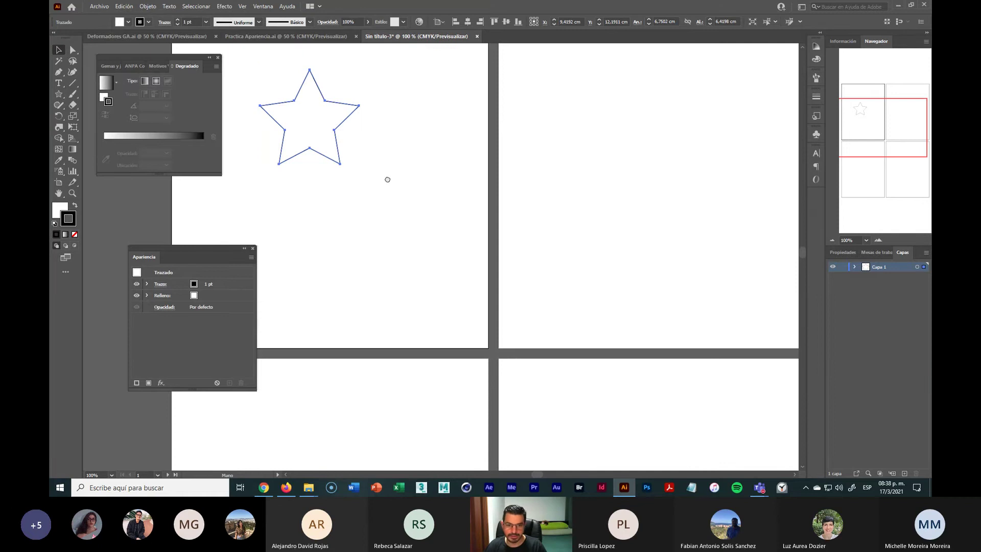
Step: Set the star's stroke weight to 3 pt and deselect it
drag(388, 178, 551, 239)
click(206, 23)
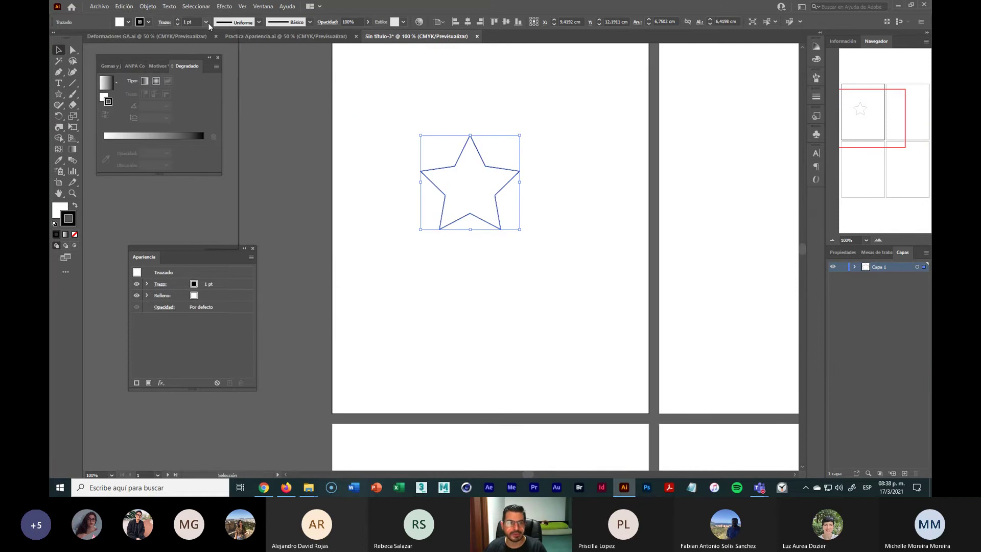
click(220, 97)
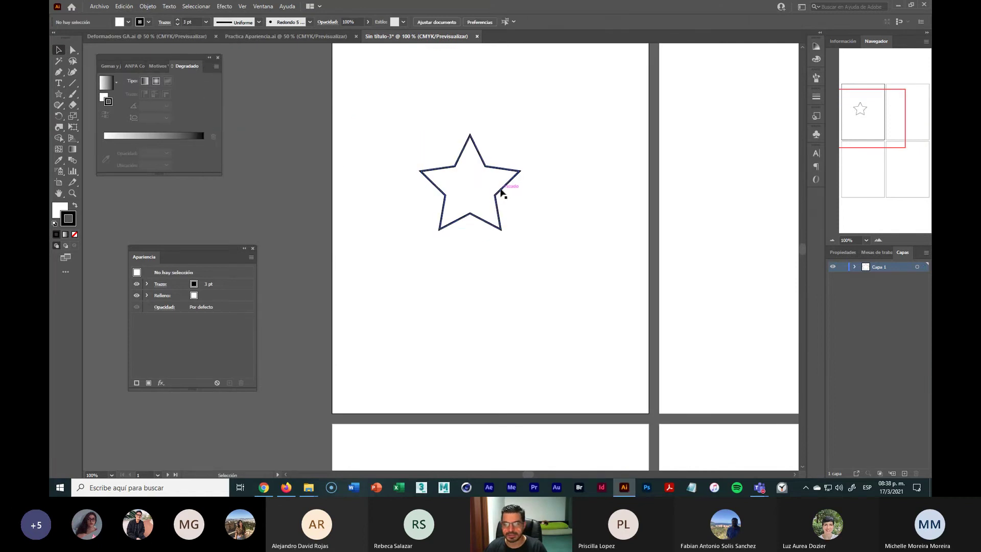
drag(504, 198, 497, 243)
scroll(550, 200, down, 2)
scroll(550, 200, up, 1)
click(539, 243)
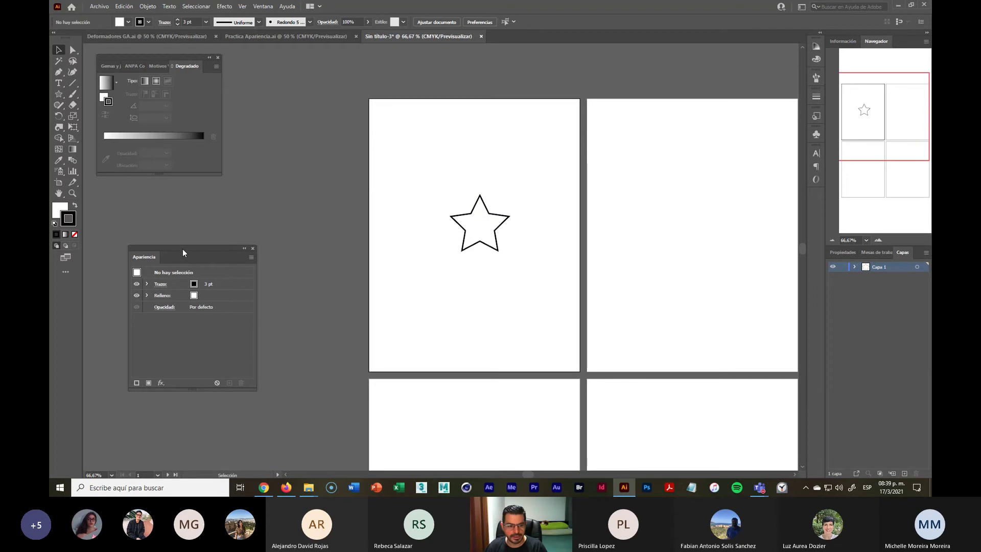
Step: Move the floating Appearance panel up near the Gradient panel and inspect its stroke and fill entries
drag(182, 250, 166, 209)
click(202, 246)
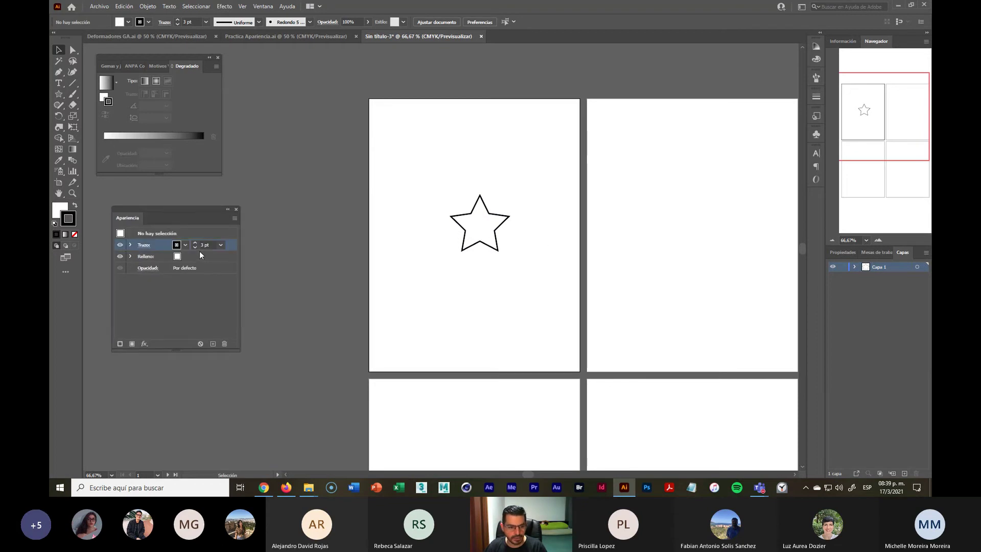
click(199, 254)
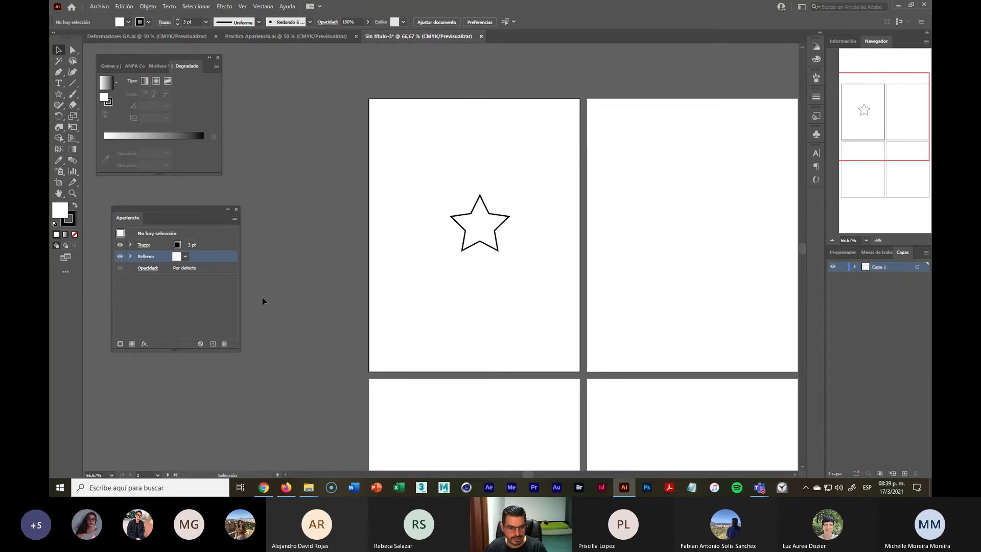
click(190, 300)
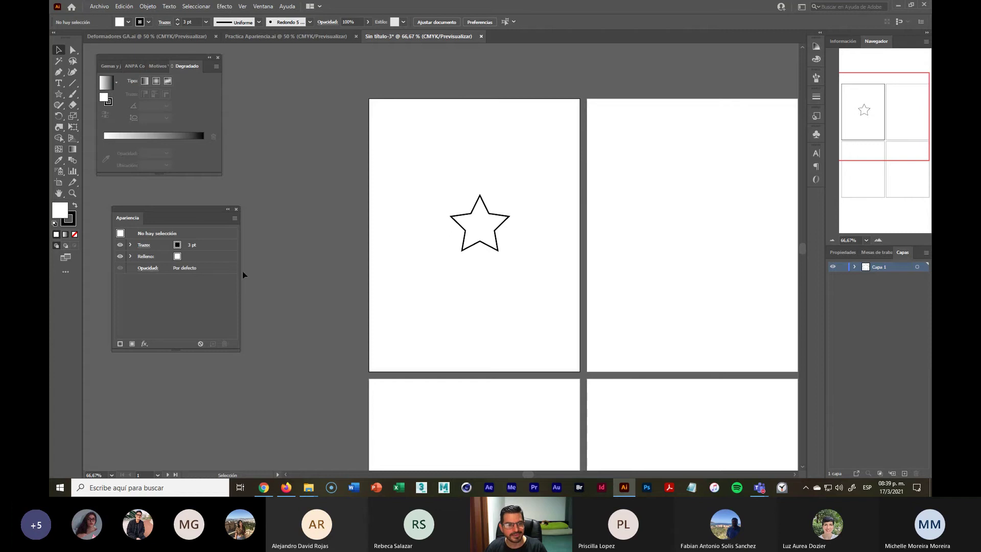
Step: Remove the star's fill by setting it to none, leaving only the stroke
drag(435, 180, 515, 266)
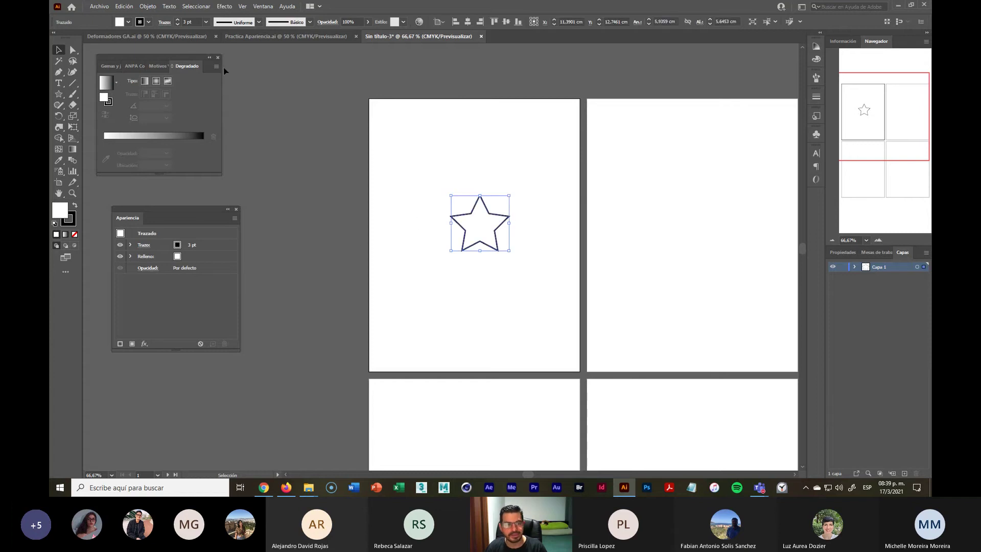
click(127, 23)
click(56, 38)
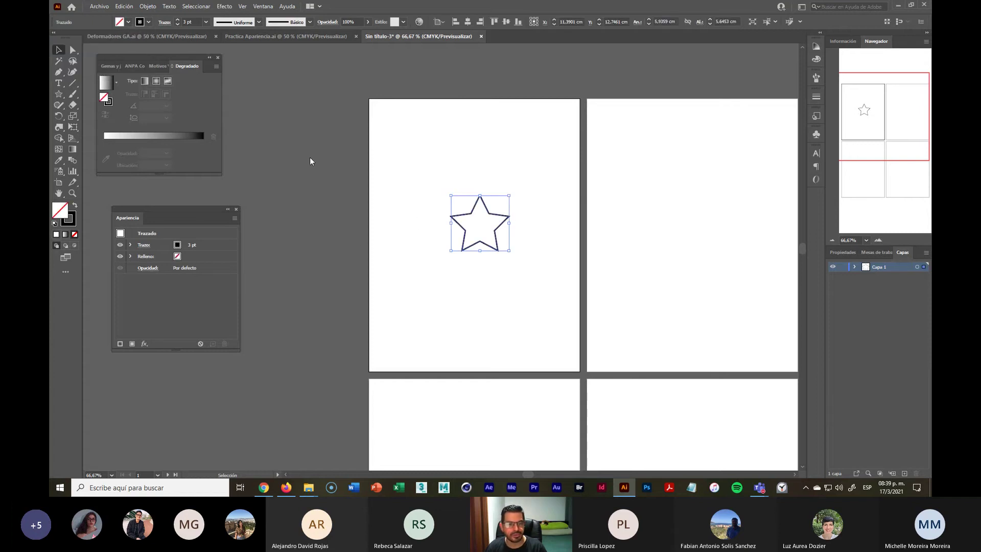
click(561, 231)
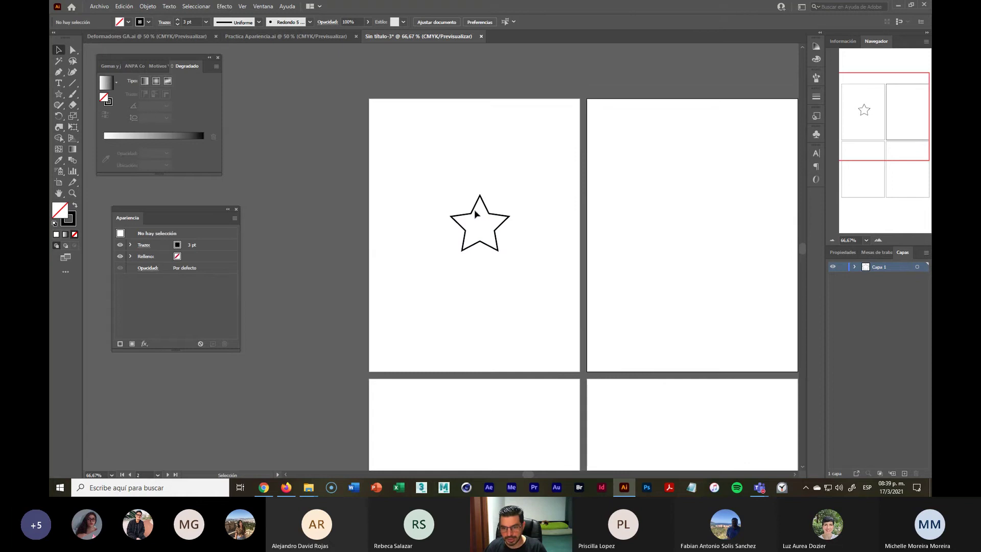
drag(461, 201, 507, 245)
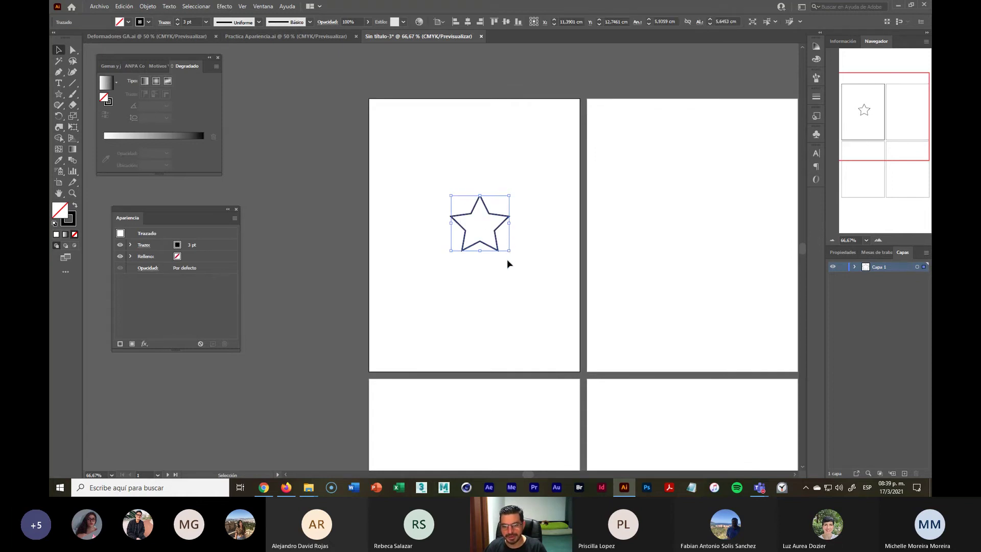
click(528, 216)
drag(425, 176, 555, 288)
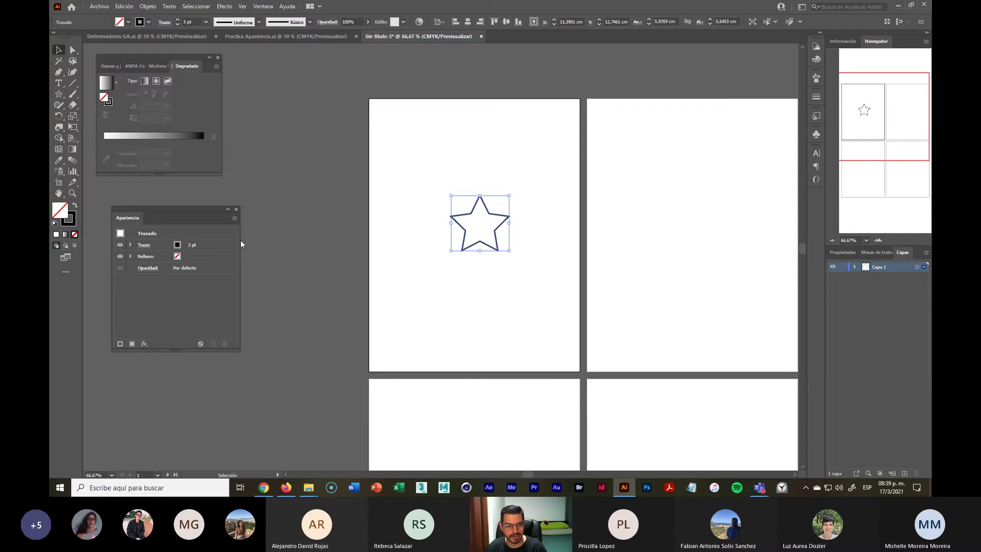
click(341, 217)
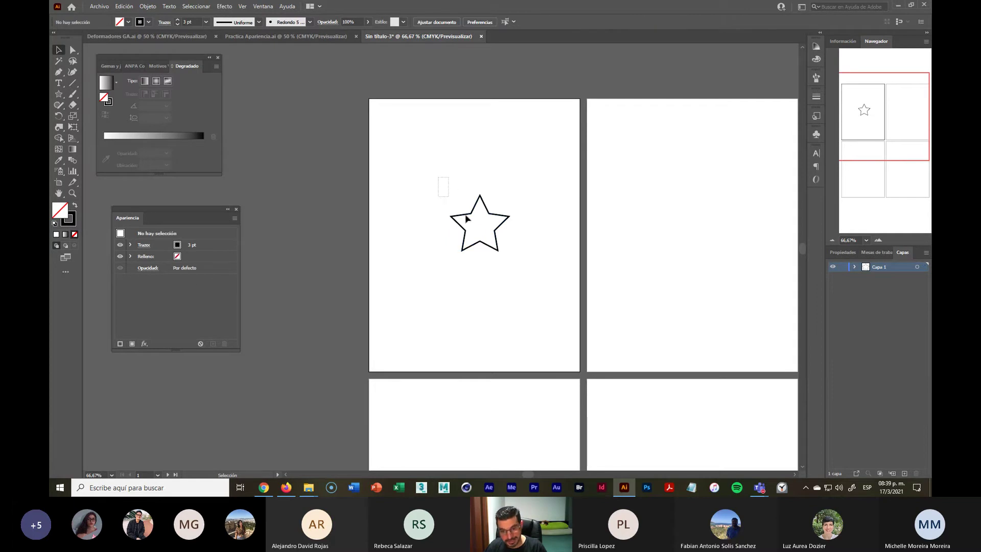
drag(438, 177, 436, 265)
key(space)
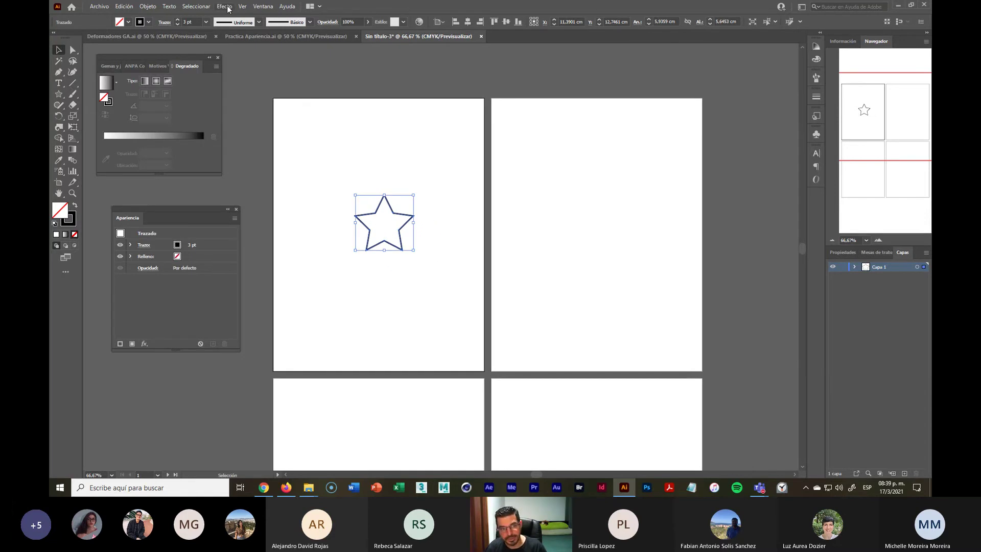
click(226, 7)
mouse_move(300, 88)
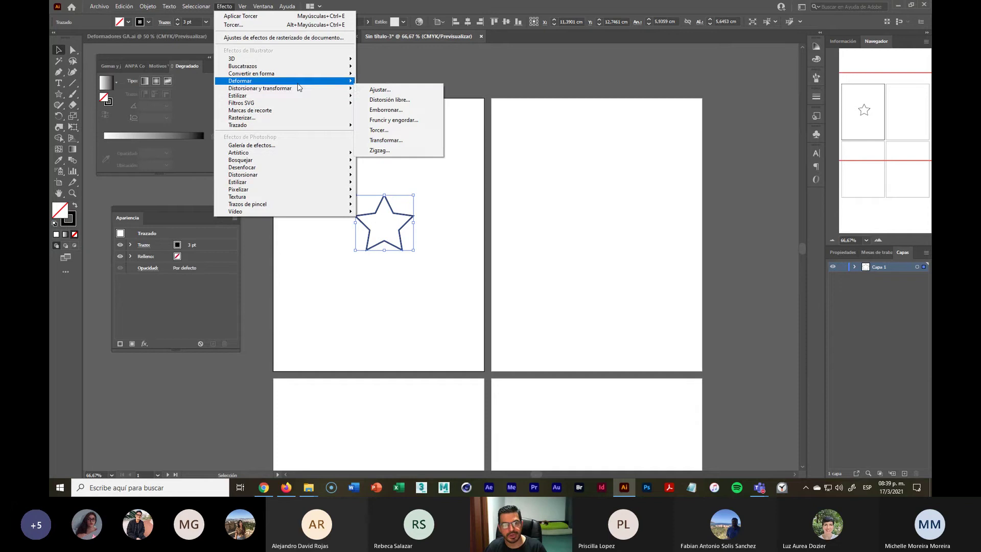
click(406, 145)
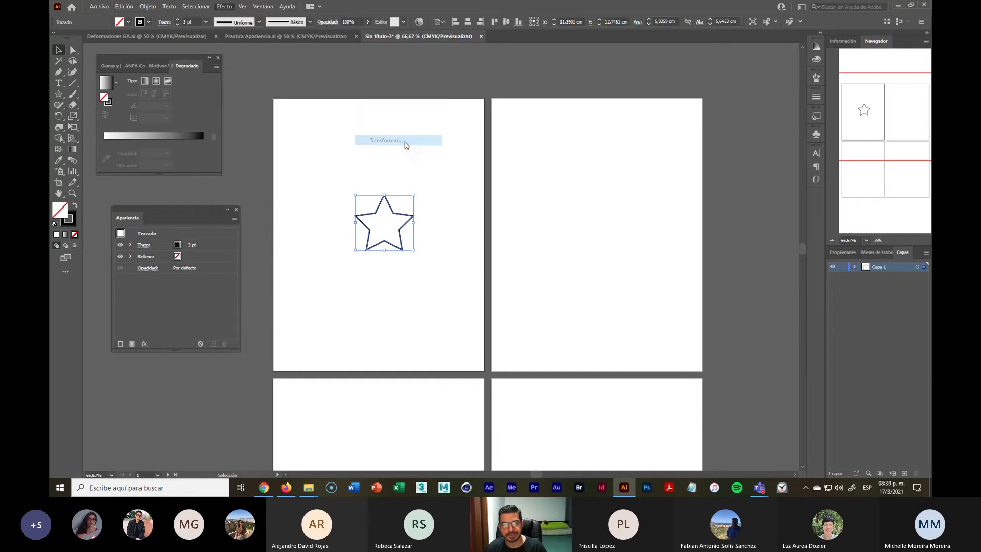
drag(639, 107, 609, 114)
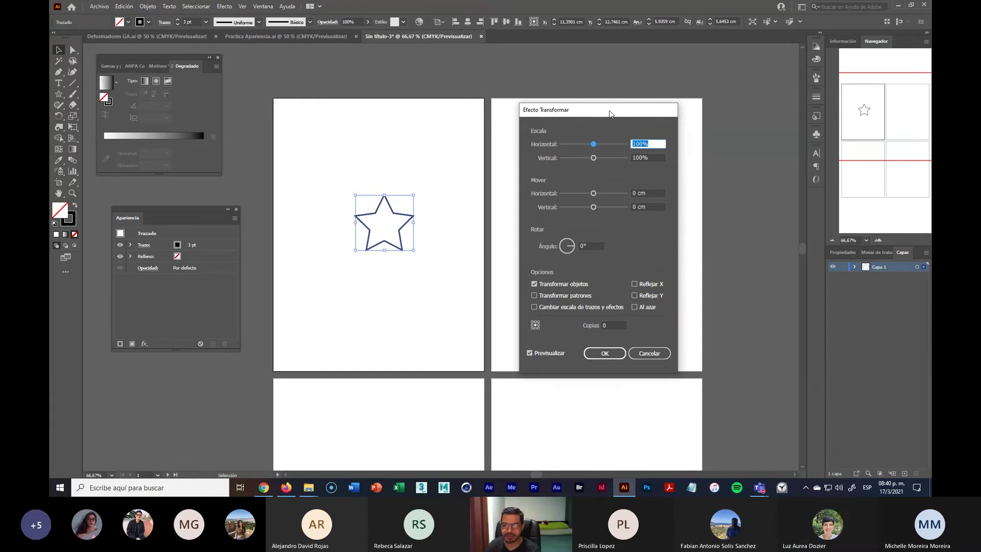
click(645, 353)
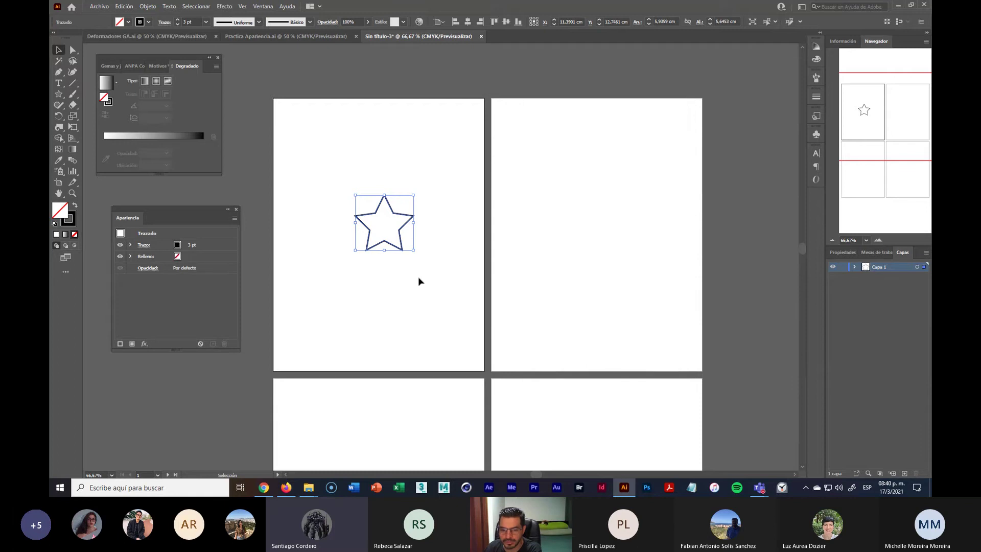
Step: Shift the star slightly down and left on the first artboard, to about X 10.8 cm and Y 13.28 cm, and keep it selected
click(398, 261)
mouse_move(388, 247)
mouse_down()
mouse_move(405, 235)
mouse_move(390, 235)
mouse_move(382, 252)
mouse_up()
click(389, 250)
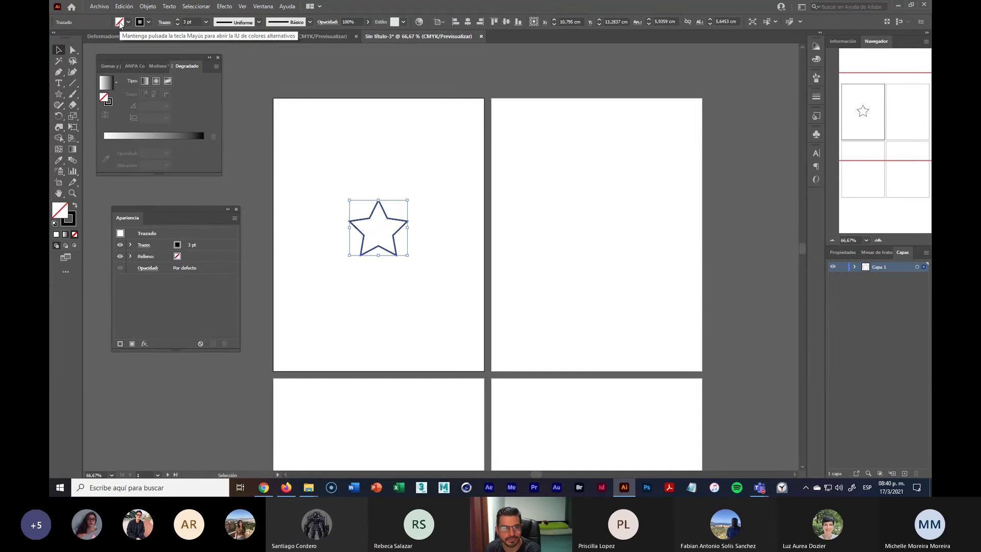
click(376, 156)
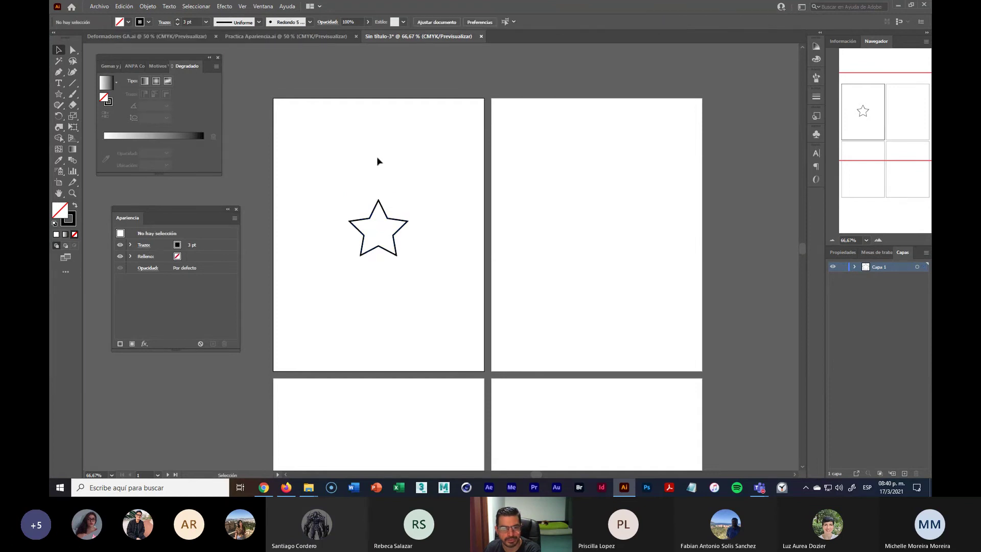
drag(341, 195, 451, 305)
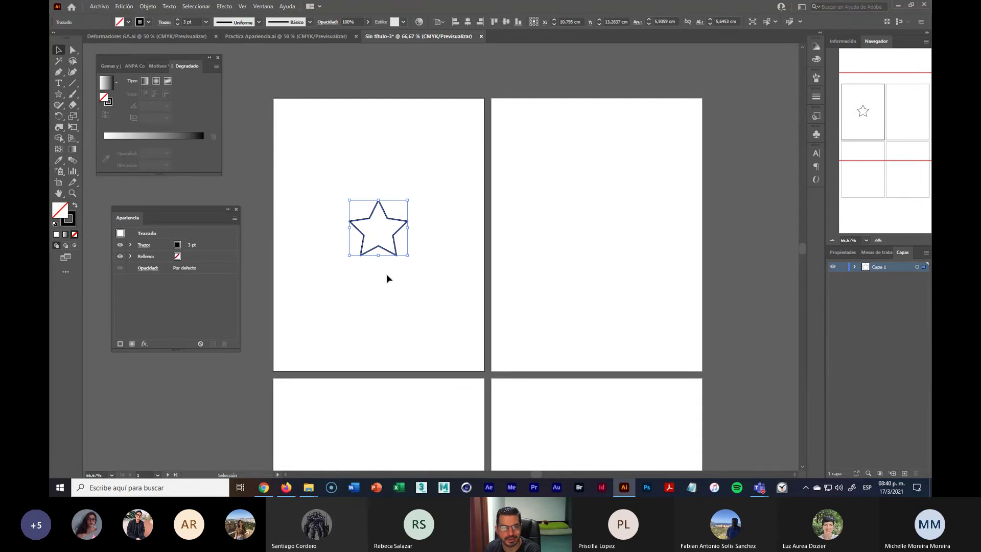
Step: Check the stroke entry of the selected star in the Appearance panel, leaving no entry highlighted
drag(171, 210, 180, 213)
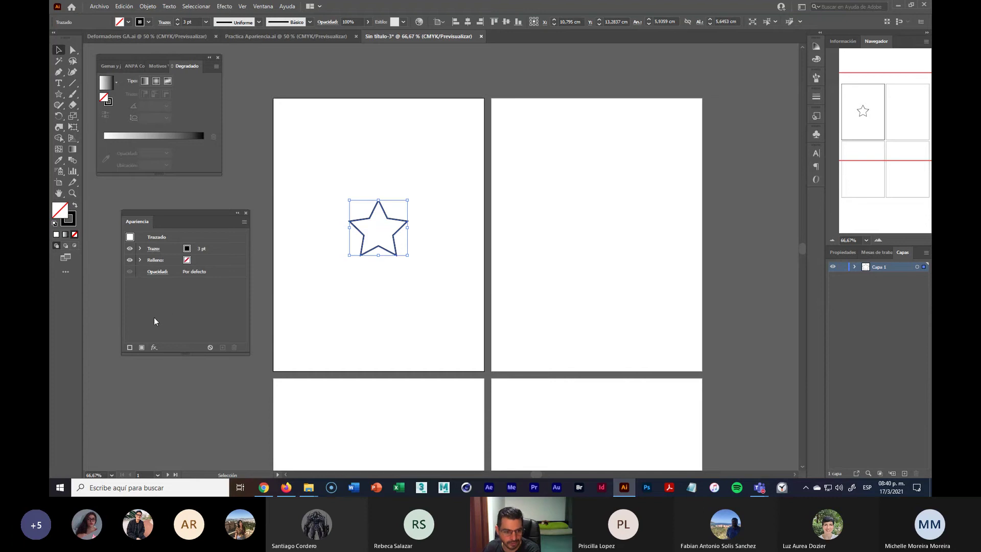
click(180, 248)
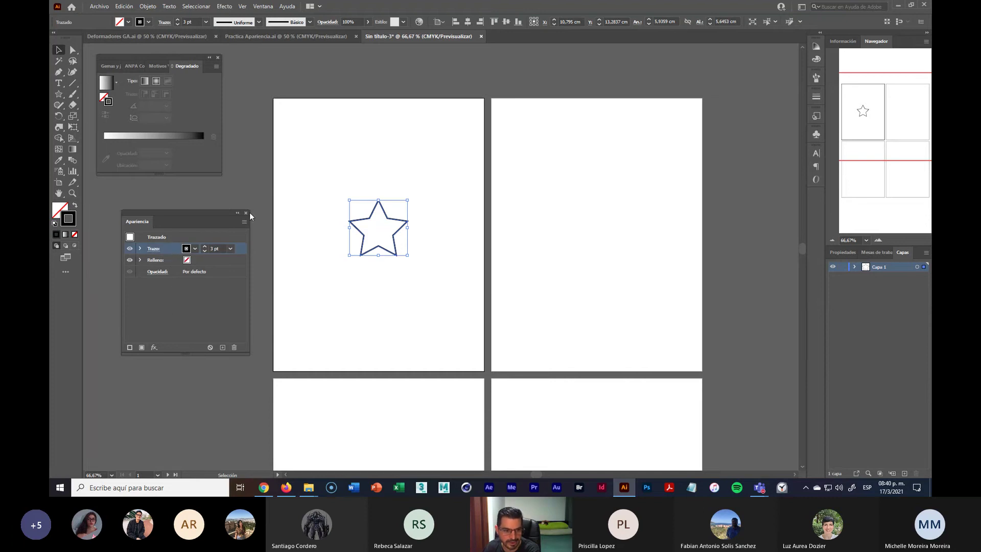
click(173, 305)
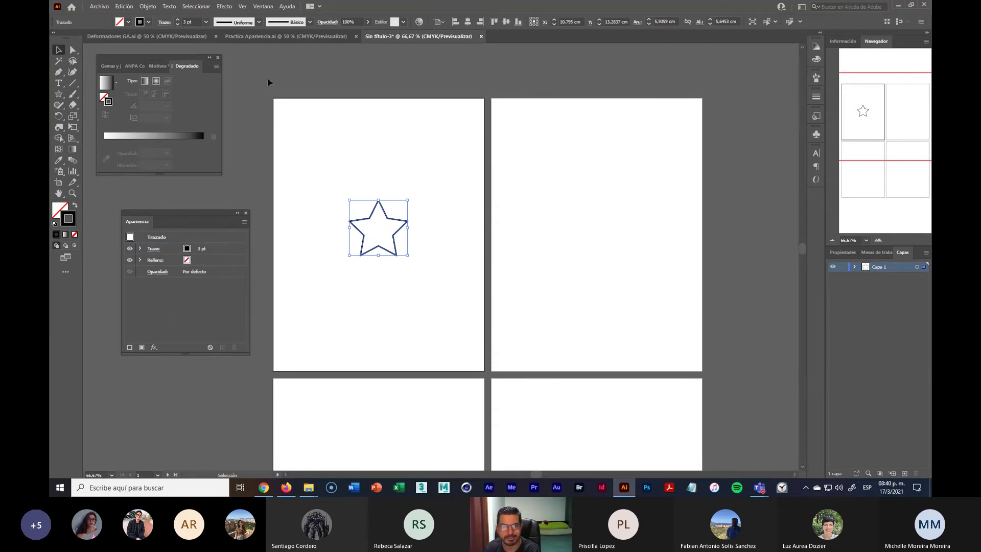
Step: Start a Distort & Transform > Transform effect on the star with 15 copies
click(224, 7)
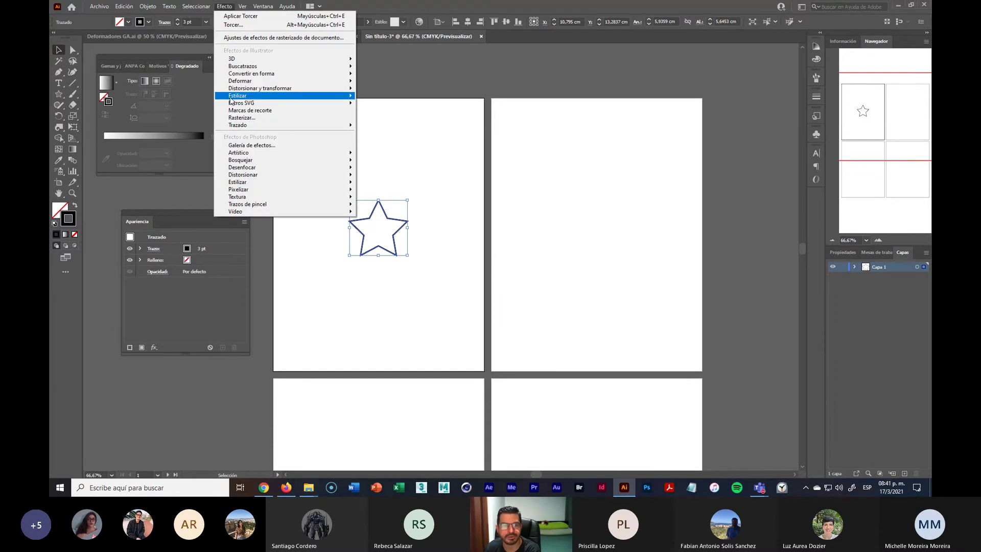
mouse_move(233, 98)
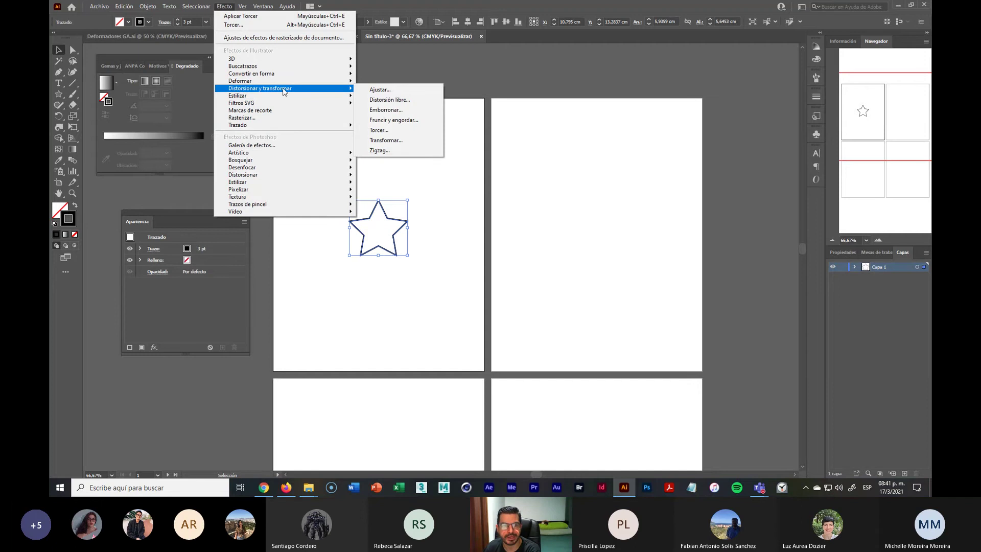
click(419, 142)
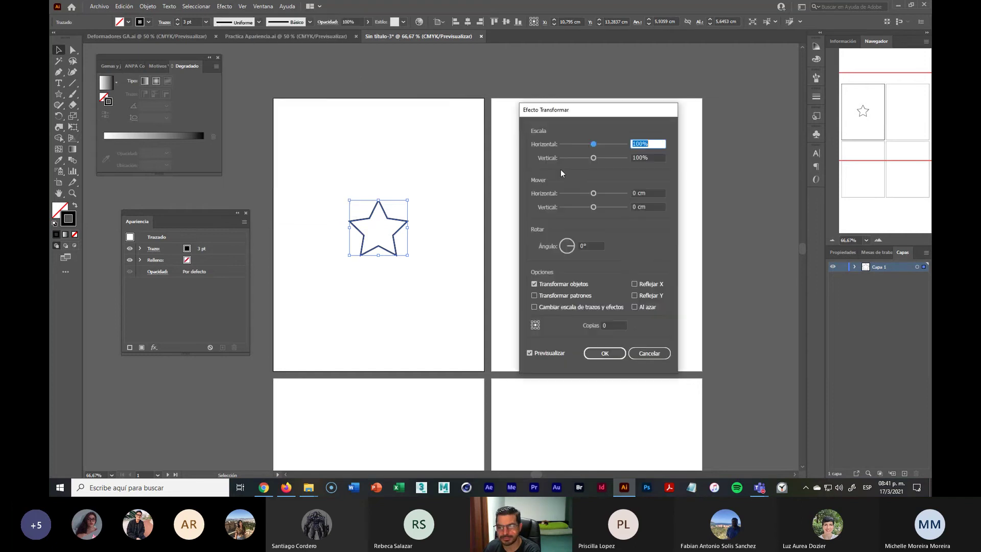
double_click(613, 326)
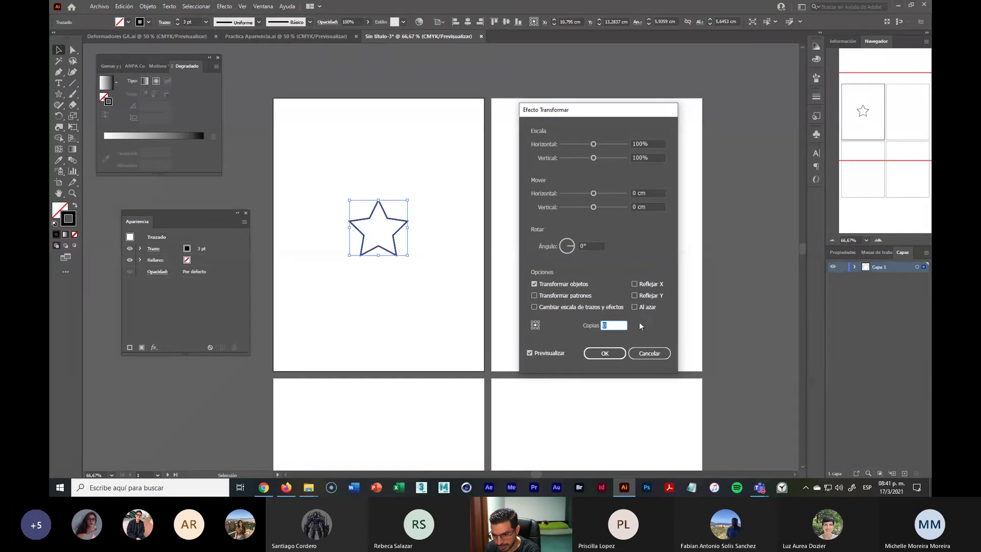
text(15)
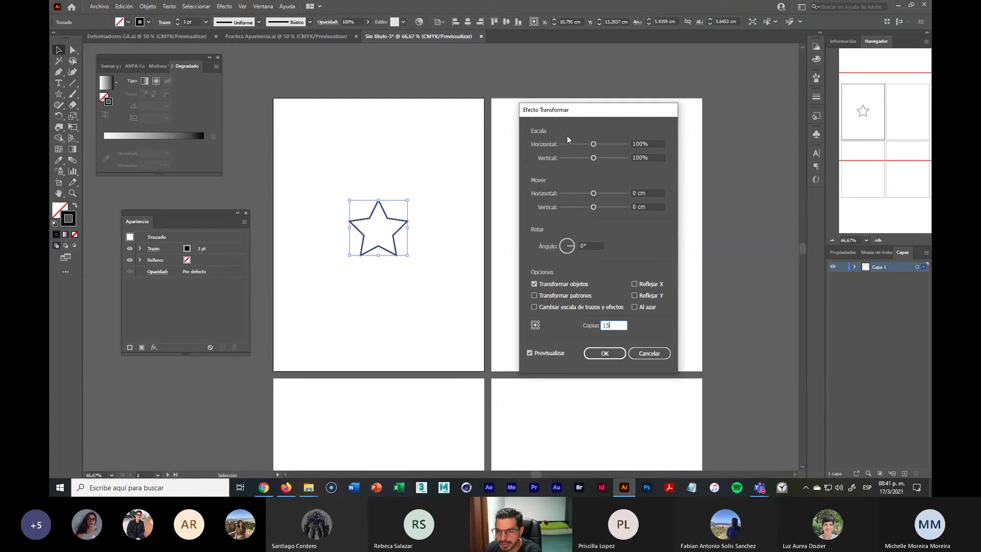
Step: Try scaling the star copies to about 106% horizontally and 107% vertically in the Transform effect
drag(593, 145, 596, 148)
click(593, 158)
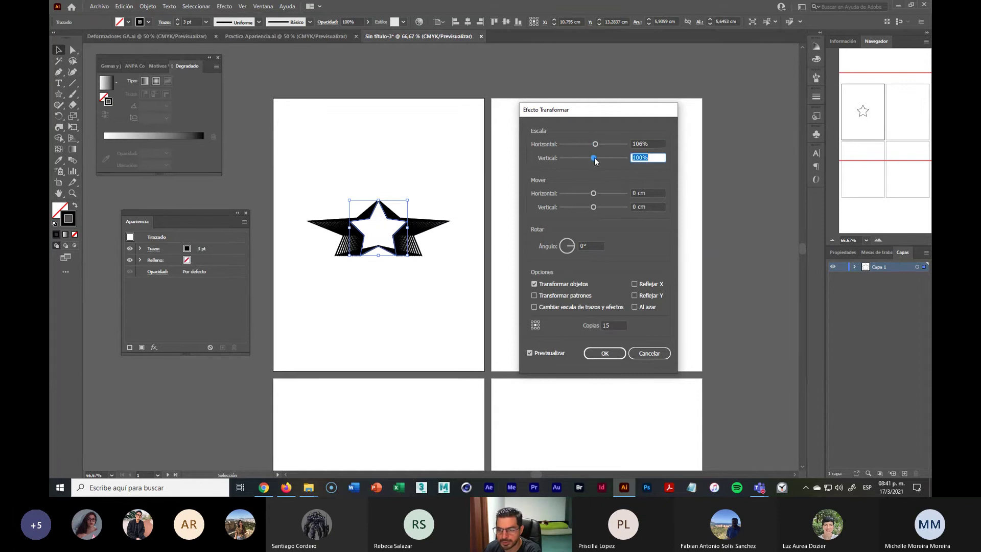
drag(594, 160, 597, 161)
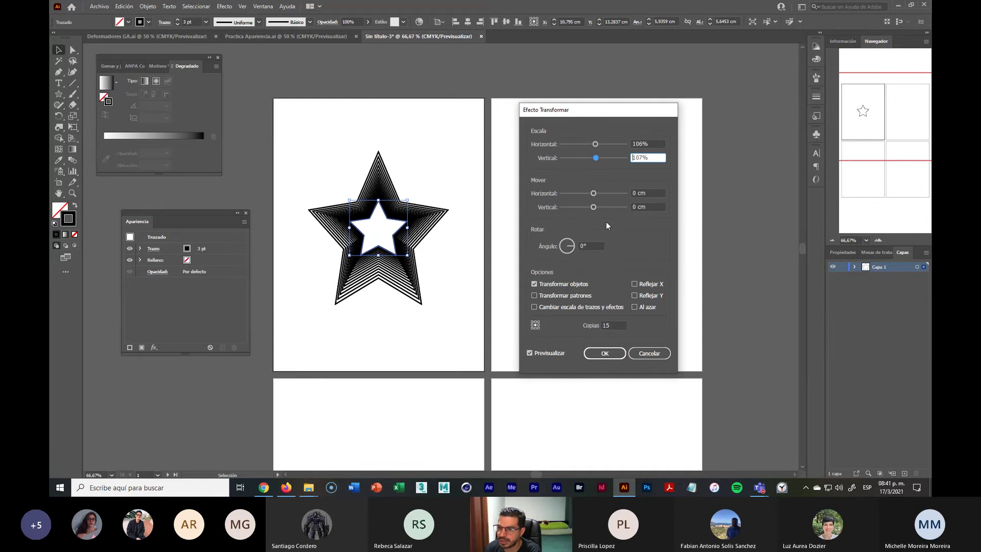
Step: Set both the horizontal and vertical scale of the Transform effect to 108%
double_click(640, 143)
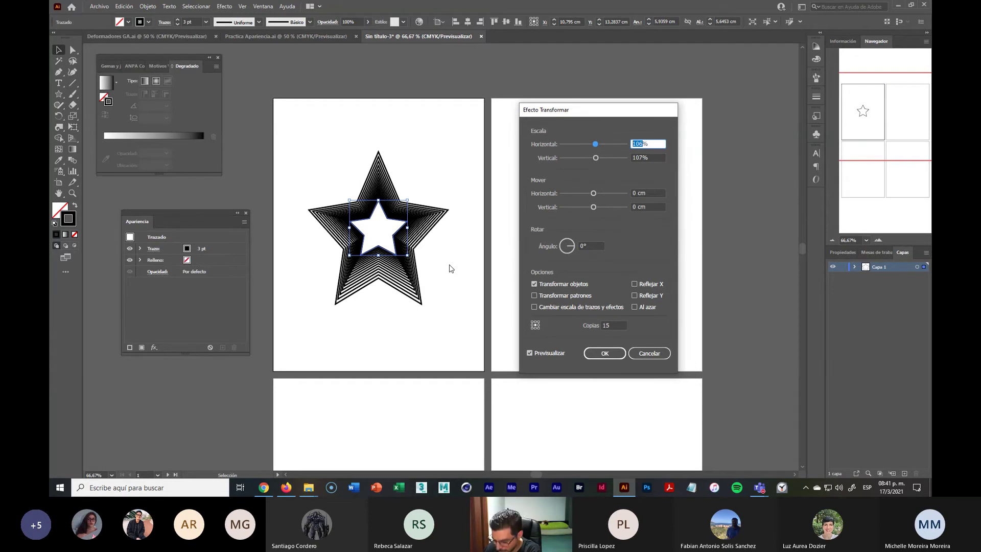
text(108)
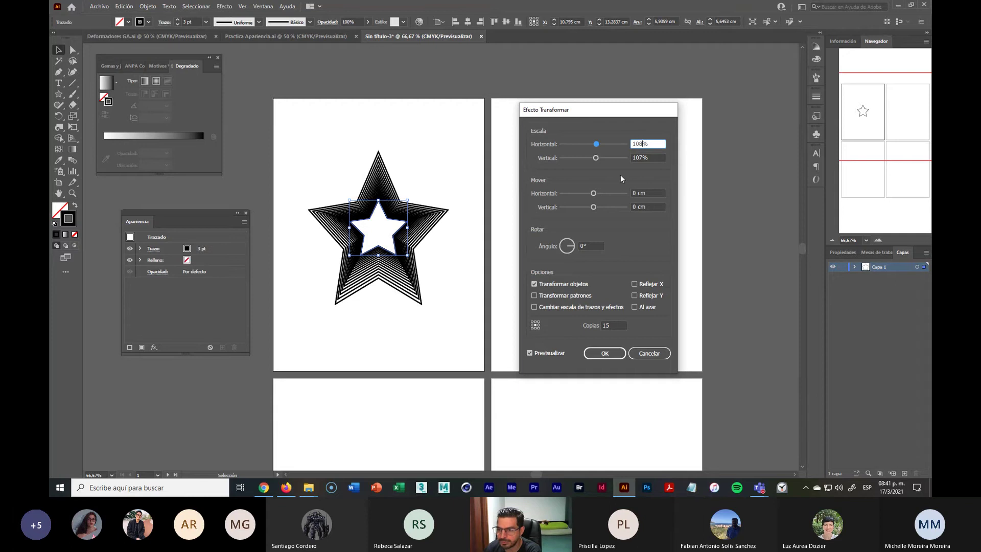
double_click(643, 157)
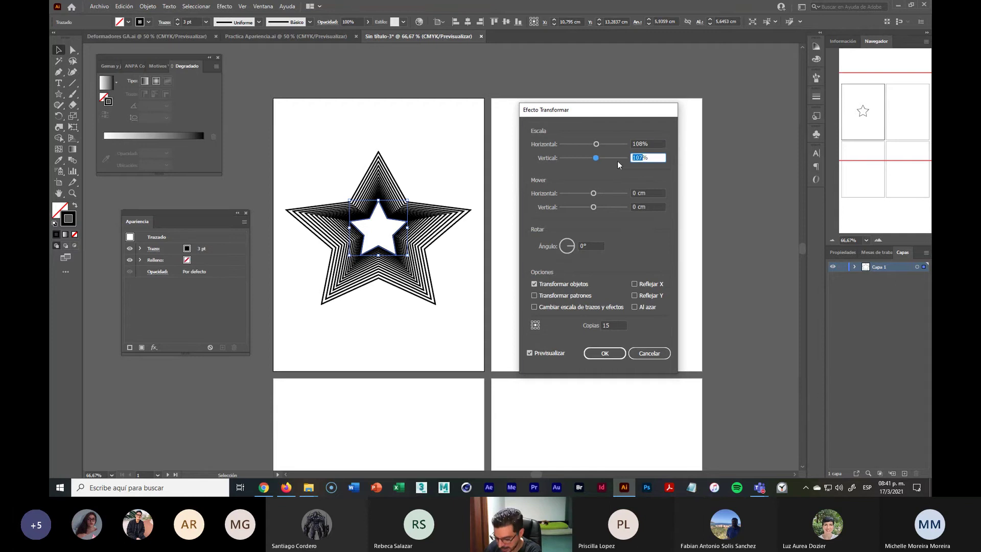
text(108)
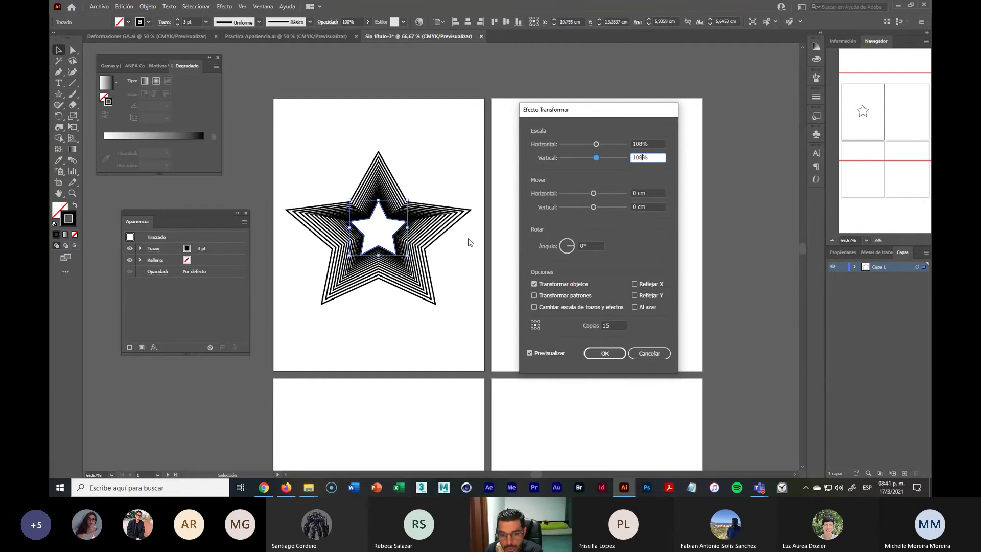
Step: Offset the star copies horizontally by about -0.0706 cm in the Transform effect, keeping the vertical offset at 0 cm
drag(594, 196, 593, 207)
click(594, 207)
click(593, 208)
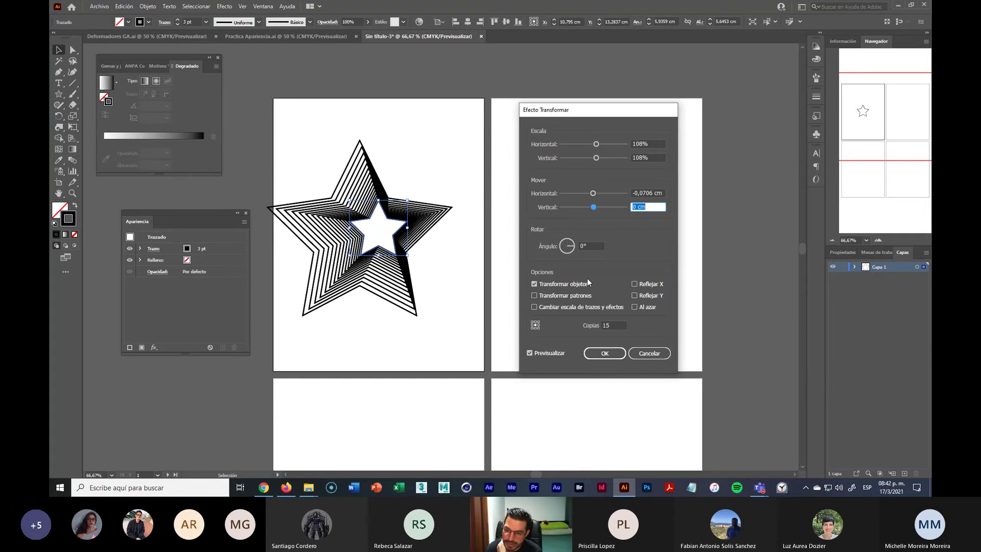
Step: Try several rotation angles for the star copies in the Transform effect, including 330°, 232°, 222° and 285°
click(571, 247)
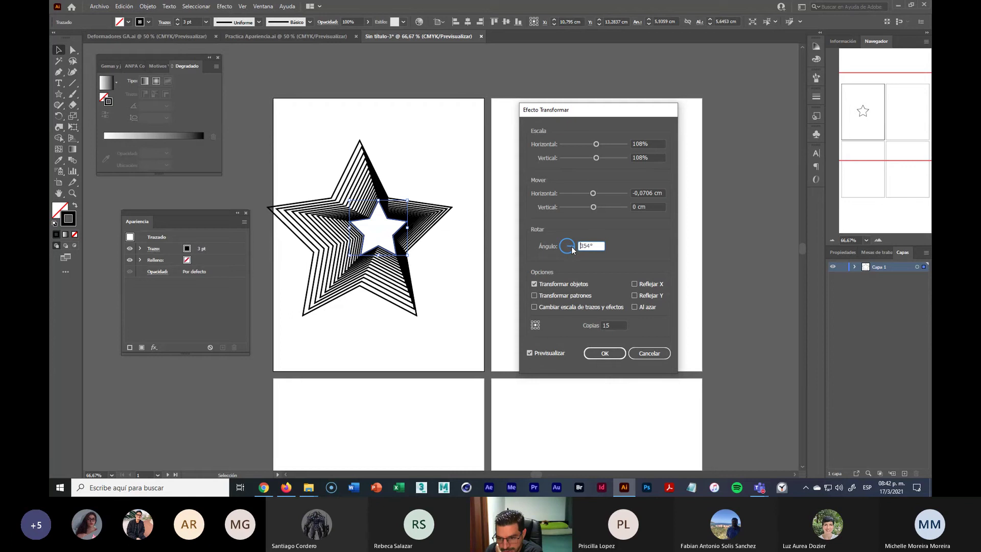
click(570, 252)
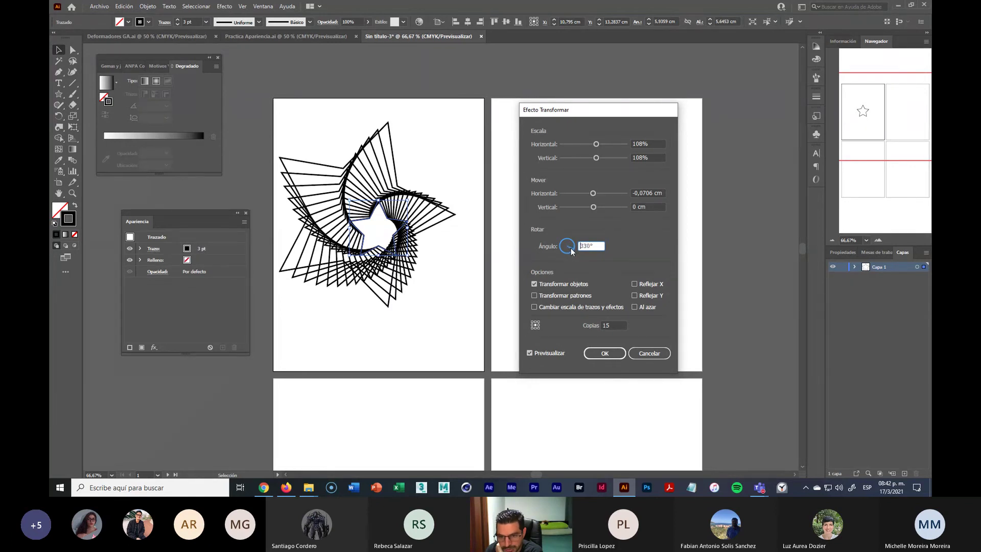
click(570, 252)
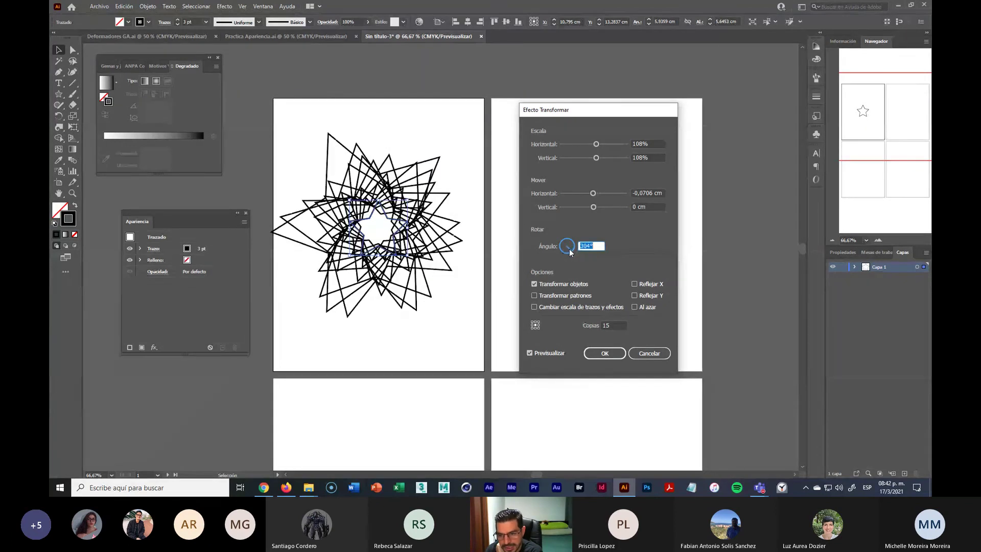
click(566, 250)
click(563, 250)
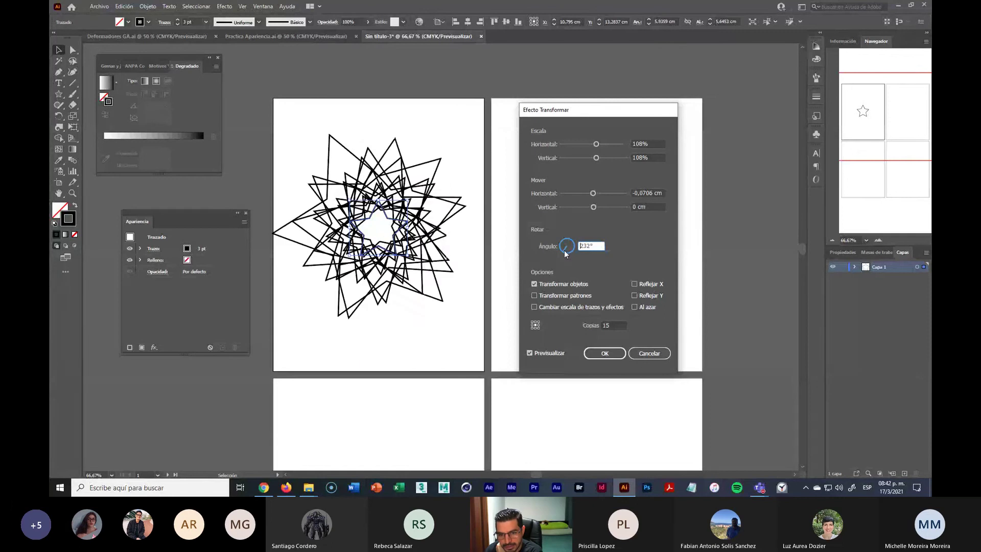
click(563, 249)
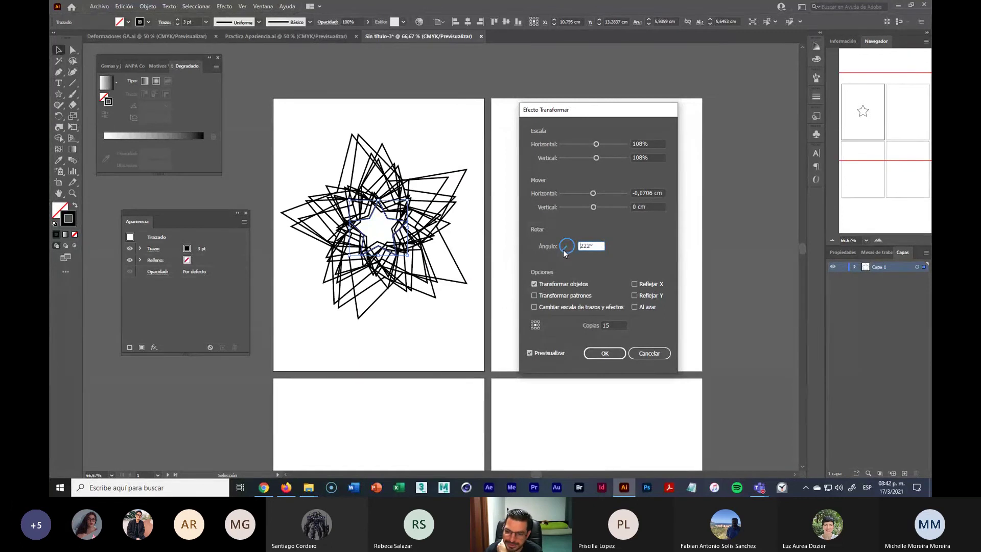
click(567, 251)
click(569, 250)
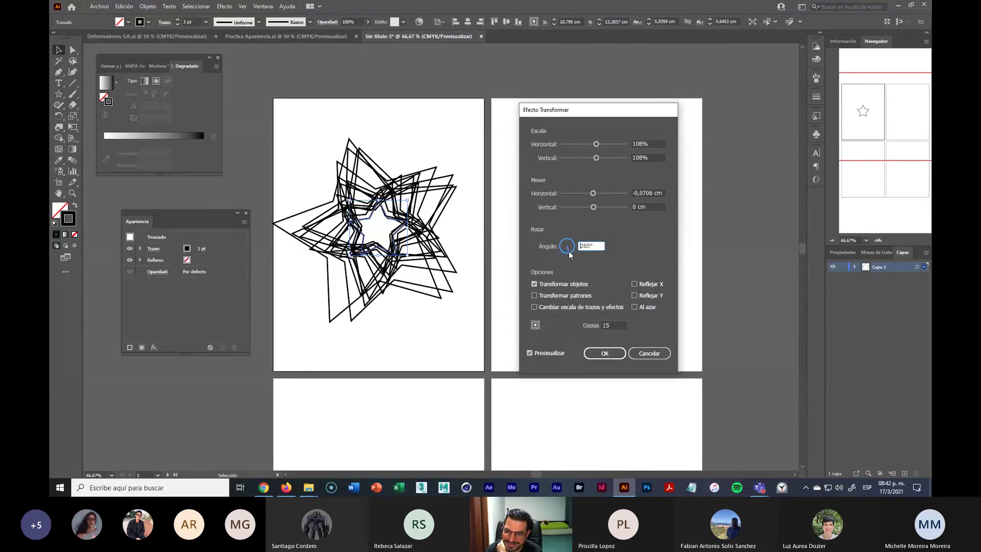
click(571, 251)
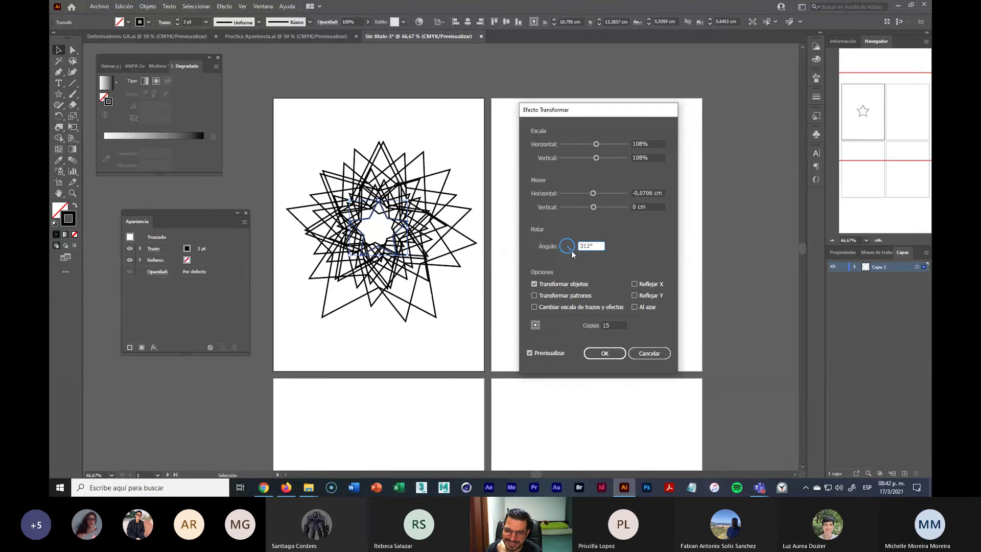
Step: Set the rotation angle of the star copies to 353° and apply the Transform effect
click(571, 247)
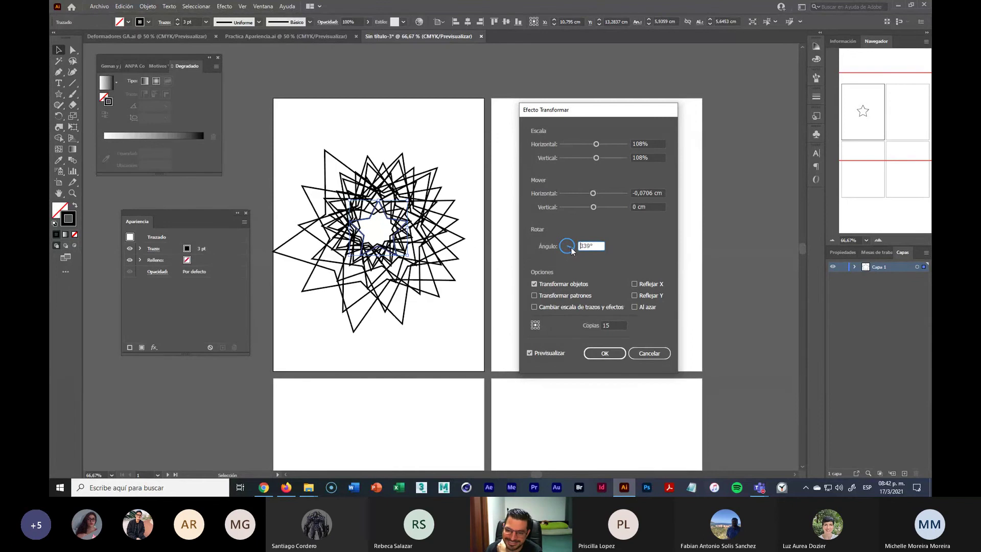
click(571, 247)
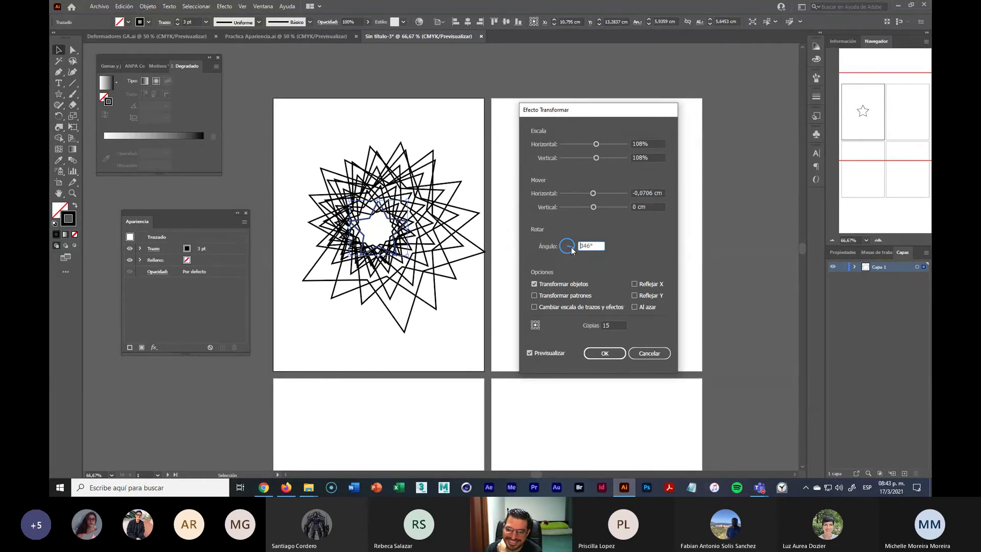
click(571, 248)
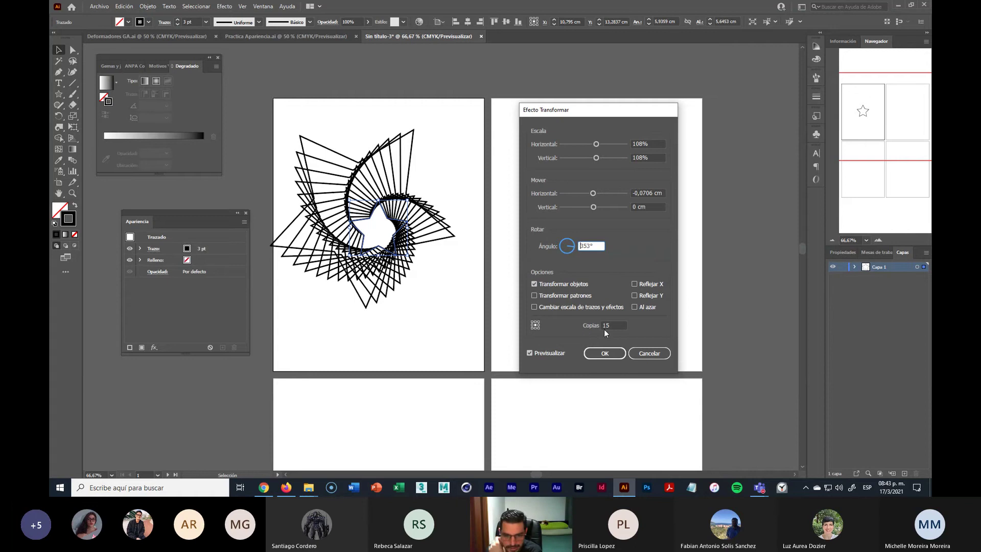
click(605, 353)
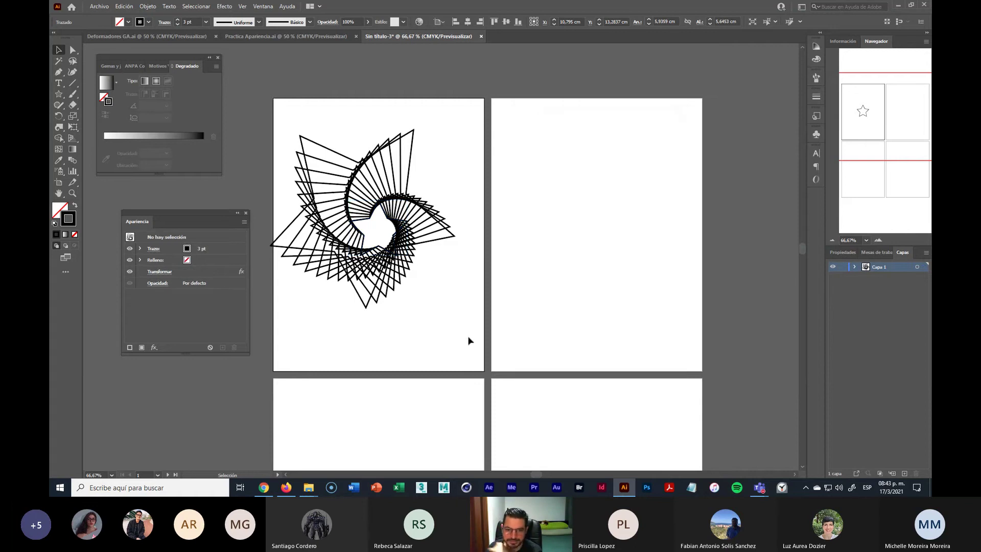
Step: Reposition the spiral star design slightly to the right within the first artboard
drag(424, 240, 436, 197)
click(433, 251)
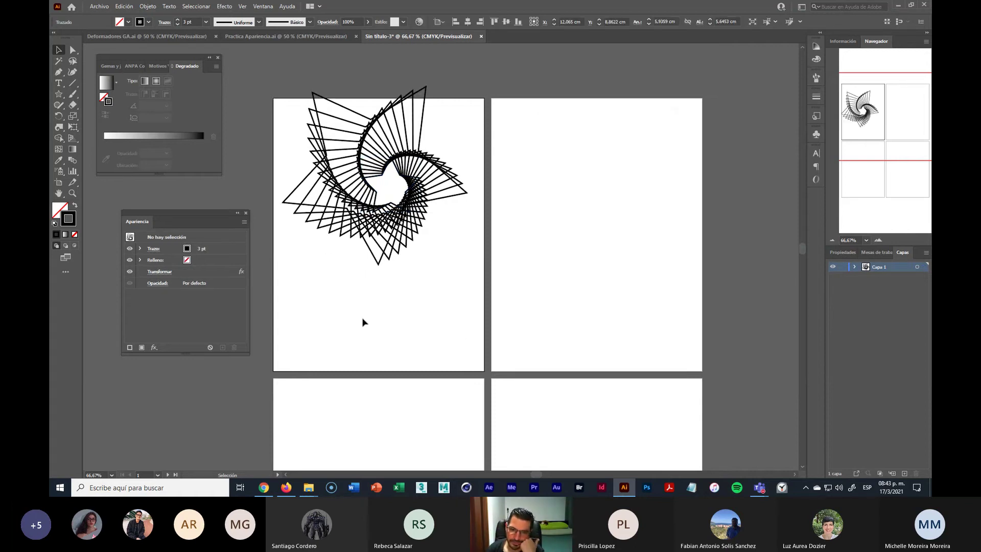
drag(399, 244, 407, 291)
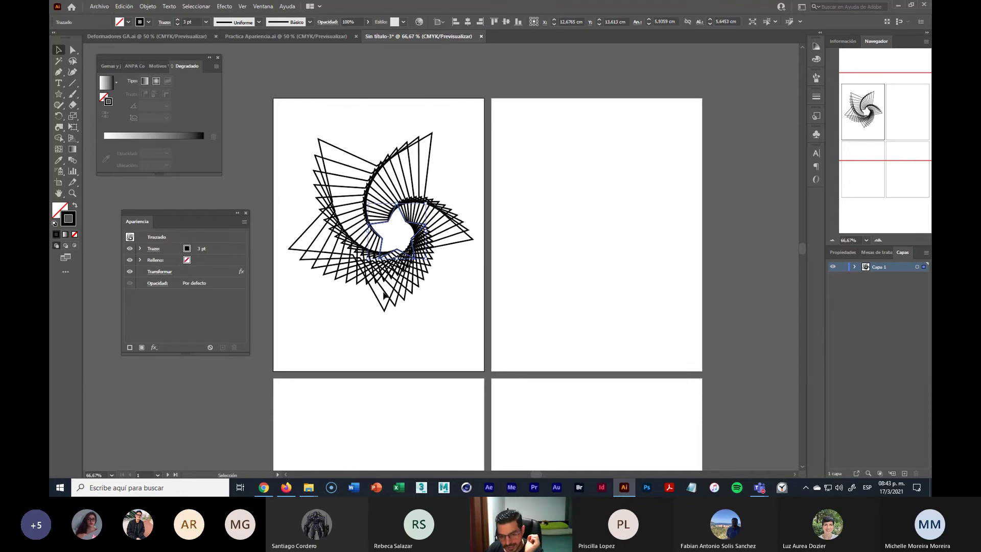
Step: Shift the Appearance panel slightly and inspect the attributes nested under the star's stroke
drag(192, 213, 181, 209)
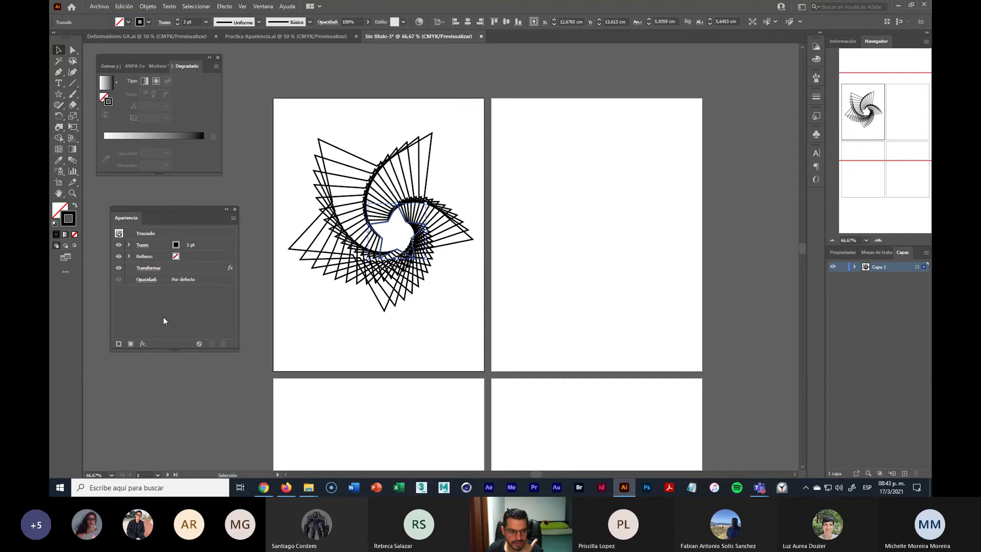
click(128, 245)
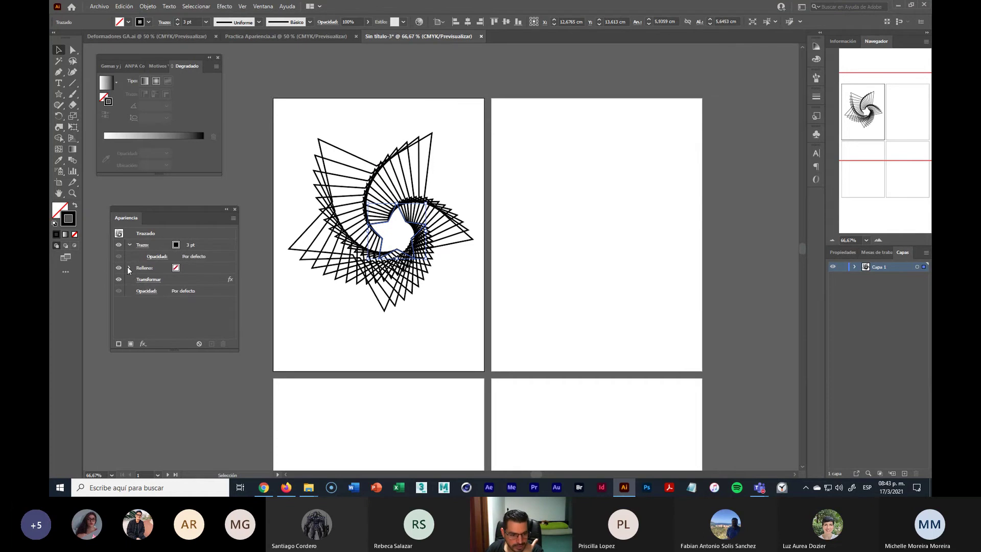
click(129, 245)
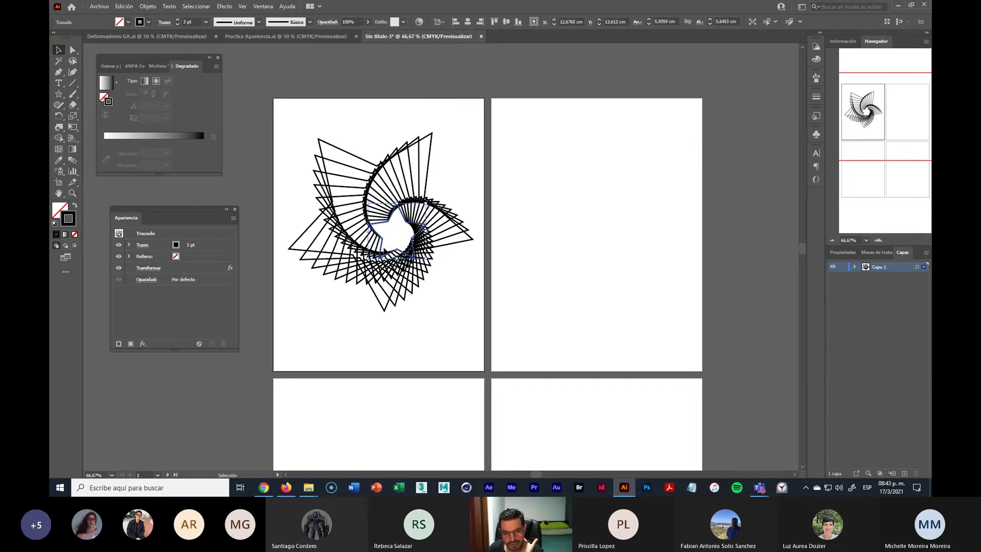
click(305, 300)
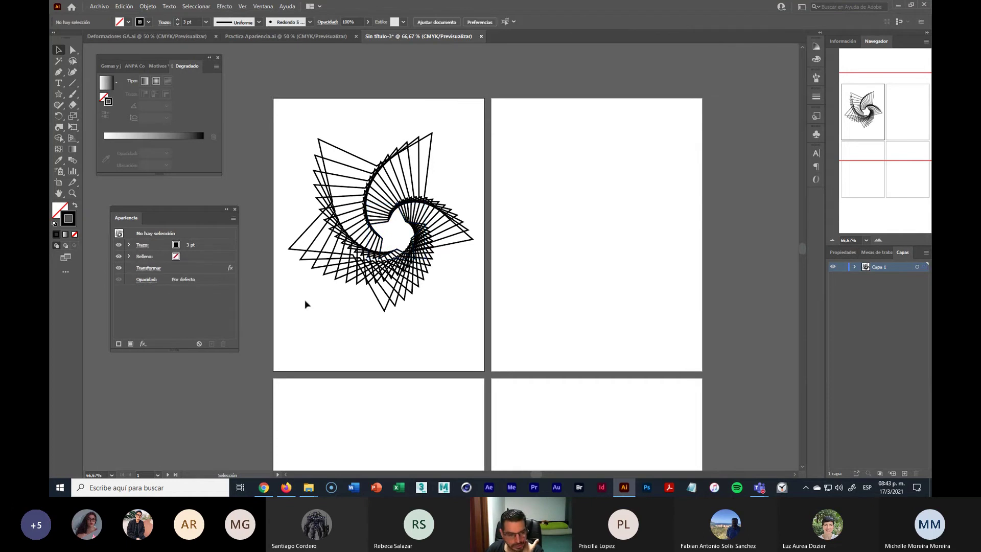
click(152, 269)
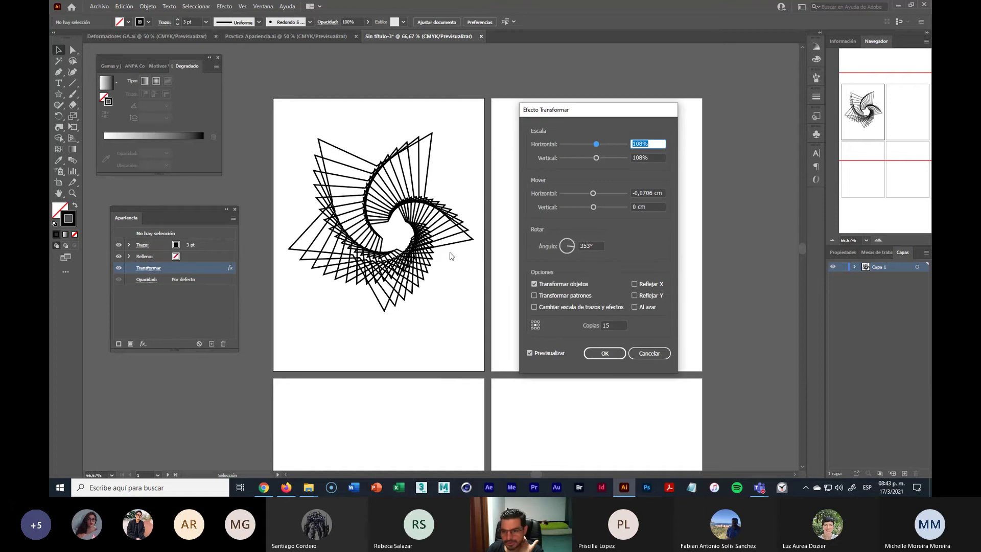
drag(600, 112, 630, 139)
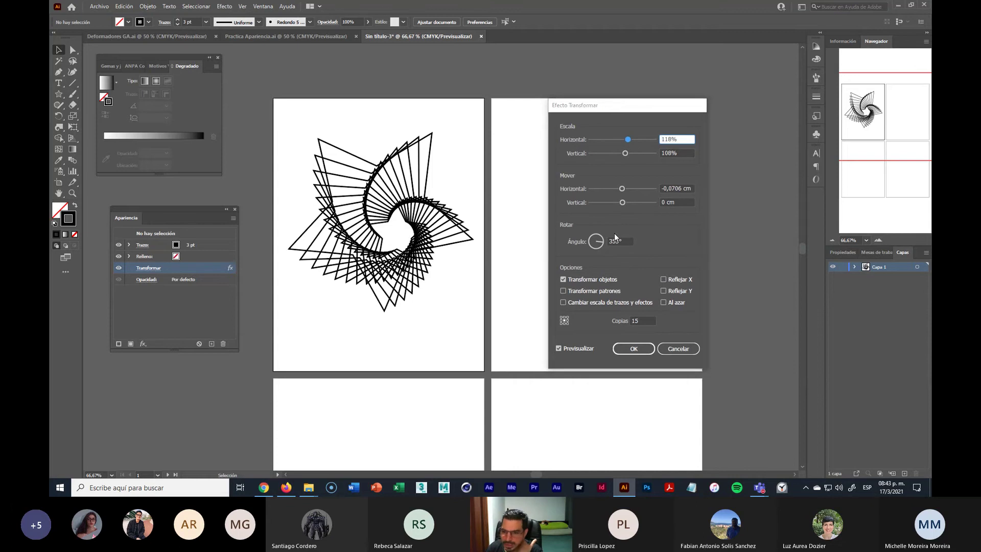
click(600, 241)
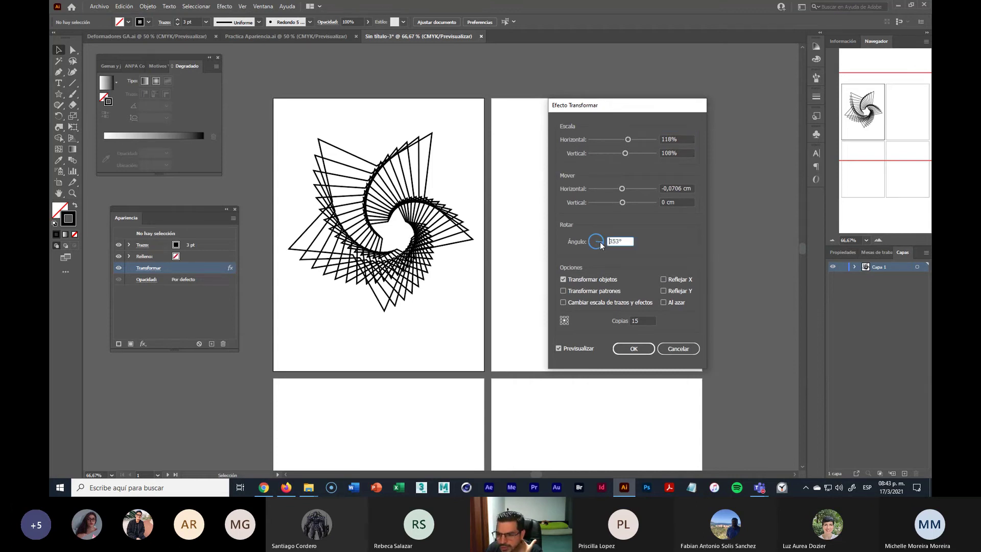
click(686, 349)
Step: Select the star and try scaling its Transform effect copies to 113% horizontally and 109% vertically
drag(315, 124, 460, 308)
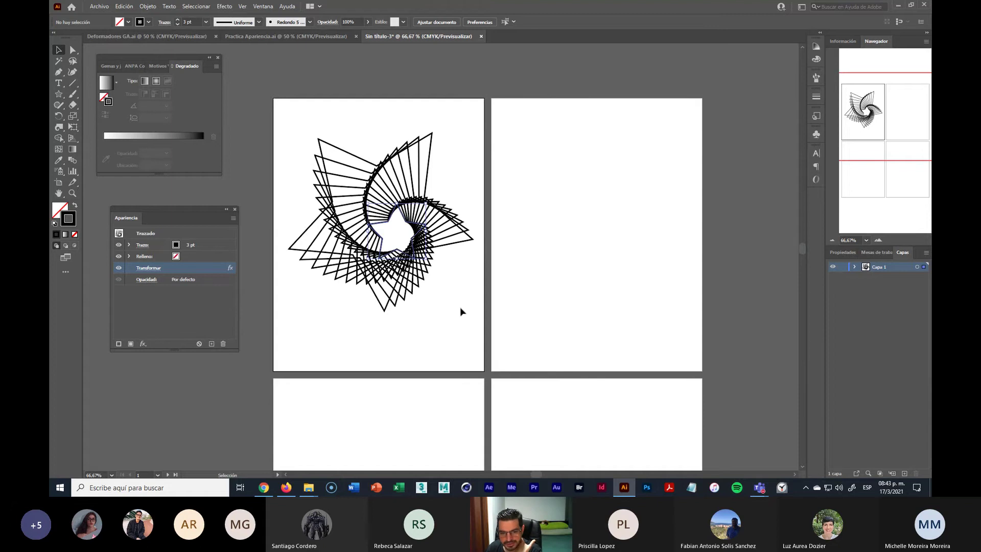
click(147, 268)
click(627, 139)
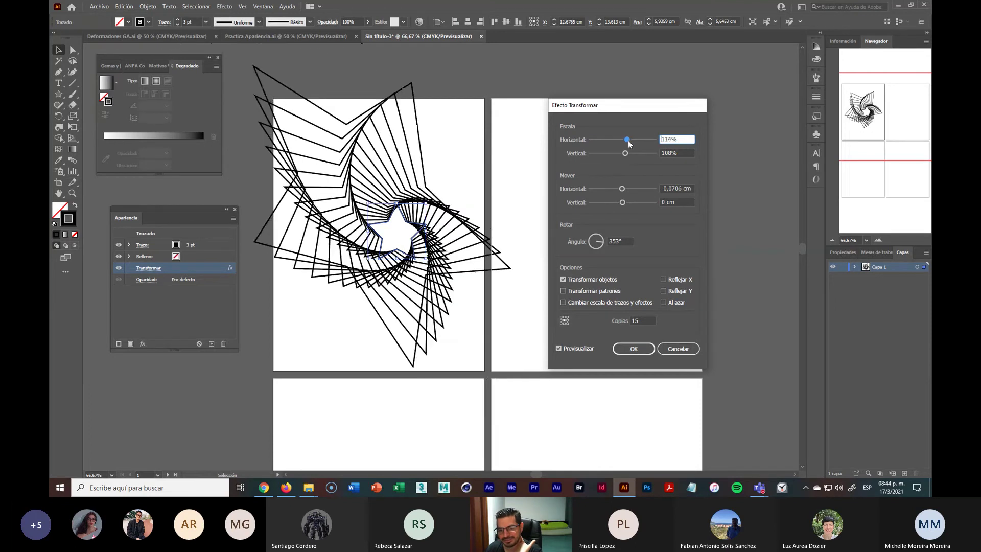
drag(627, 140, 627, 140)
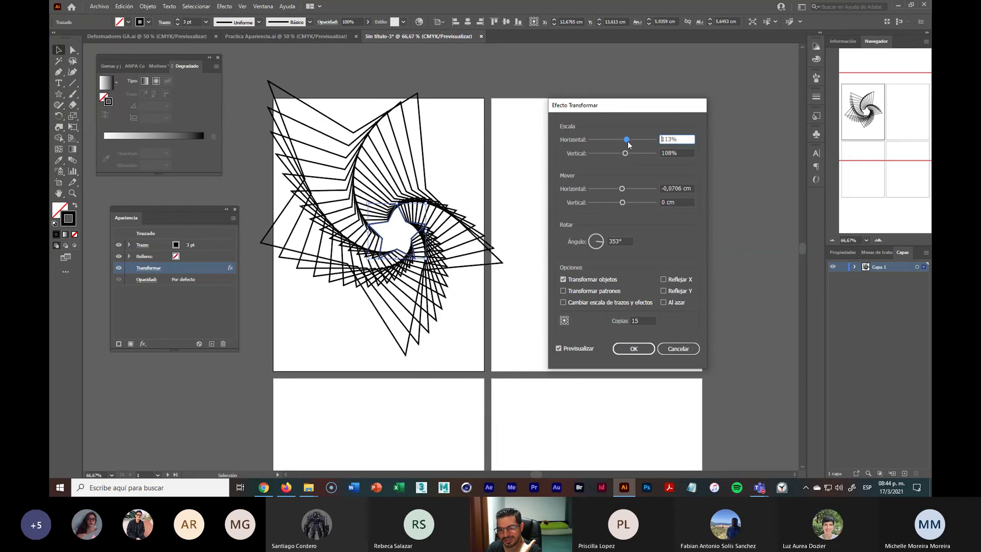
click(623, 156)
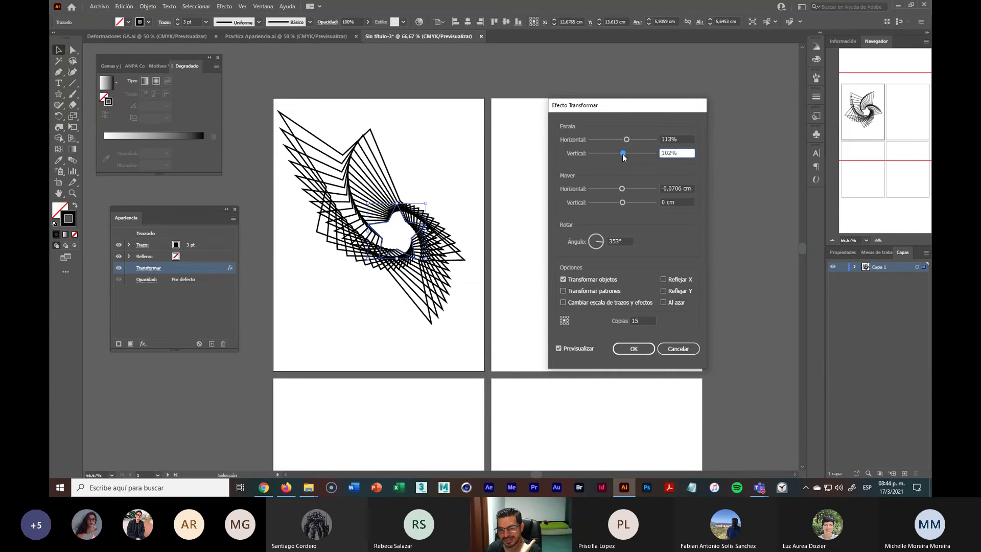
drag(623, 156, 625, 154)
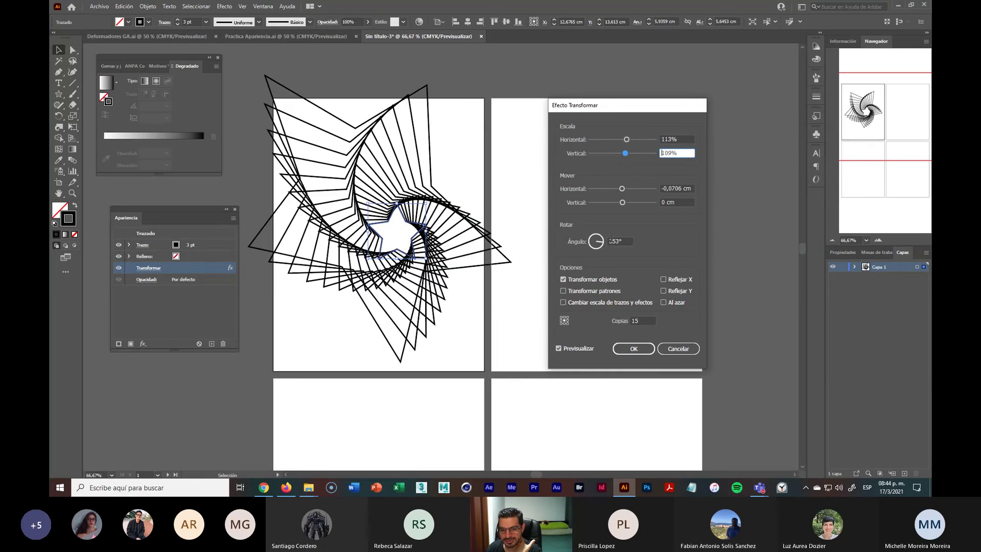
Step: Try a horizontal offset of 0.0706 cm with rotations of 24° and 279°, then discard the Transform effect changes
drag(622, 188, 624, 192)
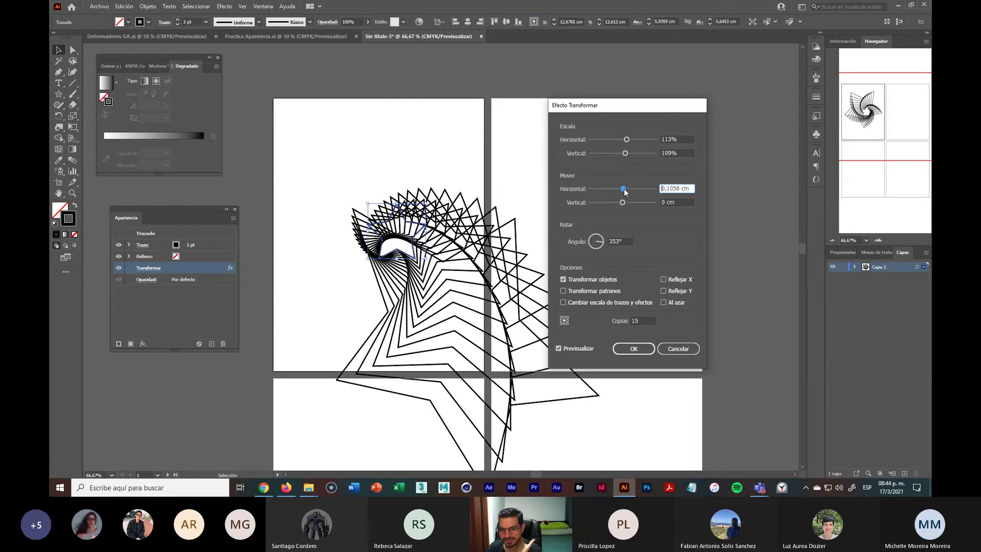
click(601, 244)
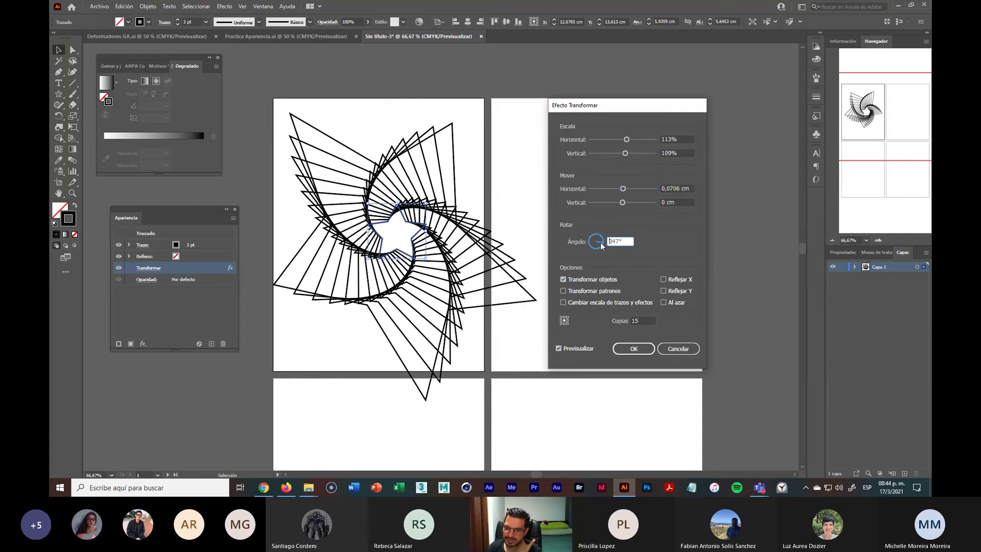
text(24)
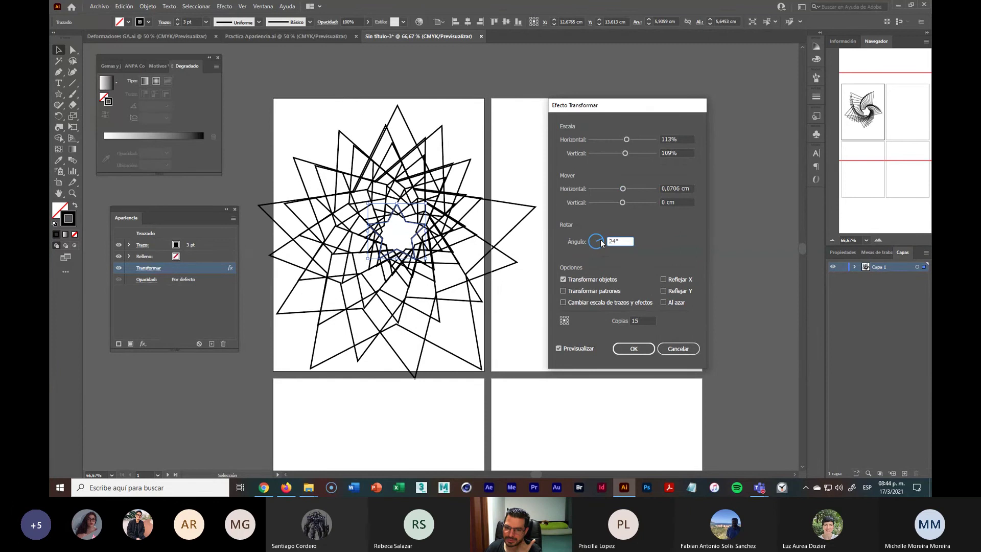
drag(600, 244, 597, 244)
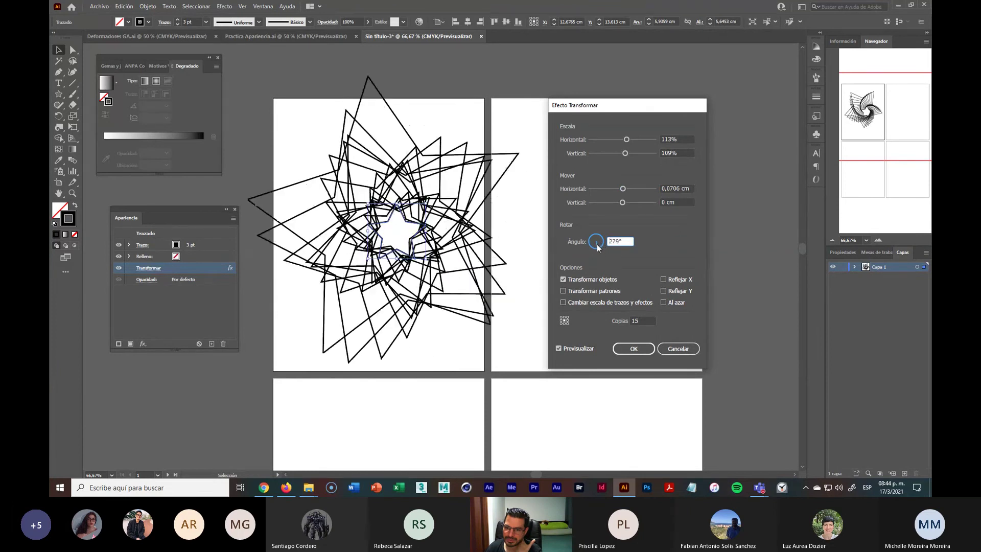
click(679, 349)
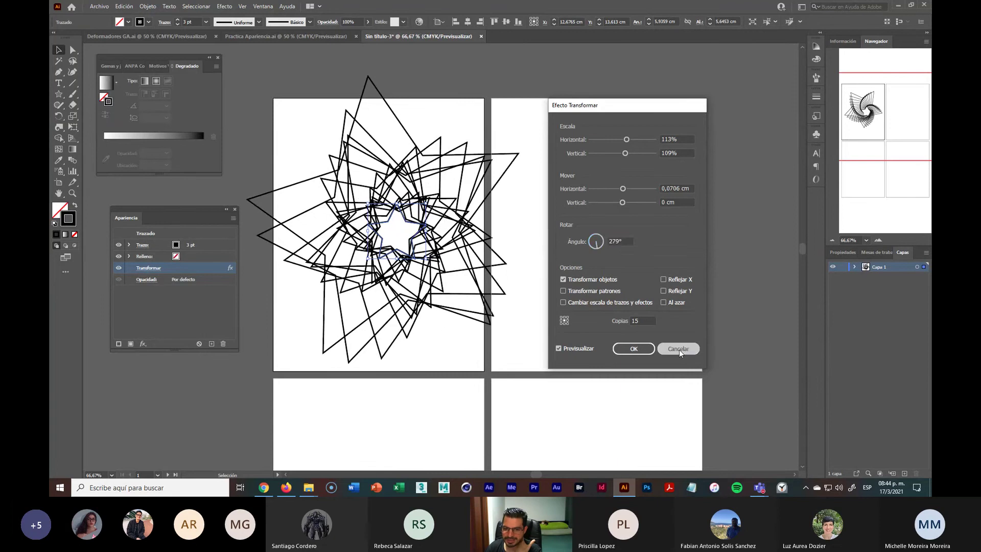
Step: Edit the star's Transform effect to scale the copies 112% horizontally and 107% vertically, and apply it
click(148, 268)
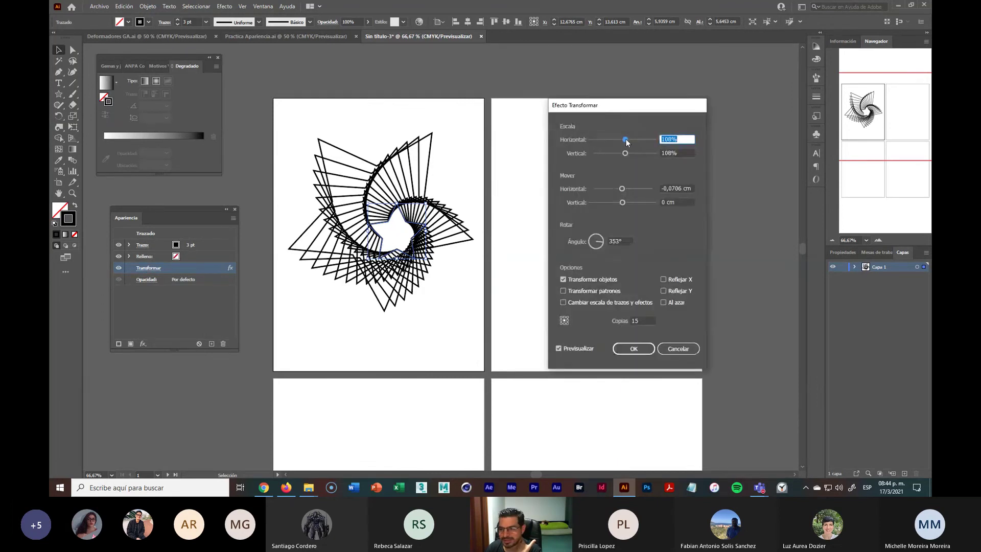
mouse_move(625, 138)
mouse_down()
mouse_move(625, 154)
mouse_move(626, 139)
mouse_up()
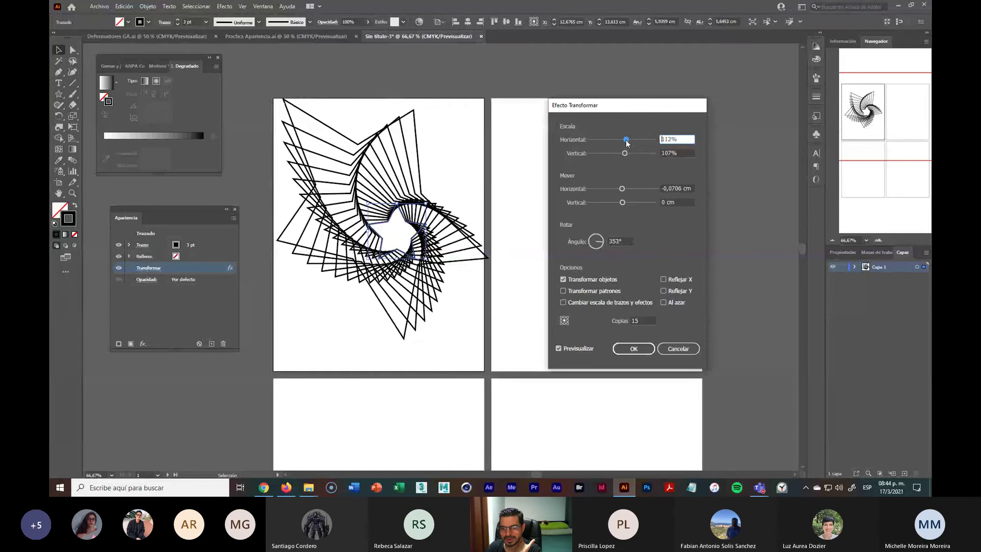
click(639, 349)
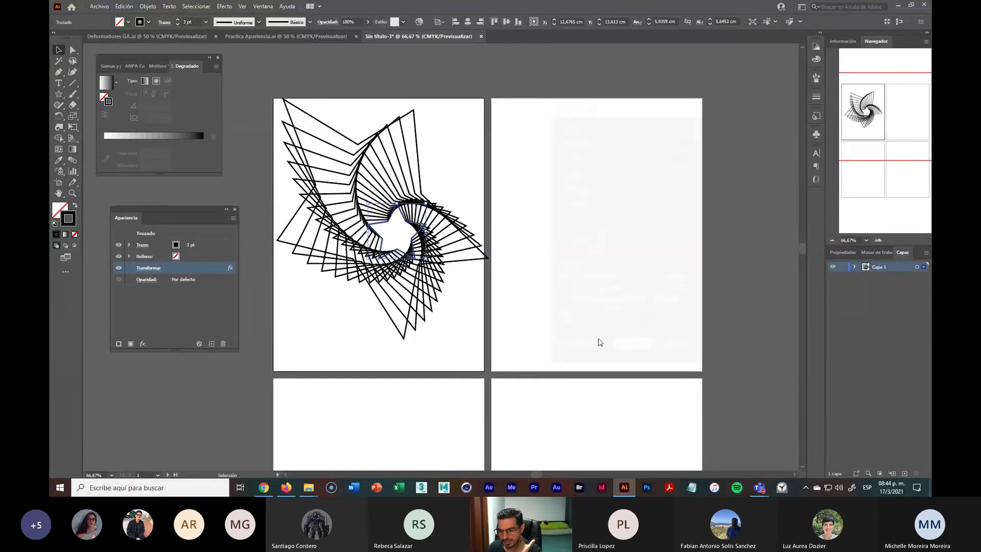
Step: Move the star design slightly down and shrink the base star to about 4.79 cm wide so the design fits the first artboard
click(576, 321)
drag(430, 263, 436, 276)
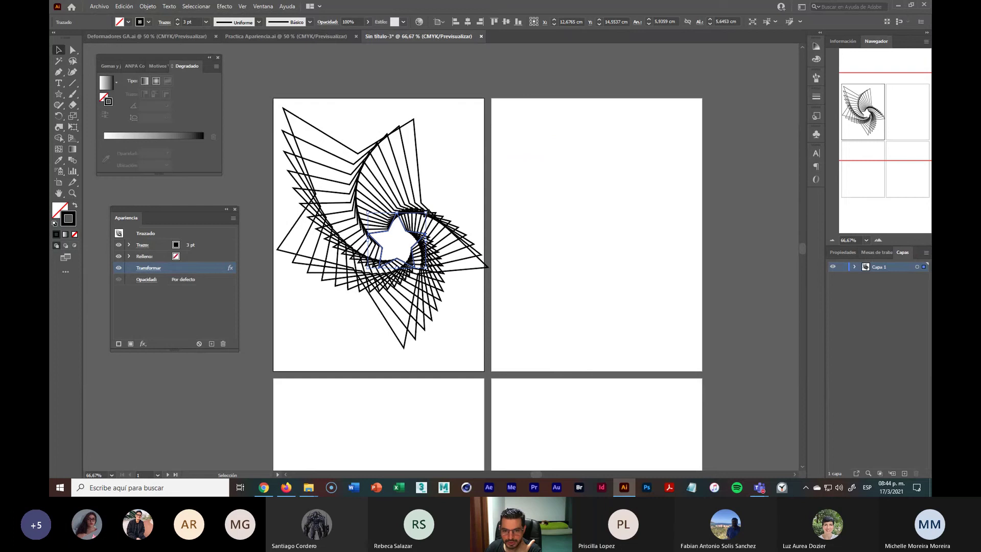
mouse_move(427, 211)
mouse_down()
mouse_move(437, 203)
mouse_move(411, 212)
mouse_move(440, 225)
mouse_move(418, 235)
mouse_move(440, 216)
mouse_move(429, 223)
mouse_up()
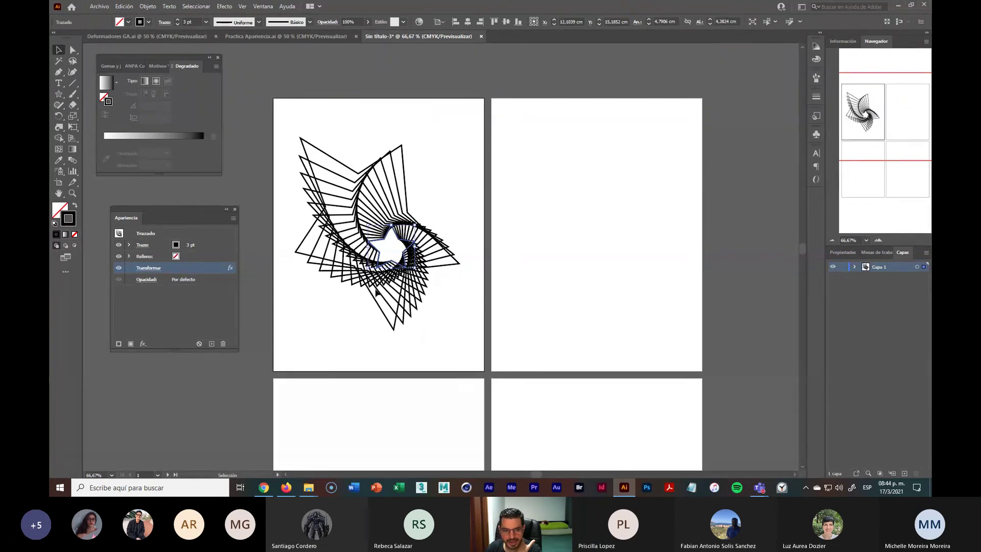
Step: Apply the first gold gradient from the Metales swatch library to the star's 3 pt stroke
click(158, 244)
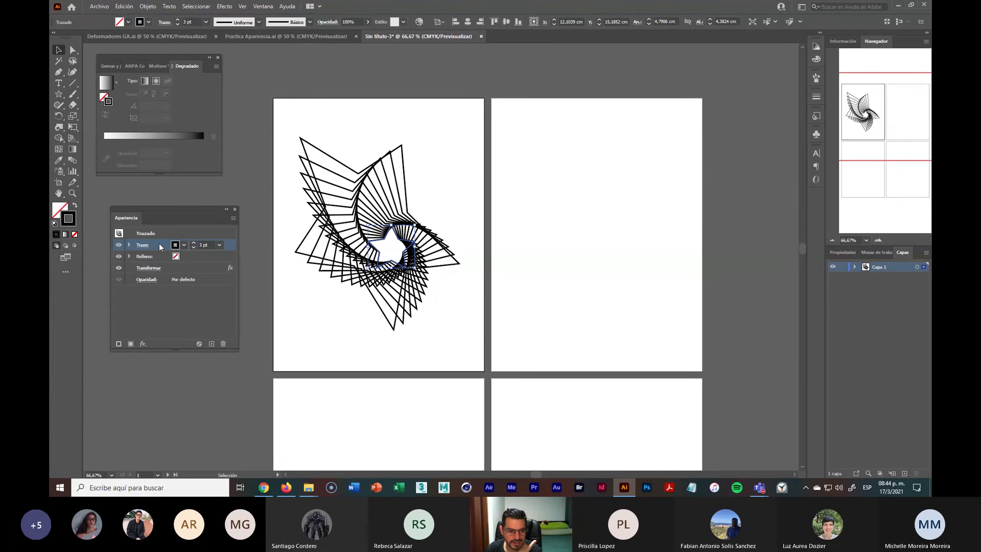
click(135, 66)
click(170, 66)
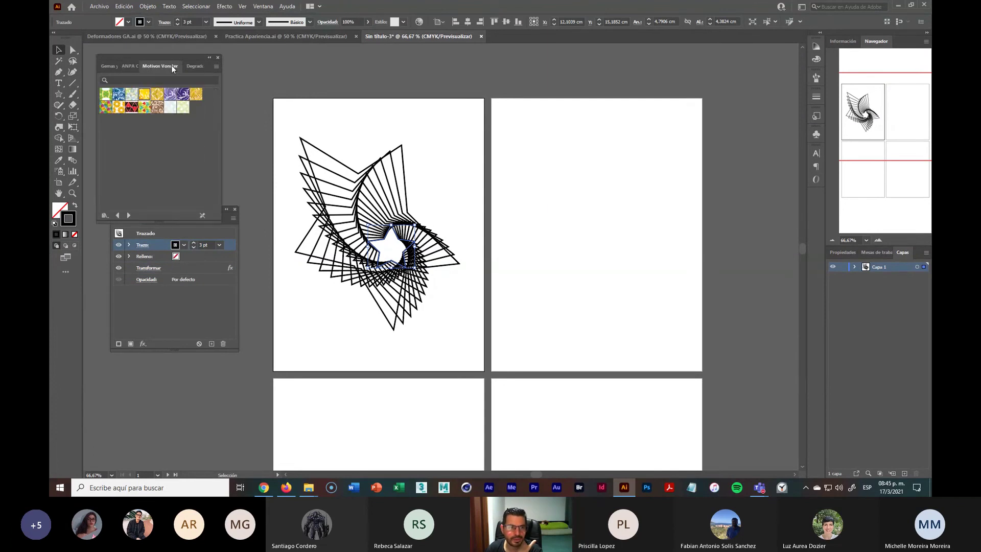
click(110, 66)
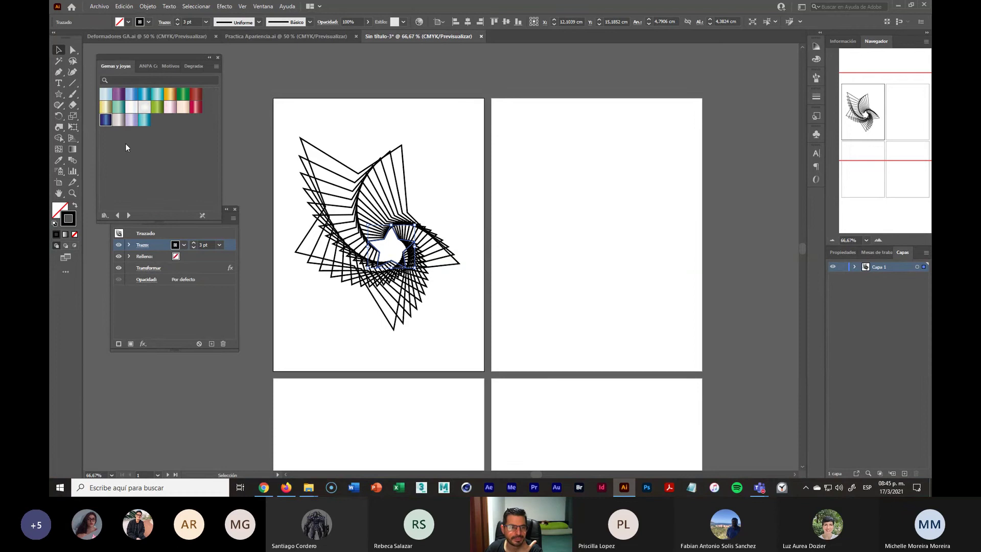
click(129, 215)
click(129, 215)
click(128, 216)
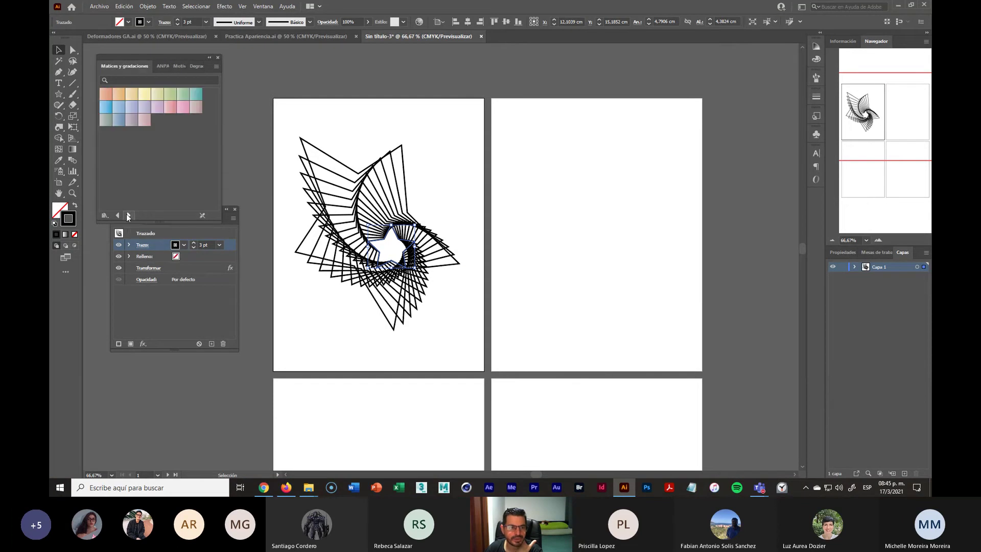
click(129, 215)
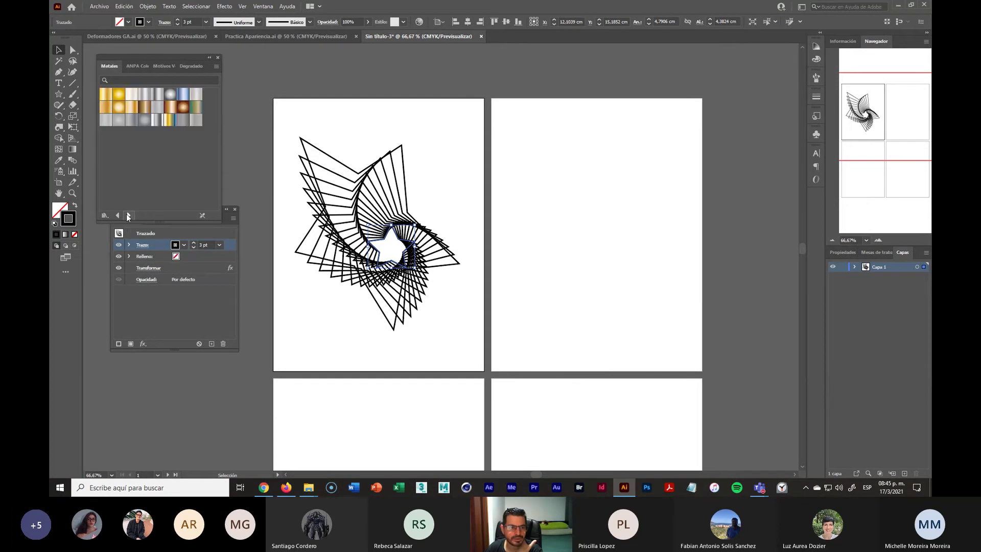
click(108, 92)
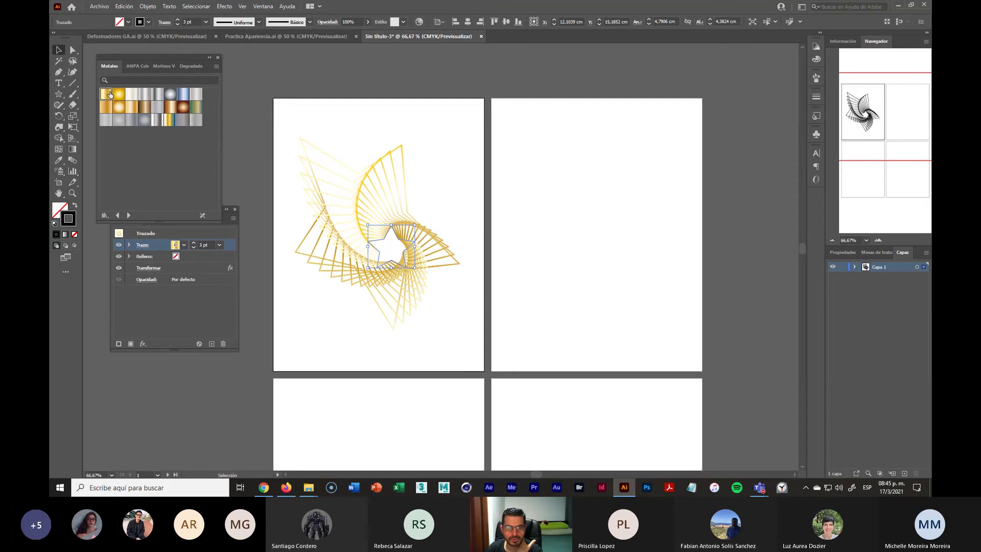
click(447, 309)
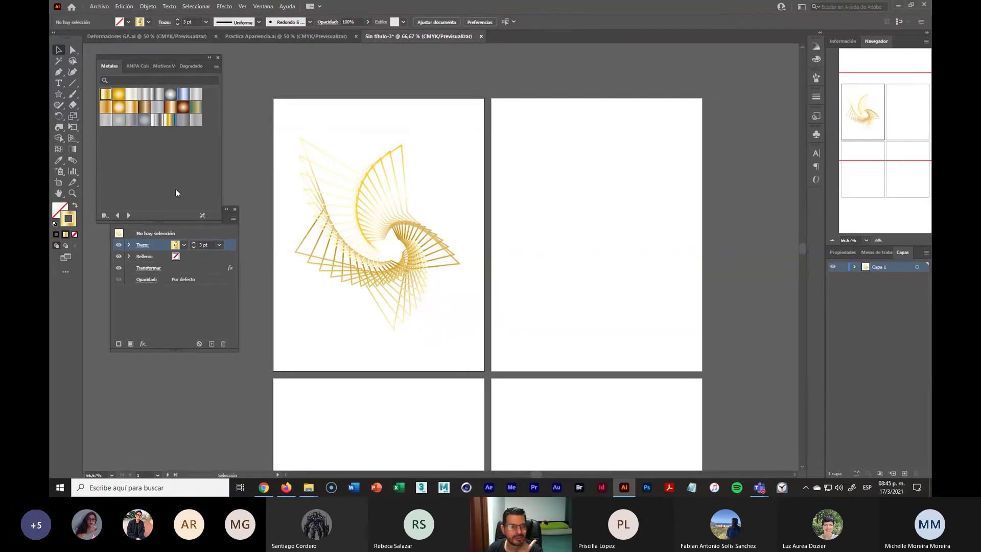
Step: Draw a rectangle about 18.34 × 24.46 cm over the star design on the first artboard and give it a black stroke
click(59, 95)
click(110, 94)
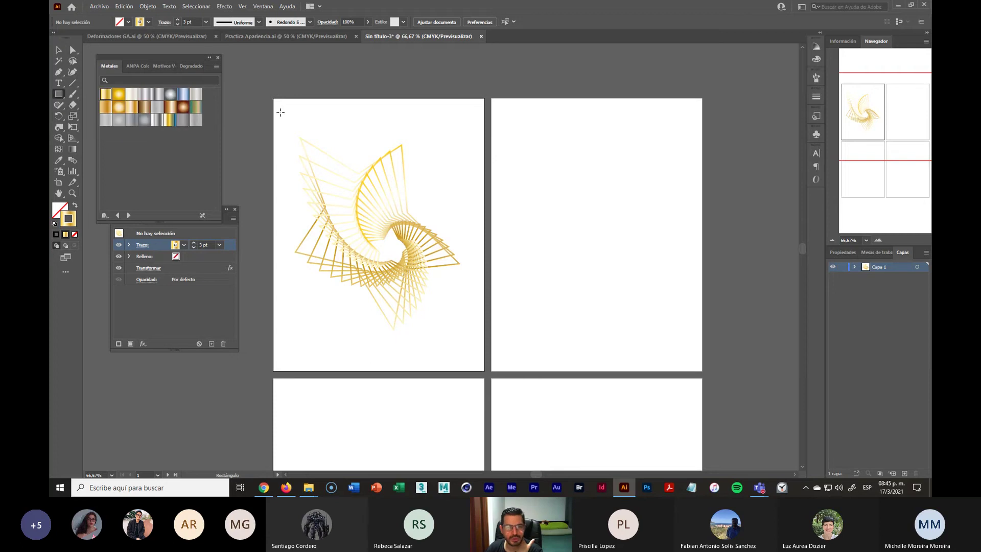
mouse_move(278, 102)
mouse_down()
mouse_move(446, 355)
mouse_move(457, 341)
mouse_up()
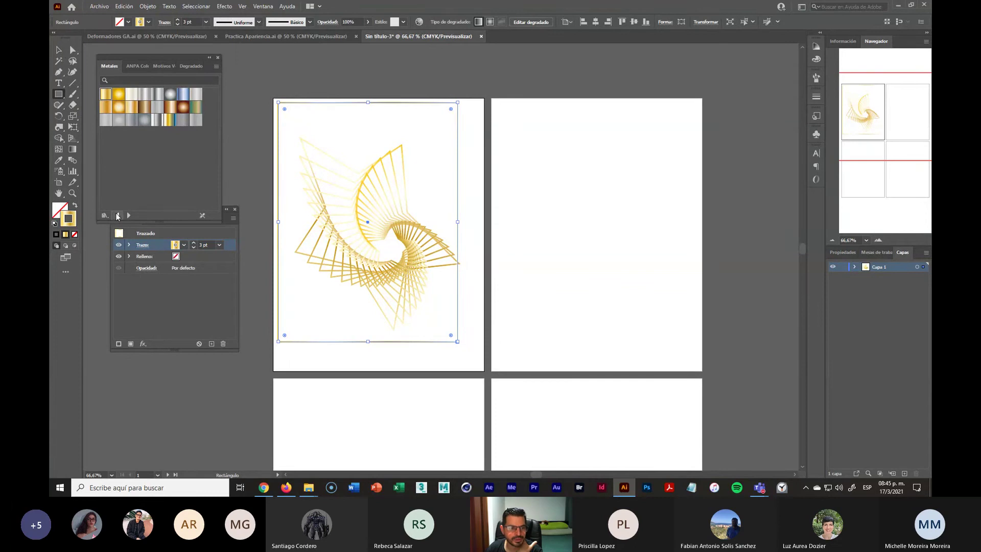
click(118, 215)
click(118, 215)
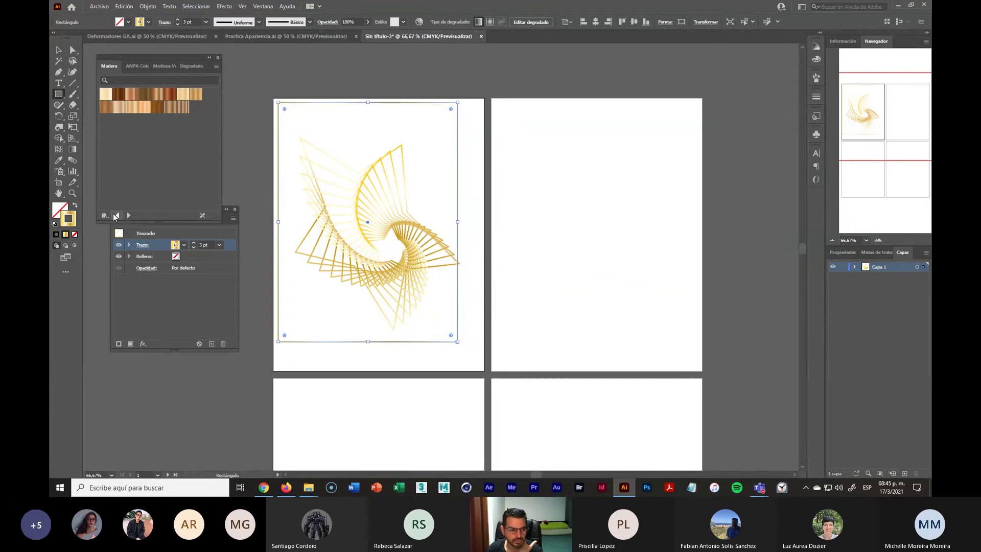
click(148, 22)
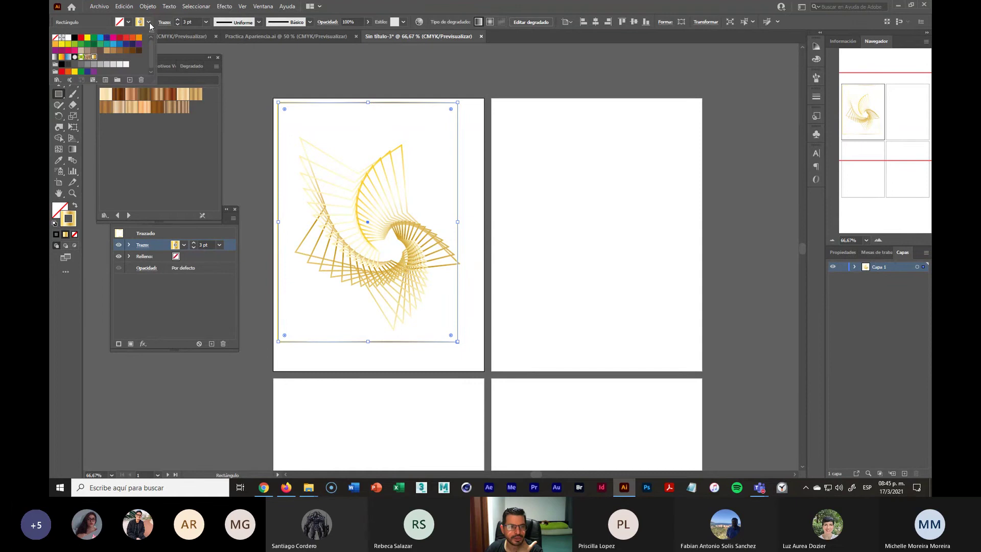
click(74, 38)
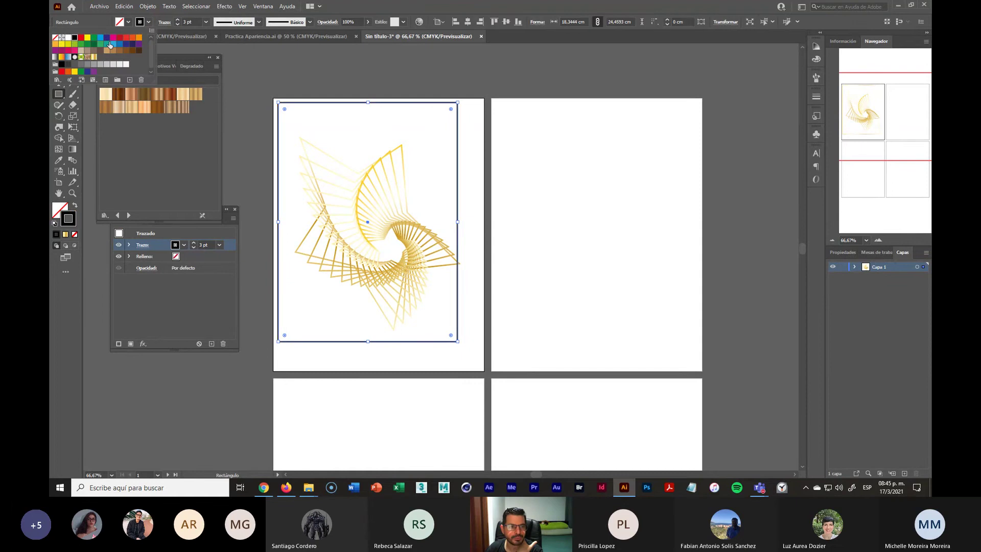
Step: Fill the rectangle with the last teal-to-dark-blue gradient in the Gemas y joyas swatch library
click(60, 209)
click(58, 211)
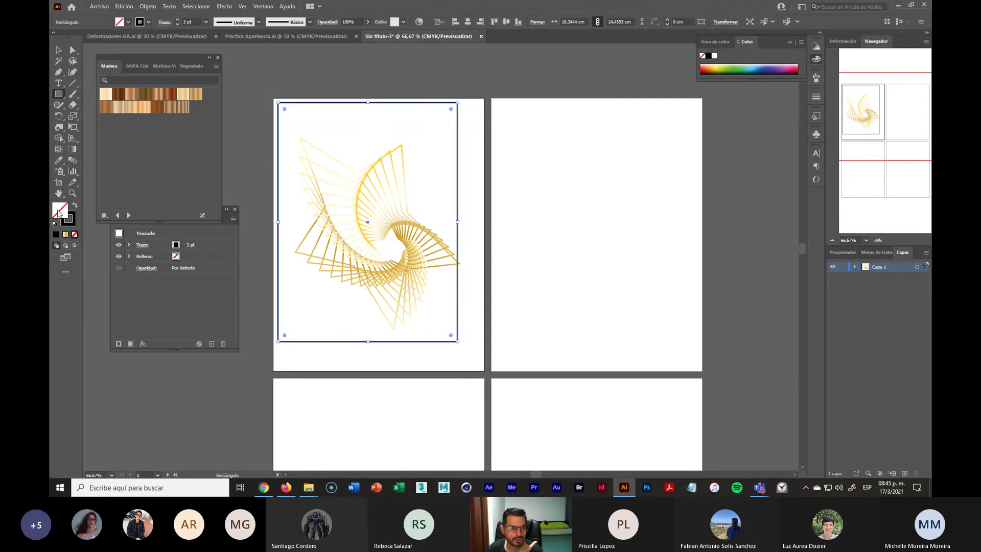
click(117, 215)
click(118, 215)
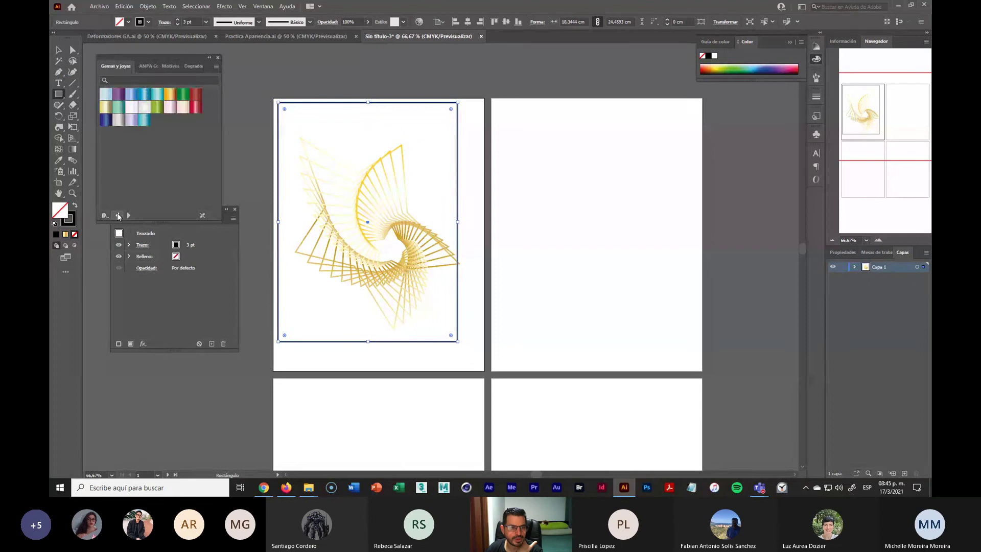
click(158, 94)
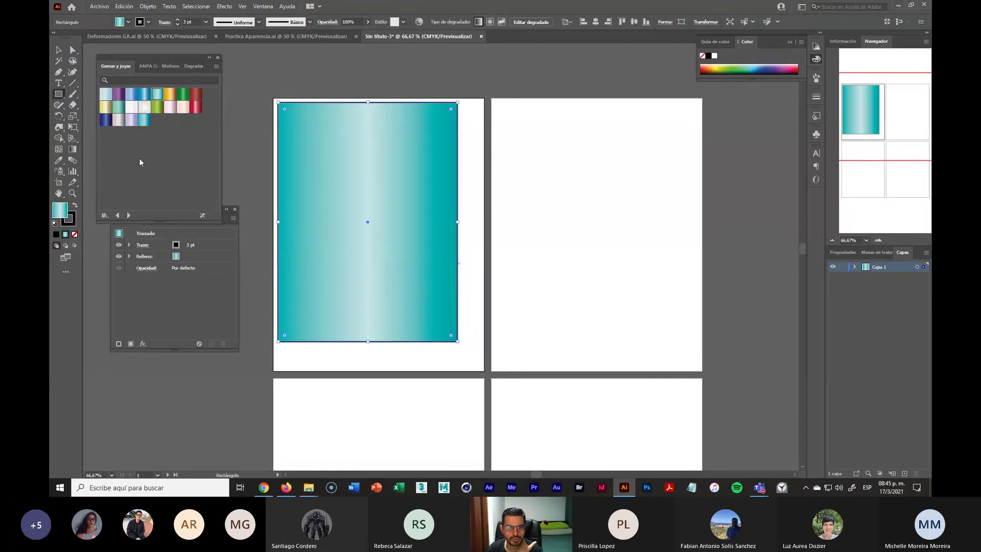
click(144, 120)
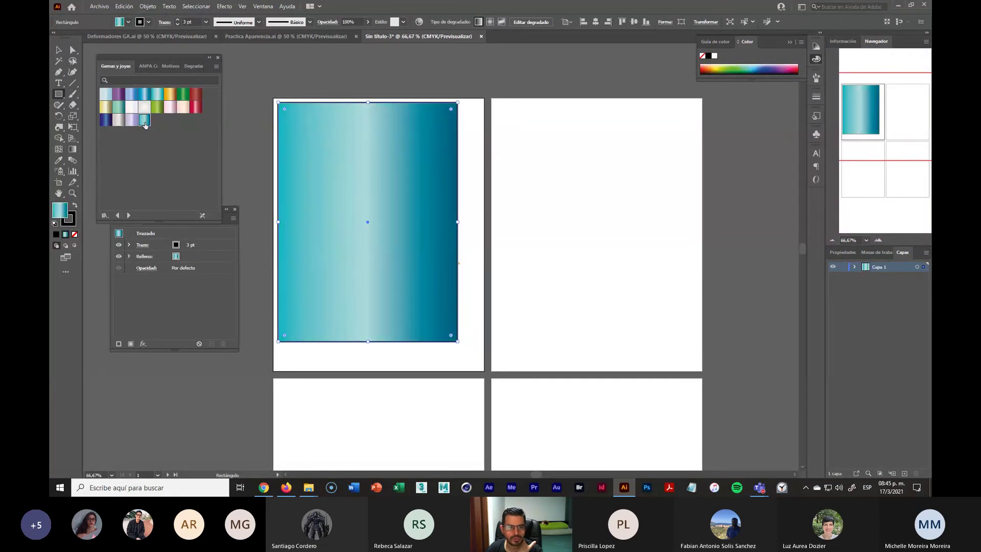
Step: Change the rectangle's gradient to radial and extend its radius outward past the artboard's edge
click(74, 150)
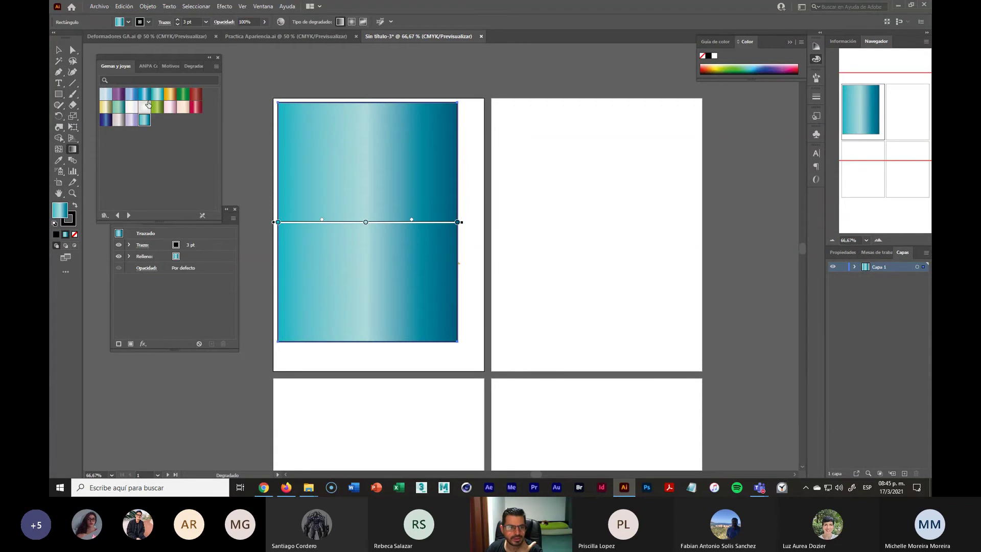
drag(193, 66, 605, 179)
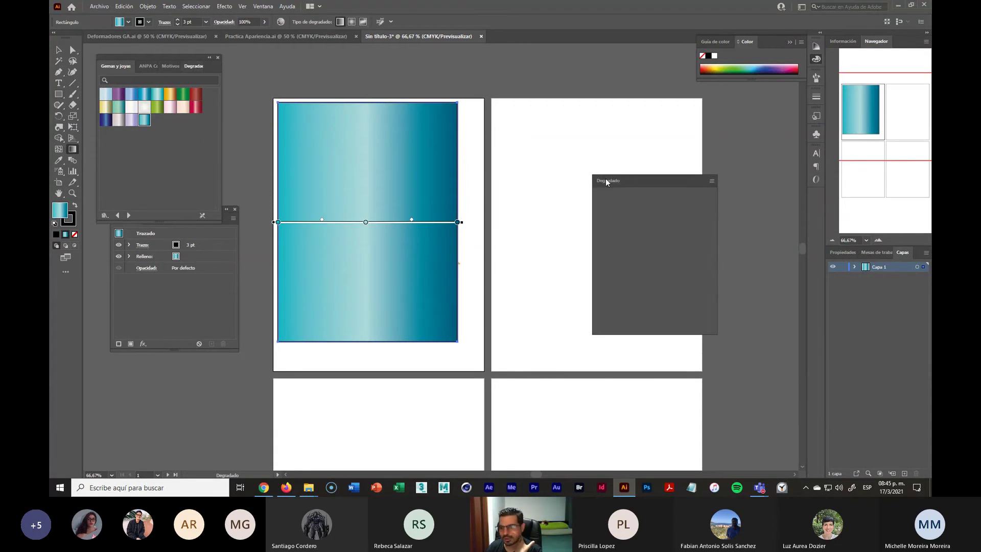
click(652, 195)
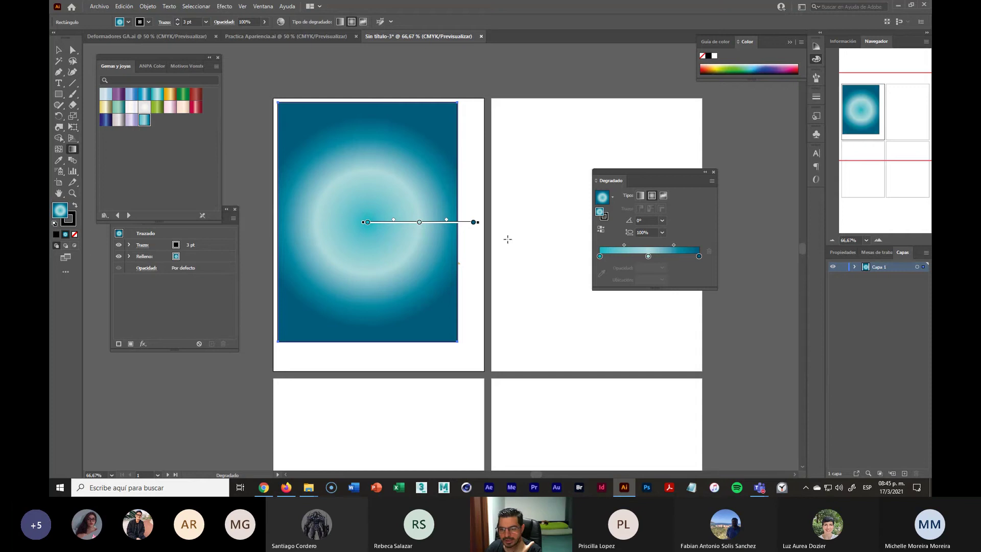
mouse_move(476, 223)
mouse_down()
mouse_move(545, 234)
mouse_move(532, 232)
mouse_up()
key(v)
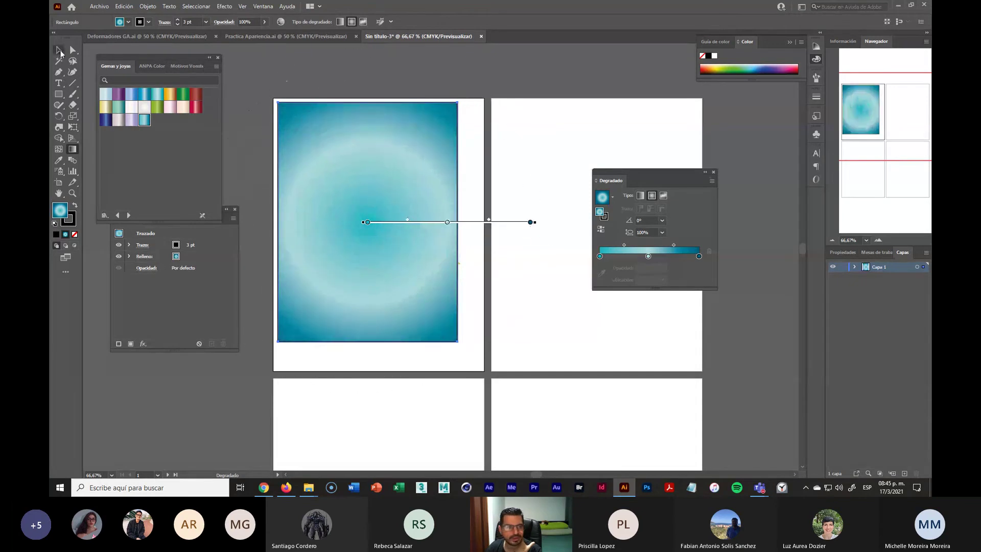
Step: Send the gradient rectangle behind the star design and resize it to cover the whole first artboard
right_click(414, 136)
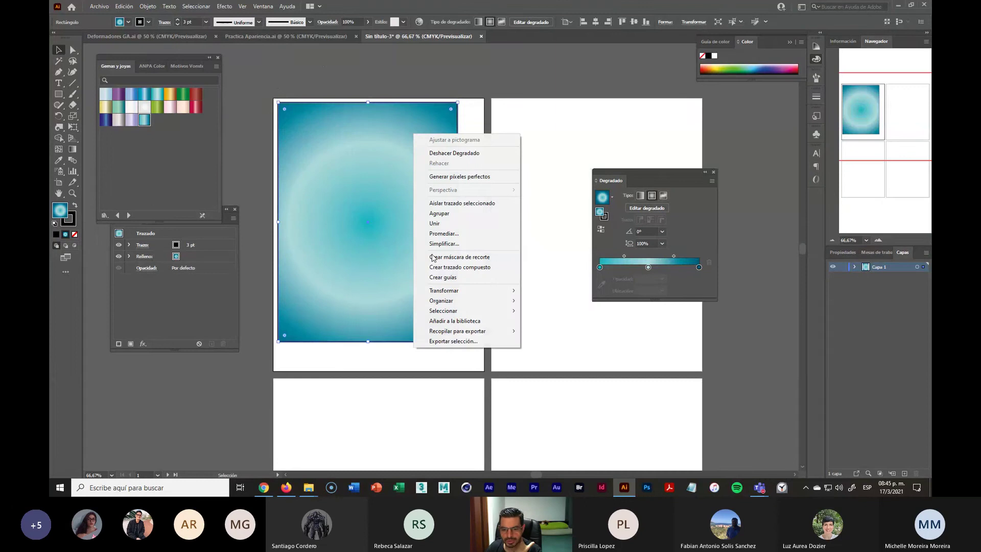
mouse_move(472, 306)
click(548, 333)
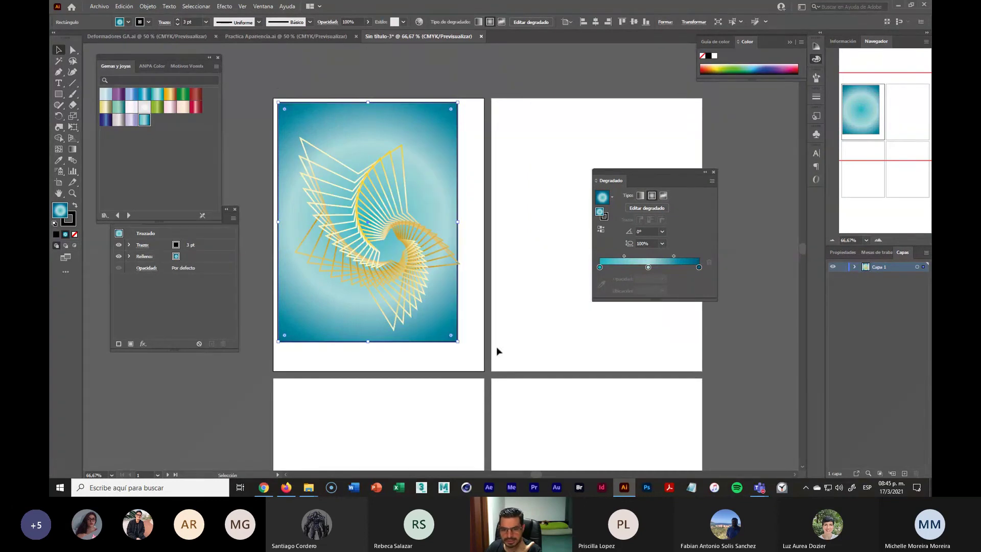
drag(457, 342, 486, 375)
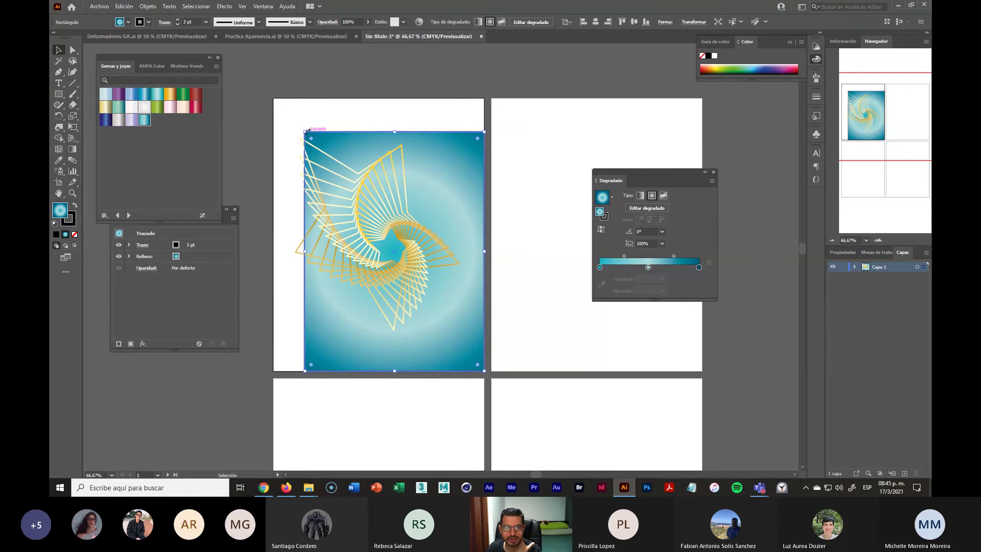
drag(304, 131, 272, 97)
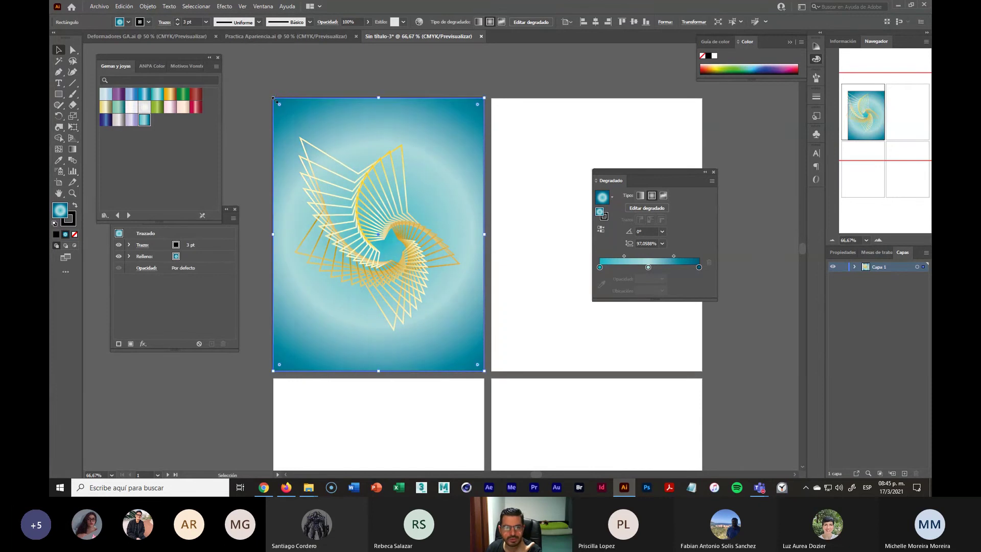
Step: Rotate the base star slightly clockwise to reorient the spiral design, then deselect it
click(415, 264)
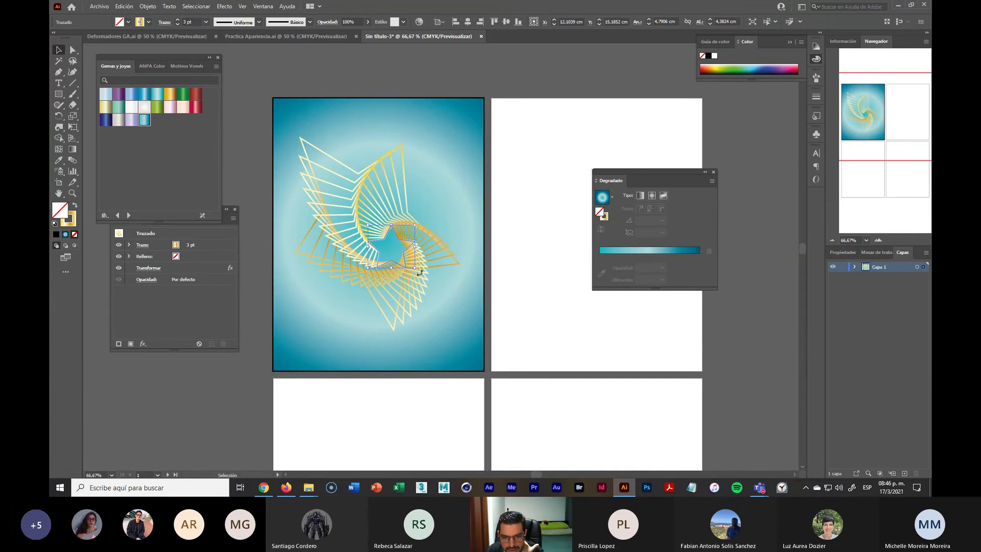
drag(420, 272, 444, 291)
click(516, 304)
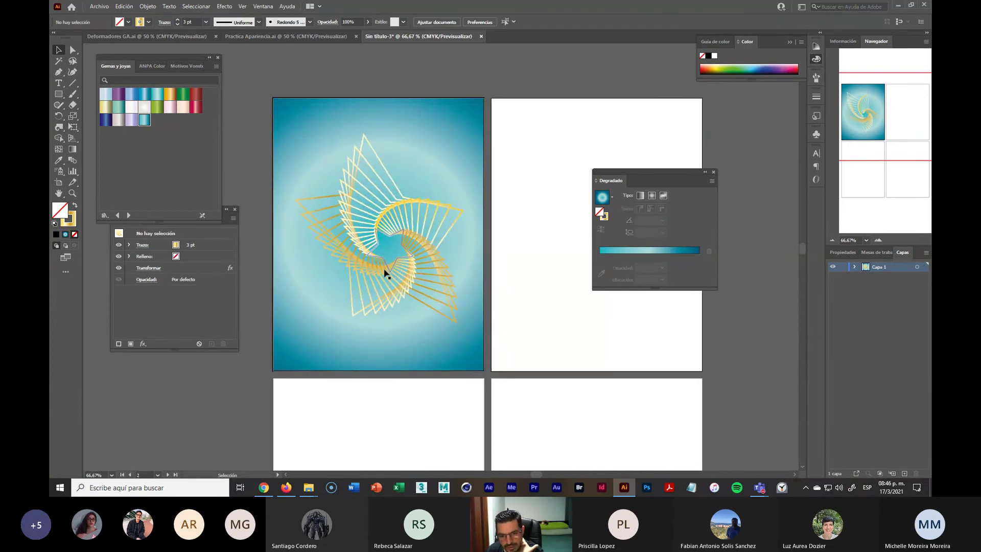
Step: Add an Outer Glow effect to the star design with a golden yellow glow colour, hex f7ca0f
click(386, 269)
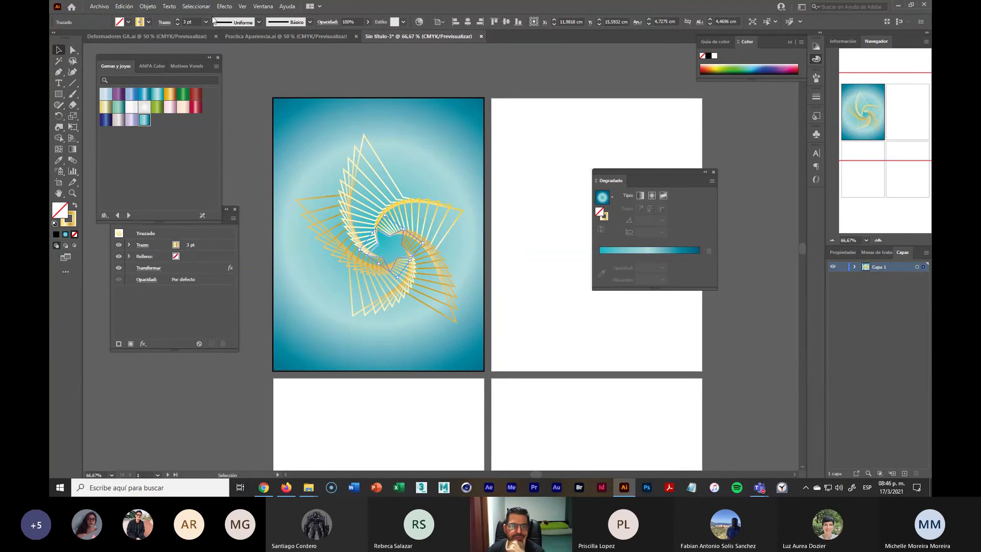
click(224, 6)
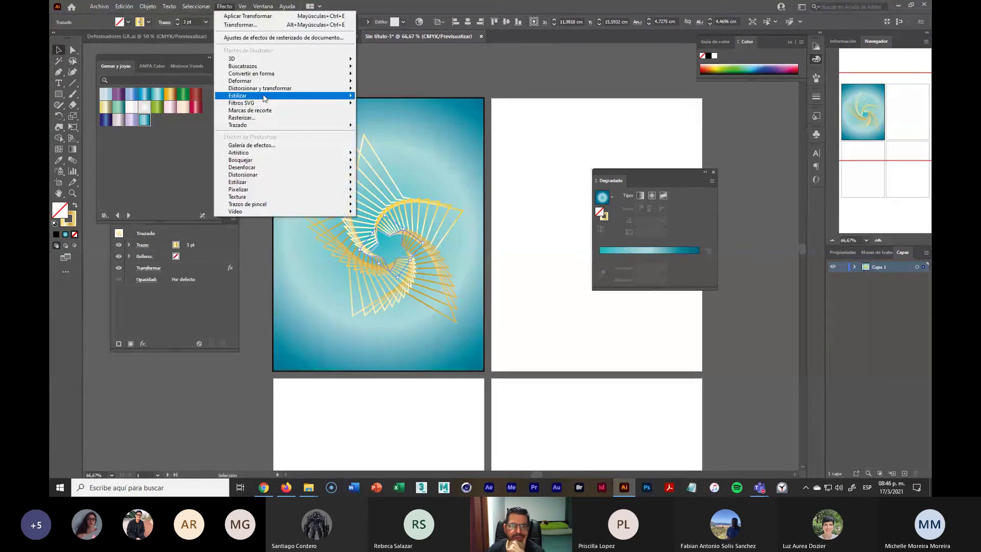
mouse_move(266, 97)
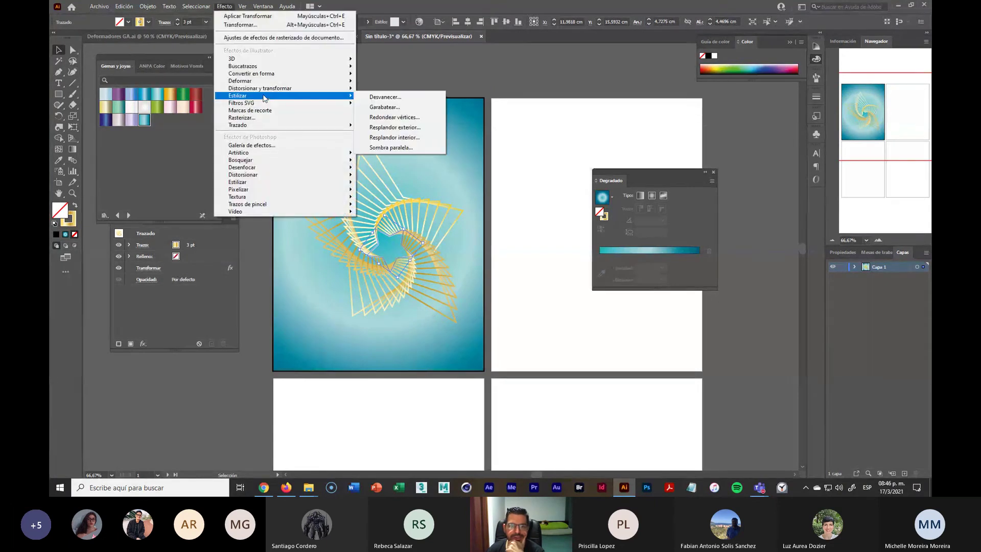
click(404, 127)
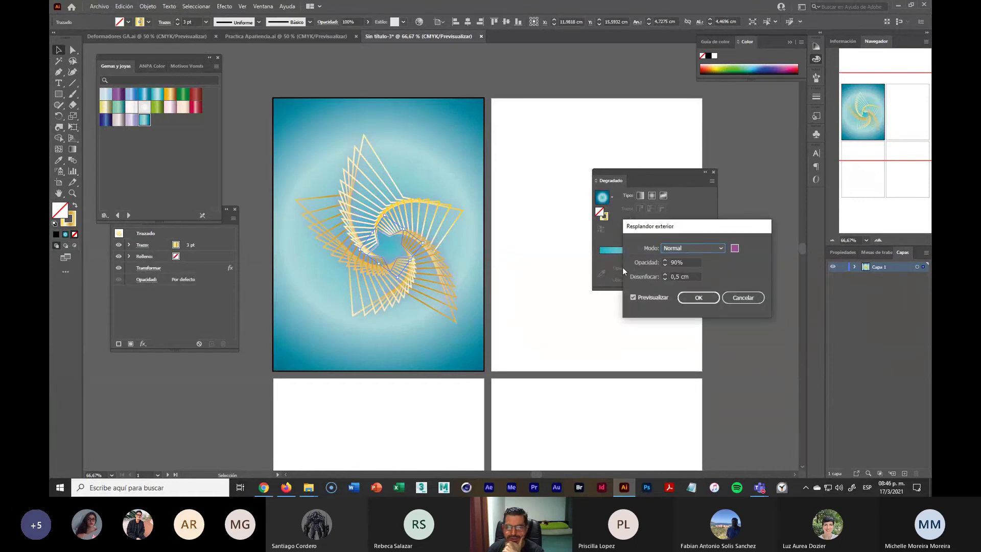
click(735, 248)
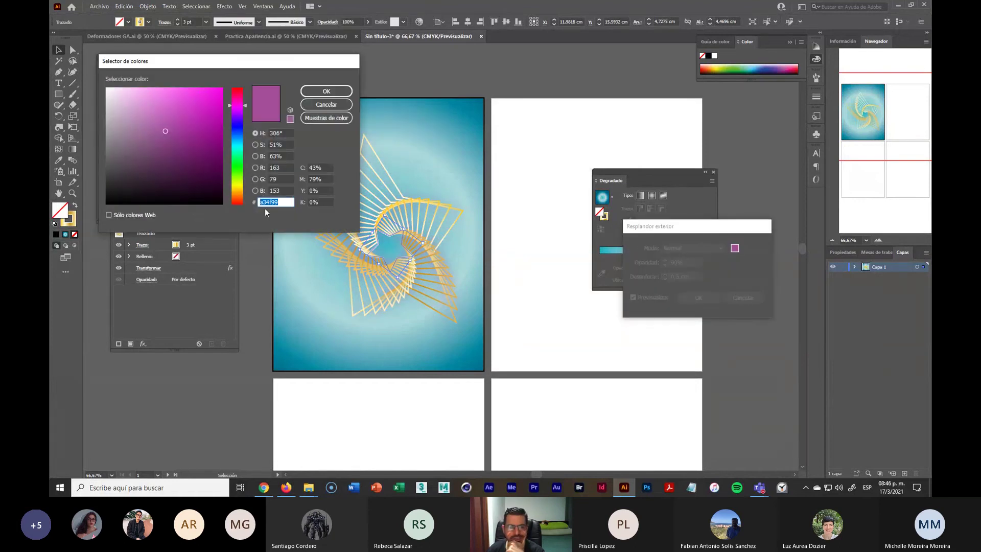
click(239, 195)
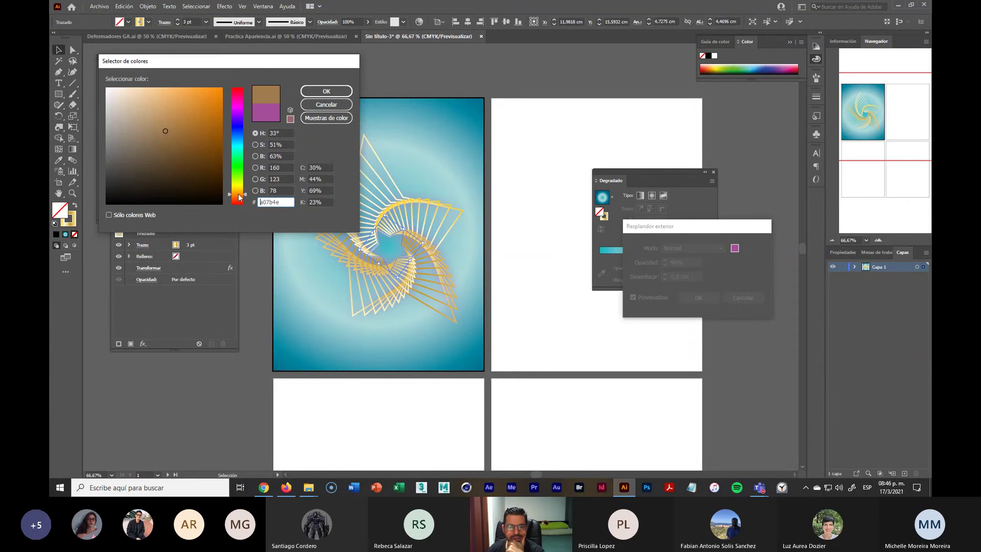
drag(213, 101, 215, 91)
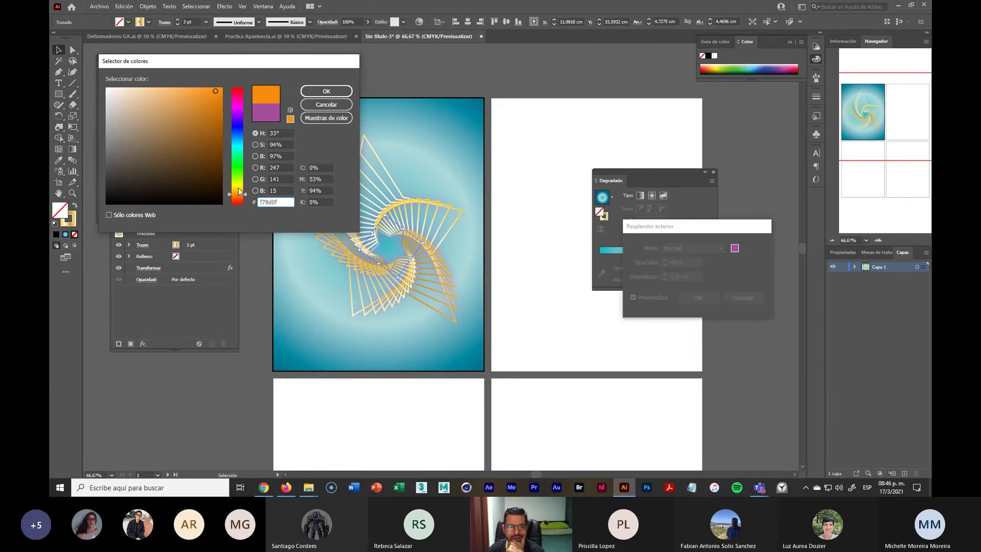
drag(242, 194, 241, 188)
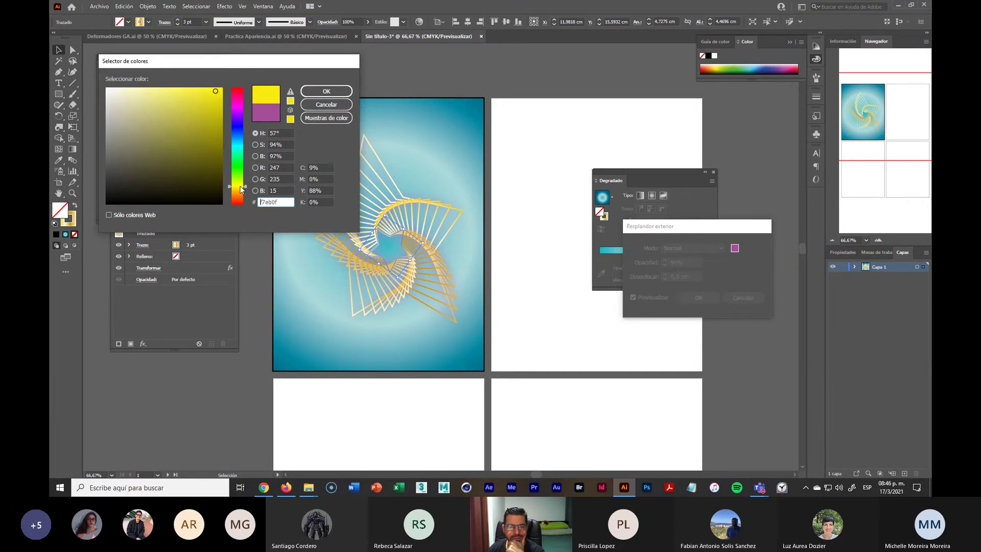
click(246, 188)
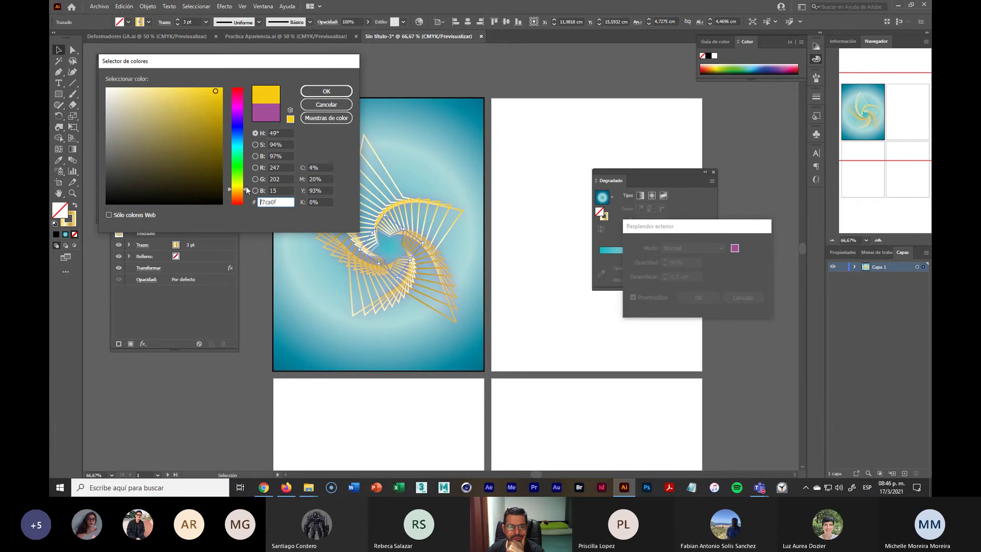
click(327, 90)
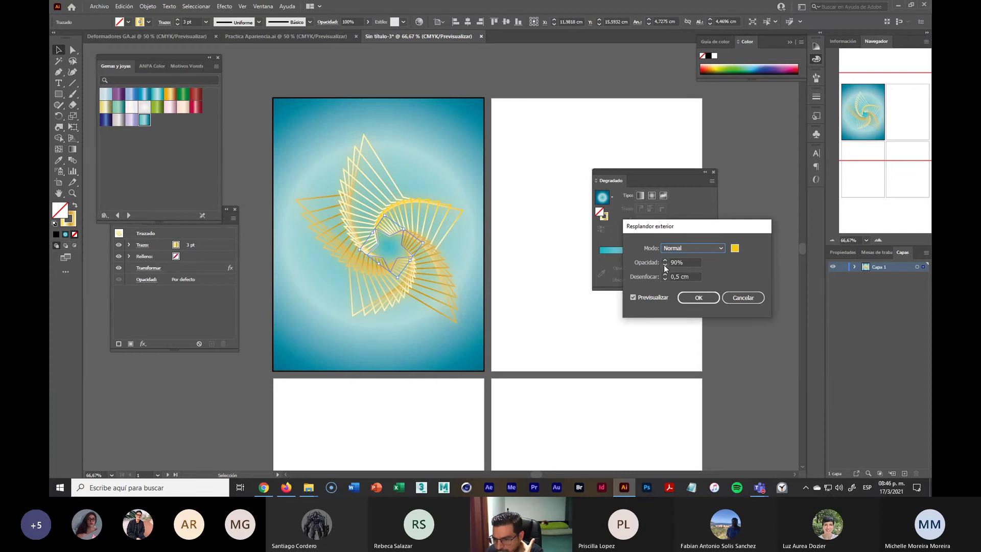
Step: Set the outer glow's blur to 0.3 cm, apply the effect and deselect the star
click(664, 279)
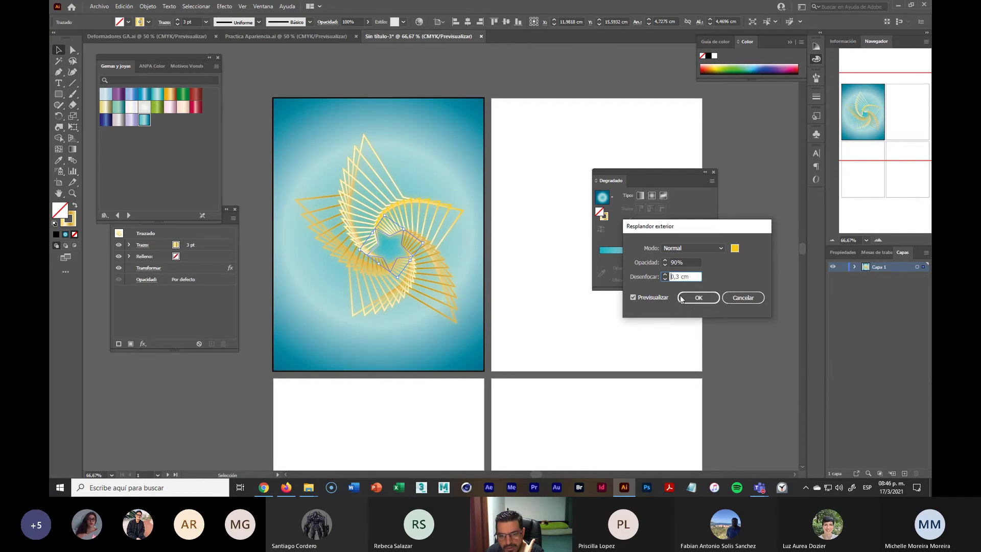
click(697, 298)
click(587, 318)
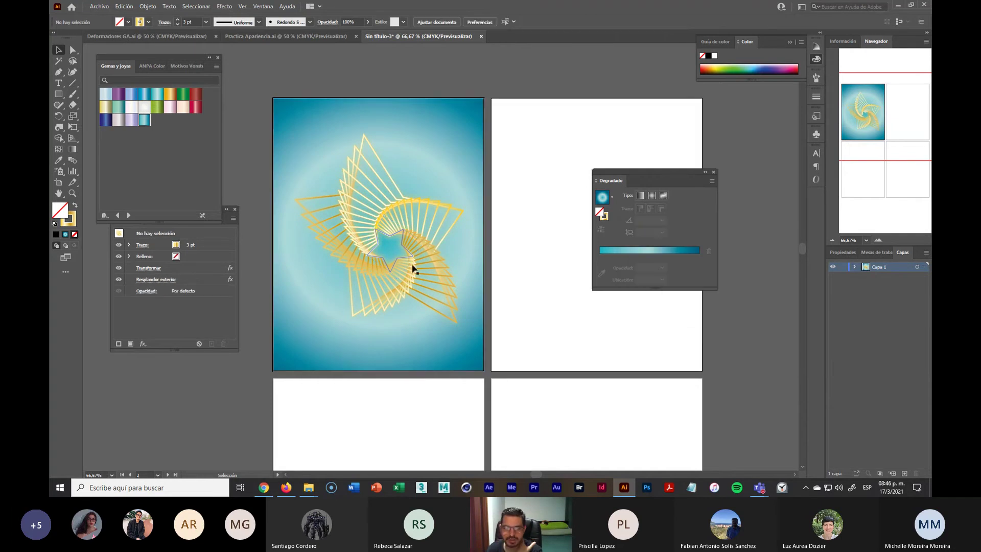
Step: Nudge the star design up toward the first artboard's centre and set the background rectangle's opacity to 75%
mouse_move(411, 266)
mouse_down()
mouse_move(425, 248)
mouse_move(406, 259)
mouse_up()
click(446, 344)
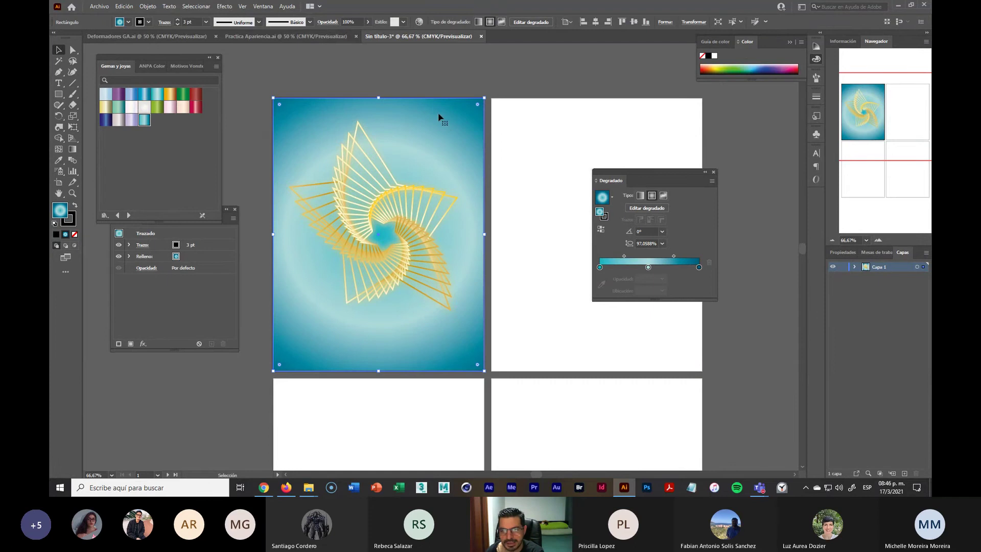
click(368, 22)
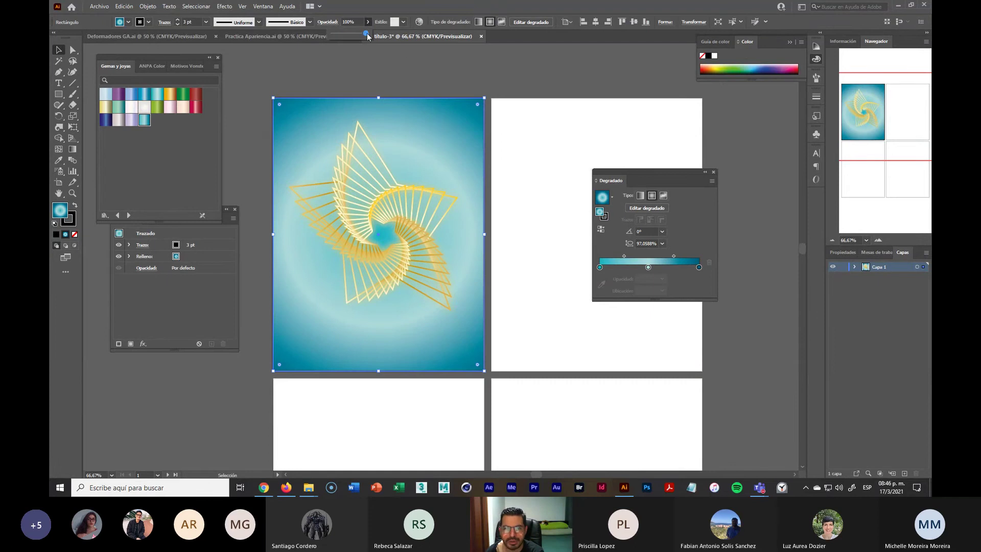
drag(356, 36, 360, 35)
click(415, 57)
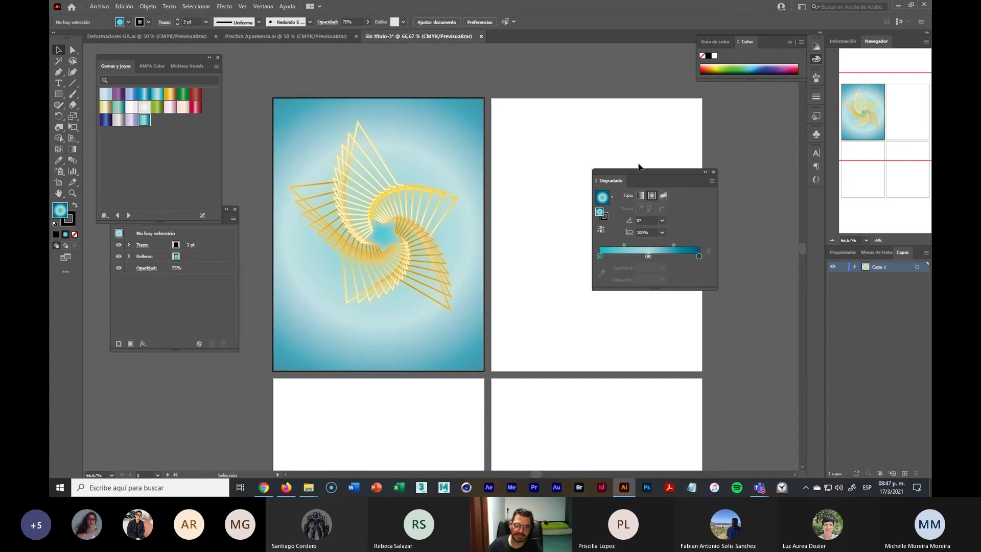
click(534, 227)
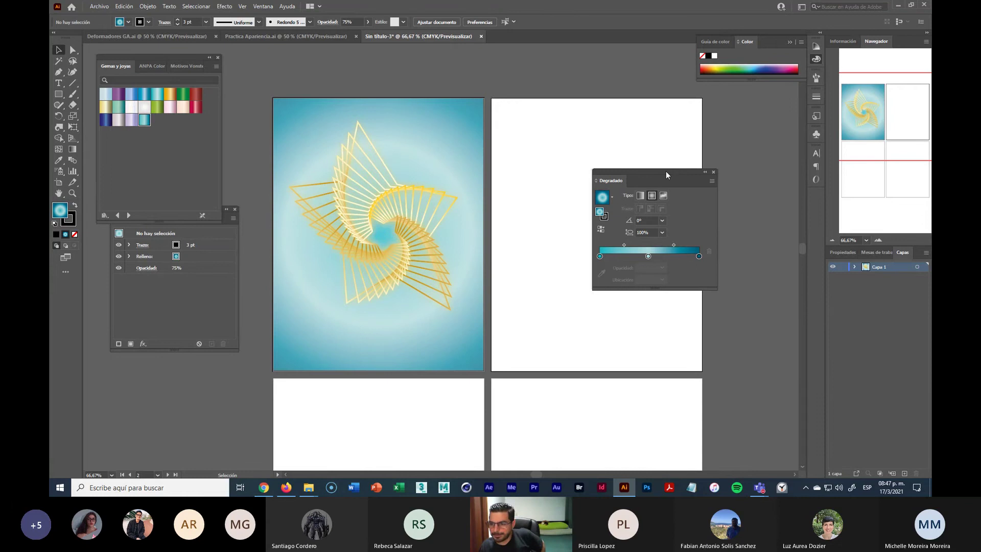
Step: Move the Gradient panel away from the middle of the empty second artboard and activate the Pen tool
drag(666, 175, 725, 327)
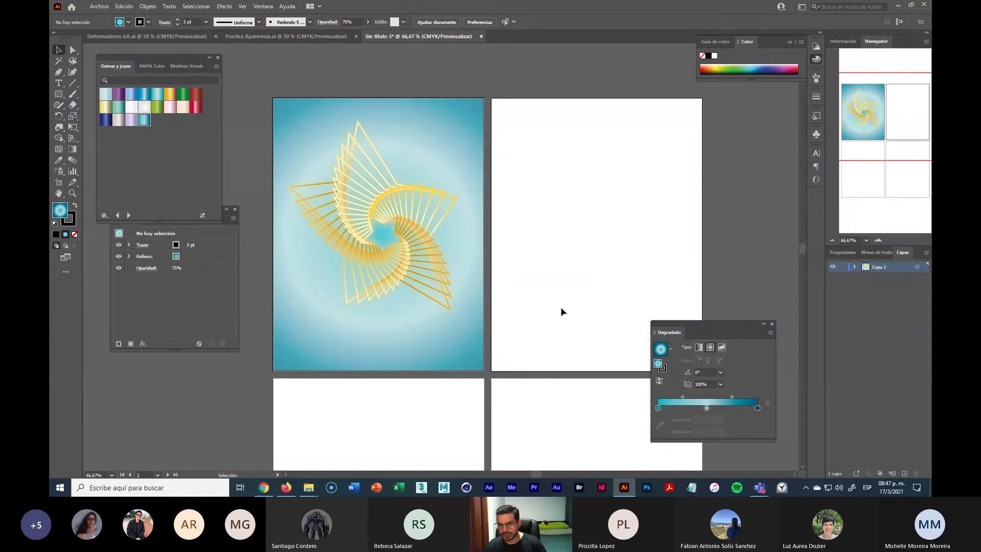
drag(565, 269, 466, 256)
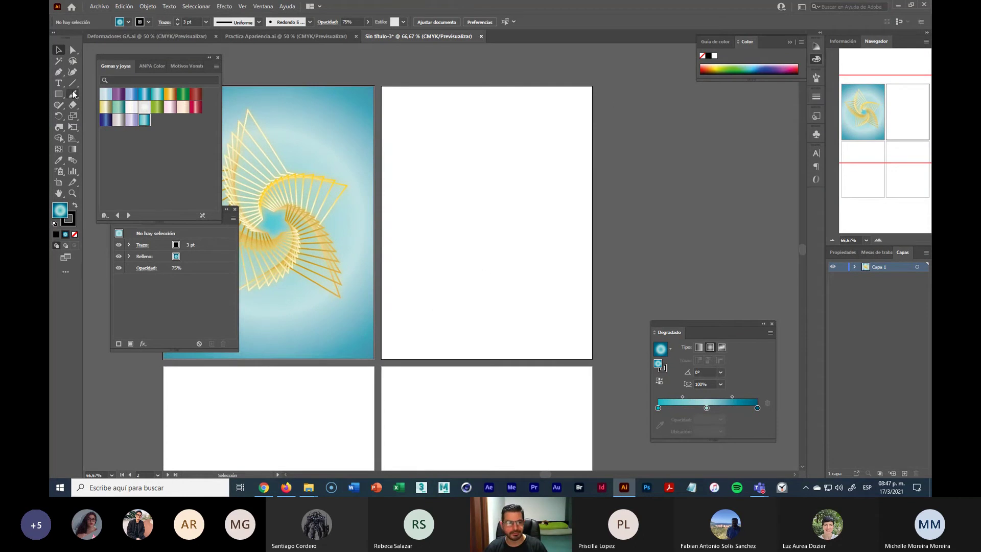
click(58, 72)
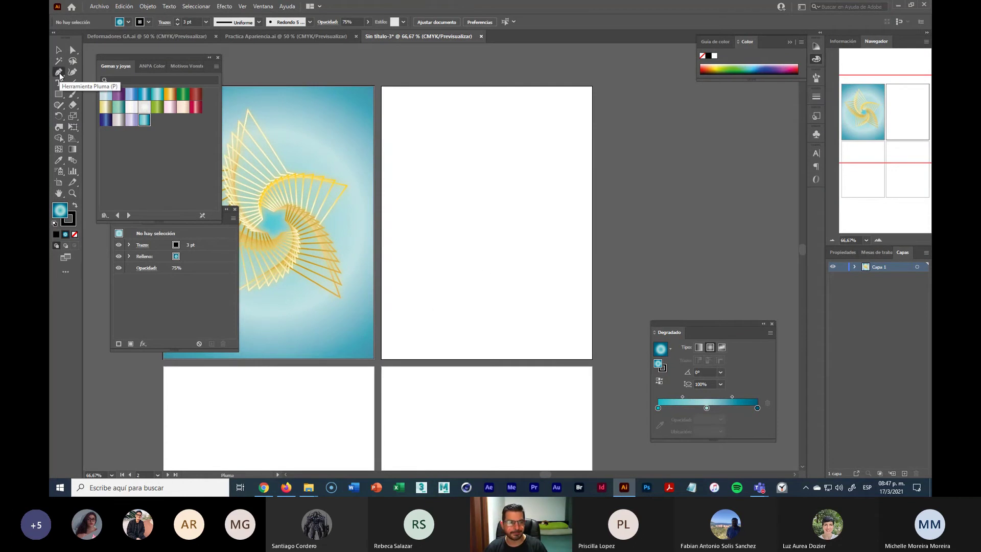
click(58, 49)
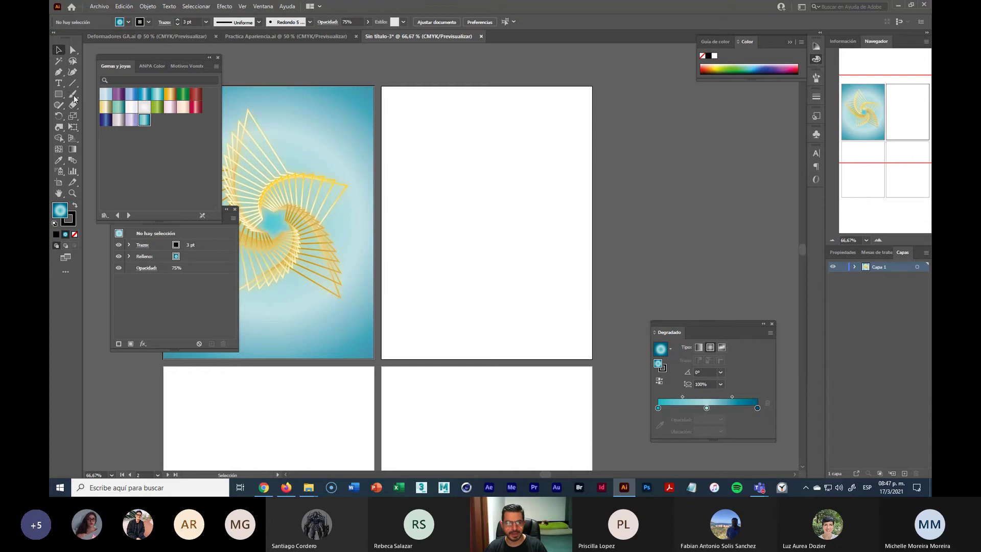
click(59, 73)
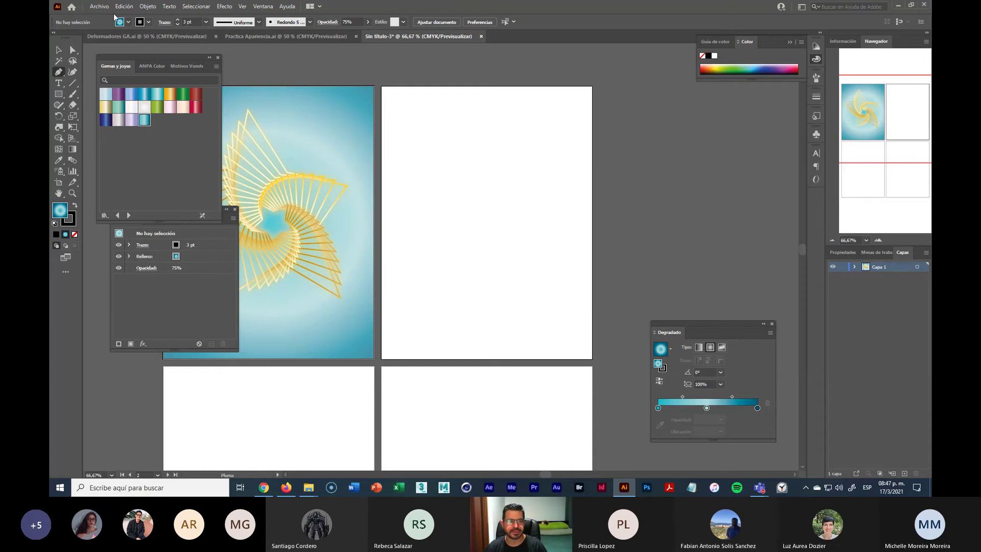
Step: Save the document as Transformar GA.ai in the Clase 9 folder with the default Illustrator 2020 options
click(99, 6)
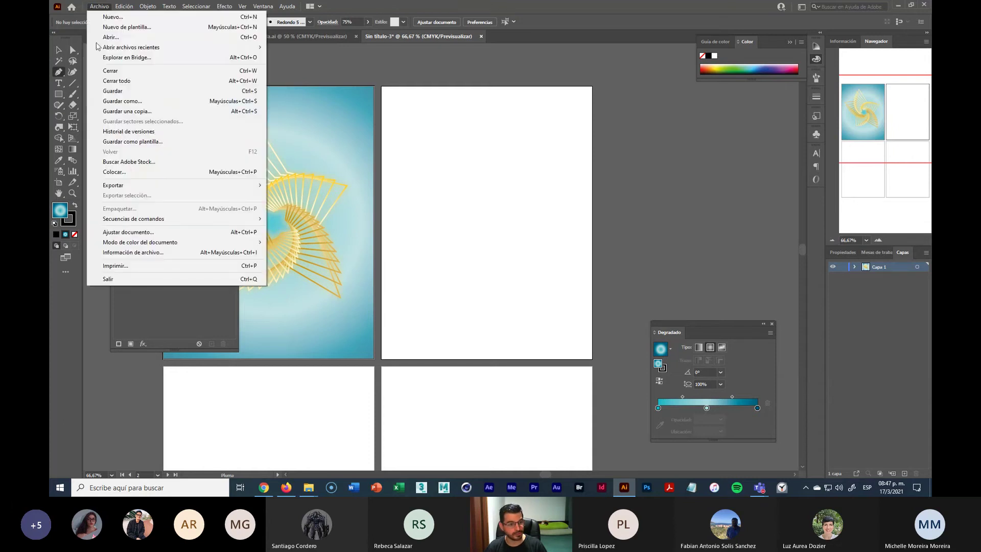
click(122, 101)
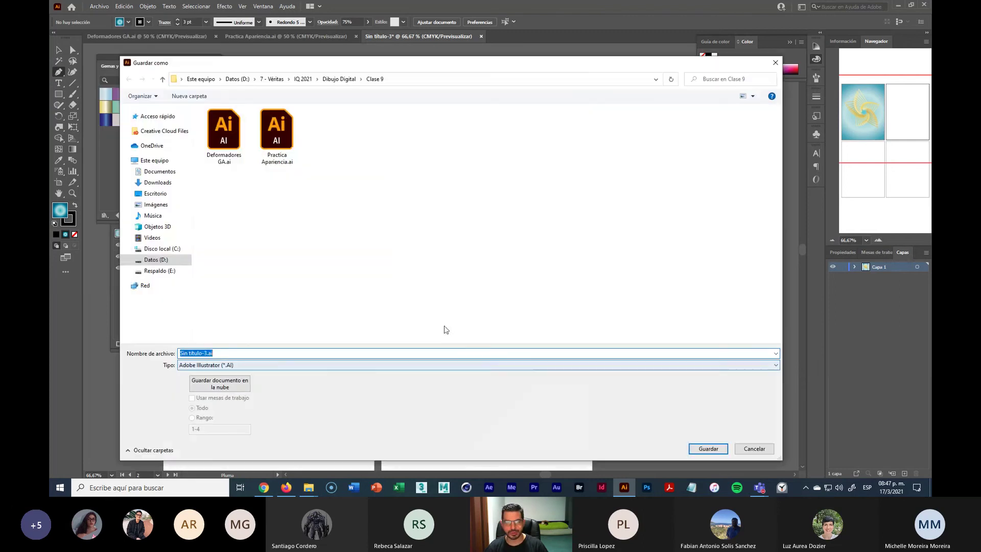
click(206, 353)
drag(207, 353, 164, 355)
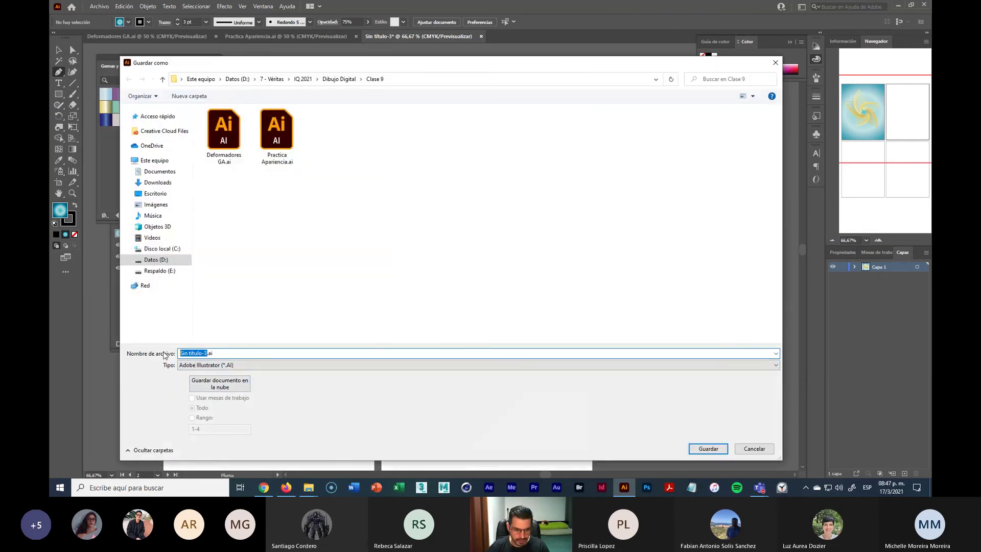
text(Transformar)
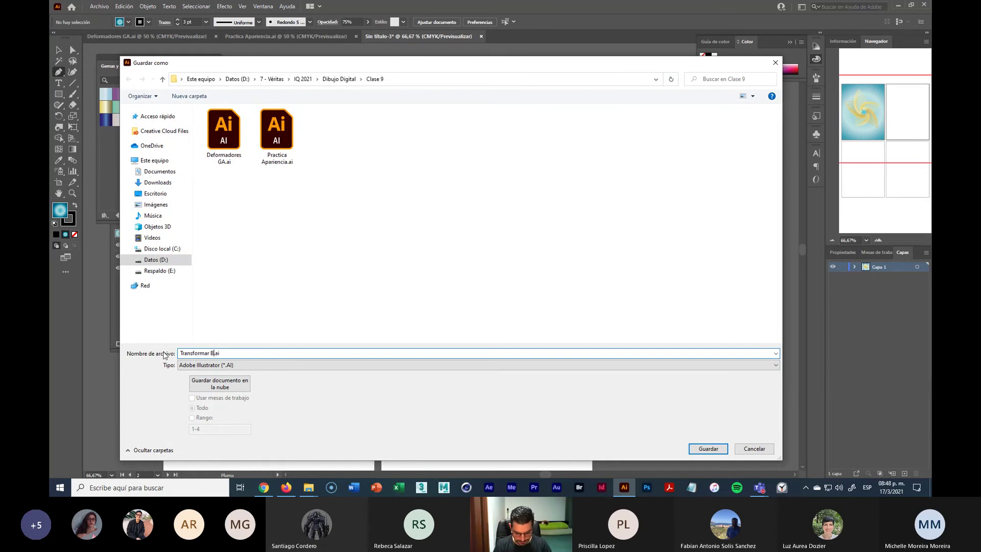
text( GA)
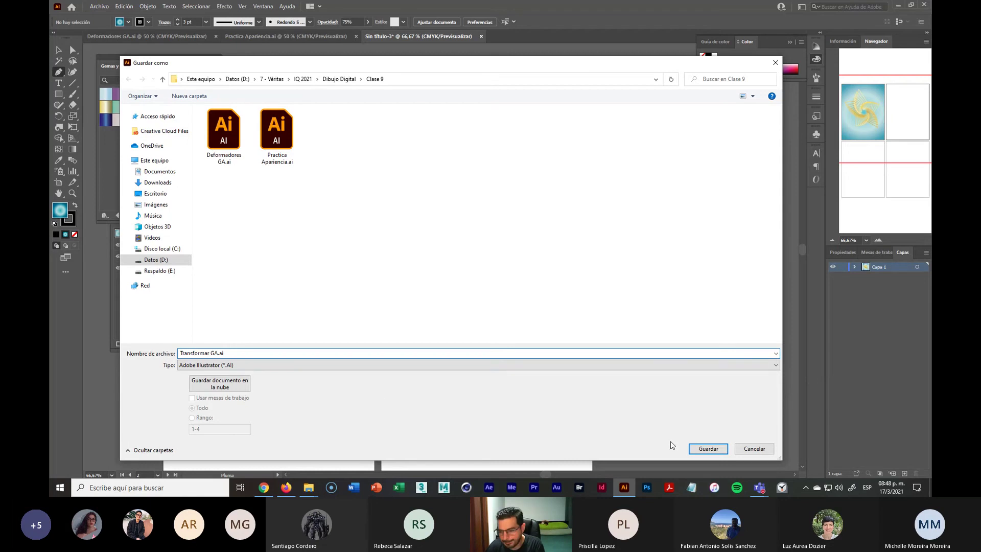
click(703, 448)
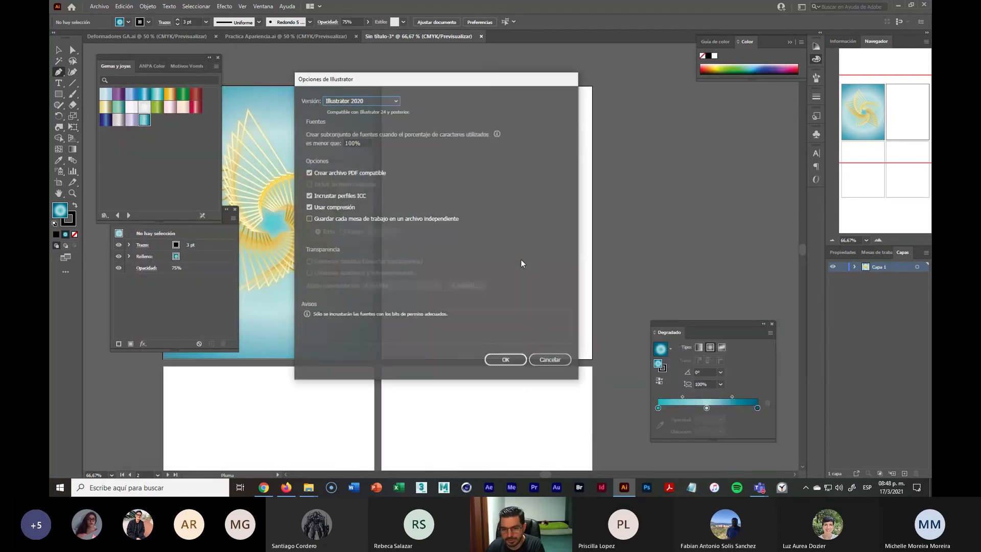
click(512, 361)
click(533, 340)
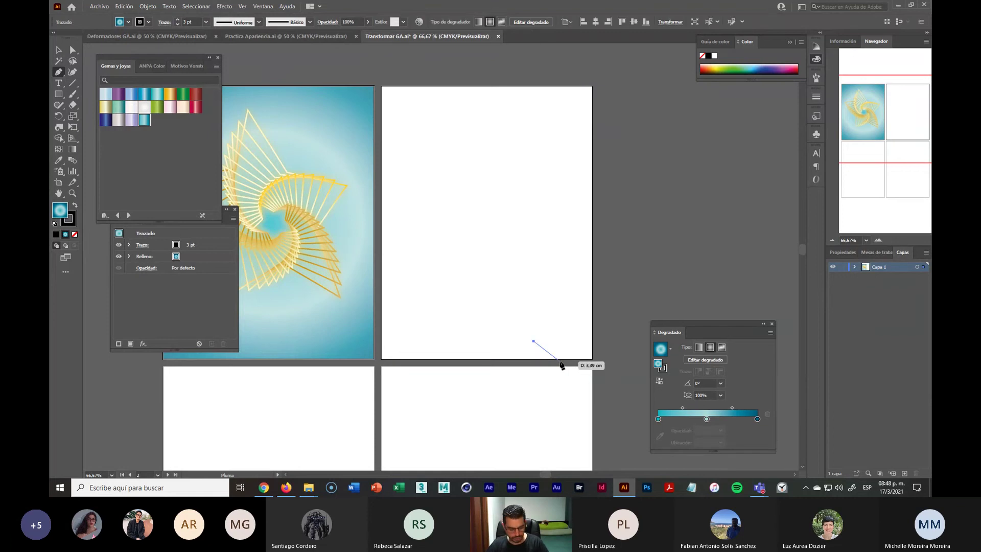
click(559, 361)
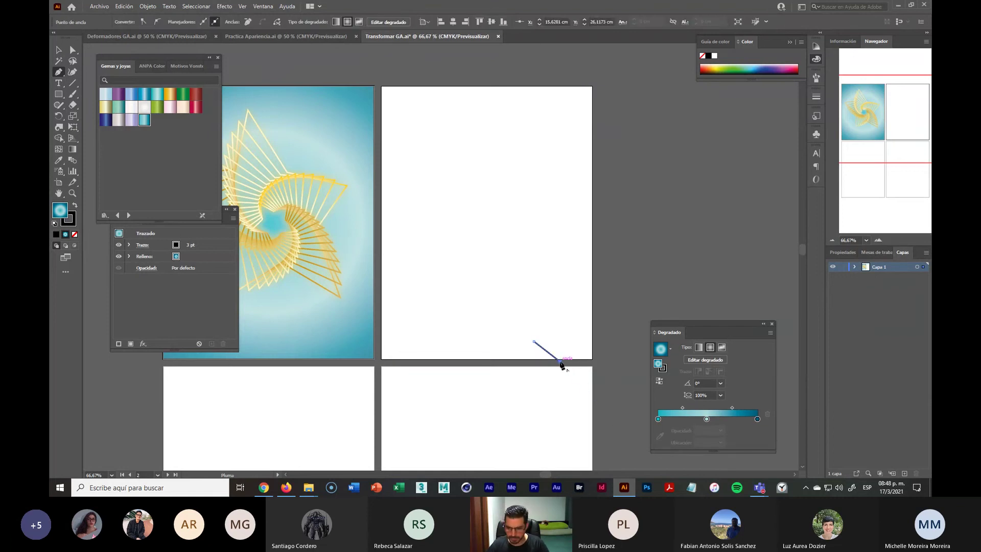
ctrl+click(539, 415)
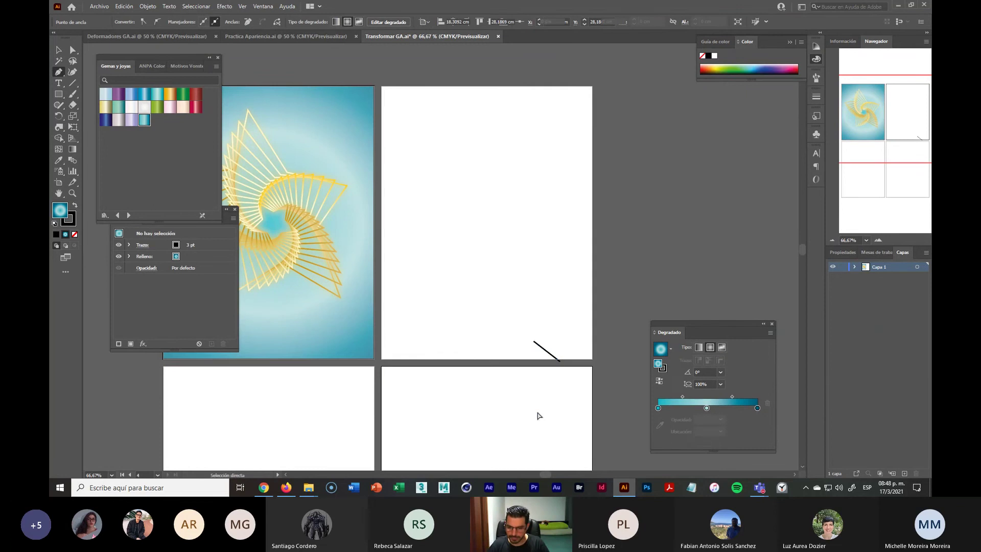
click(58, 51)
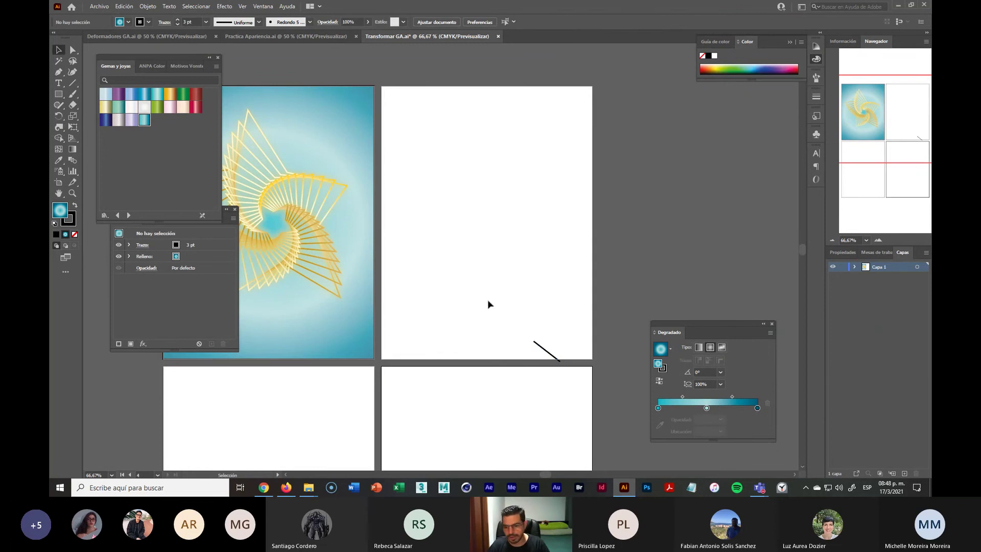
drag(487, 299, 594, 383)
click(593, 382)
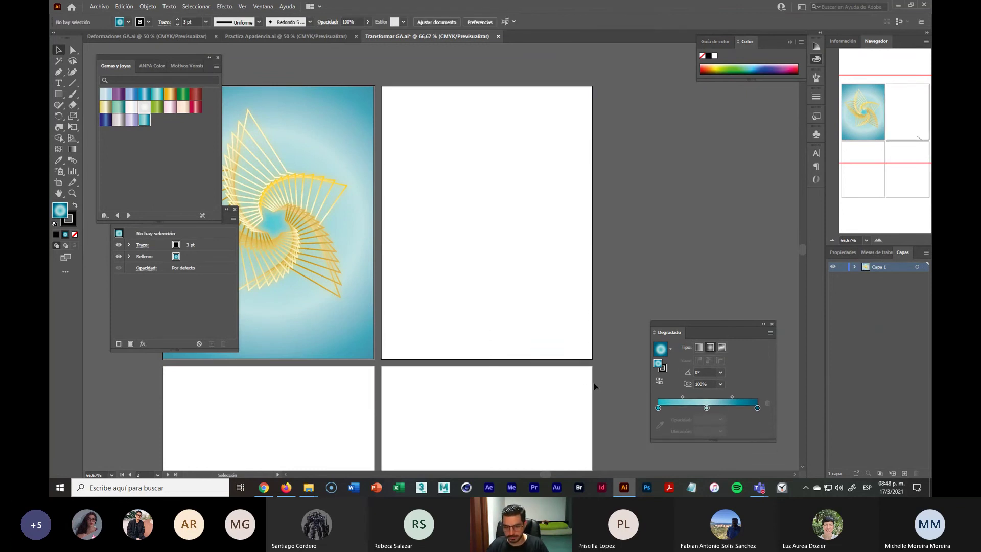
Step: Move the Gradient panel clear of the second artboard, place a single Pen-tool anchor point in the upper middle of that artboard and deselect it
scroll(547, 266, up, 1)
scroll(537, 265, up, 1)
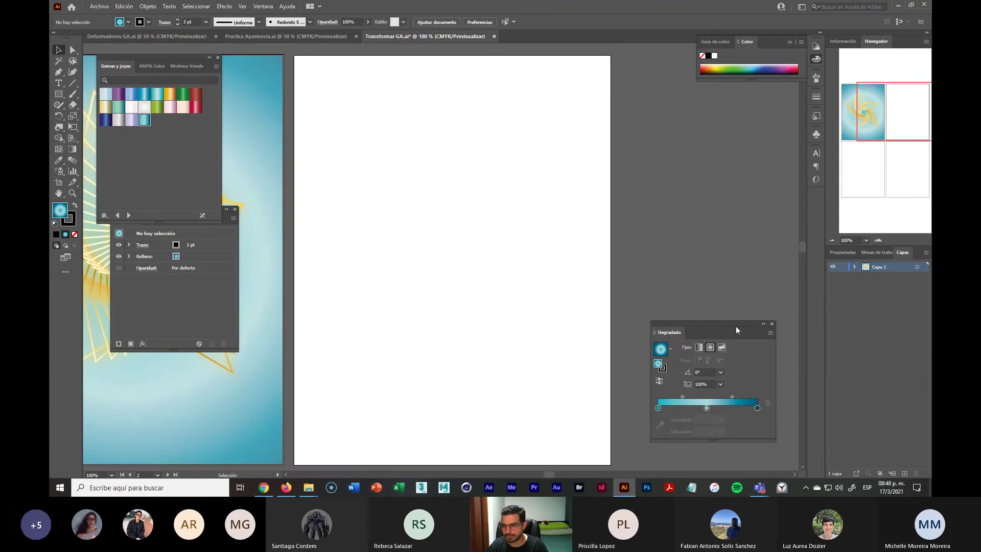
drag(735, 323, 750, 256)
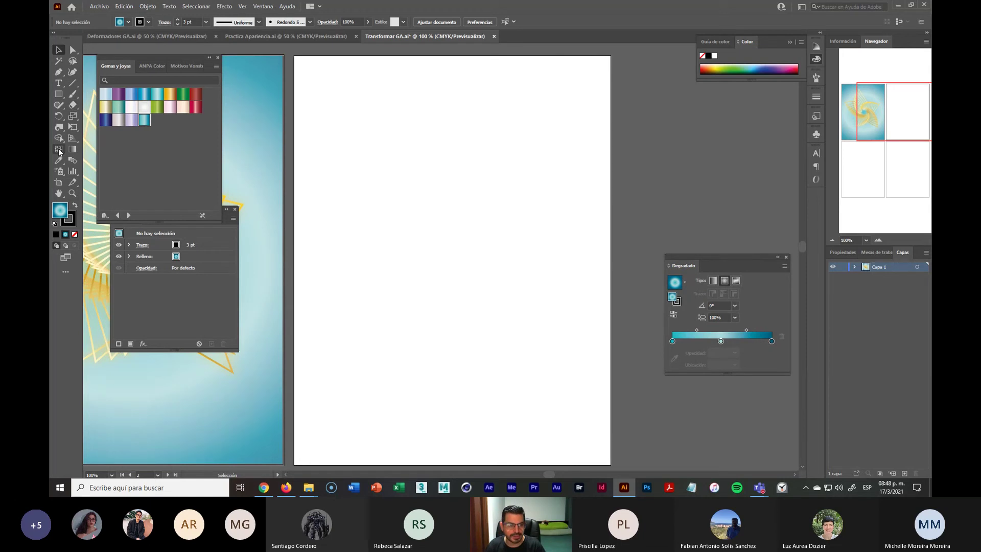
click(59, 72)
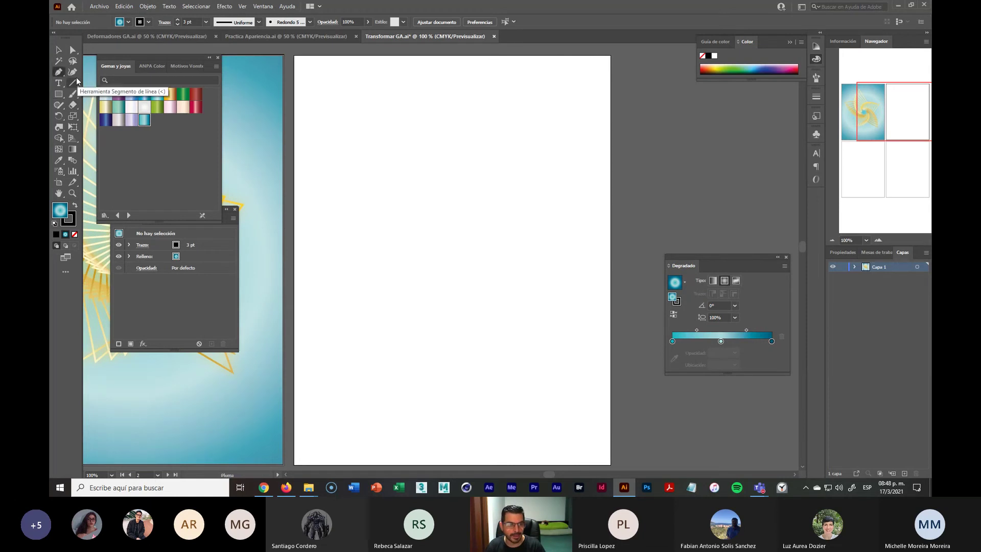
drag(452, 254, 452, 246)
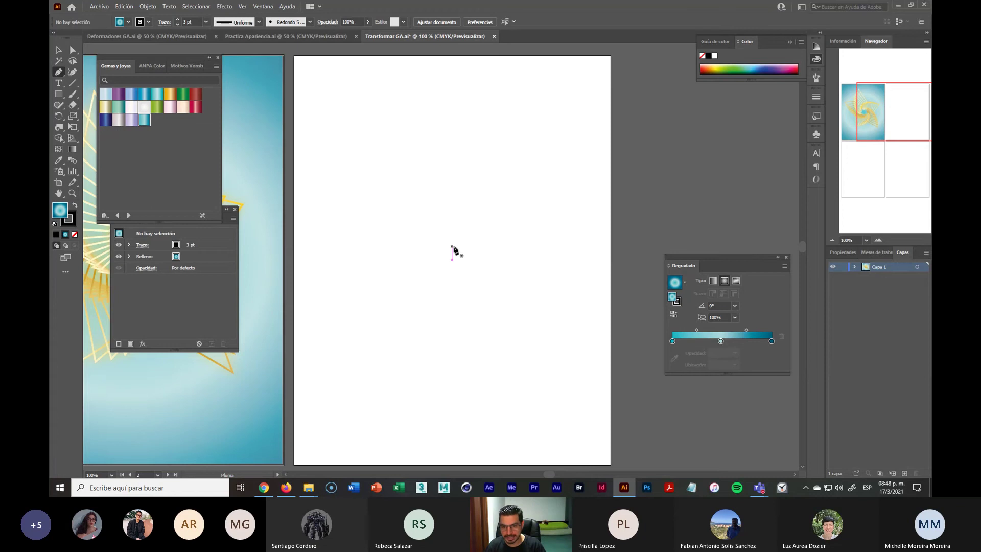
click(519, 301)
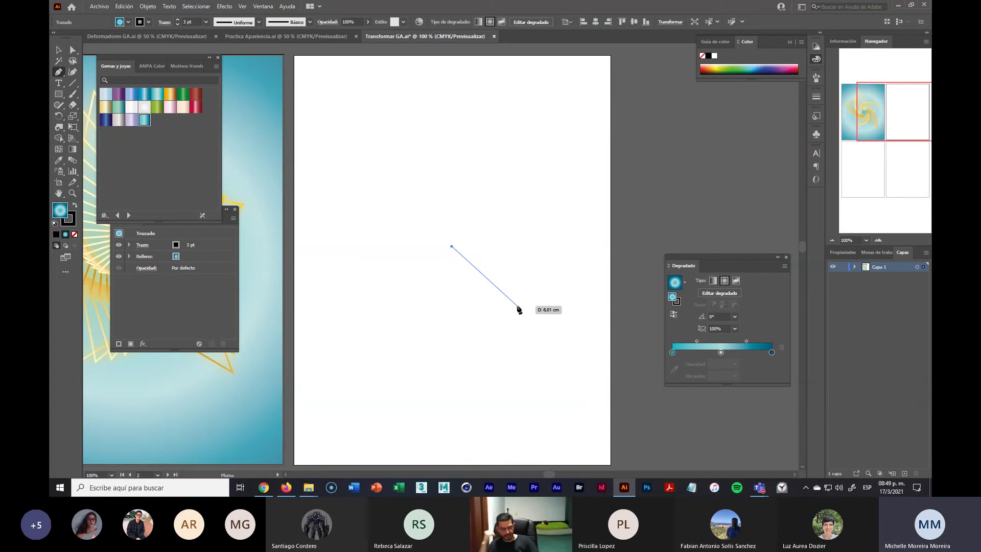
key(ctrl)
ctrl+click(519, 309)
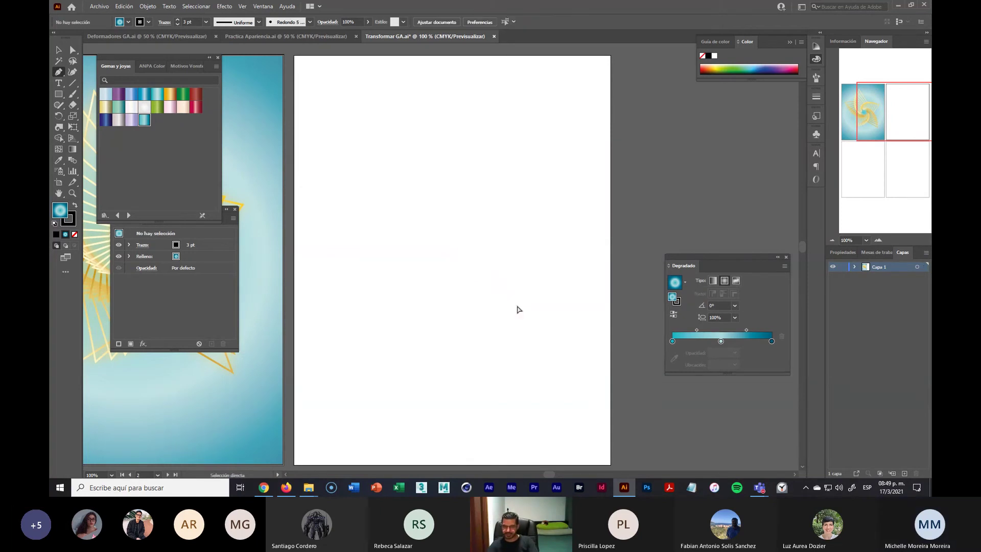
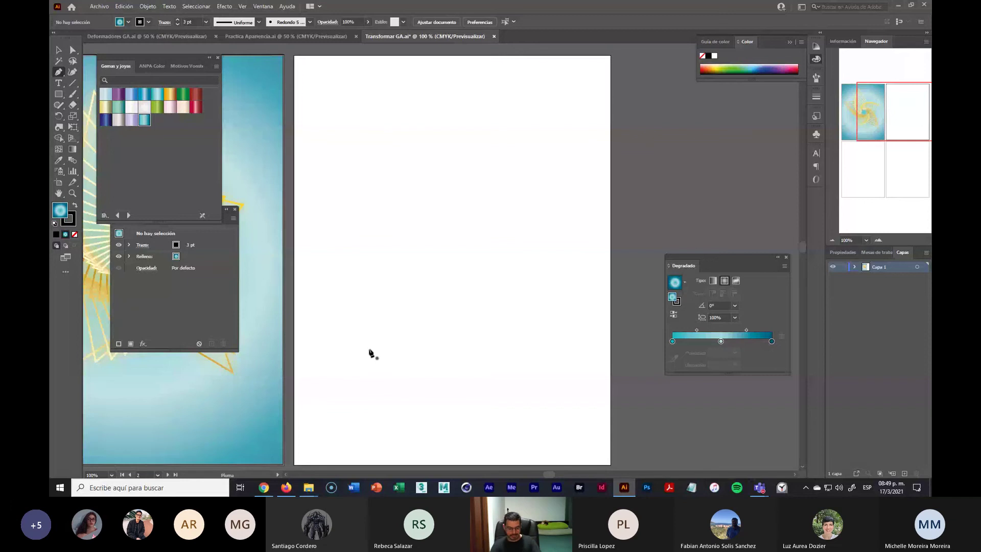
Step: Check the isolated anchor point in Outline view and return to Preview
key(ctrl+y)
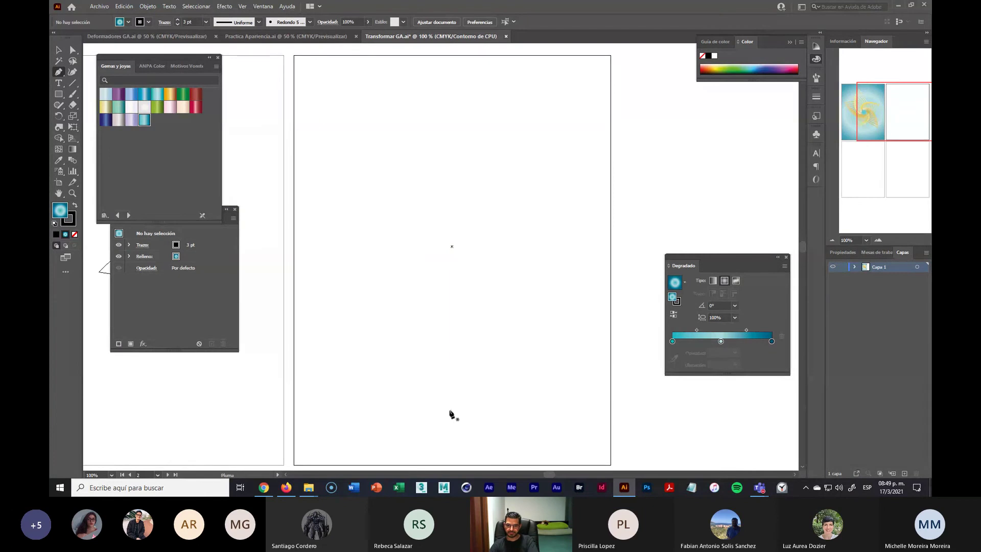
key(ctrl)
key(ctrl+y)
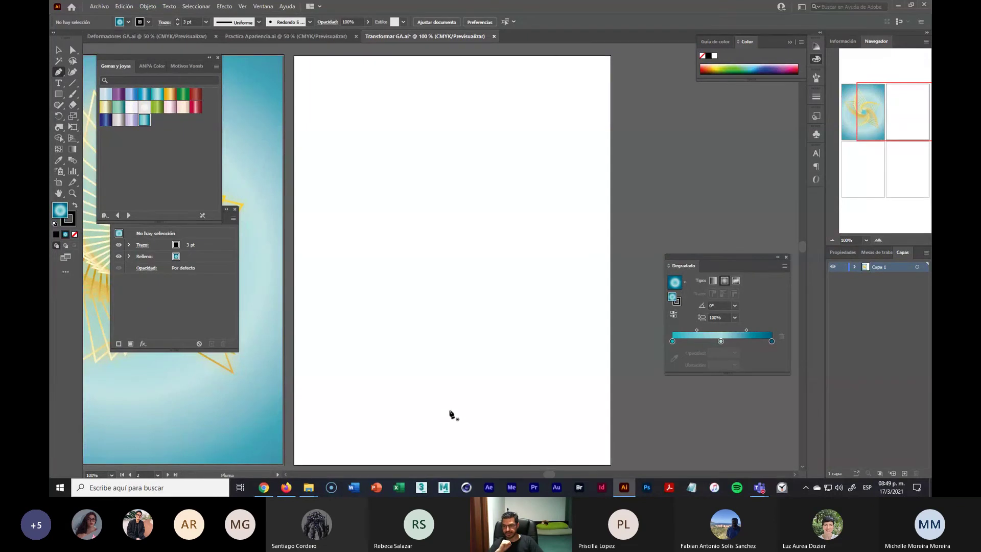
Step: Move the Appearance panel off the star design to the second artboard's edge and select the isolated anchor point
click(59, 50)
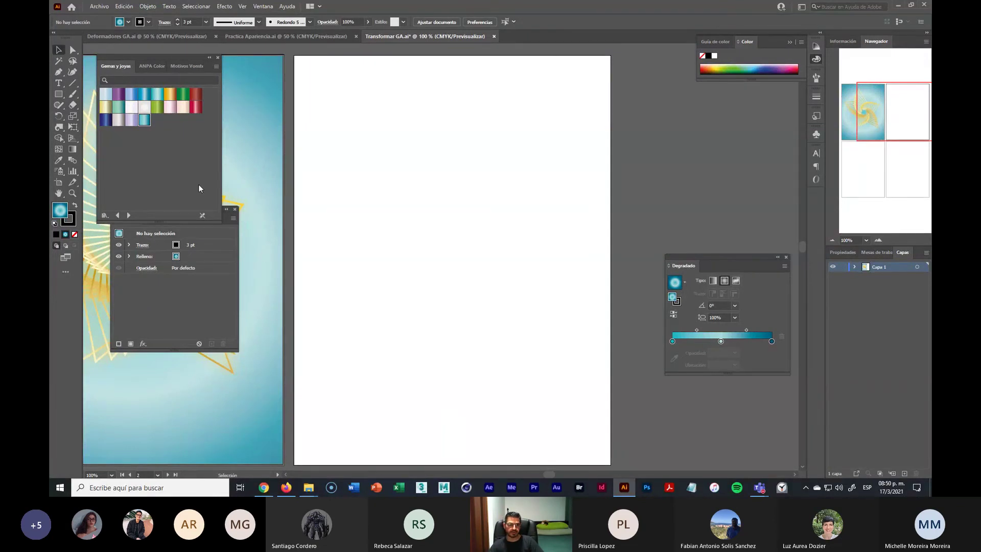
drag(395, 203, 510, 362)
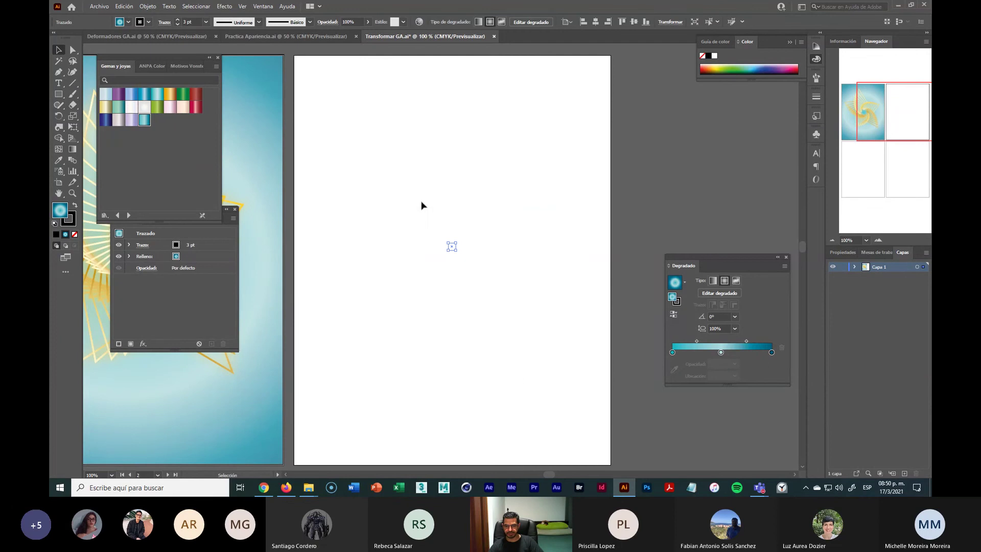
drag(401, 173, 545, 342)
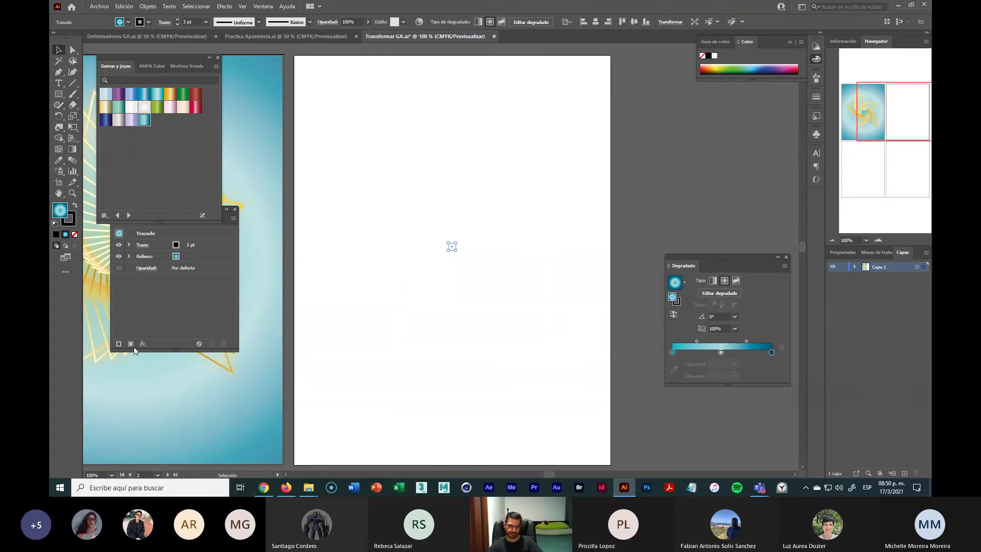
click(202, 314)
drag(191, 212, 608, 117)
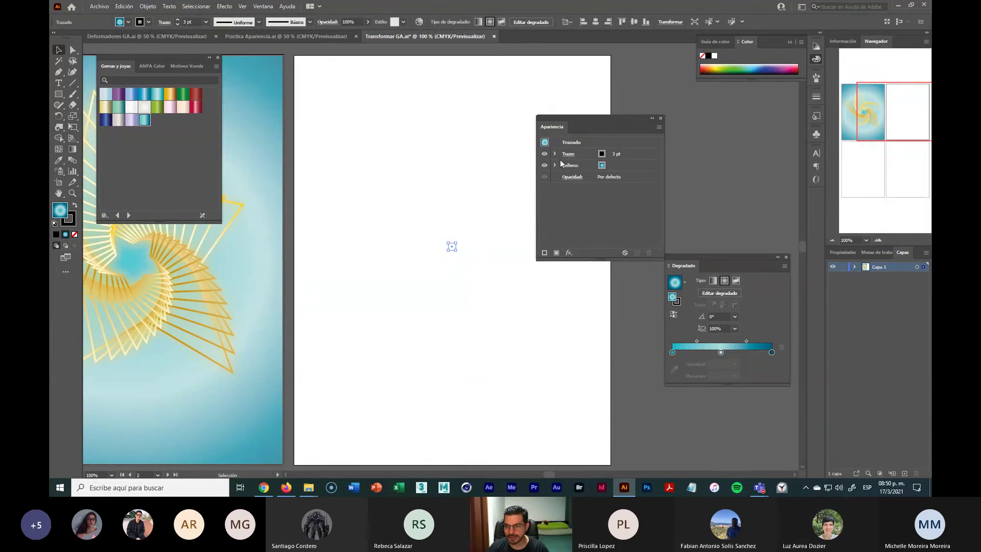
key(ctrl+shift+a)
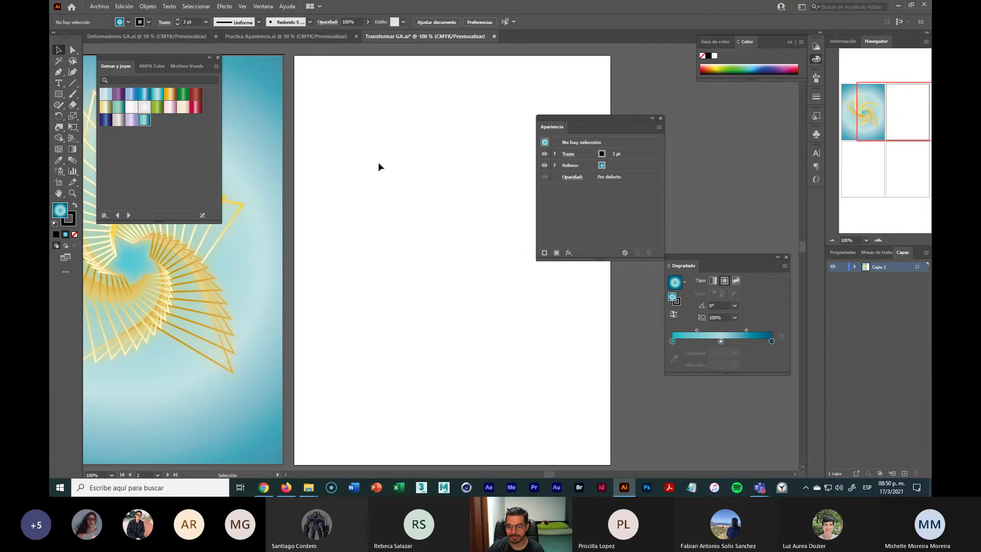
drag(396, 182, 514, 310)
drag(602, 117, 583, 137)
Step: Apply the Convert to Shape Ellipse effect to the point with relative size and 0.635 cm extra width and height, and remove its fill
click(550, 274)
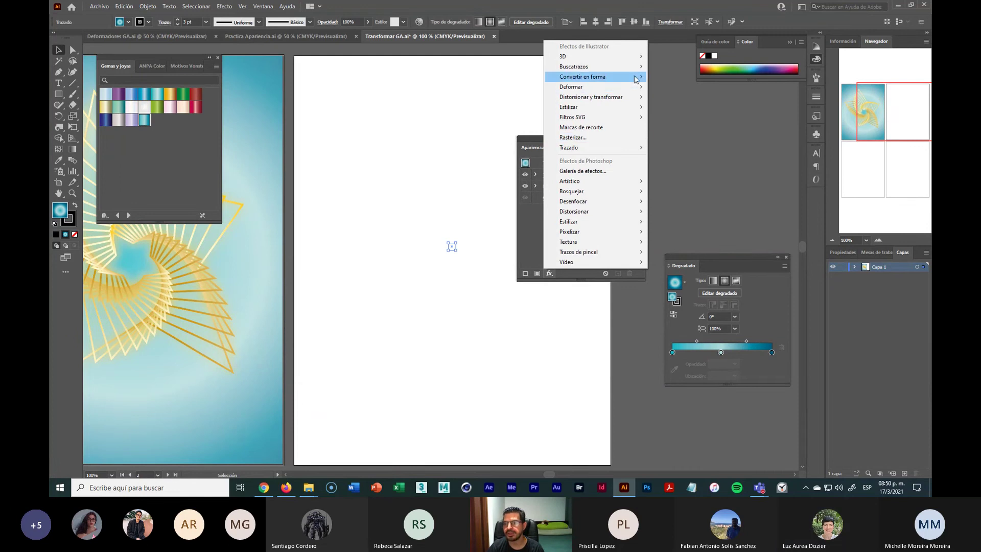
mouse_move(636, 79)
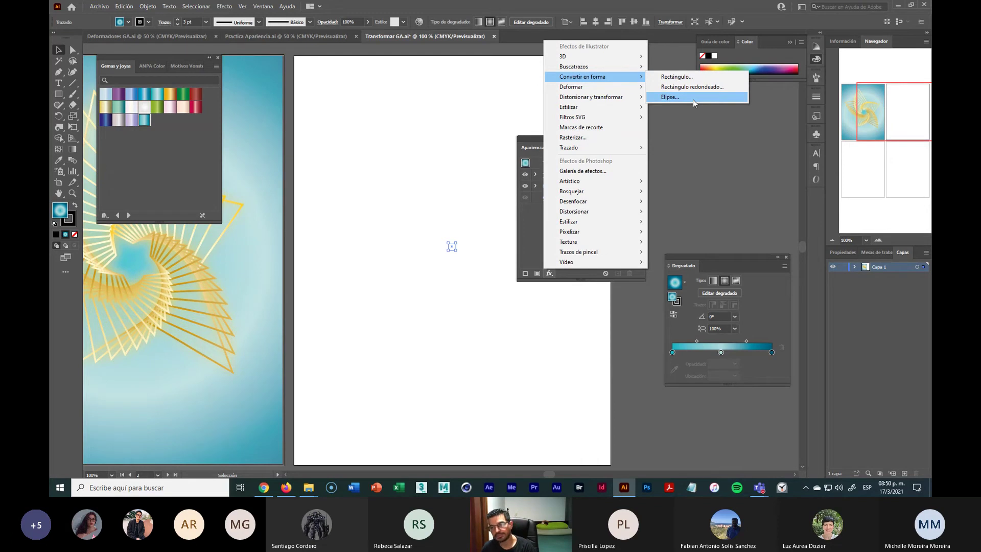
click(693, 99)
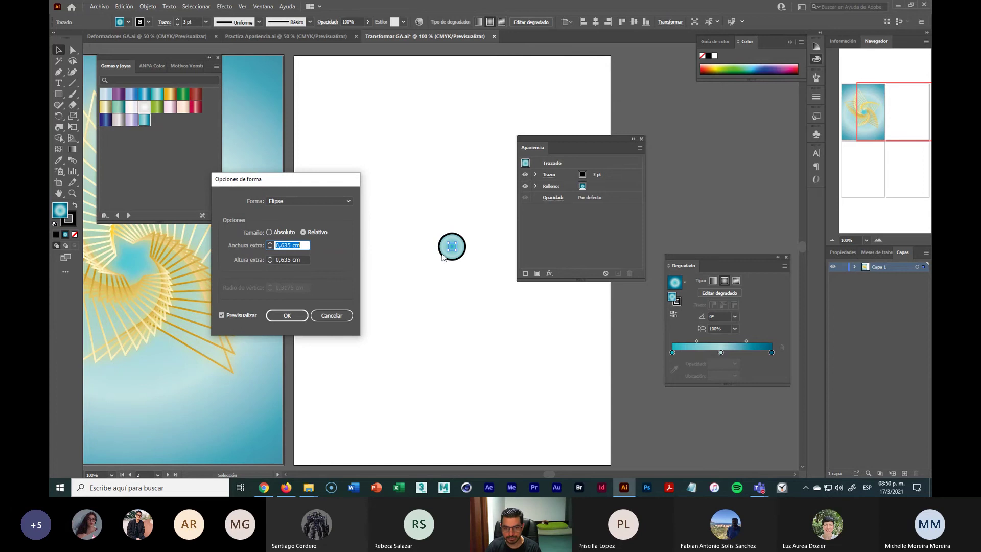
click(297, 317)
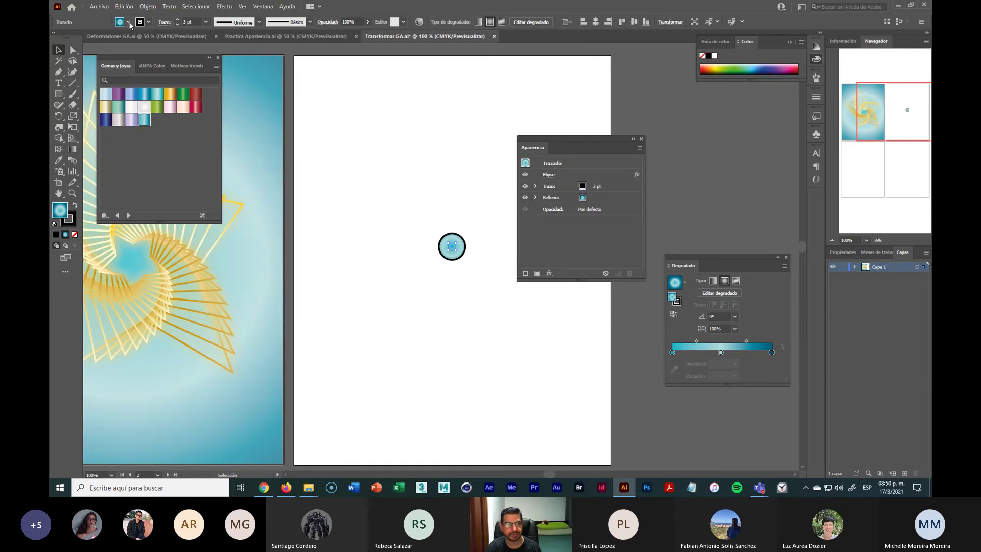
click(128, 22)
click(55, 39)
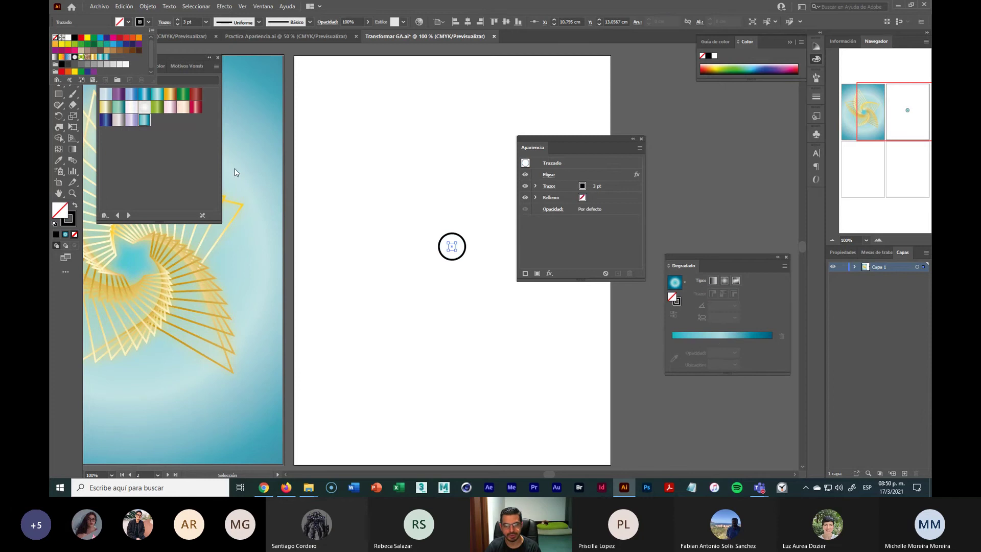
drag(415, 189, 503, 304)
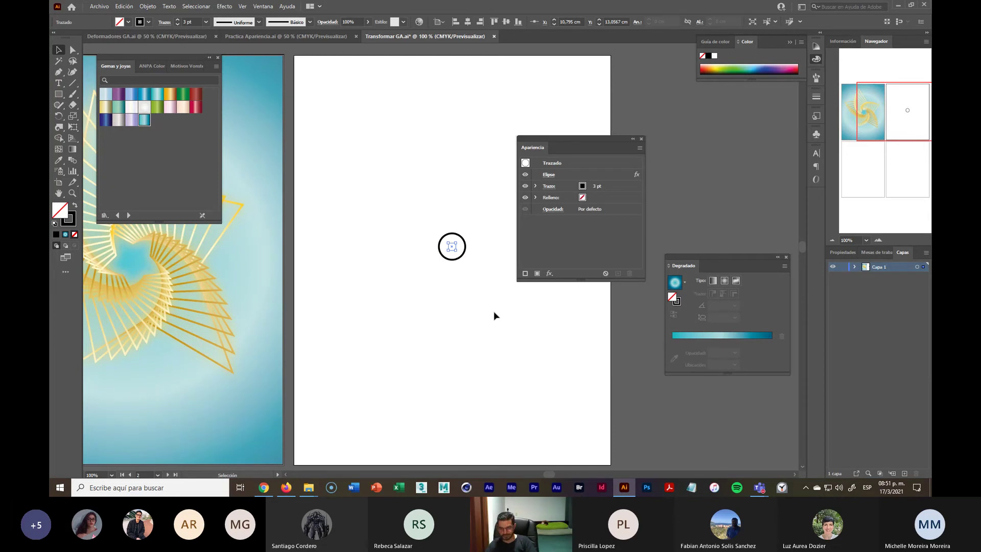
Step: Compare the star design on the first artboard with the circle and examine the circle's small bounding box up close
drag(247, 396, 532, 431)
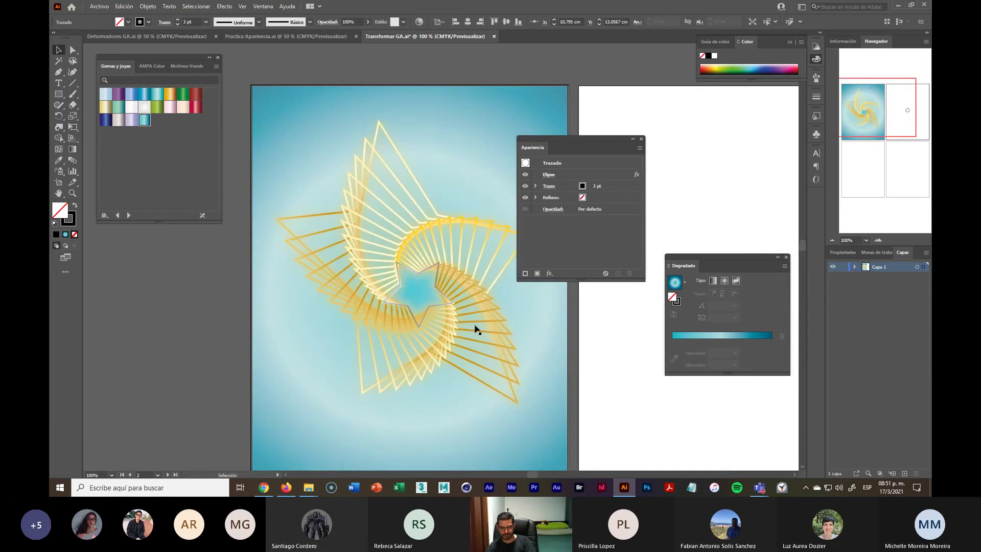
drag(598, 374, 329, 368)
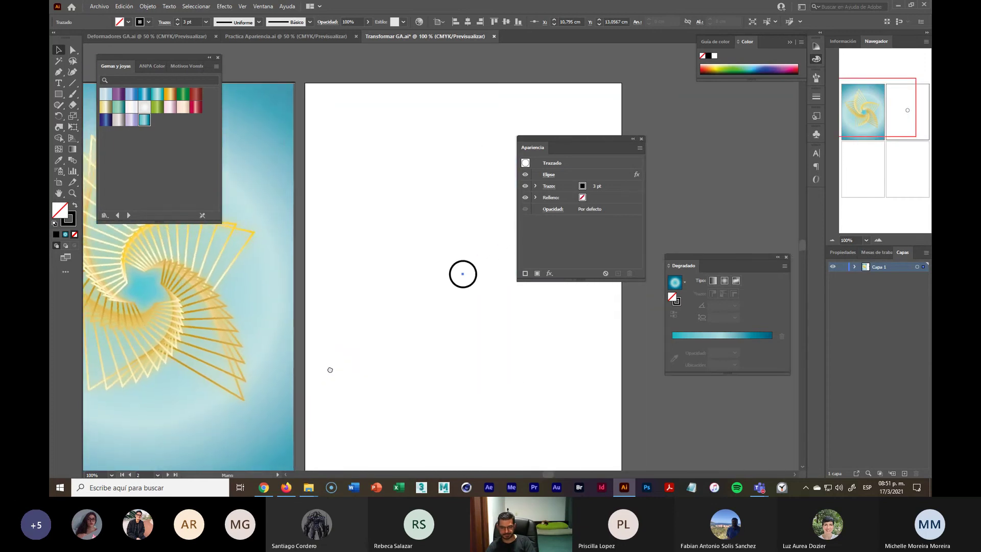
drag(489, 390, 427, 387)
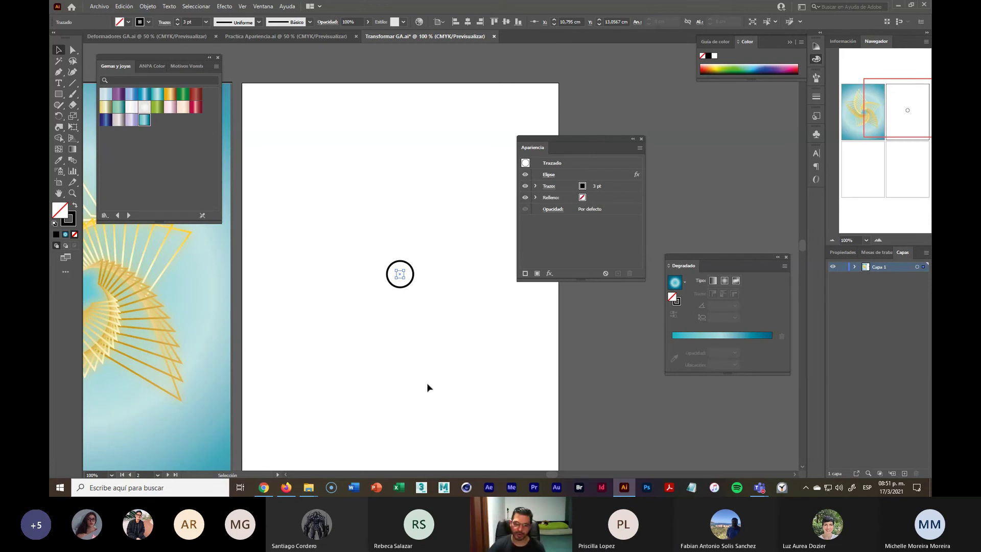
scroll(427, 382, down, 1)
scroll(427, 383, down, 1)
click(427, 363)
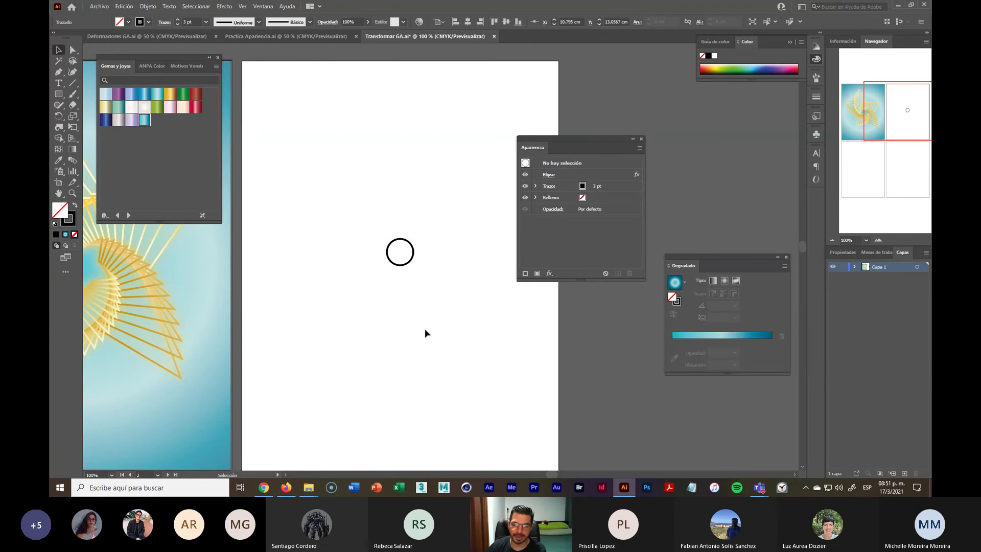
drag(366, 209, 451, 308)
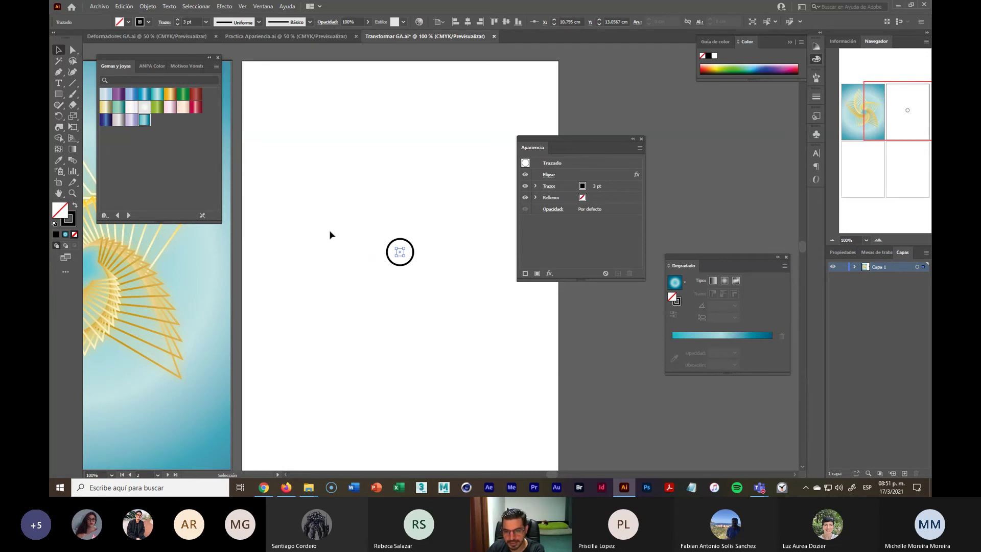
click(263, 7)
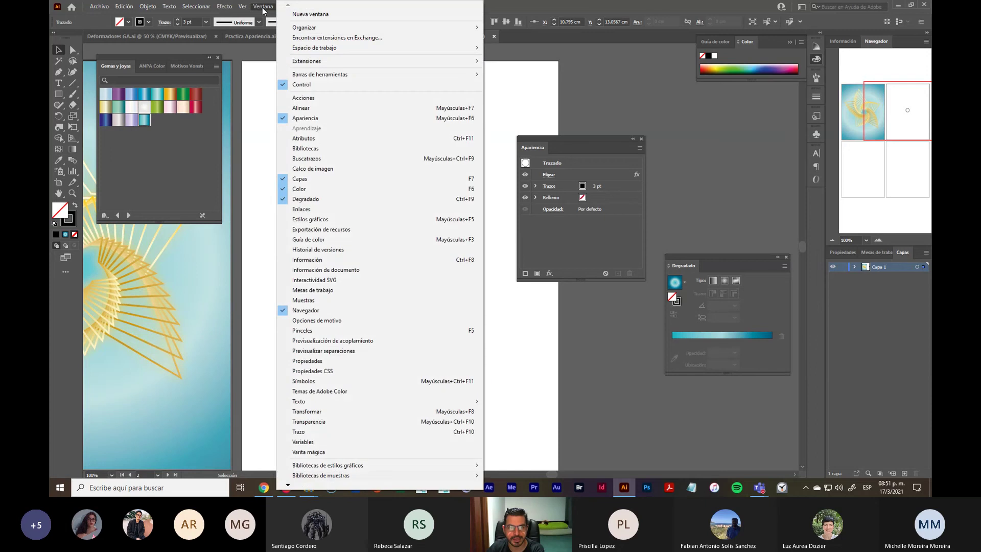
click(263, 87)
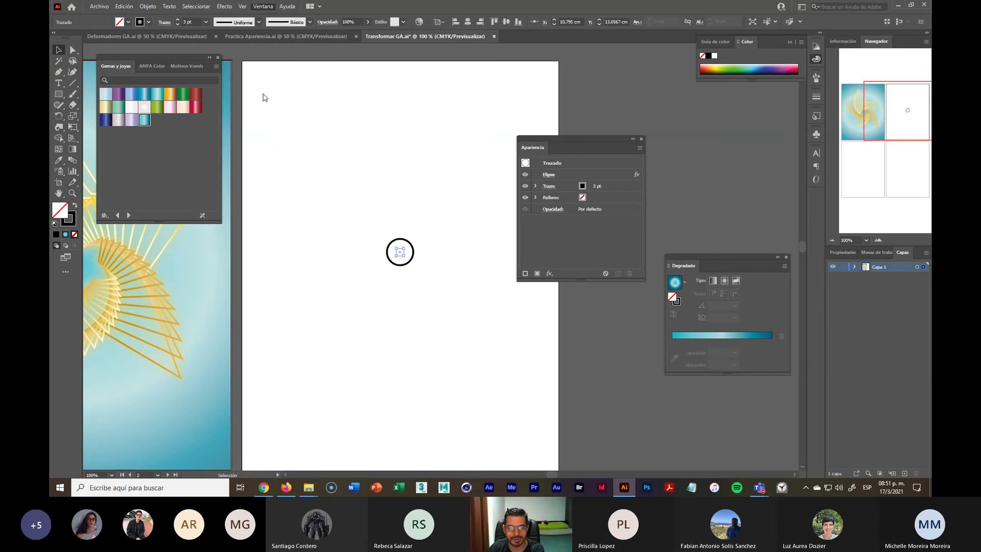
drag(350, 178, 466, 322)
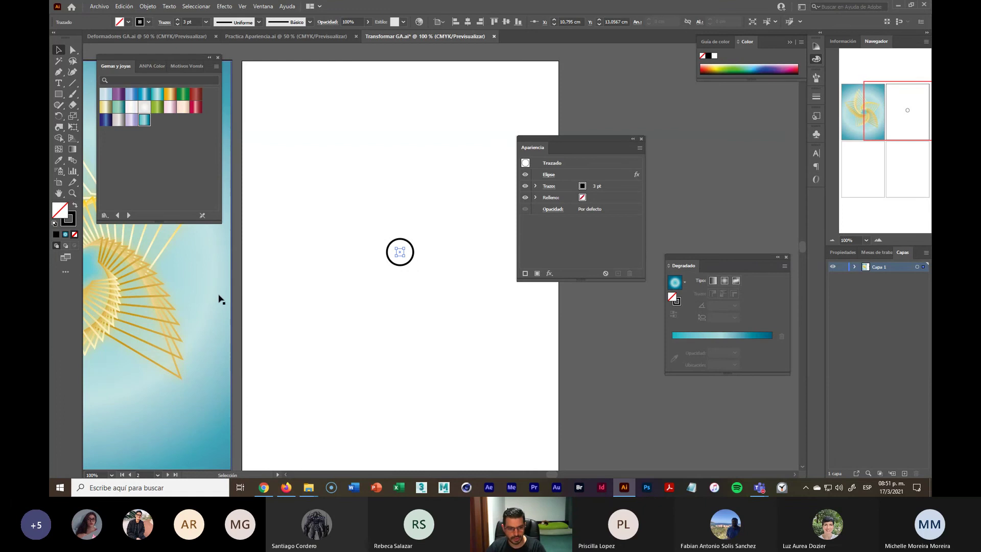
drag(166, 285, 314, 313)
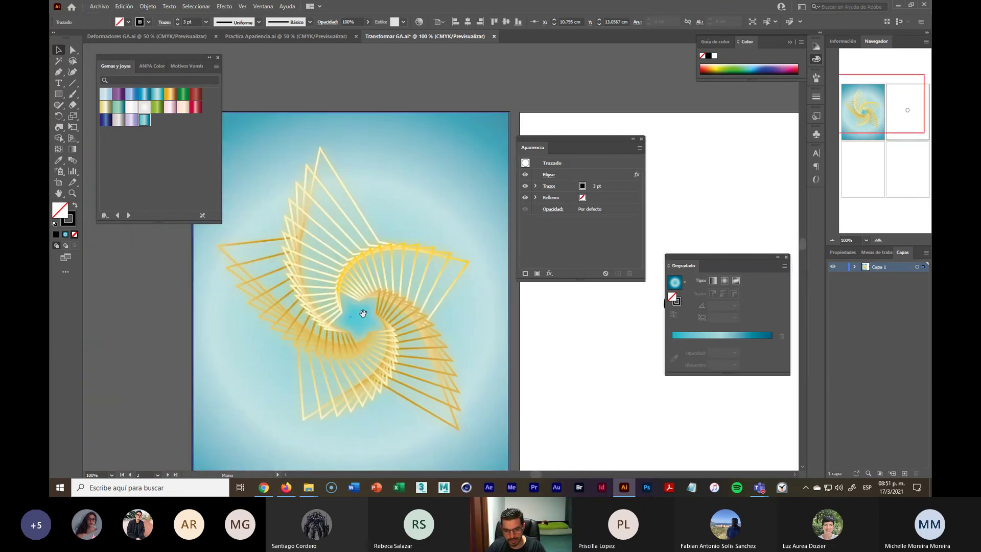
drag(479, 337, 177, 332)
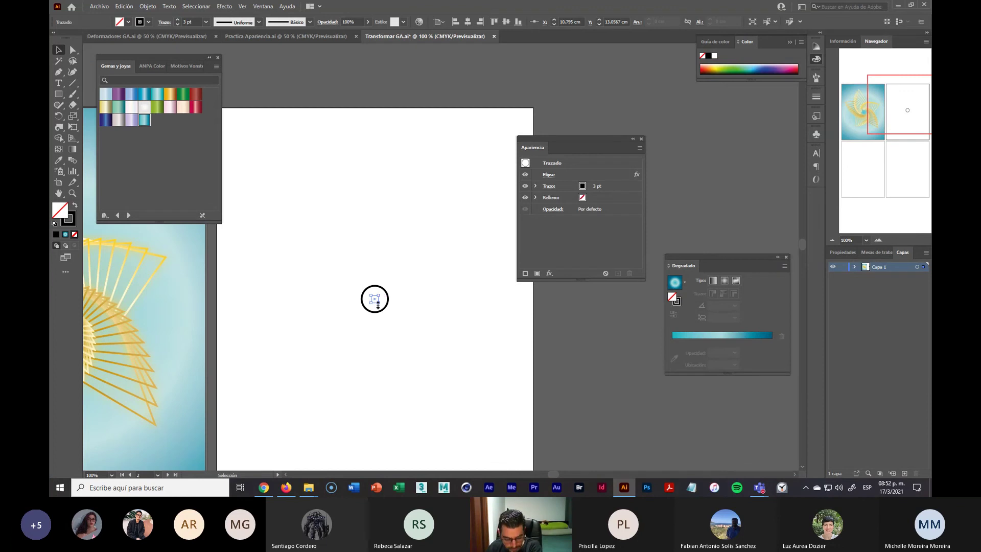
scroll(377, 302, up, 4)
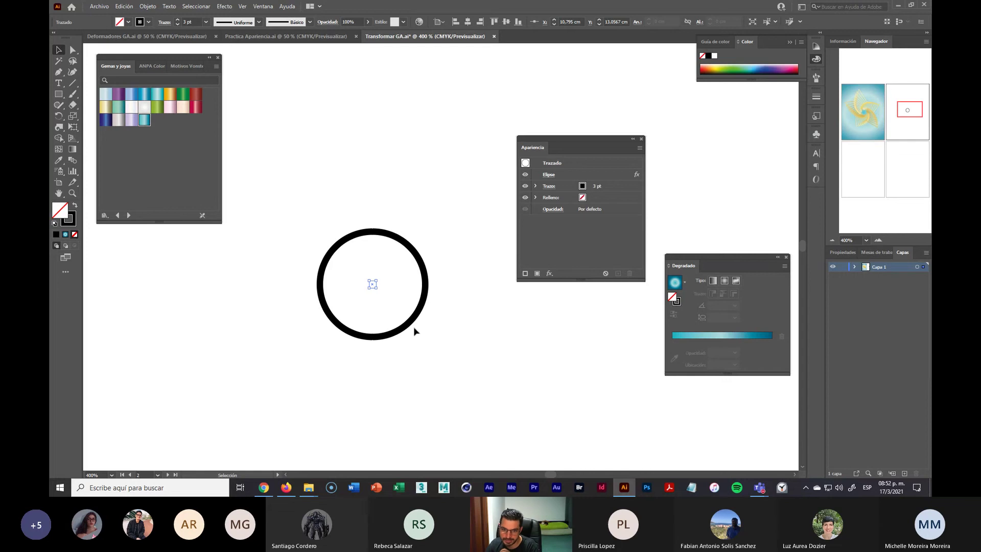
drag(372, 285, 373, 285)
scroll(415, 361, down, 2)
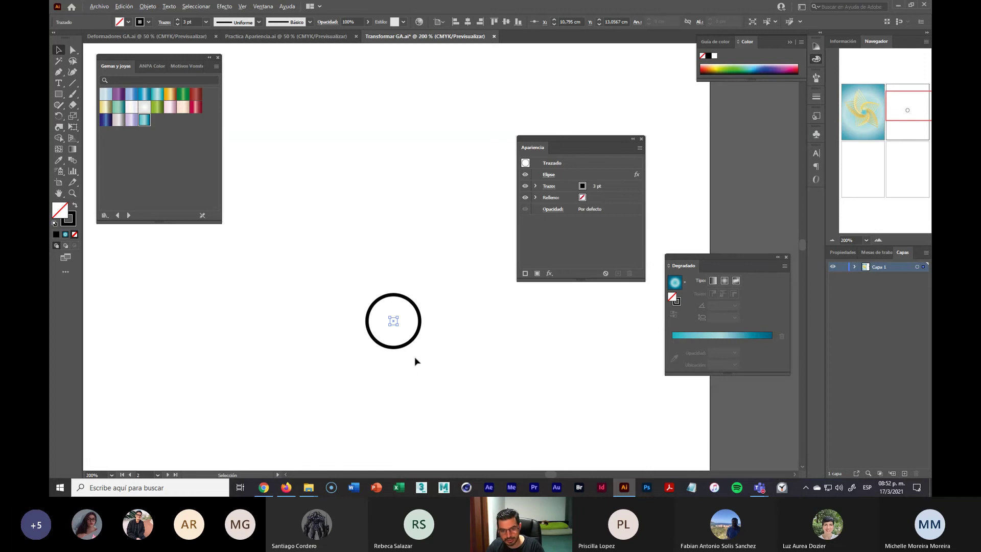
scroll(415, 358, down, 2)
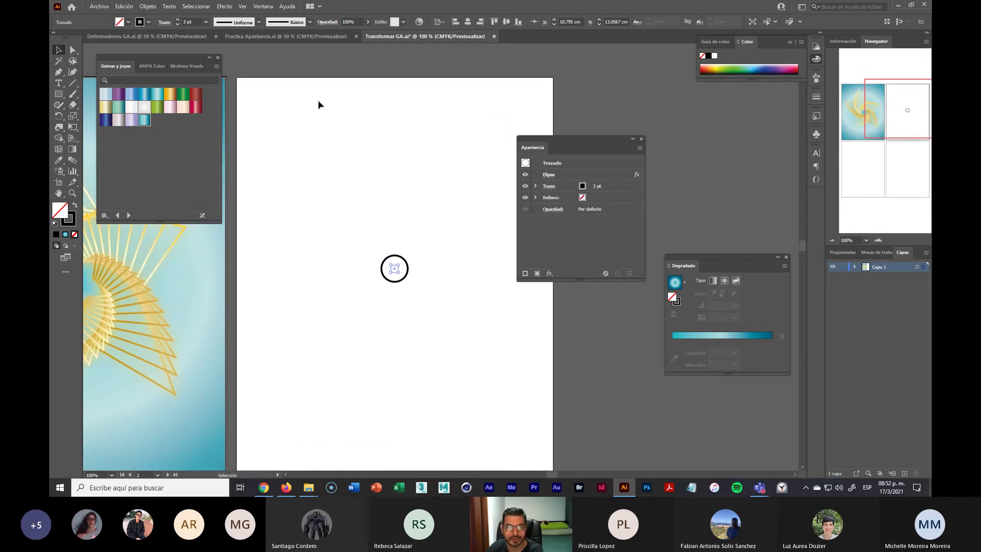
click(224, 6)
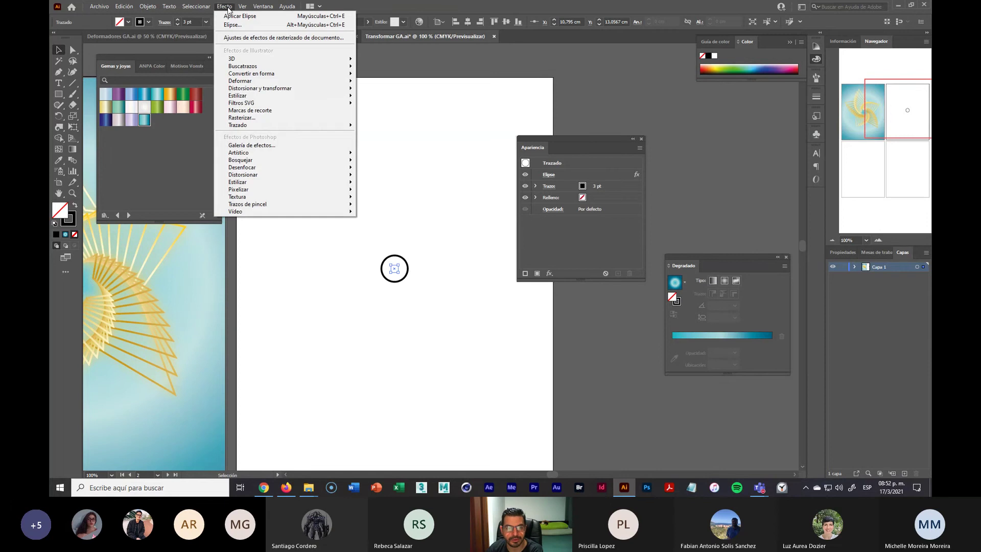
mouse_move(249, 90)
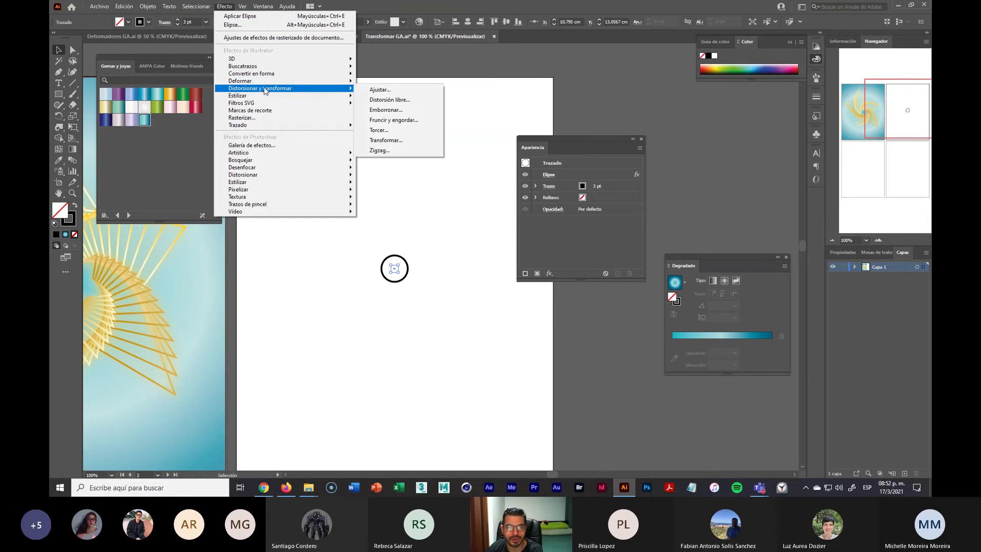
click(609, 252)
Step: Move the Appearance panel closer to the circle and add a Transform effect to the circle with 15 copies
drag(576, 141, 545, 173)
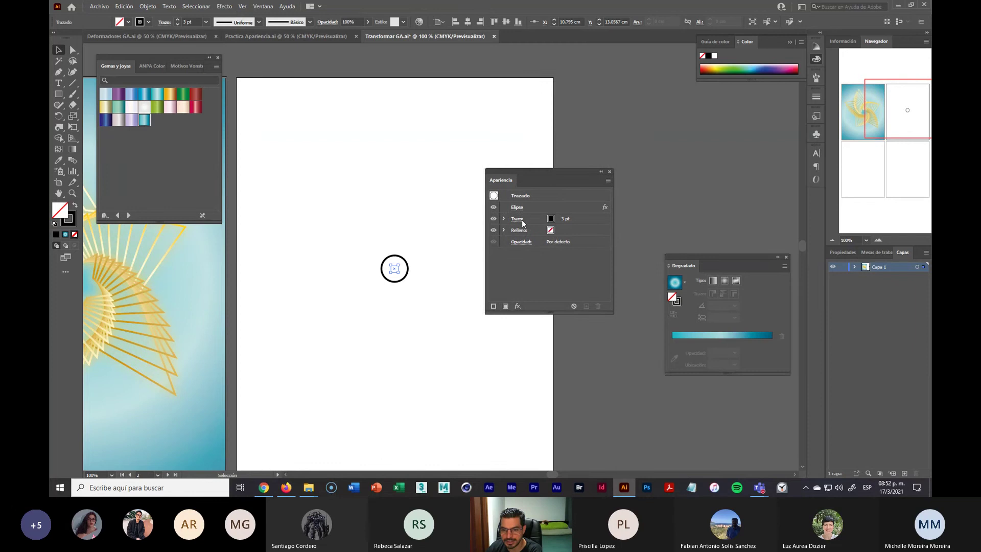
click(518, 305)
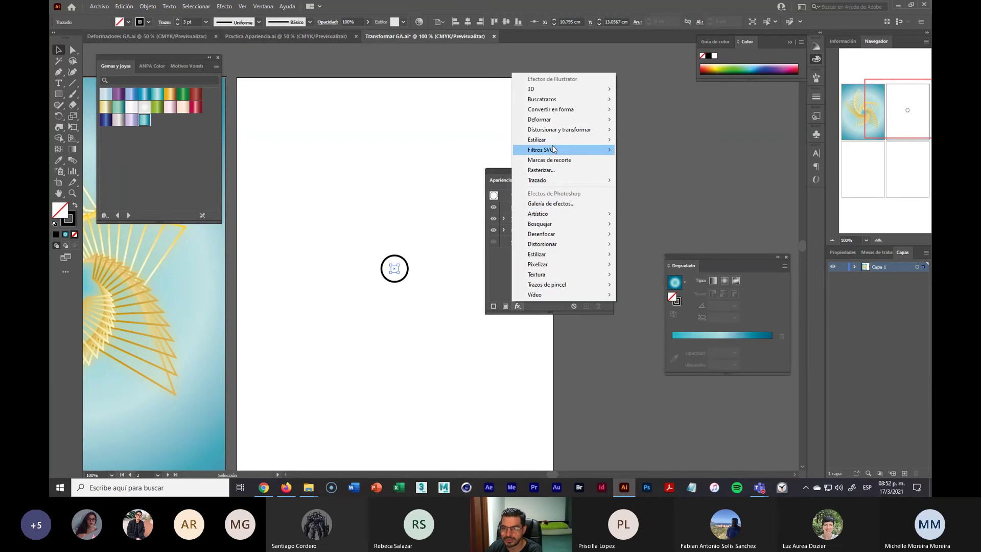
mouse_move(565, 130)
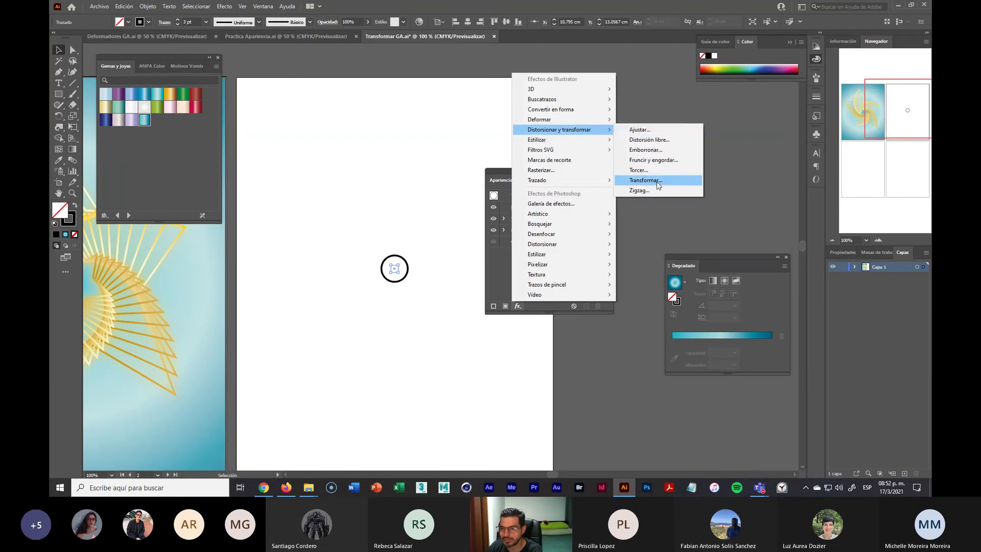
click(657, 182)
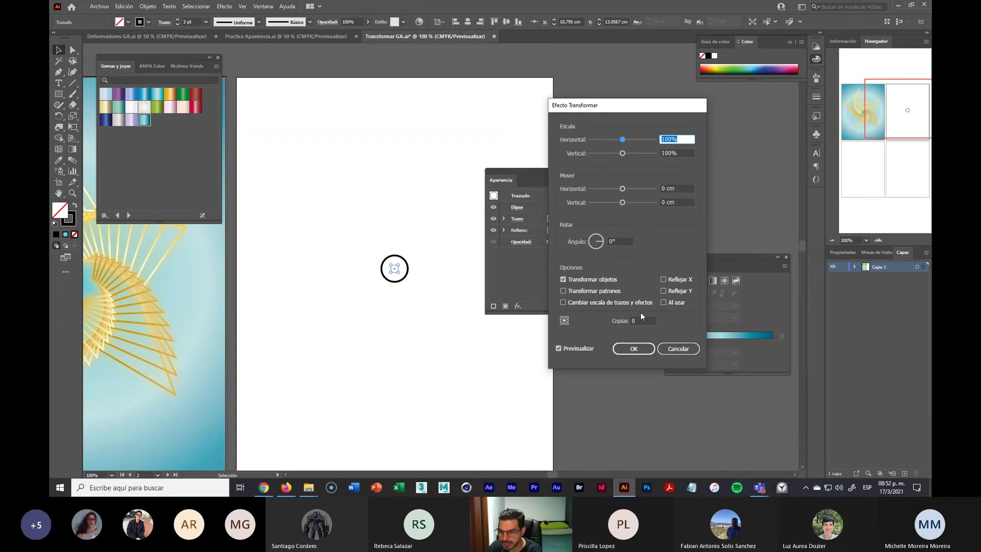
click(643, 321)
text(15)
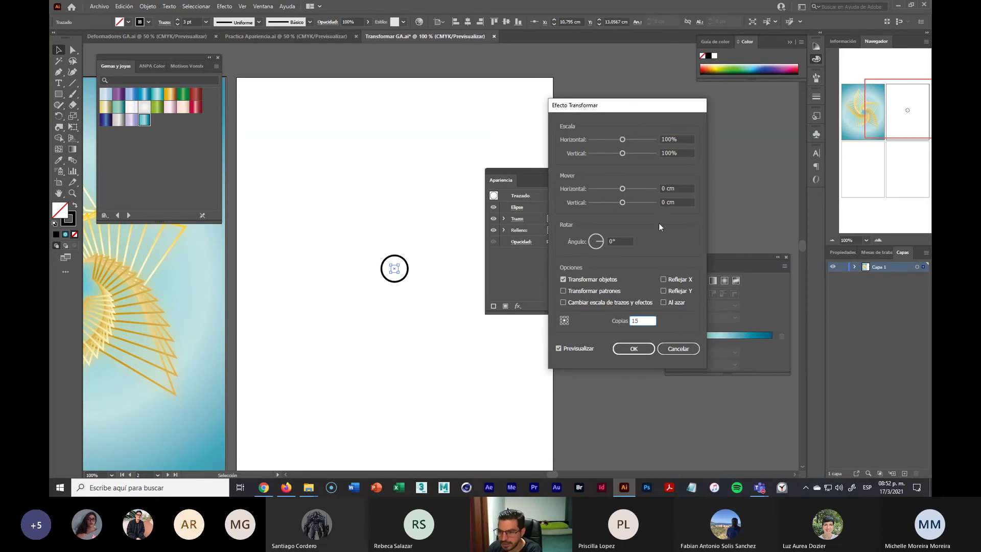
Step: Try a horizontal and vertical scale of 120% for the circle's Transform copies
drag(622, 139, 653, 153)
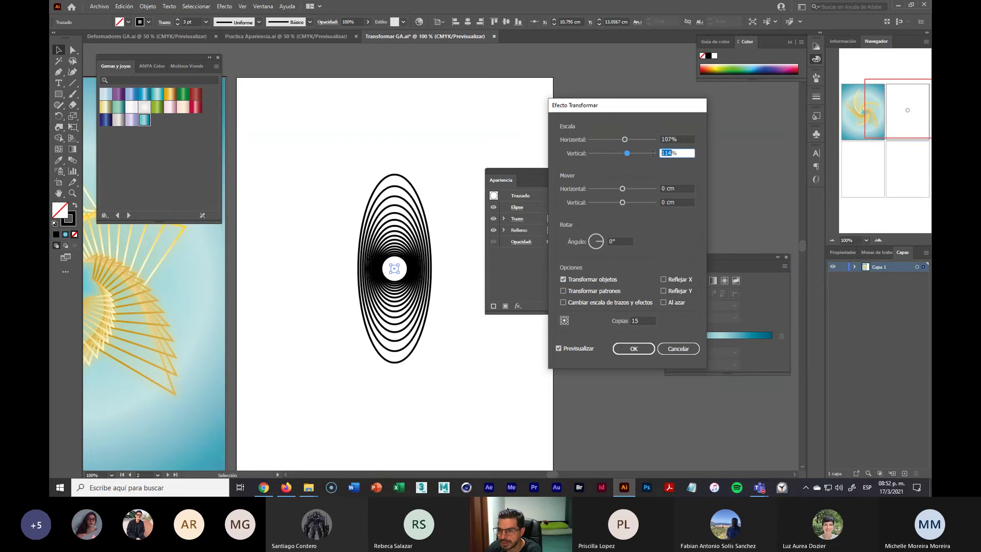
text(120)
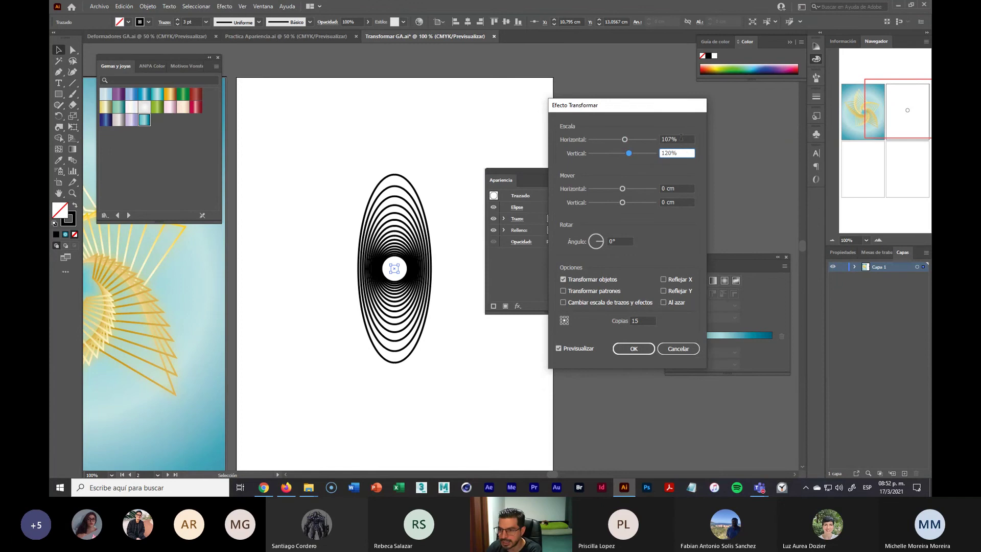
drag(673, 138, 649, 139)
text(120)
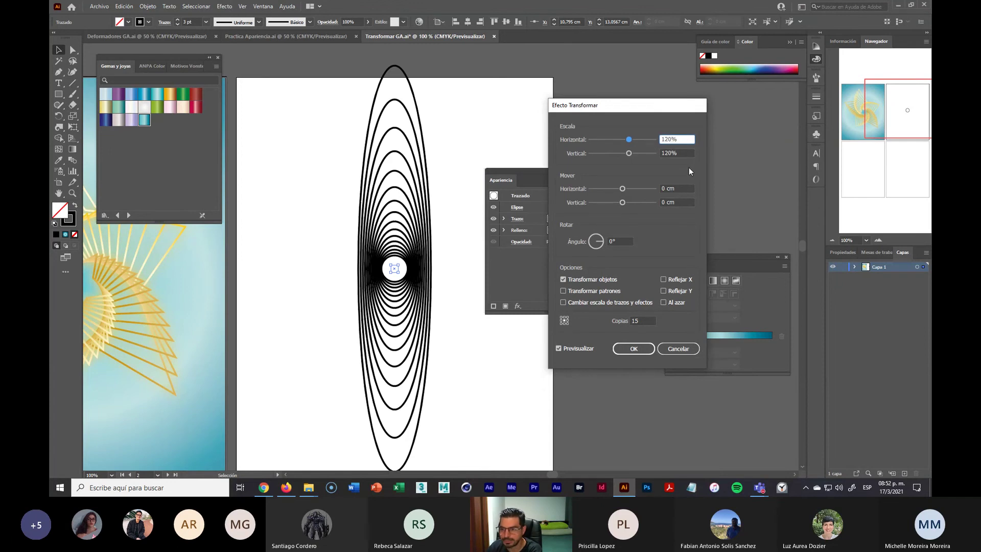
key(Tab)
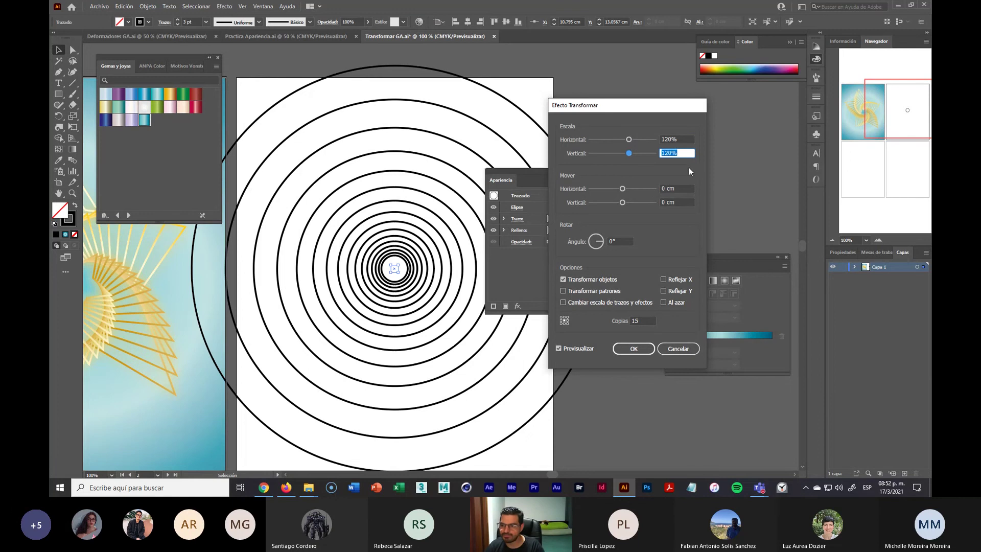
Step: Set the Transform effect's horizontal and vertical scale to 115%, apply it, and move the Appearance panel off the concentric circles
click(676, 140)
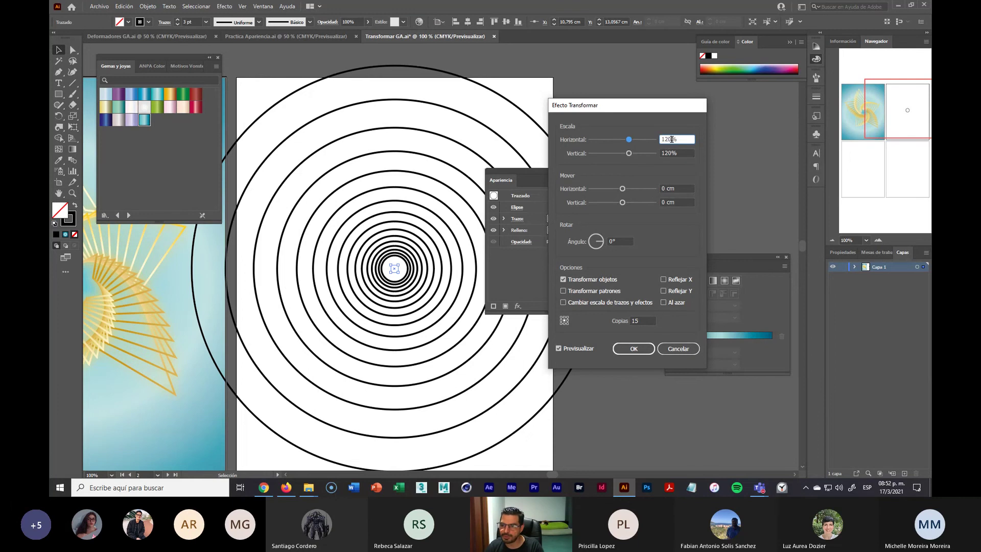
key(BackSpace)
key(BackSpace)
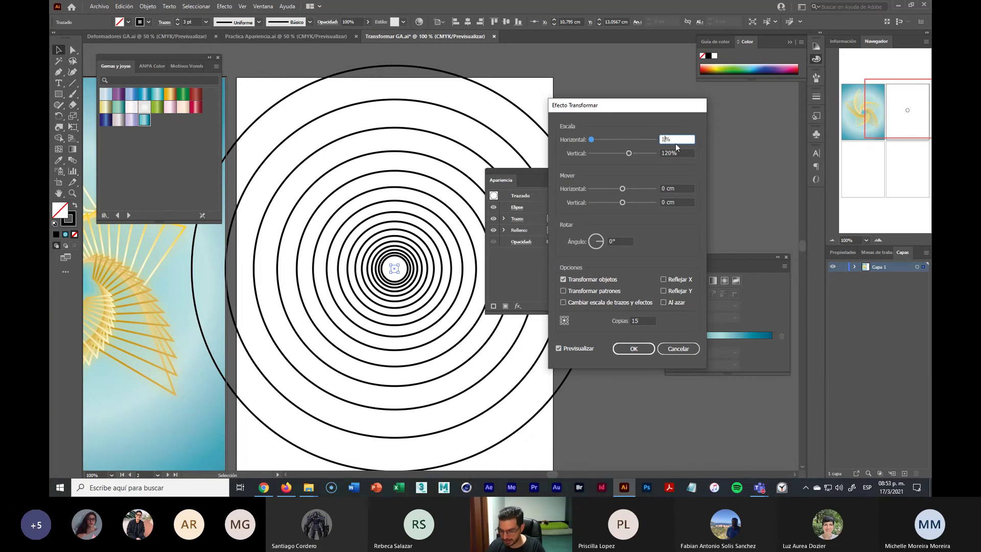
text(15)
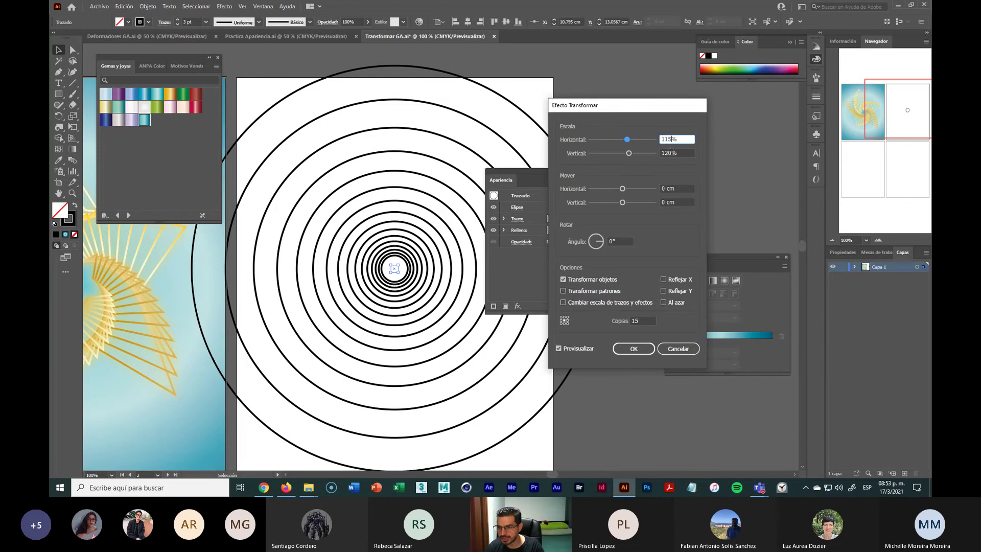
click(671, 153)
key(BackSpace)
key(BackSpace)
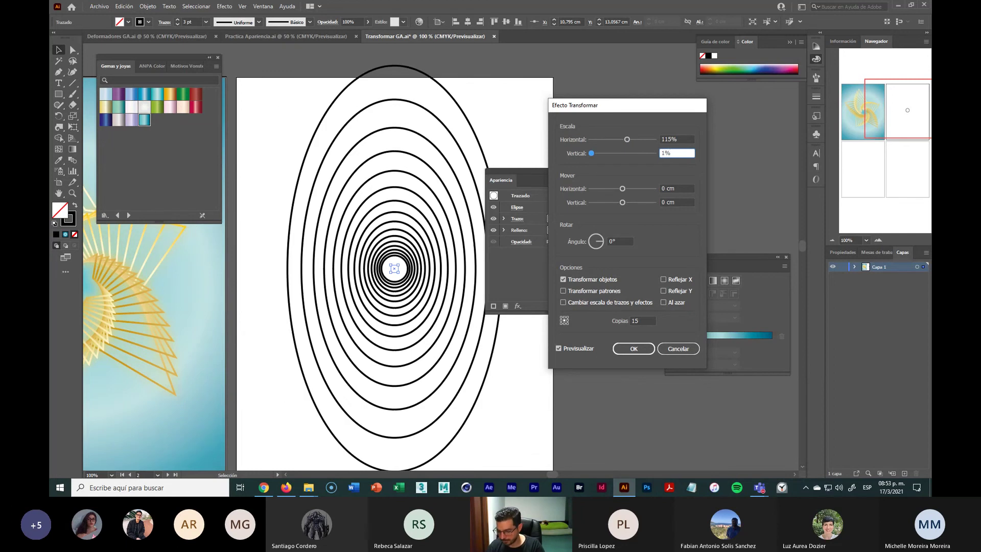
text(15)
key(Tab)
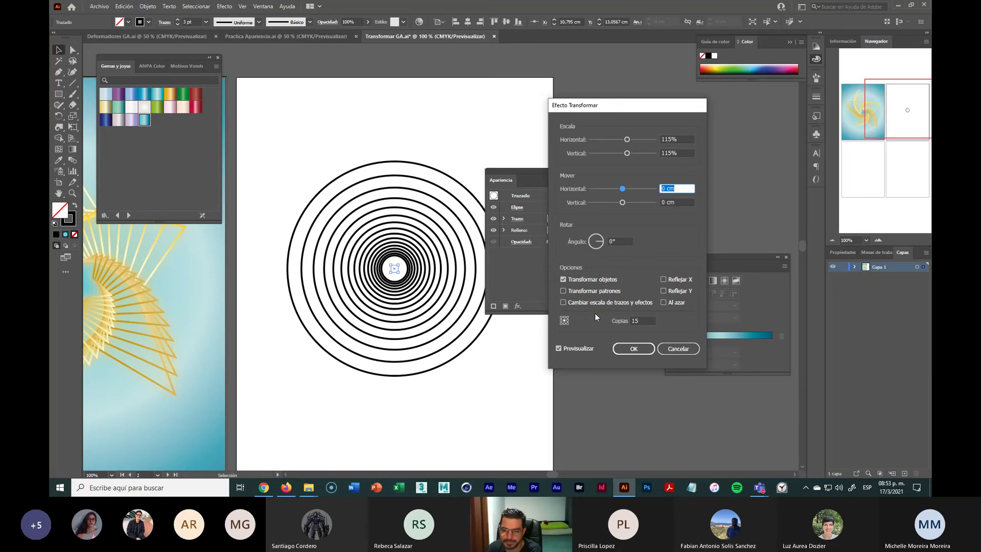
click(632, 349)
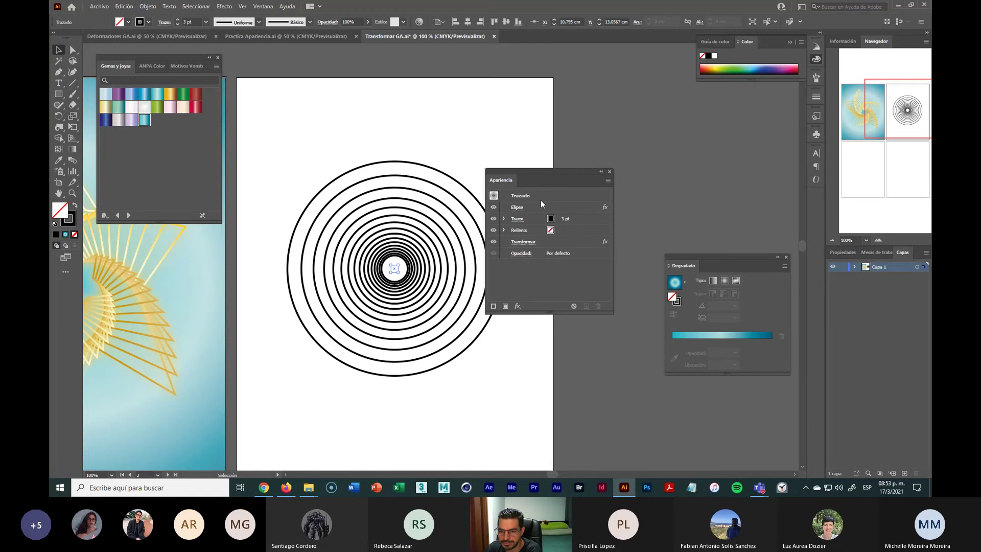
drag(545, 170, 577, 127)
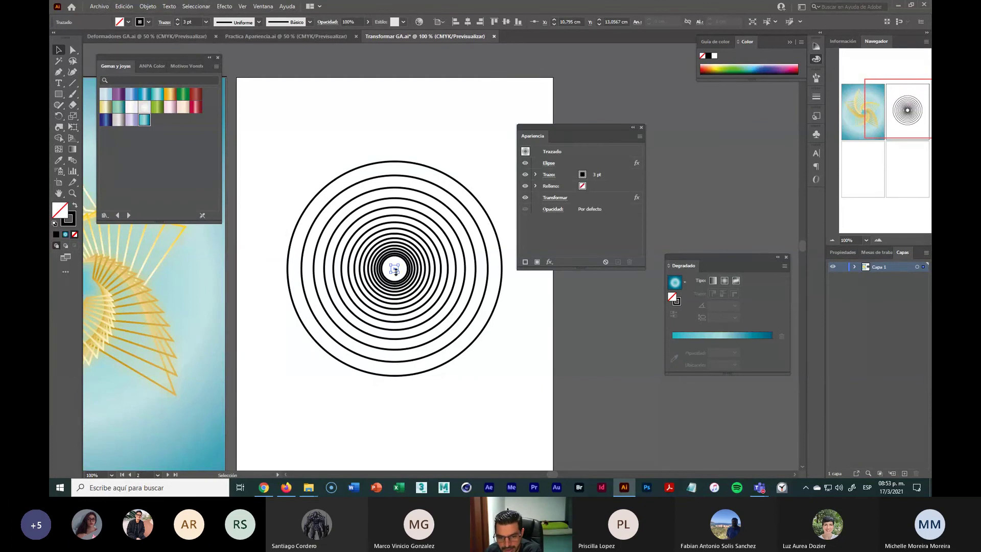
Step: Try the Pucker & Bloat effect on the concentric circles with bloat values of 20%, 54% and 49%, and cancel it
click(549, 262)
mouse_move(591, 89)
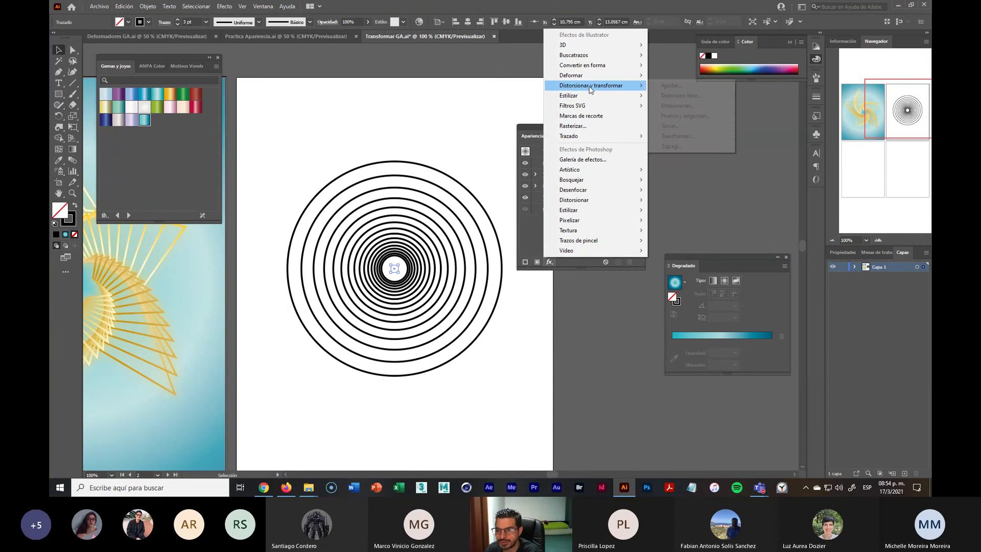
click(708, 117)
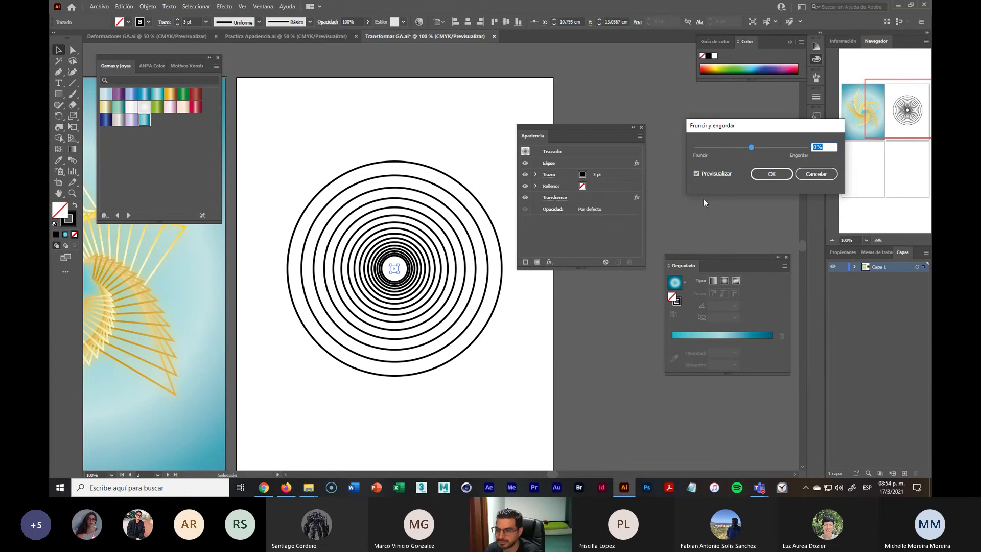
drag(748, 150, 742, 150)
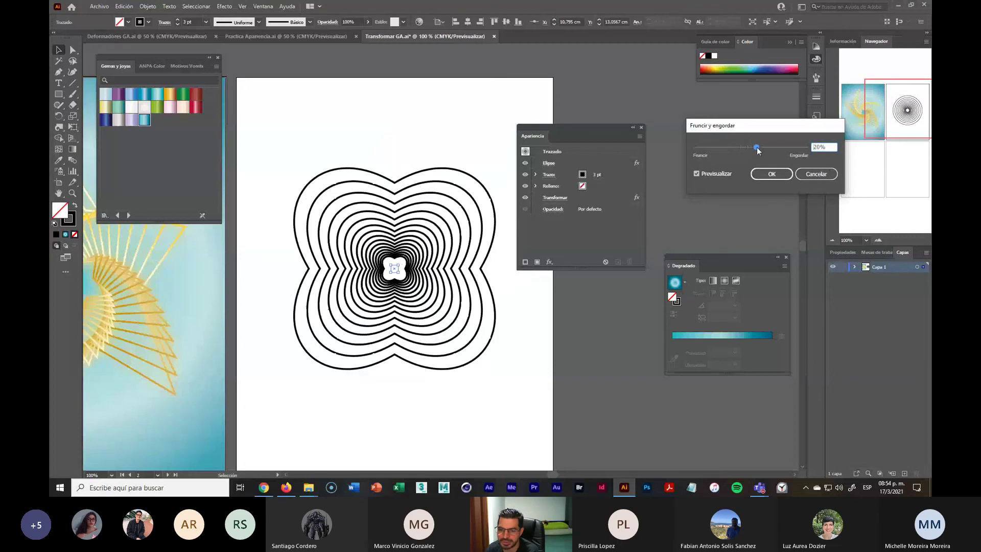
drag(756, 147, 766, 151)
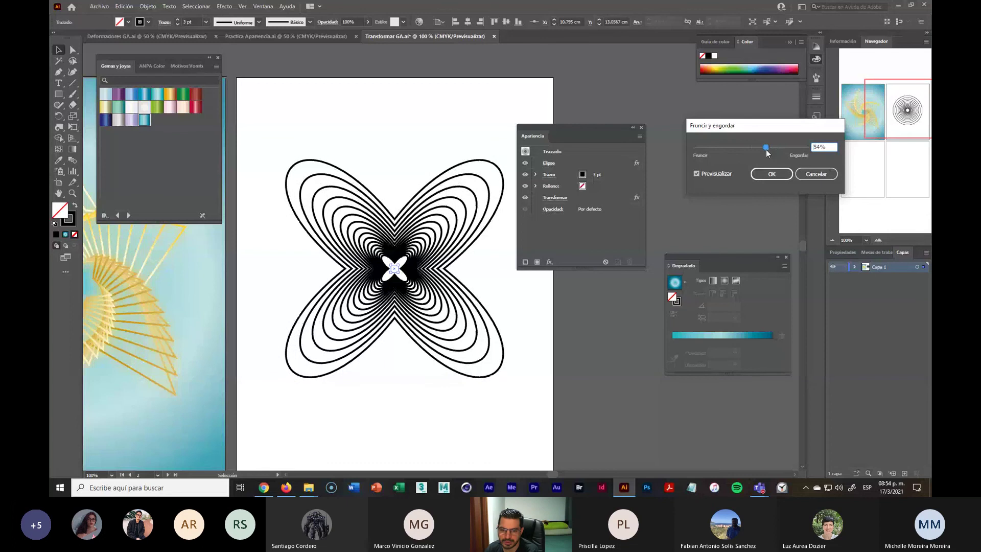
drag(767, 151, 765, 150)
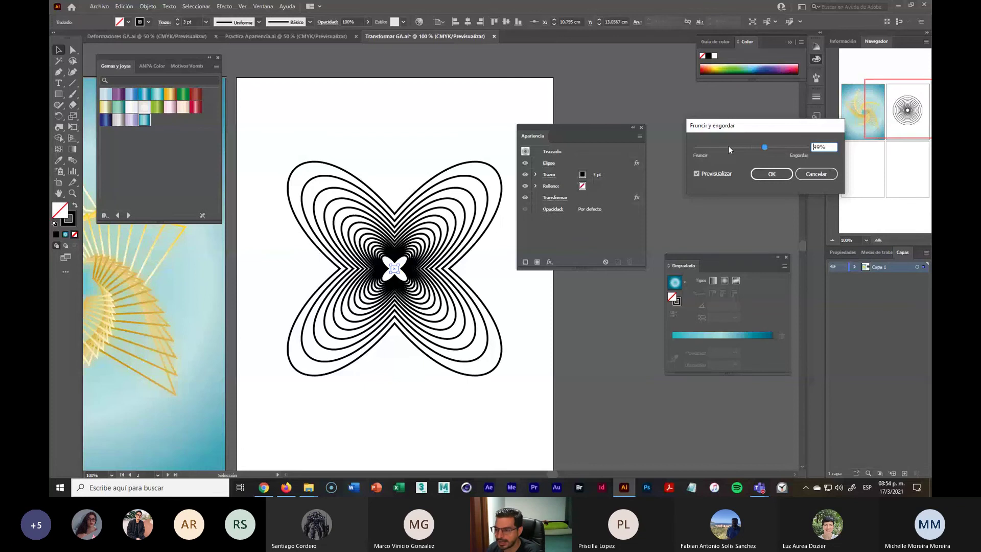
click(826, 176)
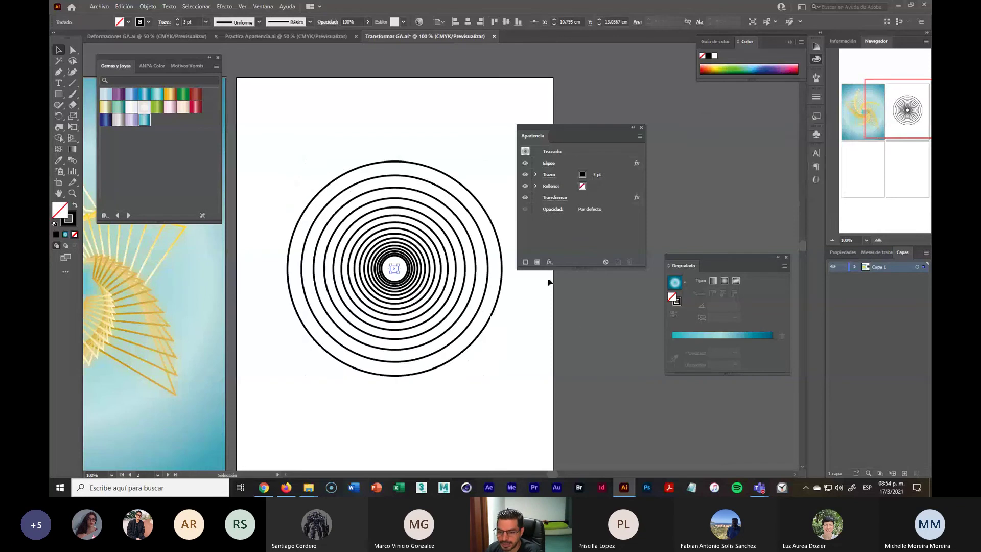
Step: Apply a Zig Zag effect to the concentric circles with smooth points, 2 ridges per segment and an absolute size of 0.25 cm
click(551, 263)
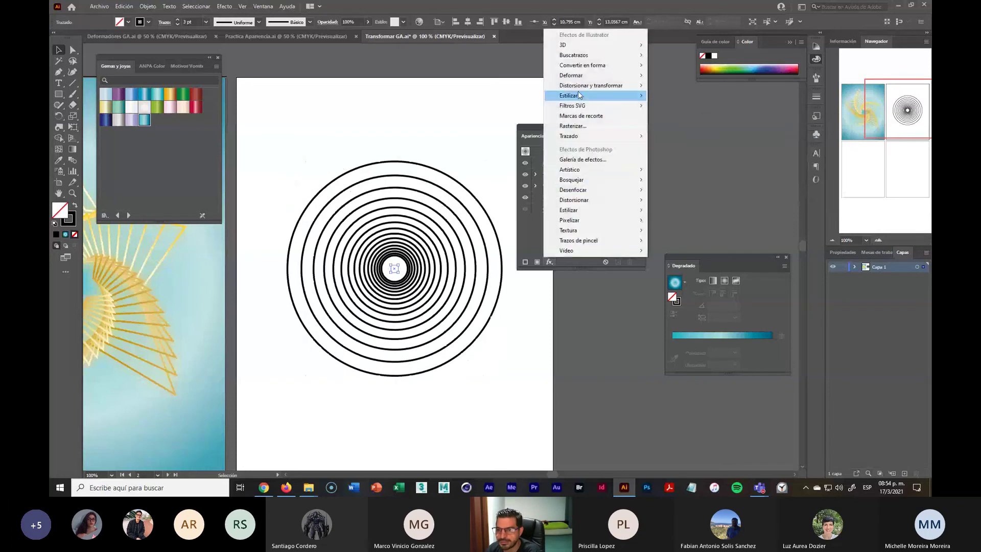
mouse_move(581, 90)
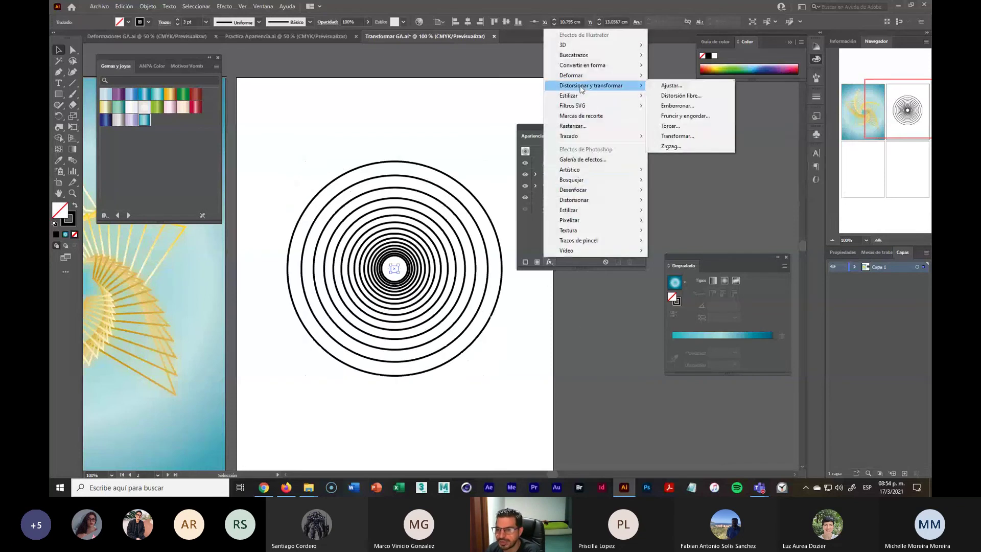
click(688, 146)
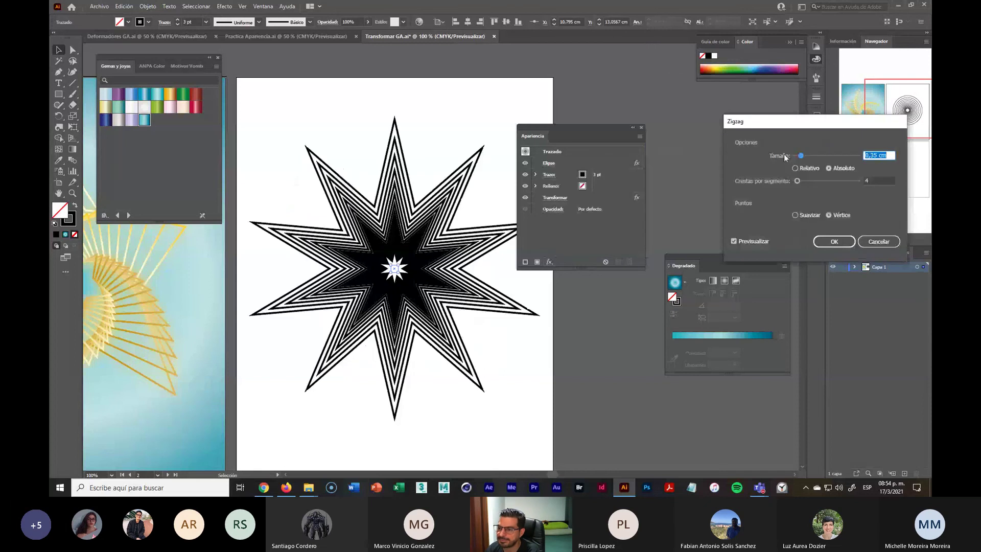
drag(799, 123, 668, 105)
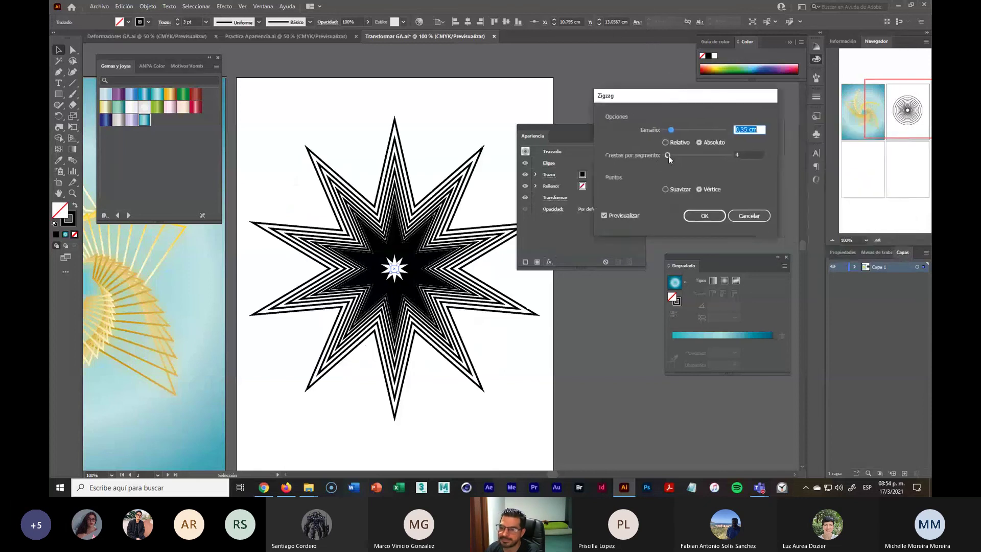
click(665, 189)
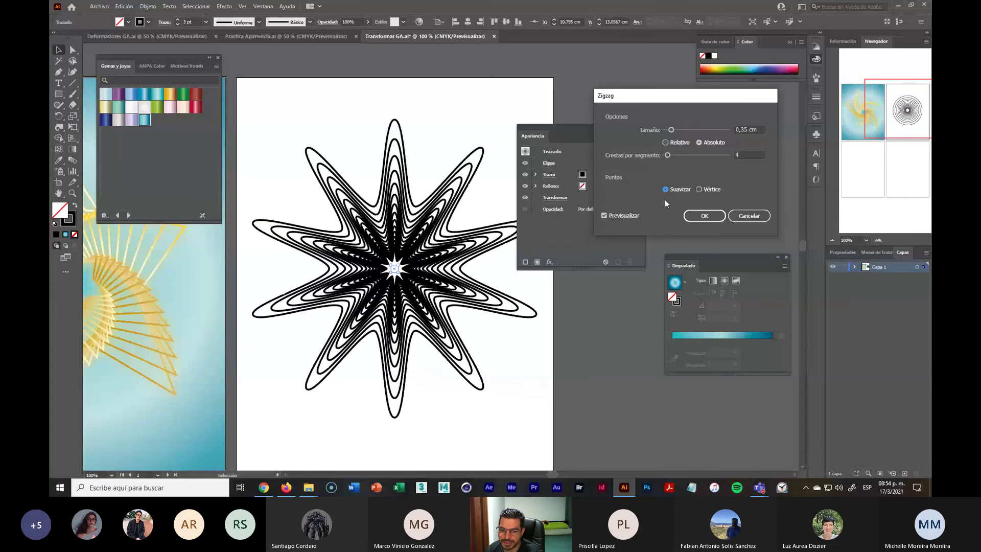
drag(667, 156, 666, 156)
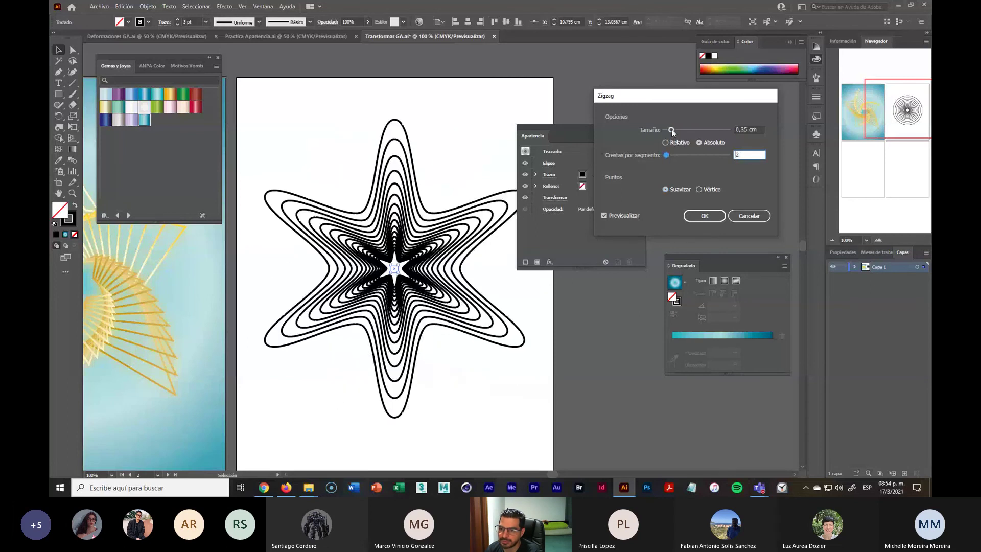
drag(672, 131, 669, 131)
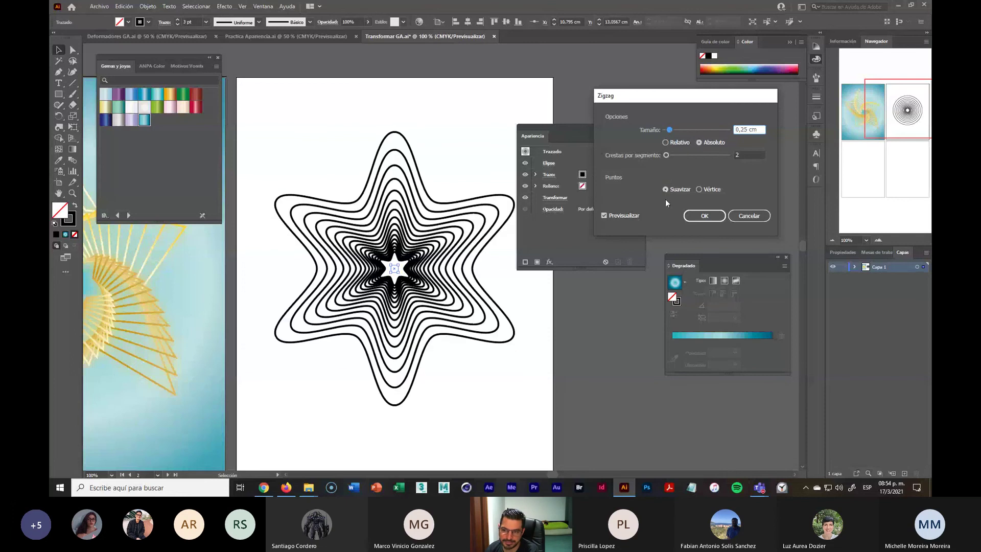
click(698, 216)
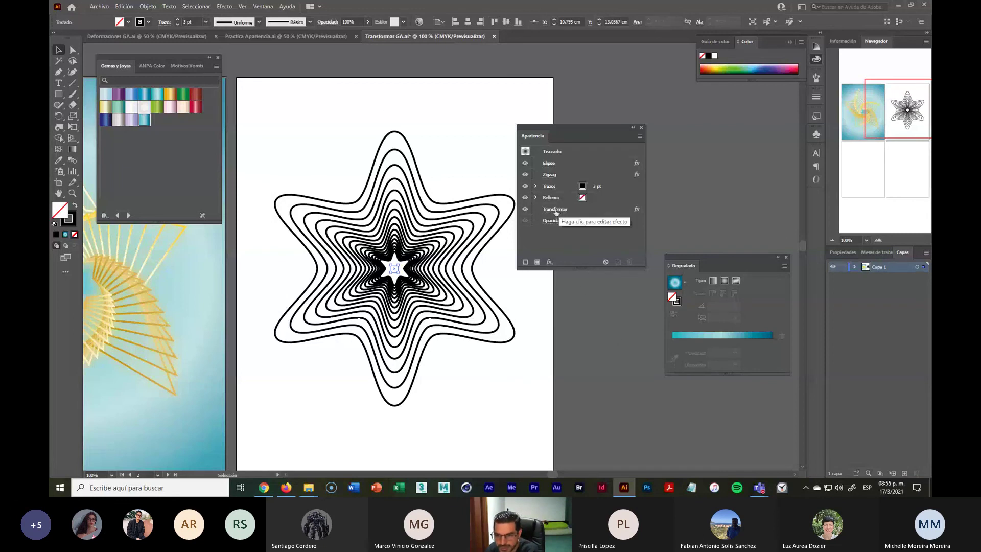
Step: Edit the star's existing Transform effect and set the horizontal move of its copies to 0.0353 cm
click(556, 210)
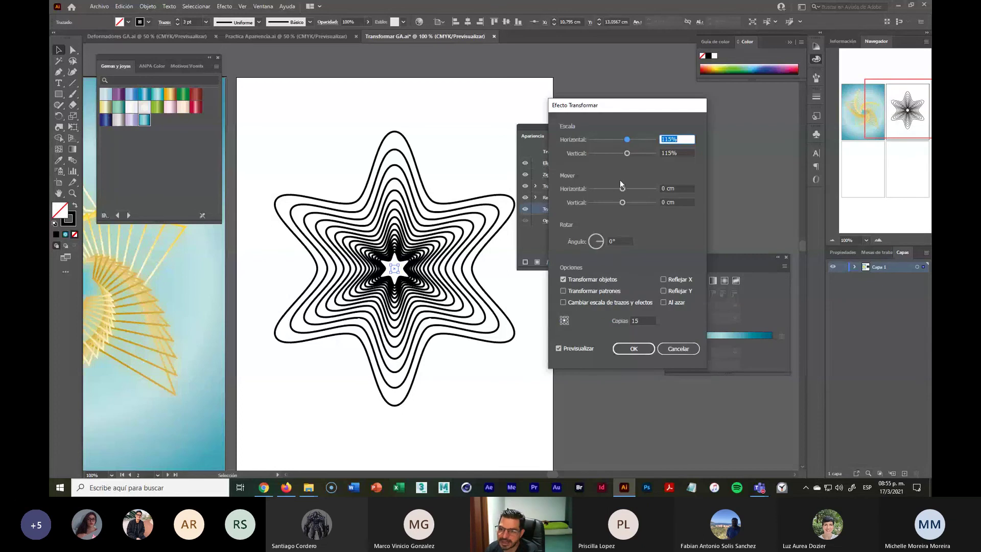
drag(628, 140, 627, 141)
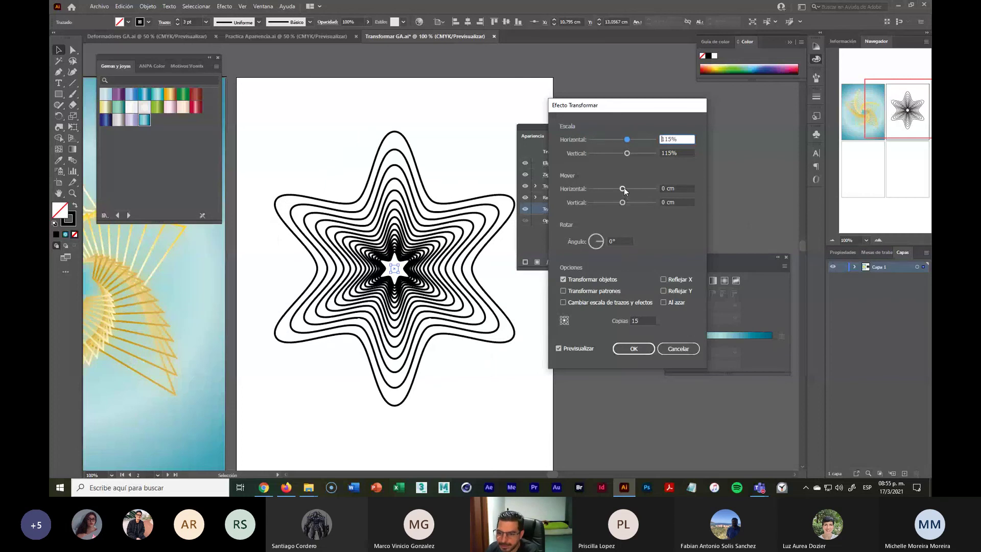
drag(623, 189, 626, 192)
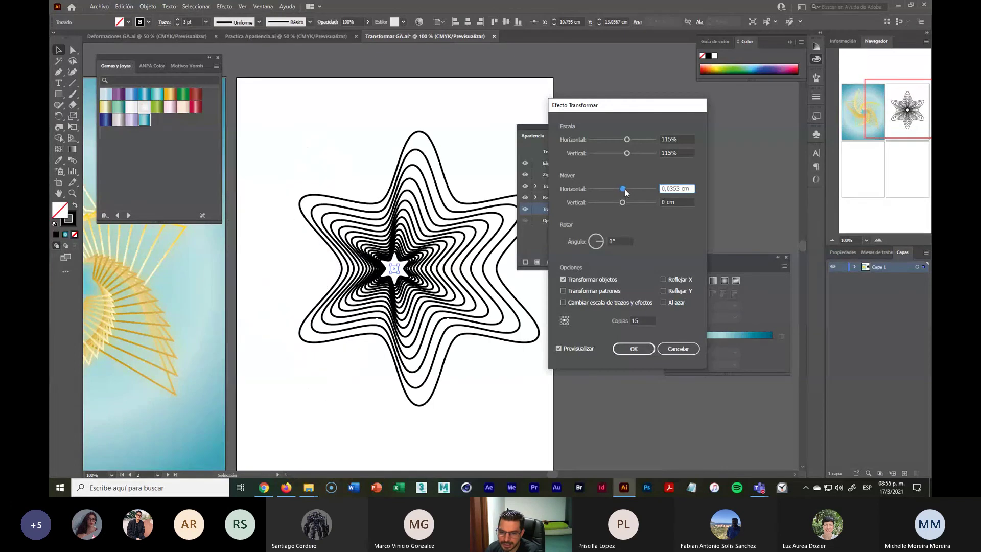
Step: Try several rotation angles for the Transform copies, including 351°, 337° and 6°, and reset the angle to 0°
click(602, 241)
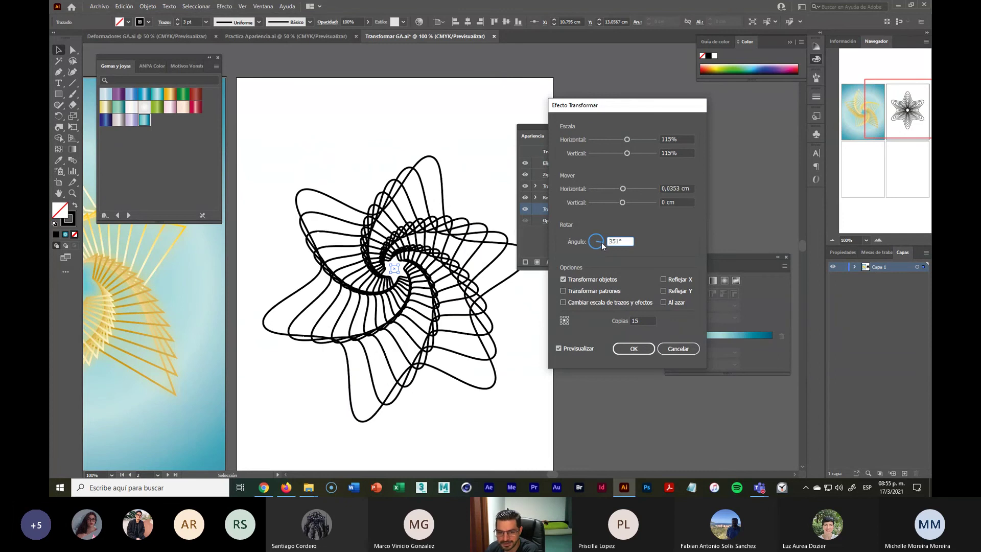
click(600, 242)
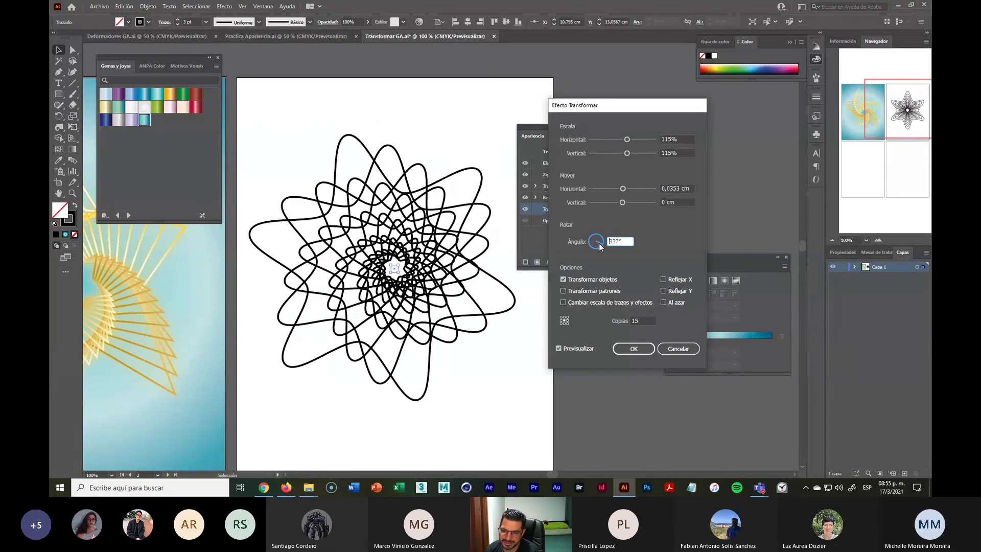
drag(599, 243, 599, 241)
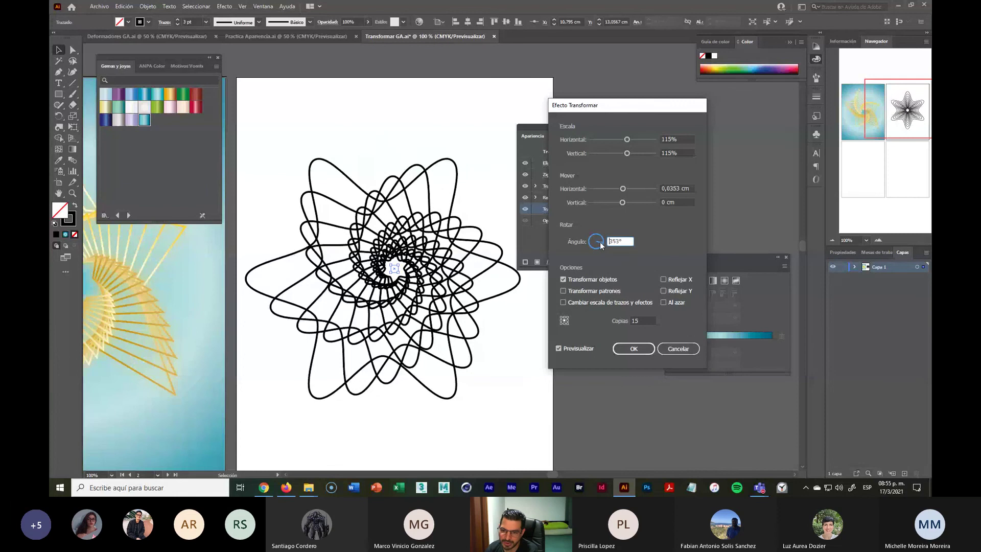
click(601, 244)
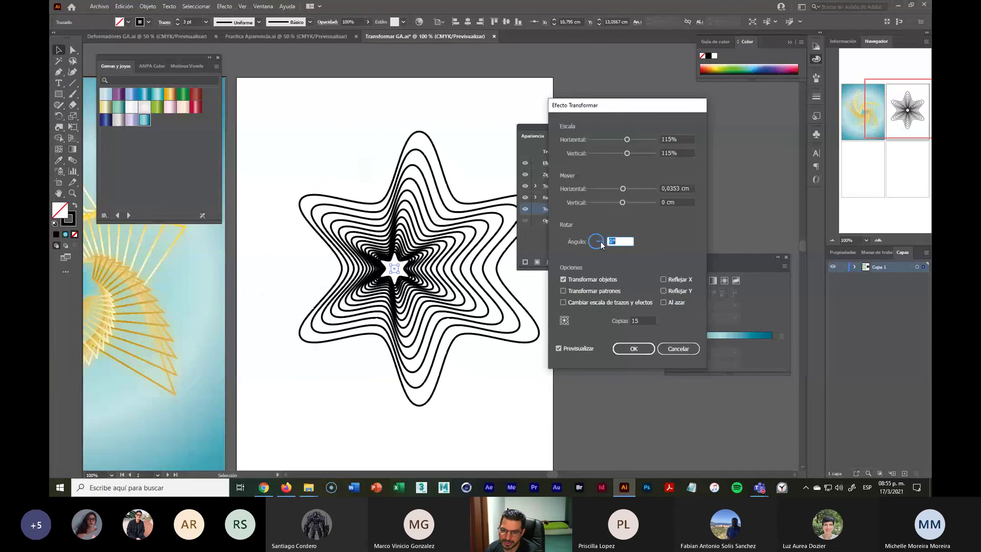
key(Down)
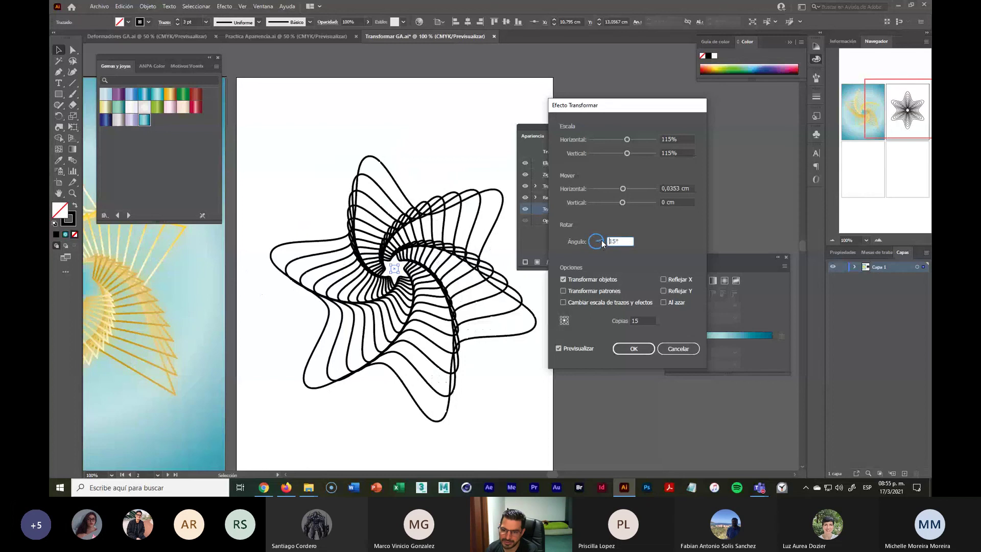
key(Delete)
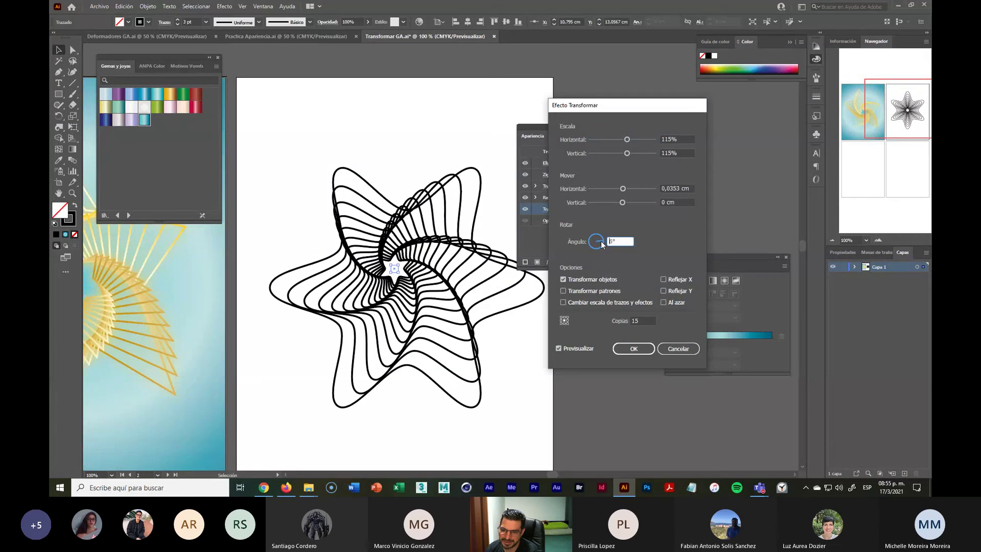
text(0)
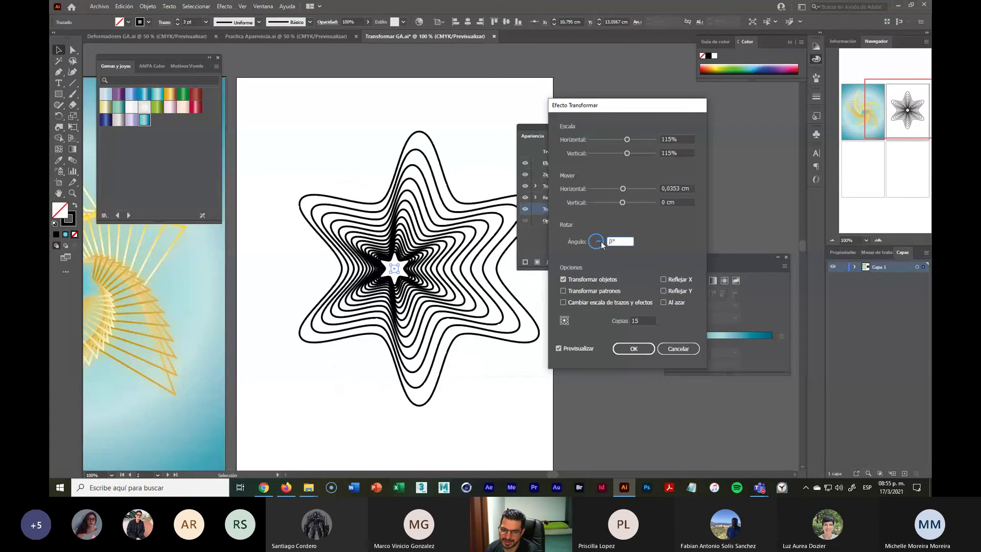
Step: Set the Transform effect's rotation angle to 111°, apply it, and move the Appearance panel off the artboard
click(600, 241)
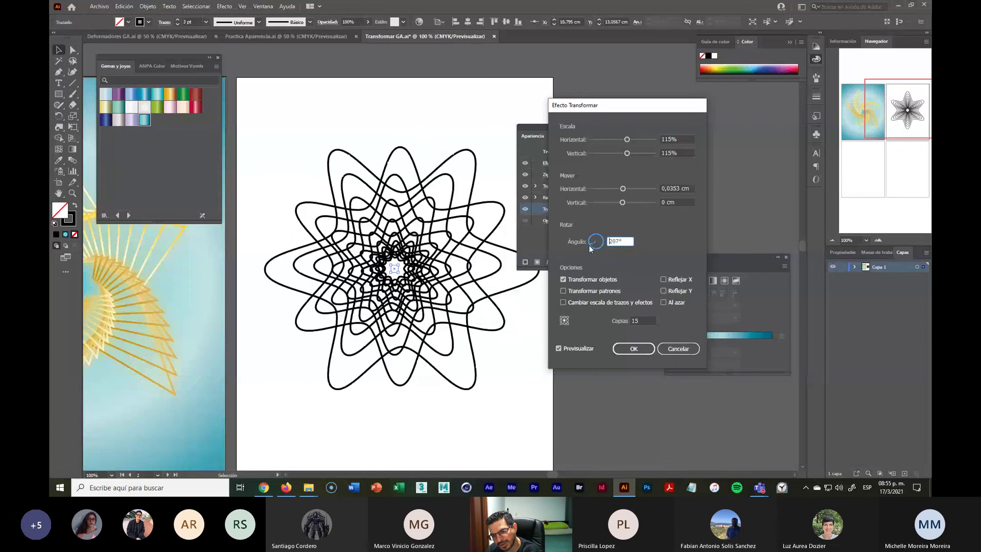
drag(590, 243, 595, 242)
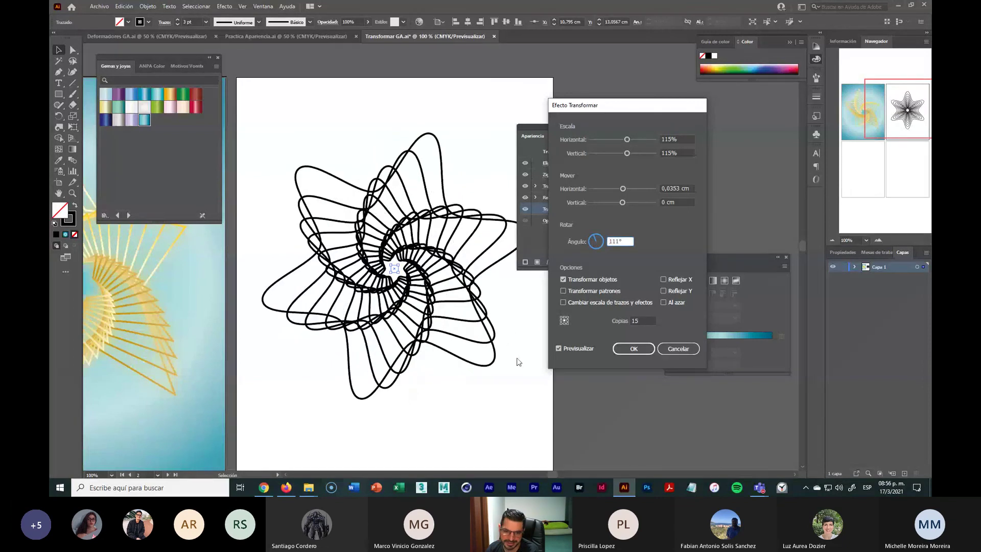
click(634, 349)
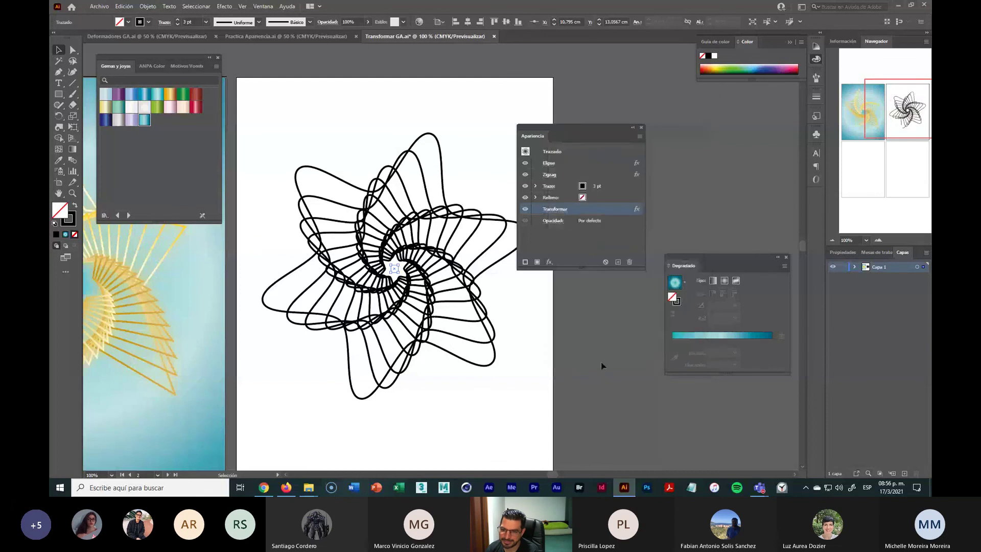
drag(586, 127, 672, 109)
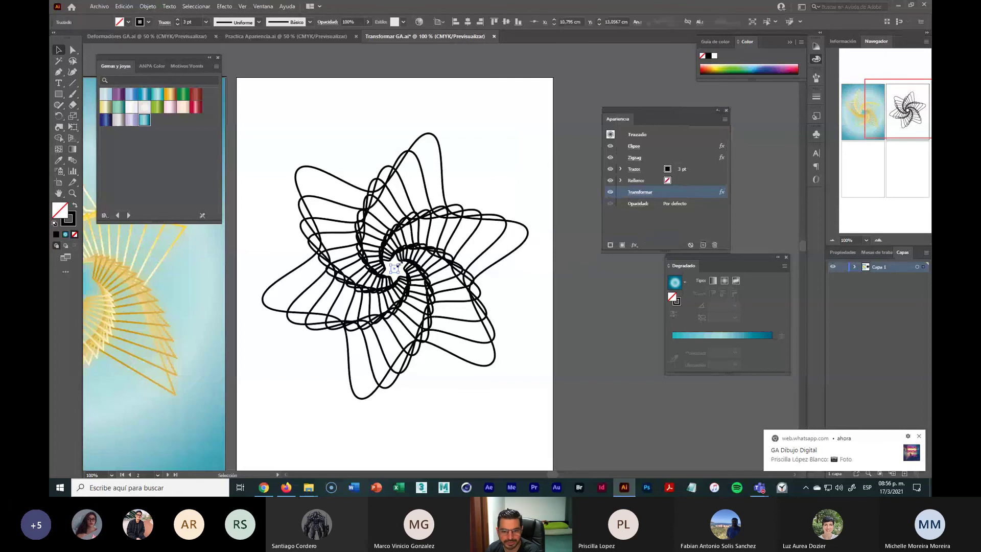
Step: Reselect the small base ellipse at the spiral's center and move the design toward the artboard's upper-left area
click(495, 319)
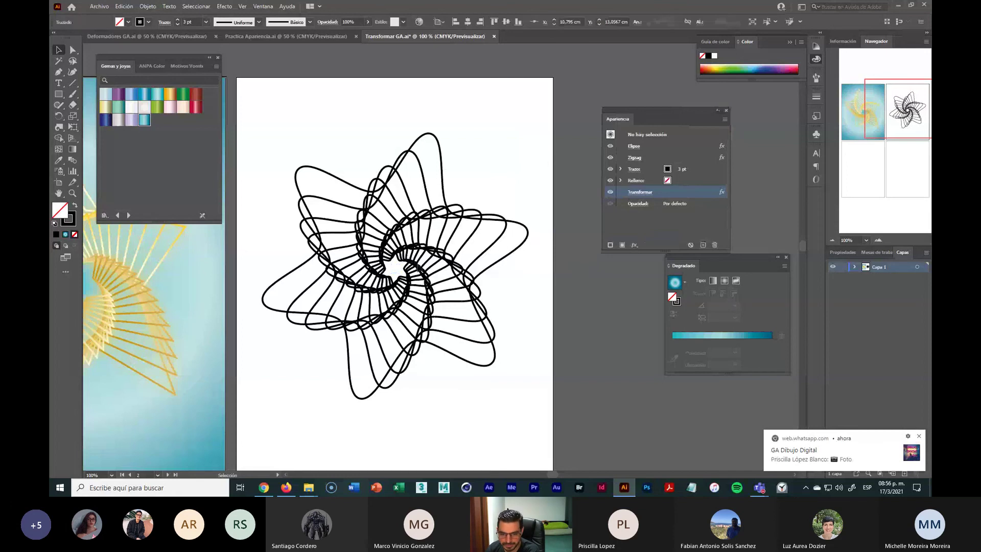
click(391, 268)
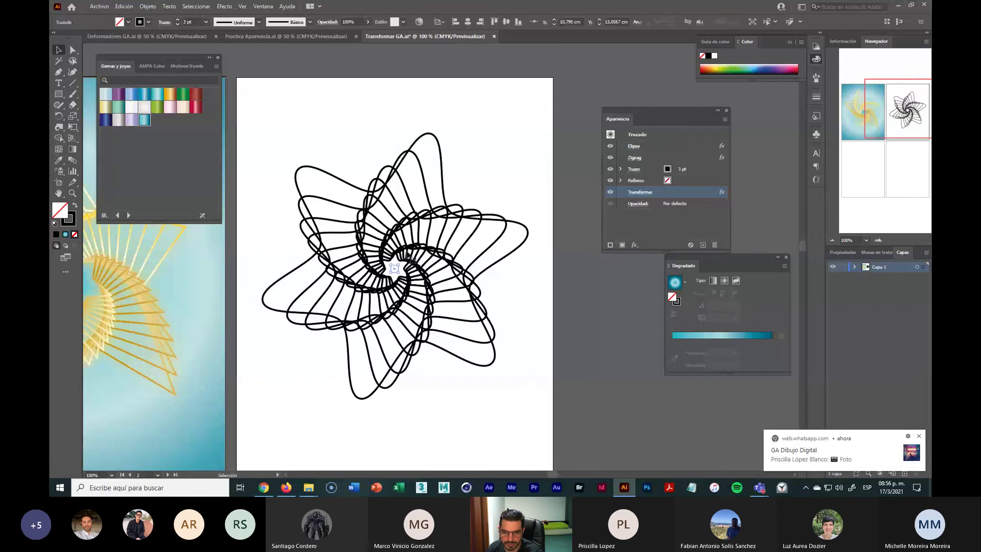
drag(409, 257, 380, 199)
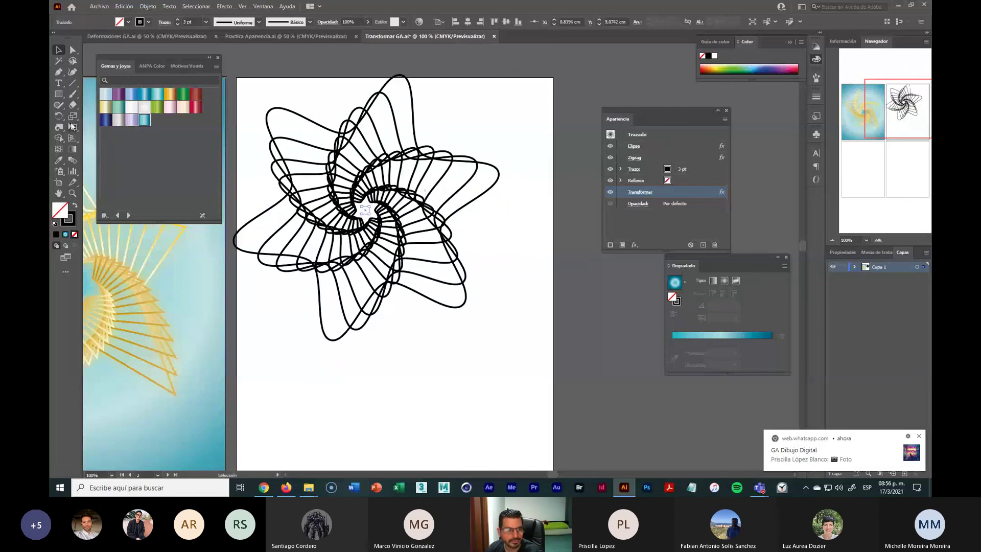
mouse_move(360, 234)
mouse_down()
mouse_move(370, 249)
mouse_move(374, 239)
mouse_up()
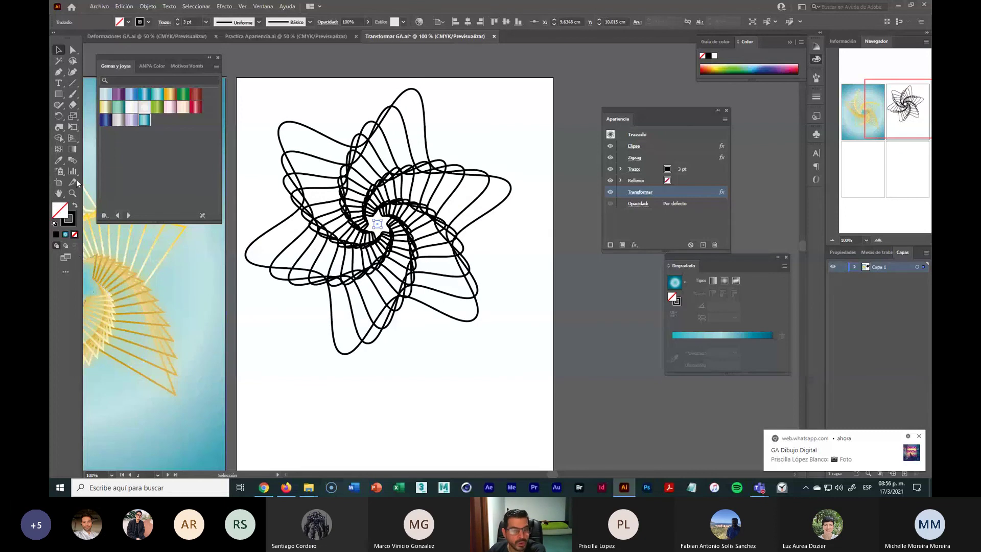
Step: Apply the dark blue gradient from the Gemas y joyas library to the design's stroke
click(74, 220)
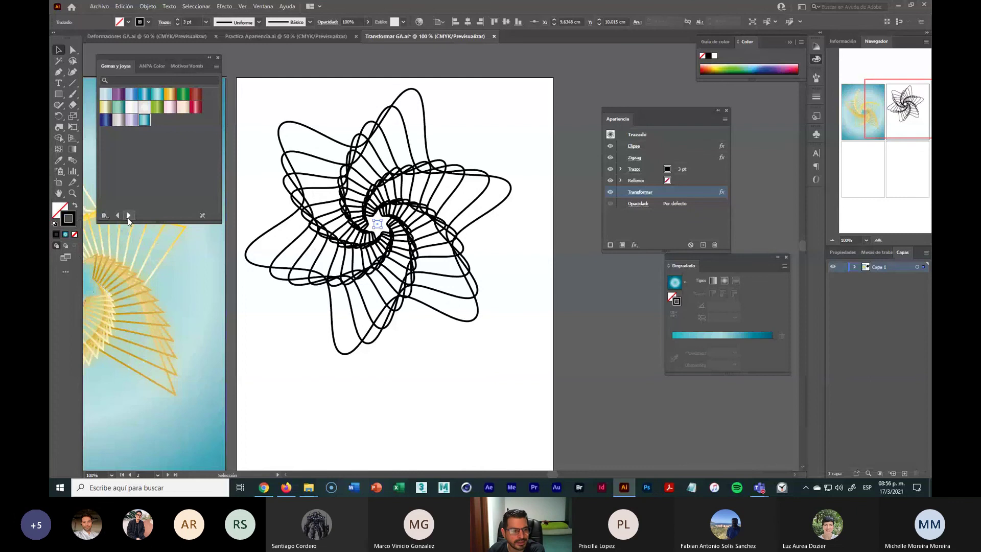
click(129, 215)
click(129, 216)
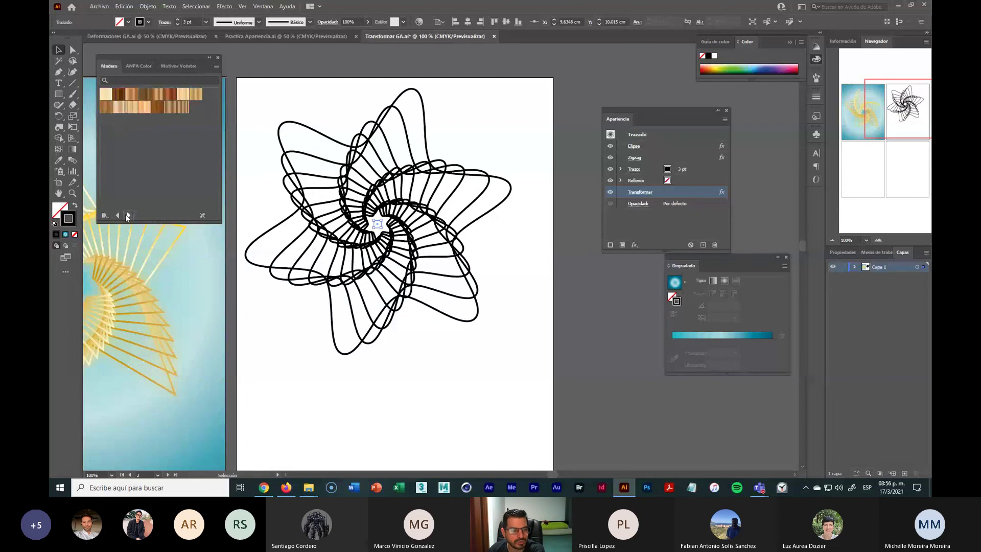
click(119, 215)
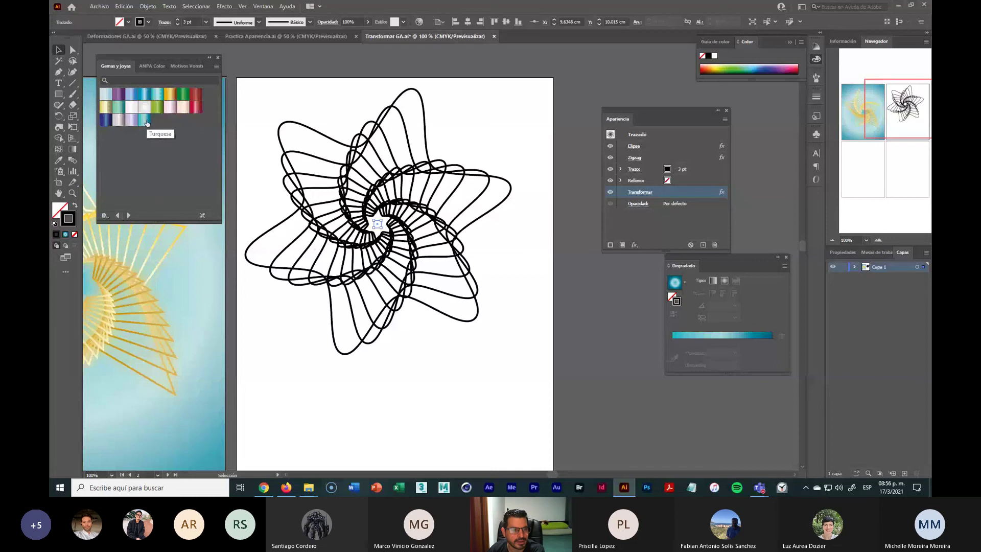
click(106, 120)
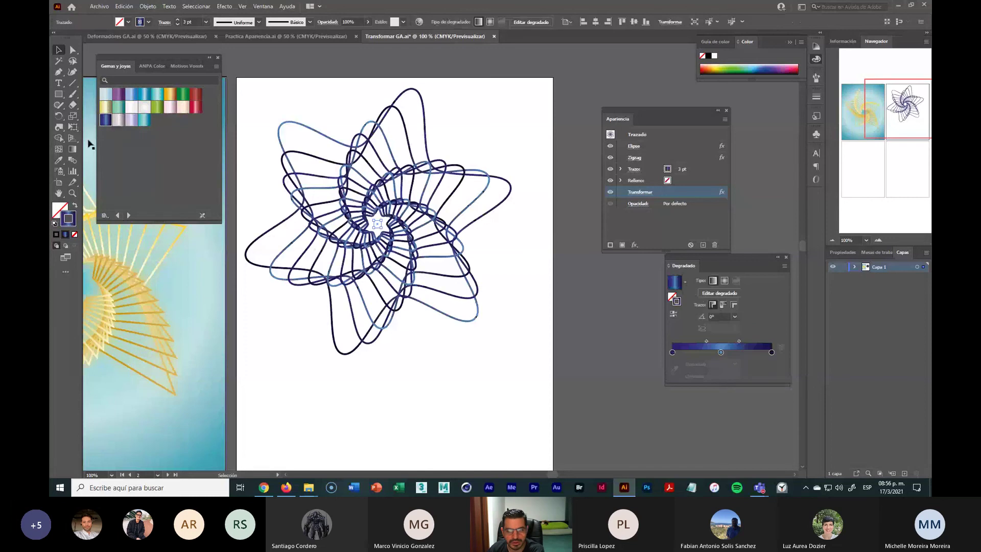
Step: Make the stroke gradient radial, remove its outer dark blue stop, and reverse the light and dark blue colors
click(724, 281)
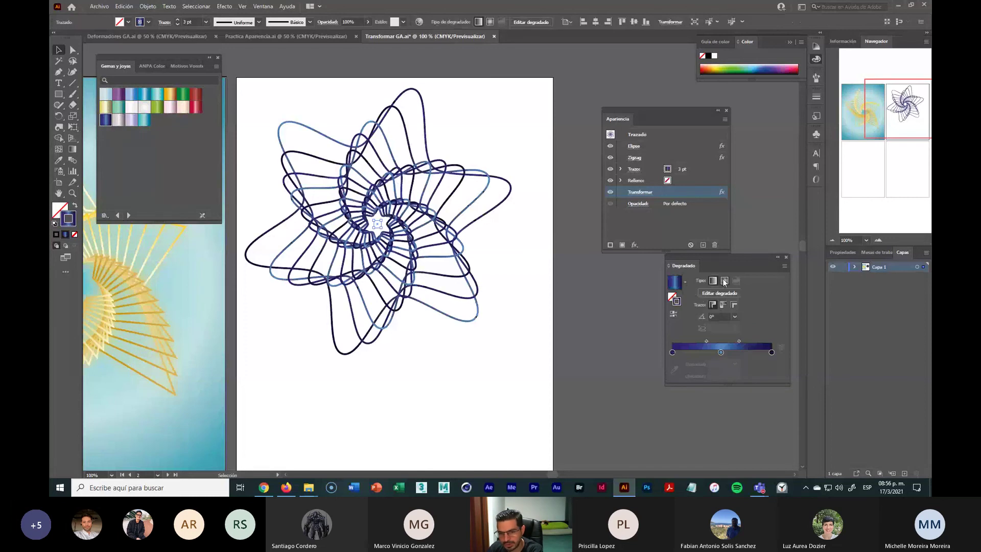
drag(772, 352, 776, 388)
drag(721, 354, 766, 354)
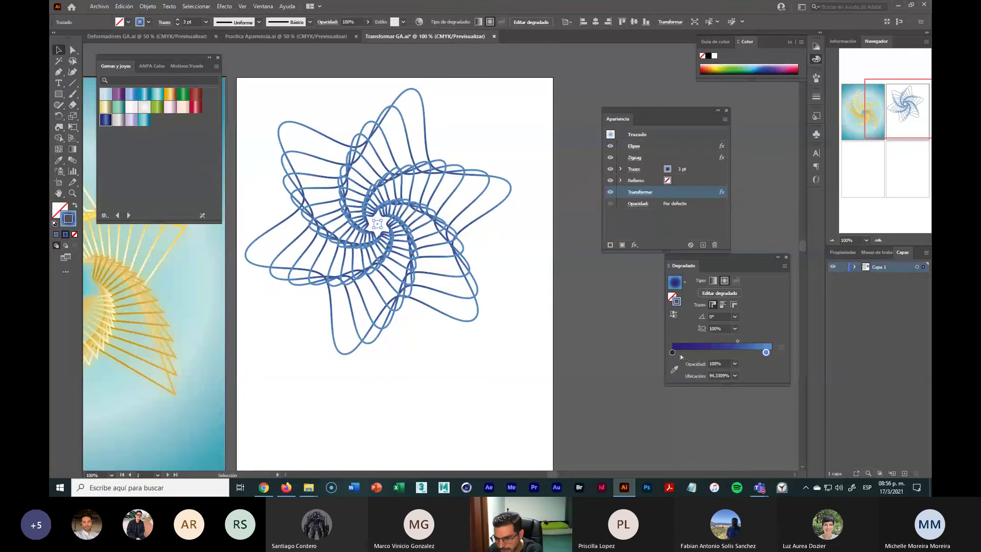
drag(672, 353, 728, 341)
click(743, 342)
click(673, 315)
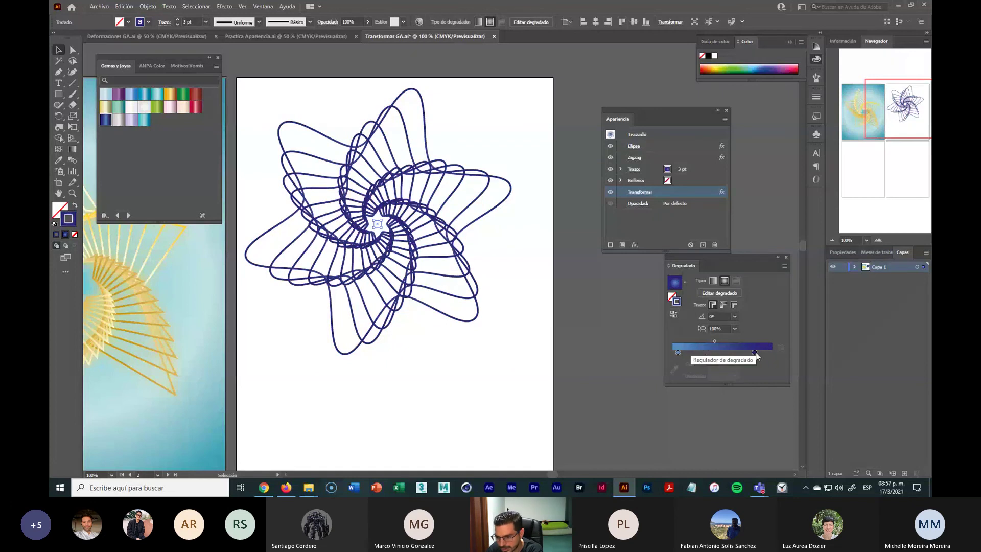
Step: Reposition the stroke gradient's stops, with dark blue at about 96% and light blue at about 61%
drag(756, 351, 767, 351)
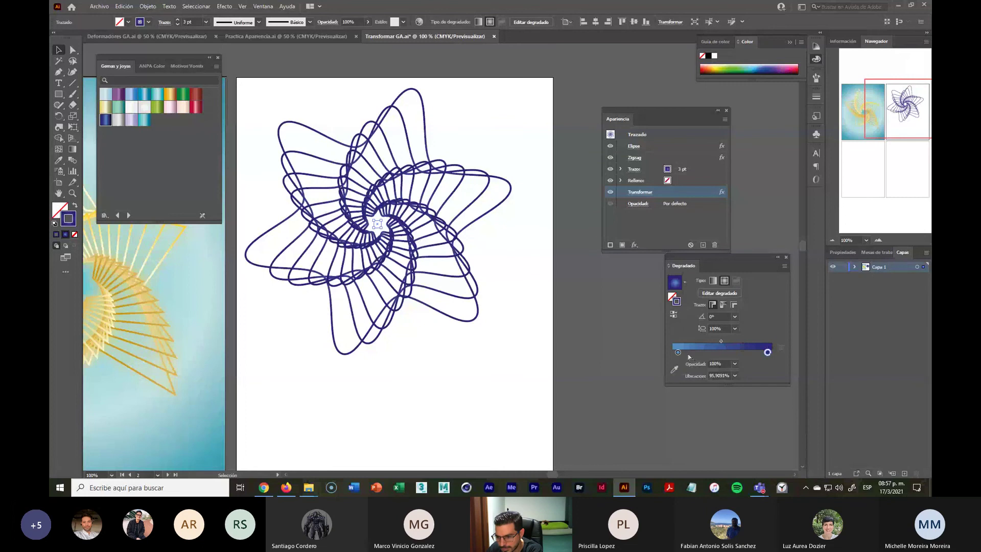
drag(678, 352, 740, 347)
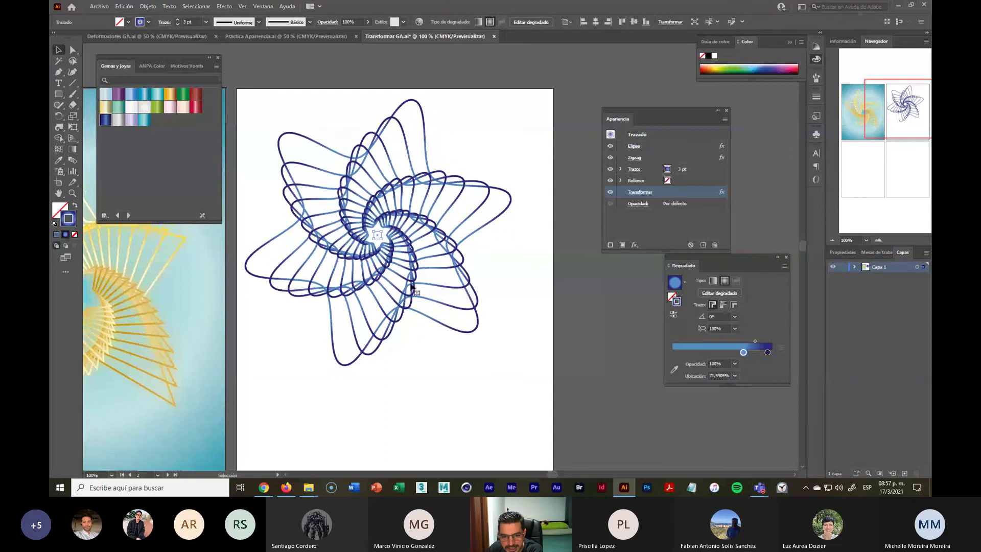
scroll(396, 273, up, 1)
scroll(396, 274, up, 1)
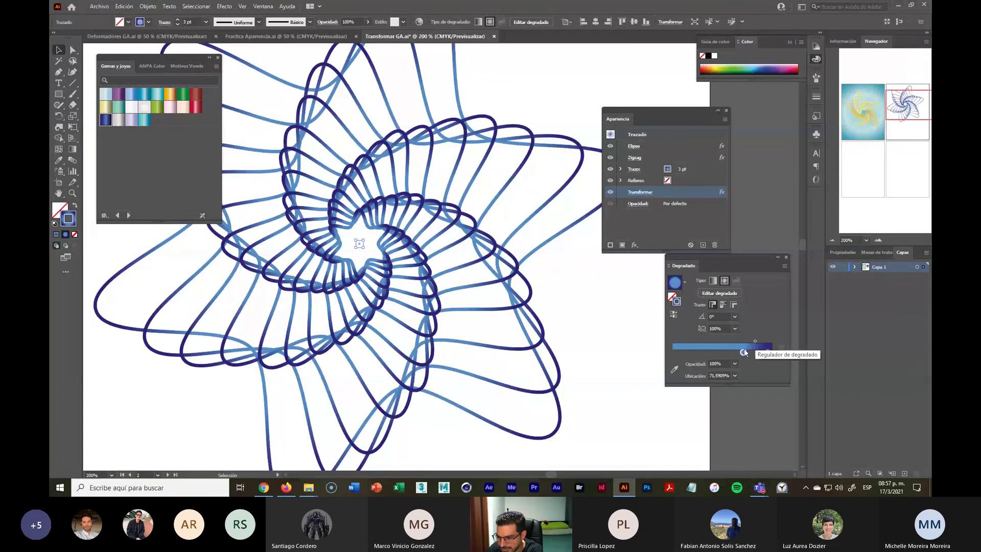
mouse_move(744, 352)
mouse_down()
mouse_move(709, 351)
mouse_move(732, 352)
mouse_up()
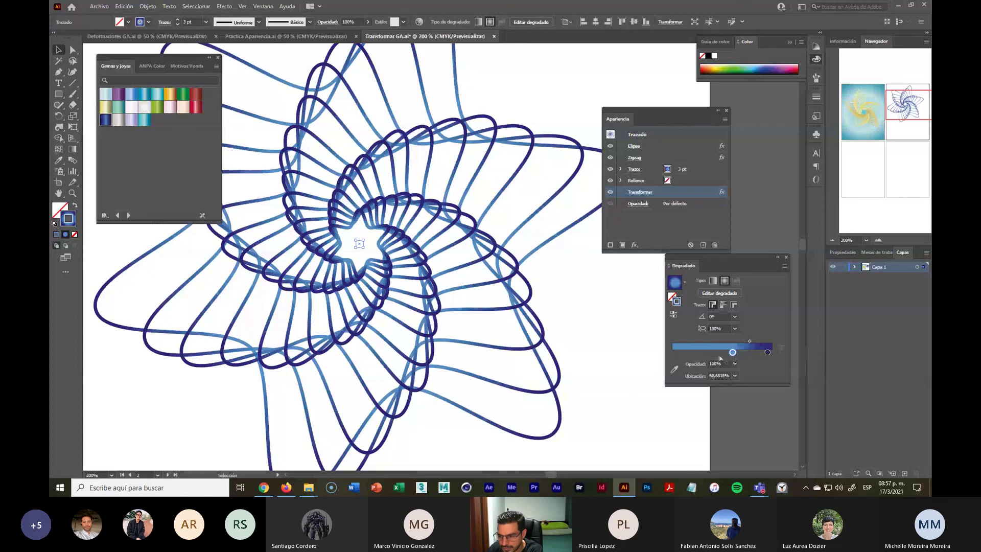
Step: Add a gradient stop at about 8% and color it light blue with C 59.22, M 0, Y 0 and K 0
click(680, 354)
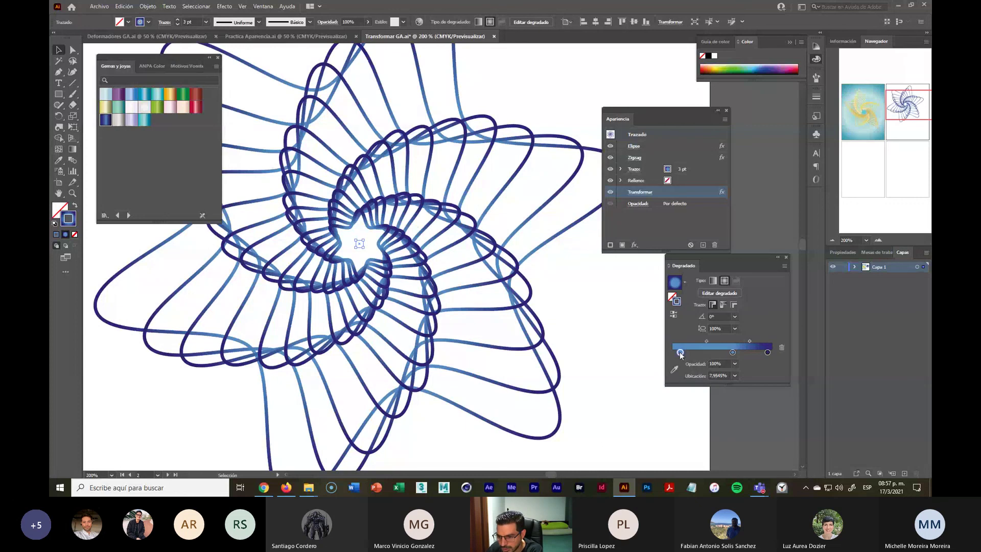
double_click(680, 353)
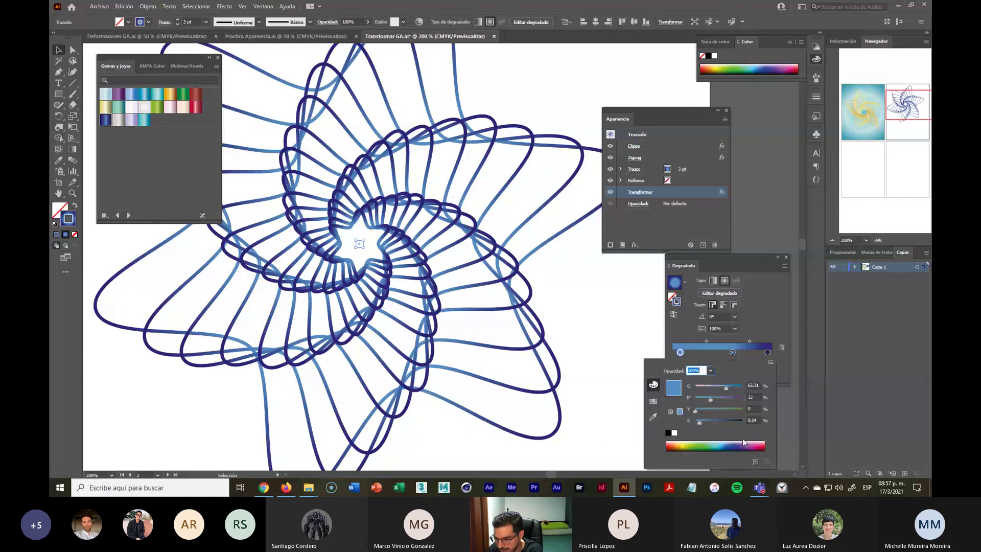
click(690, 443)
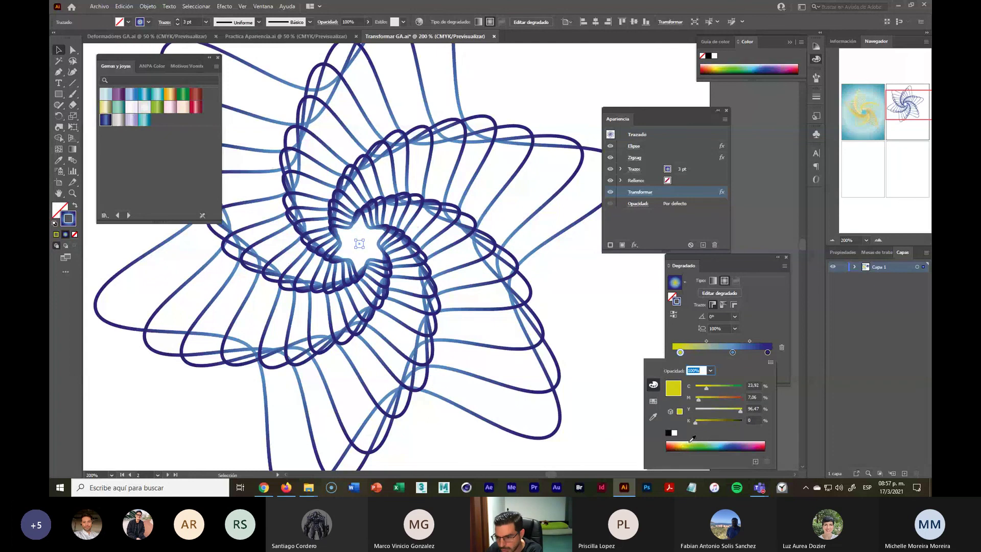
click(761, 443)
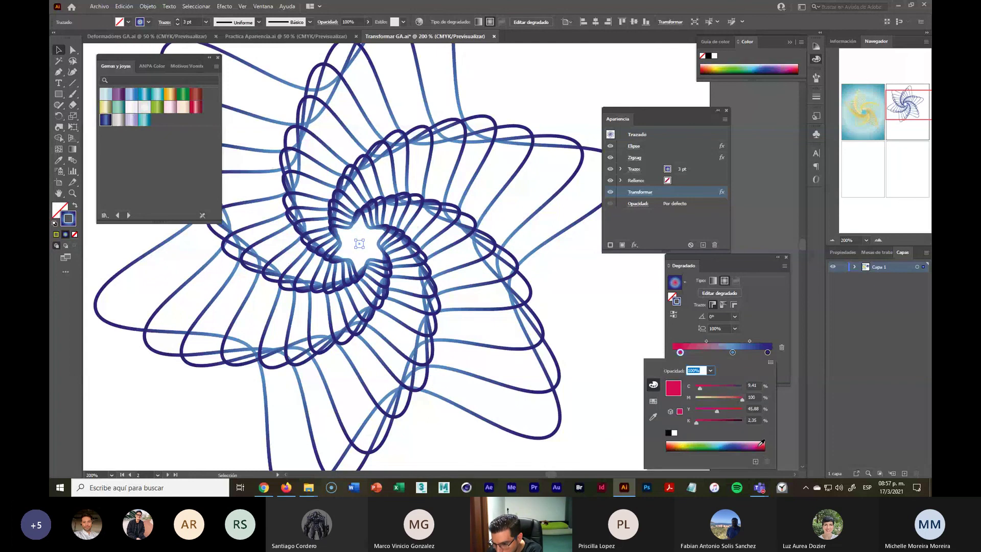
click(721, 442)
click(704, 443)
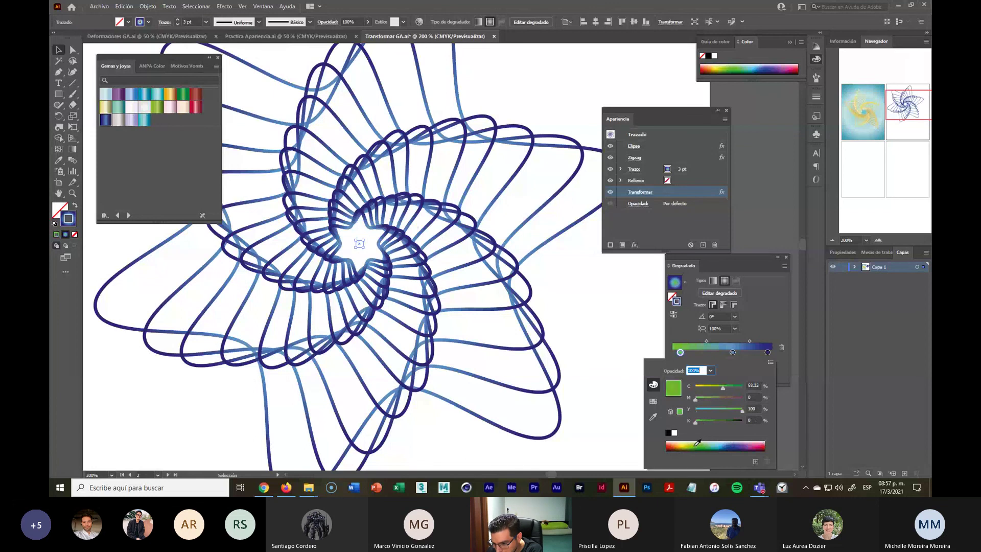
click(700, 442)
drag(742, 410, 692, 412)
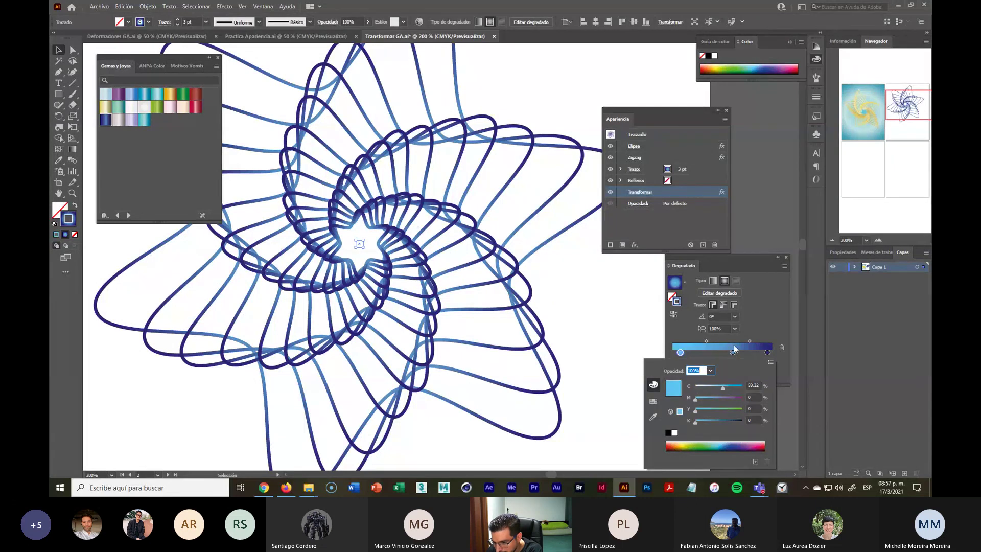
Step: Place the stroke gradient's middle stop at about 52%, color it magenta with M 100, and shift the dark blue stop slightly inward
drag(733, 352, 725, 354)
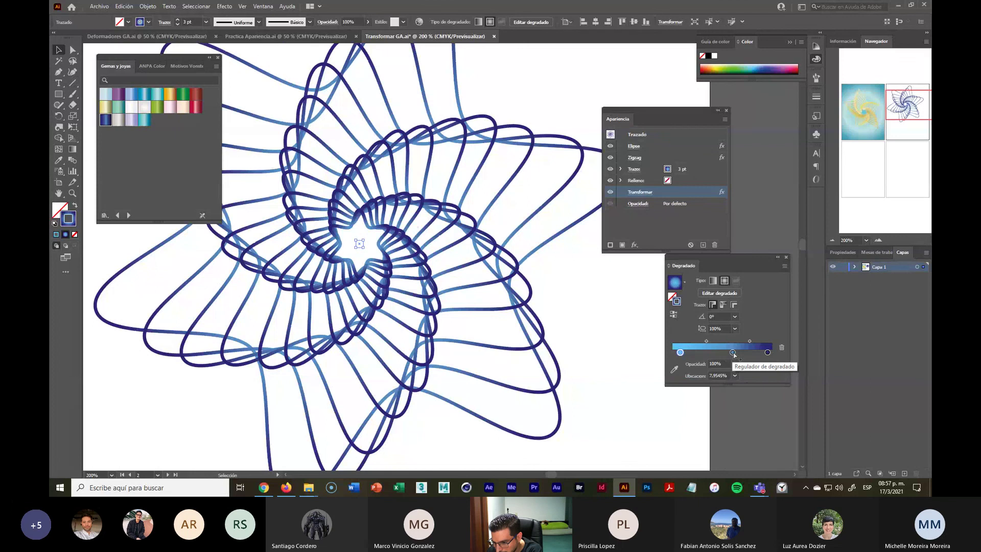
double_click(724, 352)
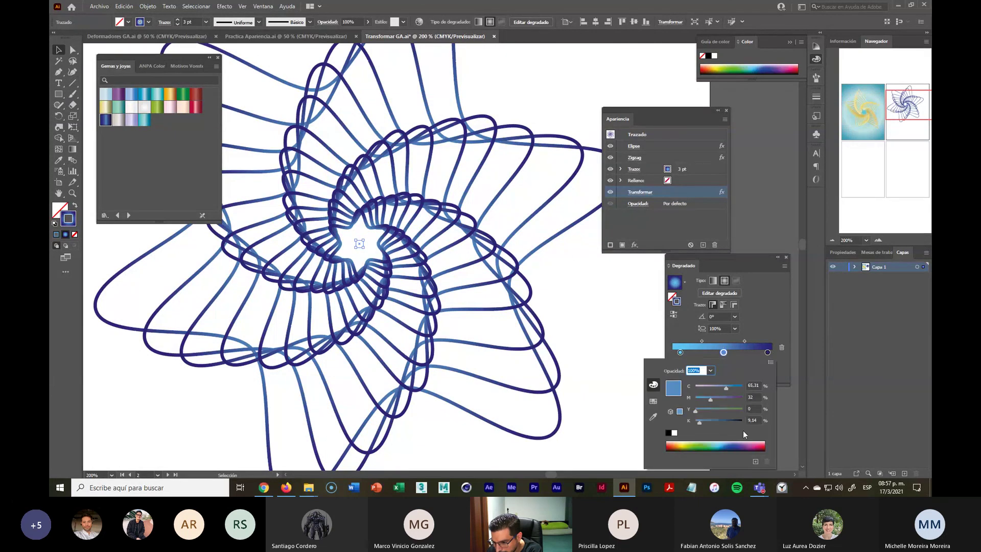
click(756, 444)
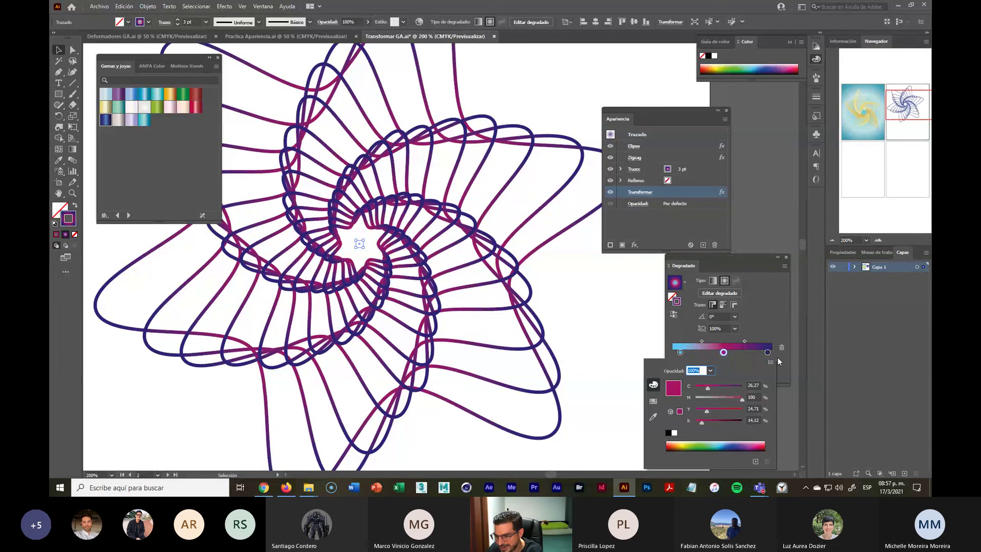
click(767, 351)
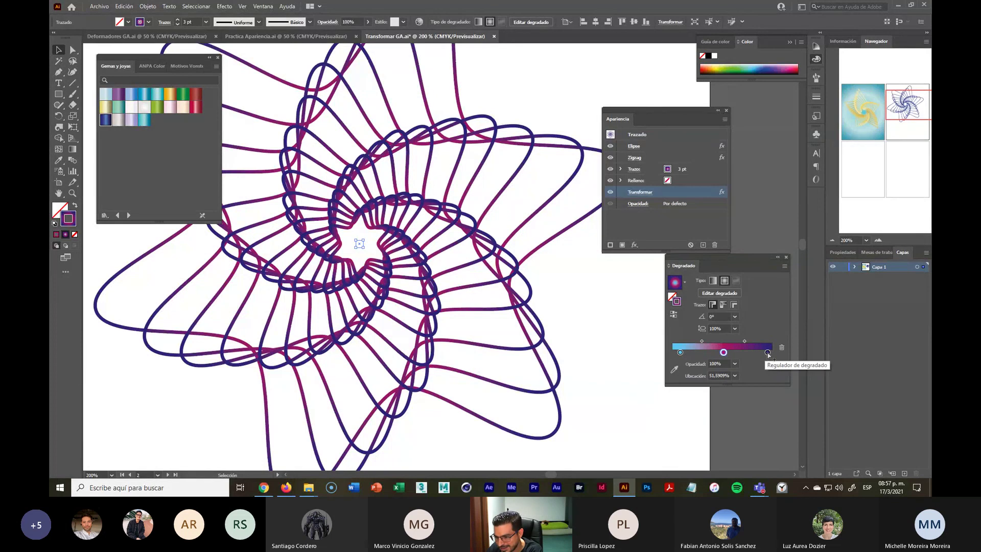
drag(767, 353, 742, 340)
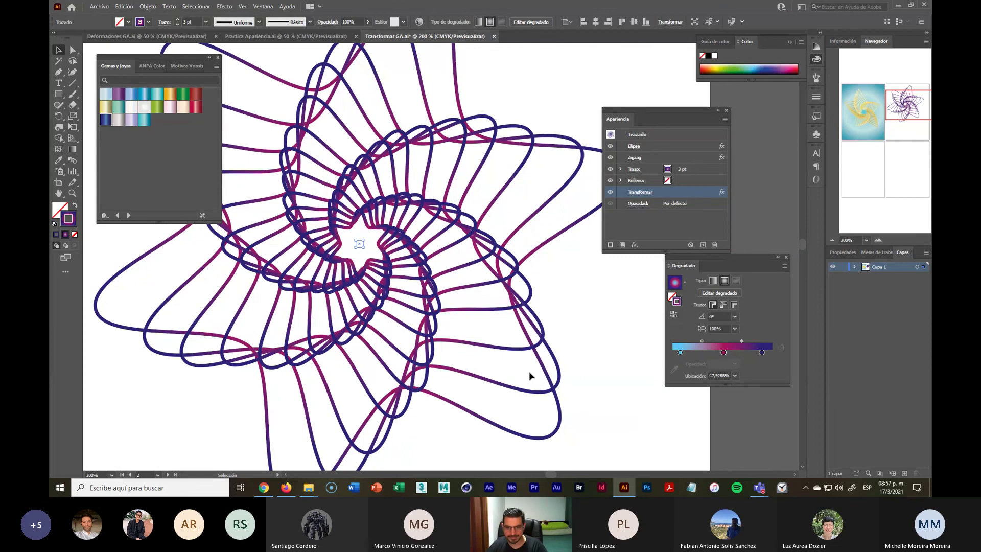
Step: Move the spiral design slightly toward the center of the second artboard and deselect it
scroll(529, 371, down, 2)
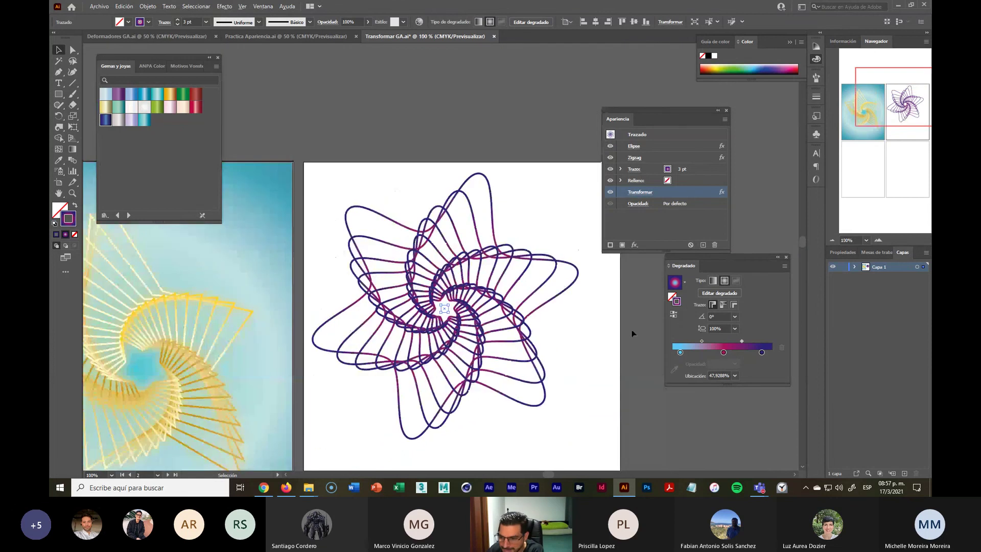
click(586, 353)
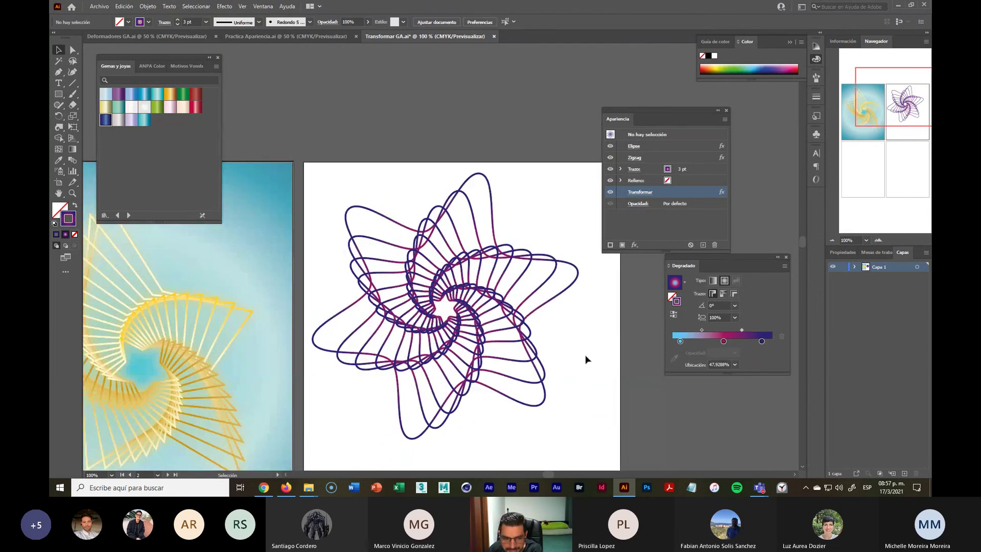
scroll(584, 355, down, 2)
drag(478, 299, 492, 333)
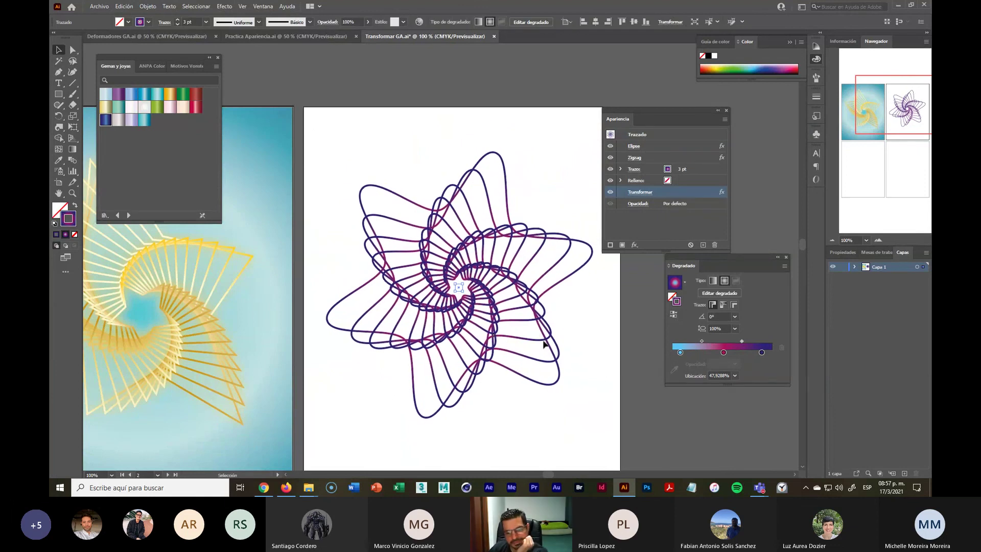
click(567, 416)
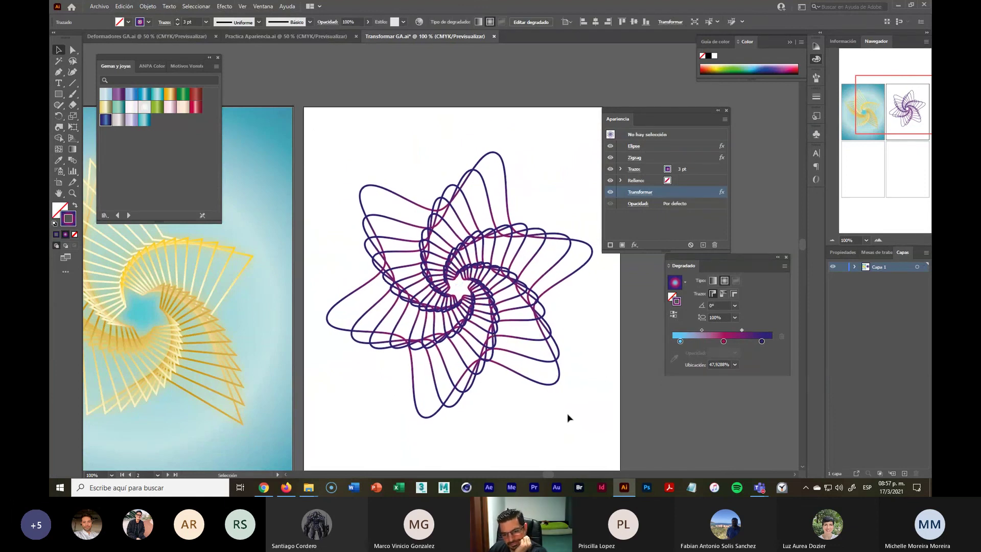
Step: Set the spiral's stroke weight to 5 pt and try the double-bulge and the pointed leaf-shaped variable width profiles
click(496, 341)
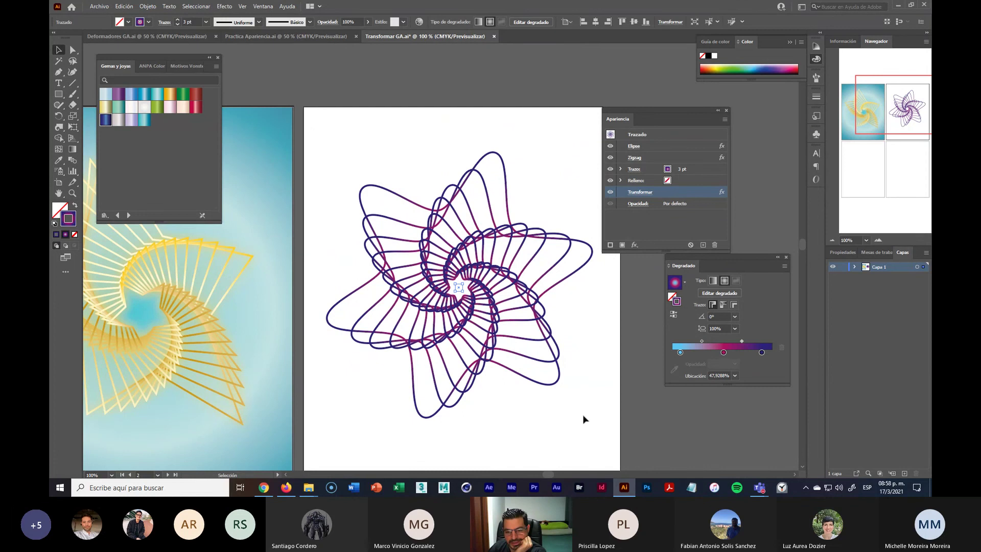
click(206, 22)
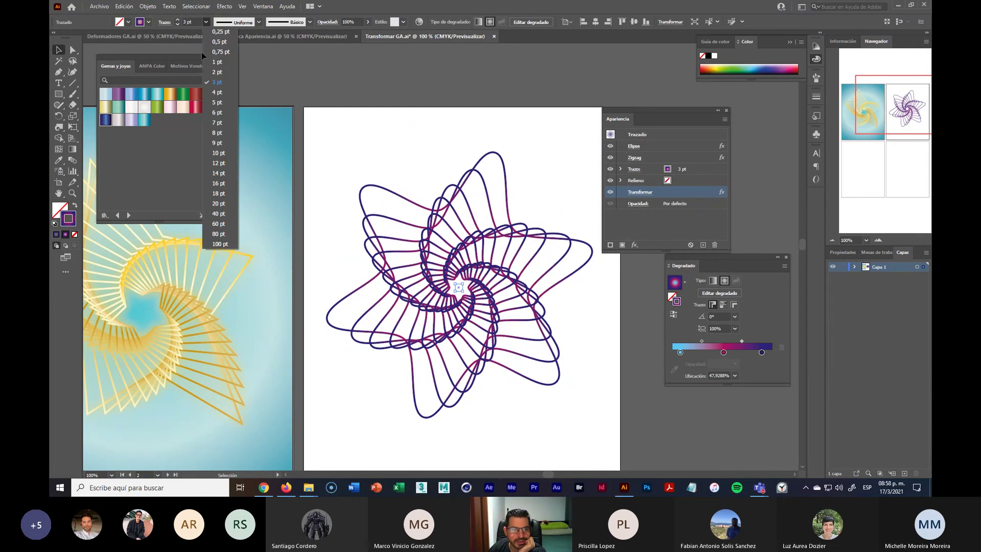
click(218, 102)
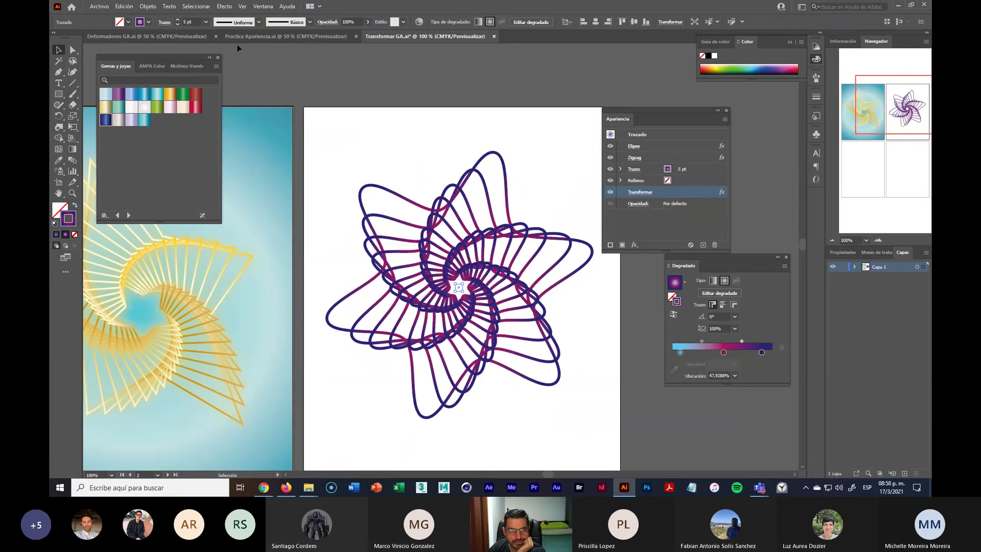
click(259, 22)
click(234, 65)
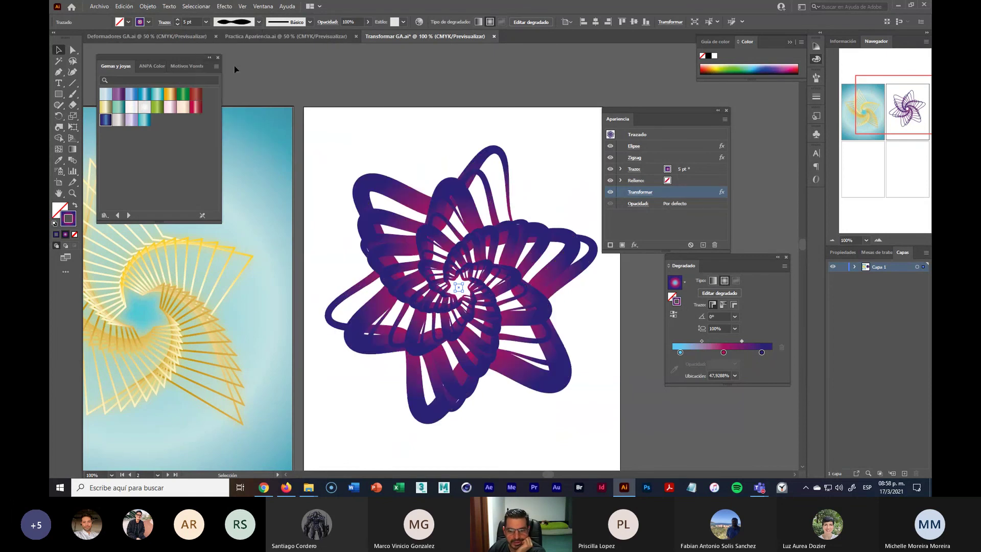
click(261, 22)
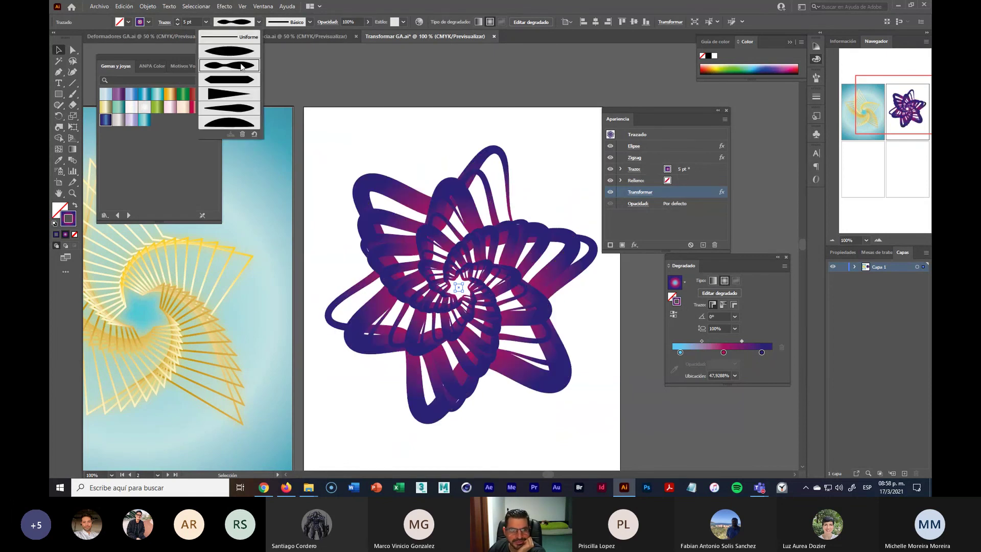
click(244, 106)
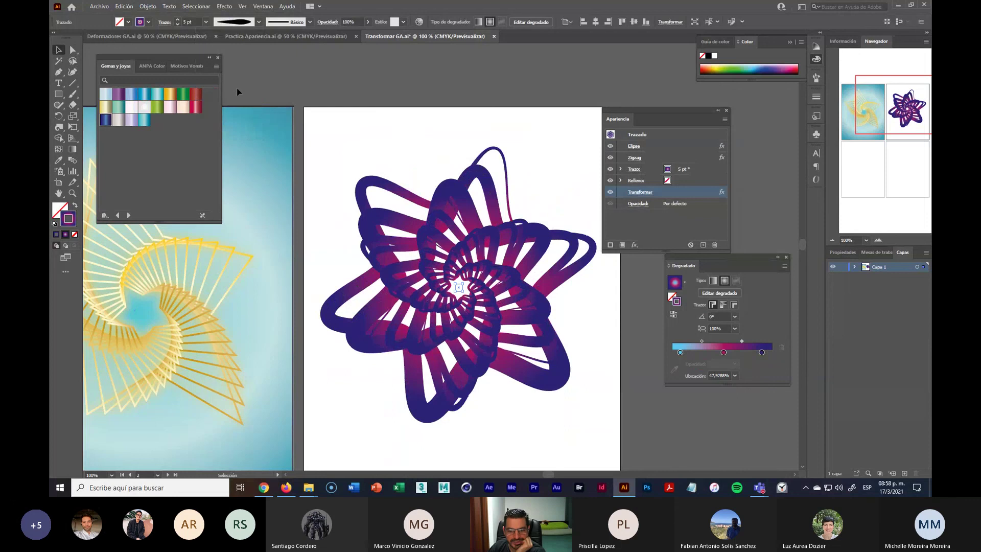
Step: Set the spiral's stroke weight to 2 pt and give it the triangular variable width profile
click(206, 22)
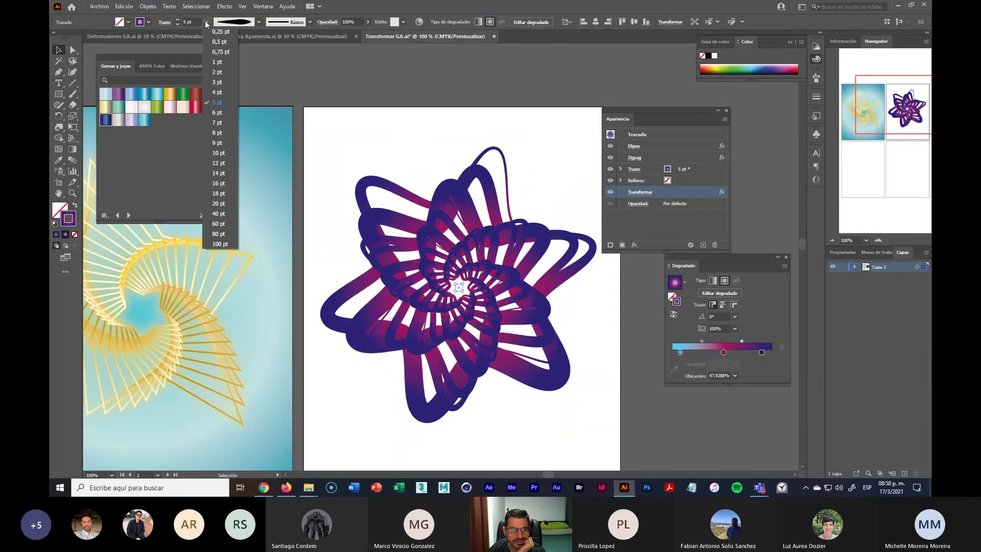
click(223, 81)
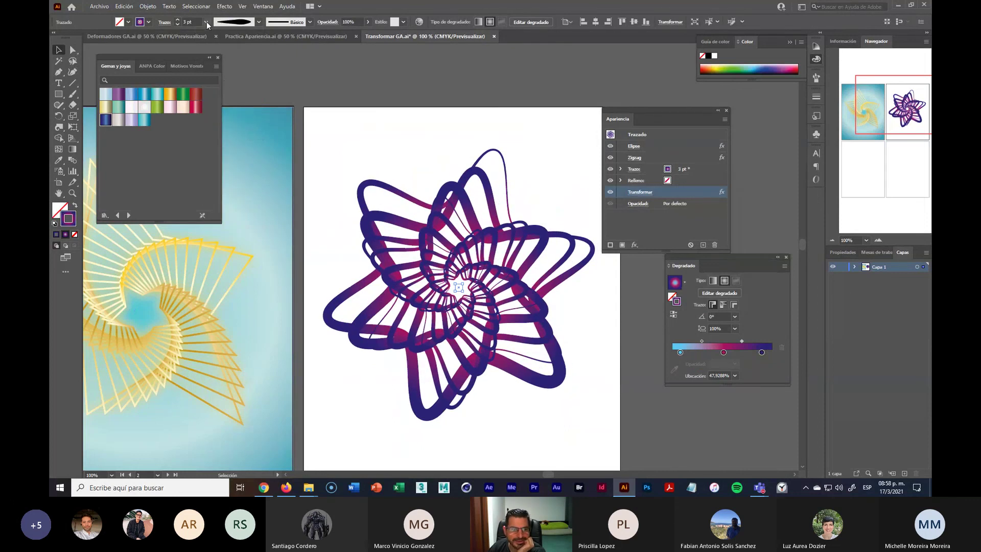
click(207, 22)
click(217, 72)
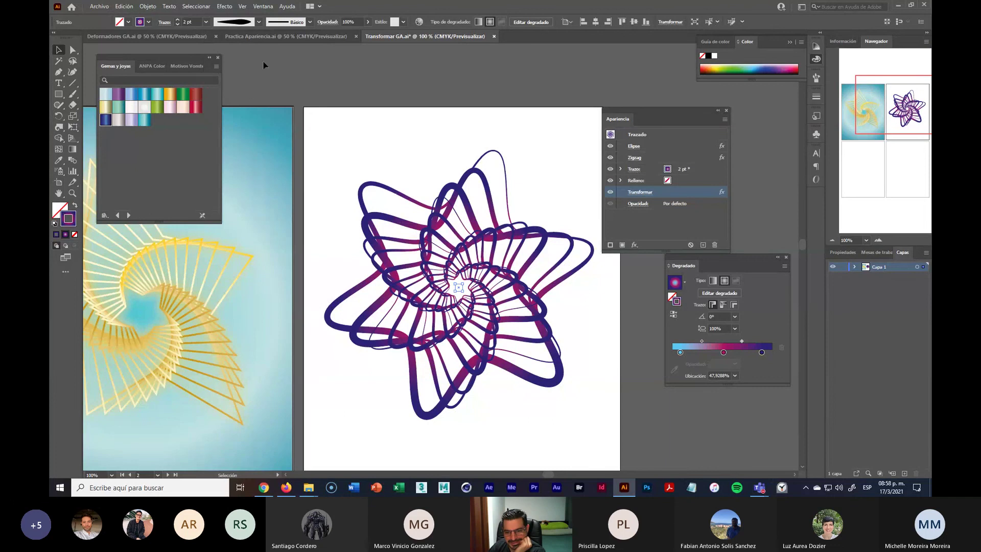
click(259, 22)
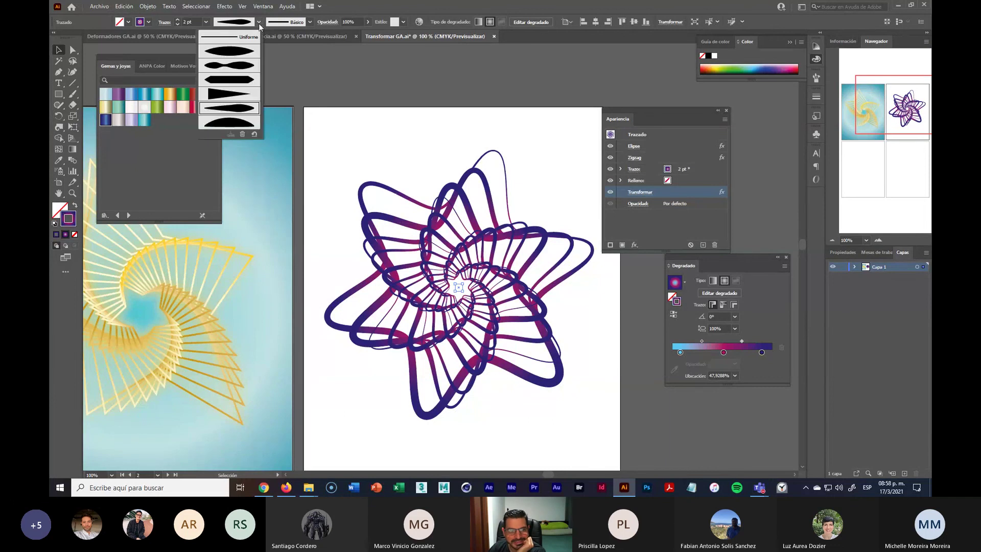
click(237, 107)
Step: Shift the spiral a little up and to the left on its artboard and deselect it
click(500, 336)
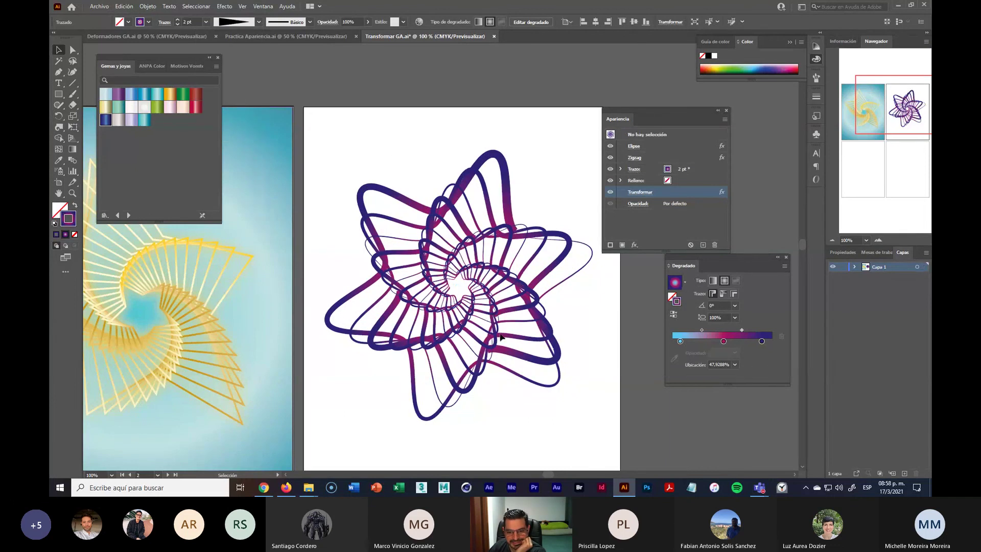
drag(520, 363, 510, 350)
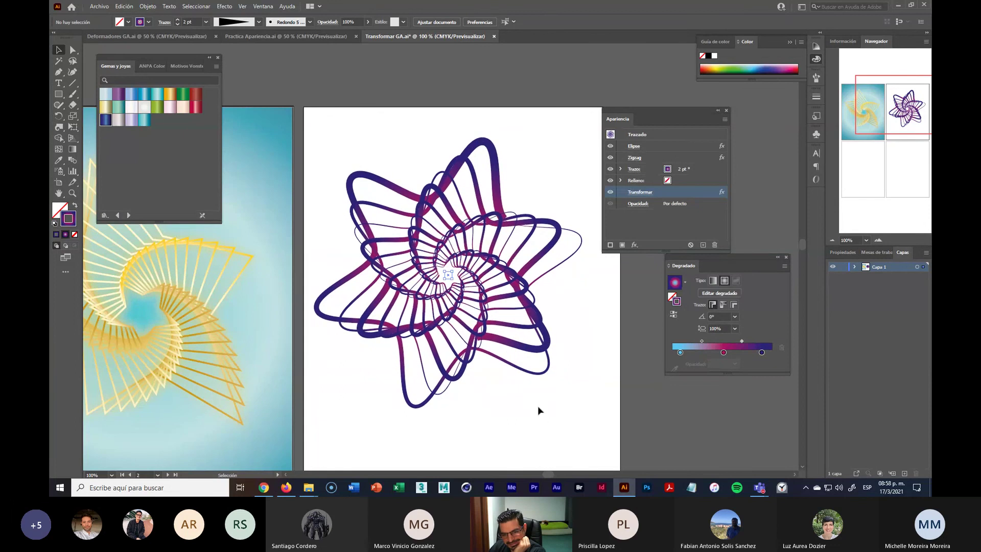
click(538, 405)
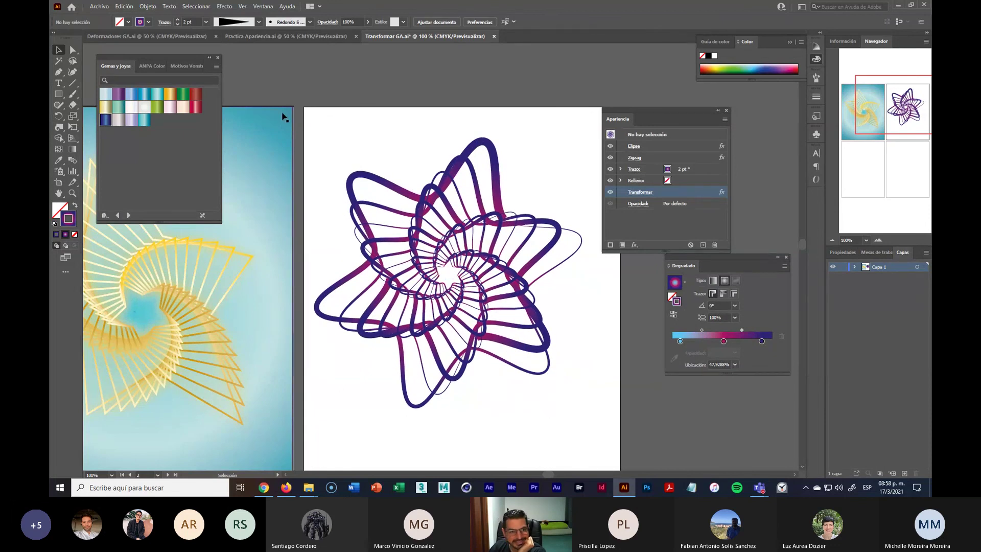
Step: Try the charcoal, 6.00 bristle and Basic brush definitions for the stroke
click(309, 22)
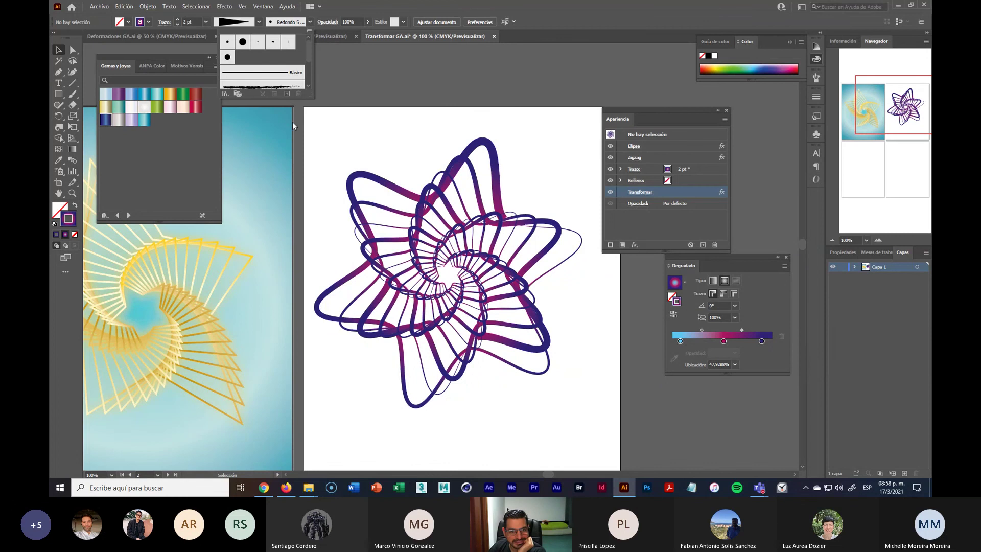
click(289, 87)
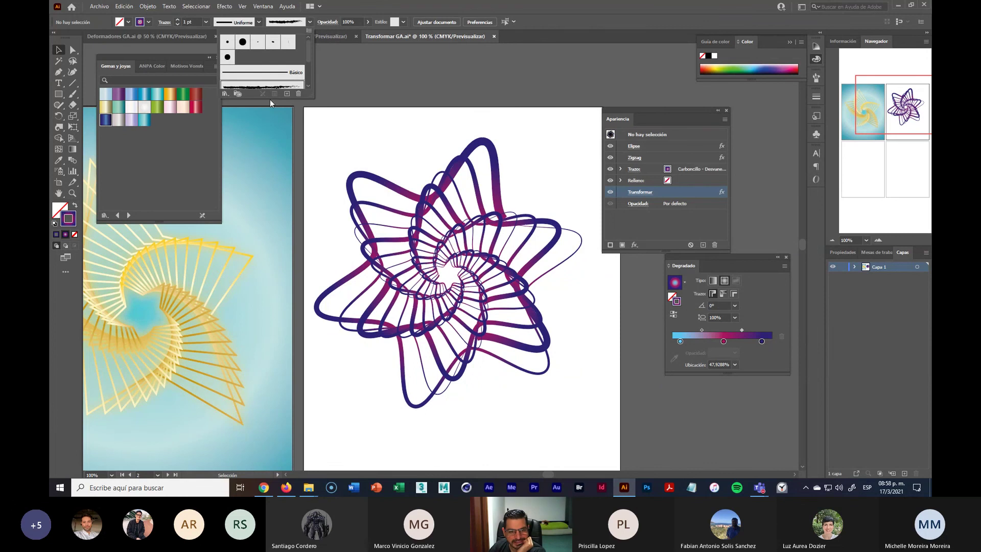
drag(316, 100, 311, 149)
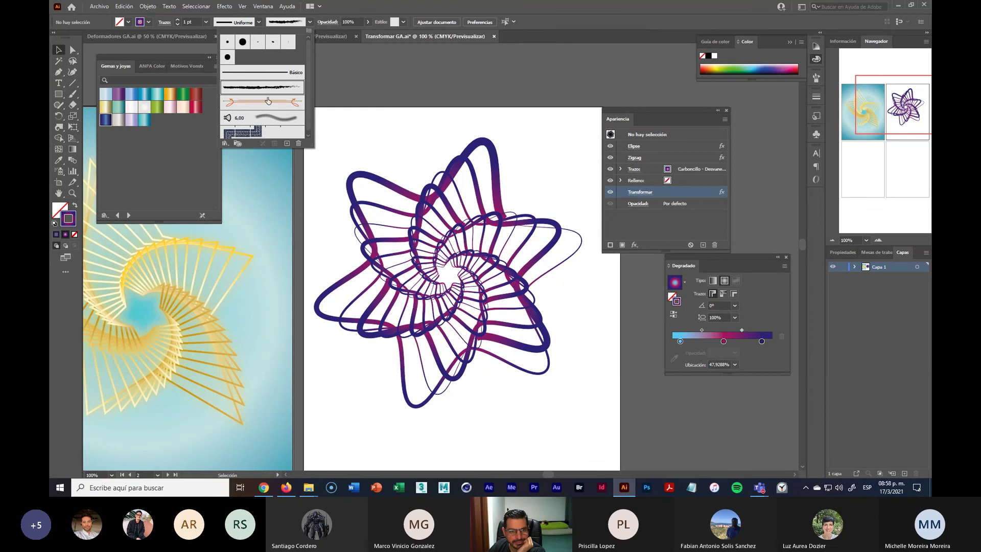
click(269, 119)
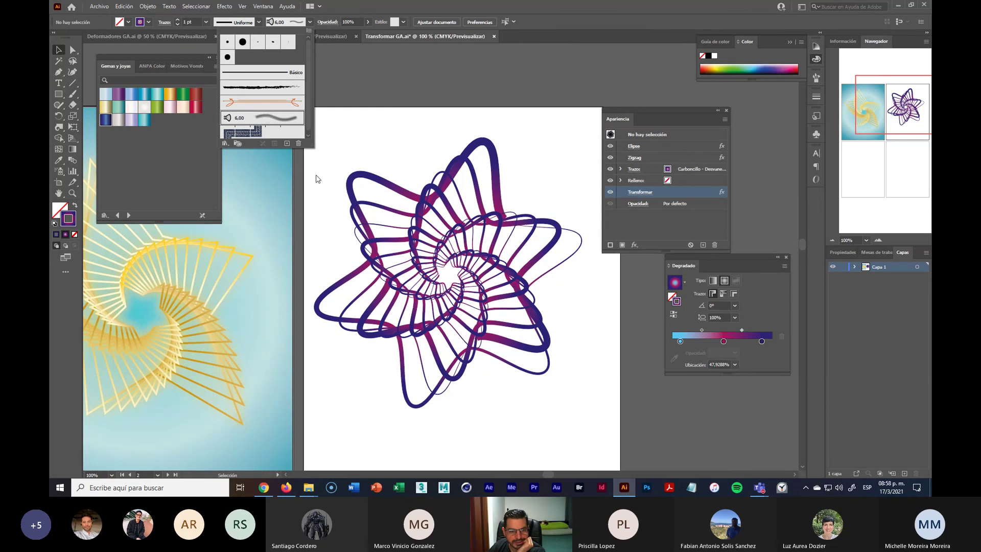
click(278, 88)
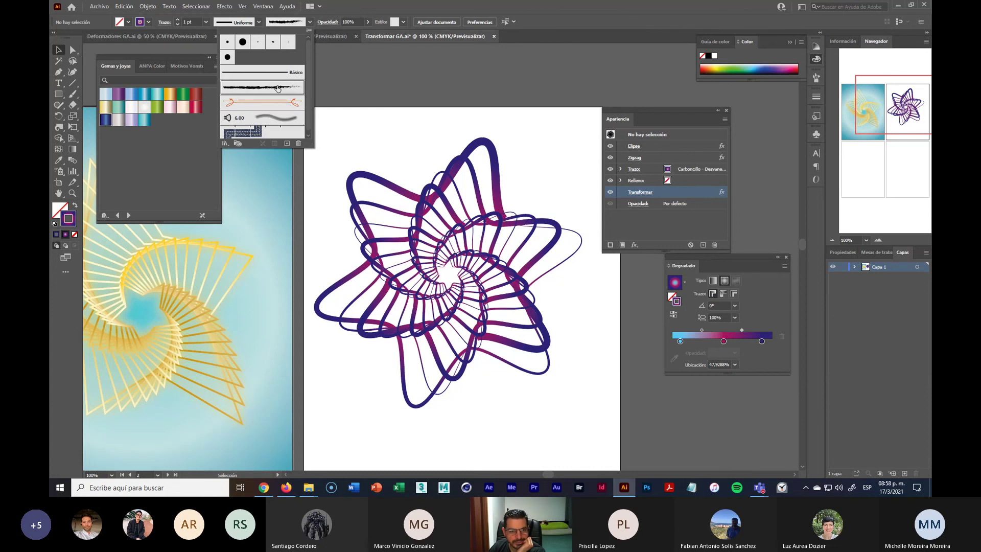
click(295, 74)
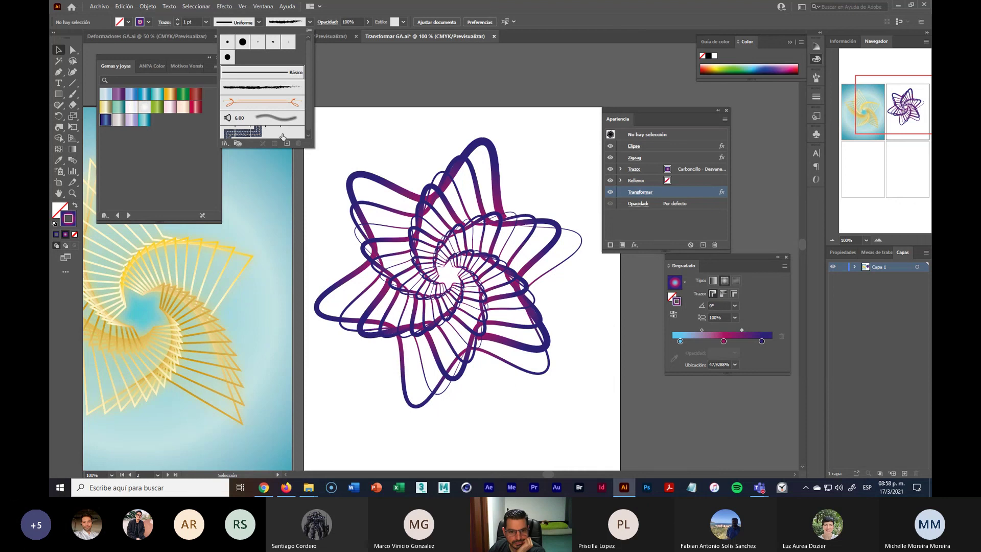
click(385, 140)
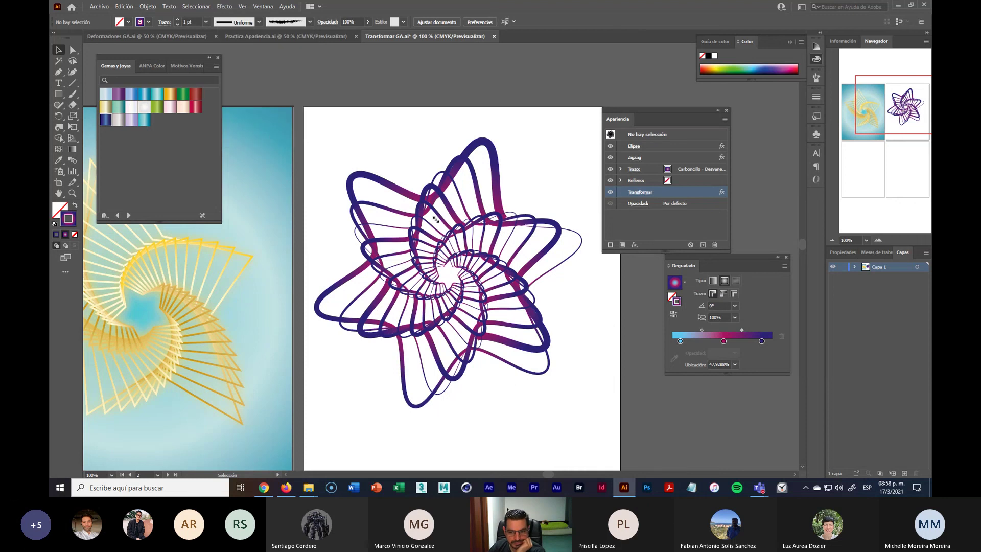
Step: Readjust the spiral's position so it sits near the upper middle of the second artboard
click(436, 219)
drag(515, 351, 515, 340)
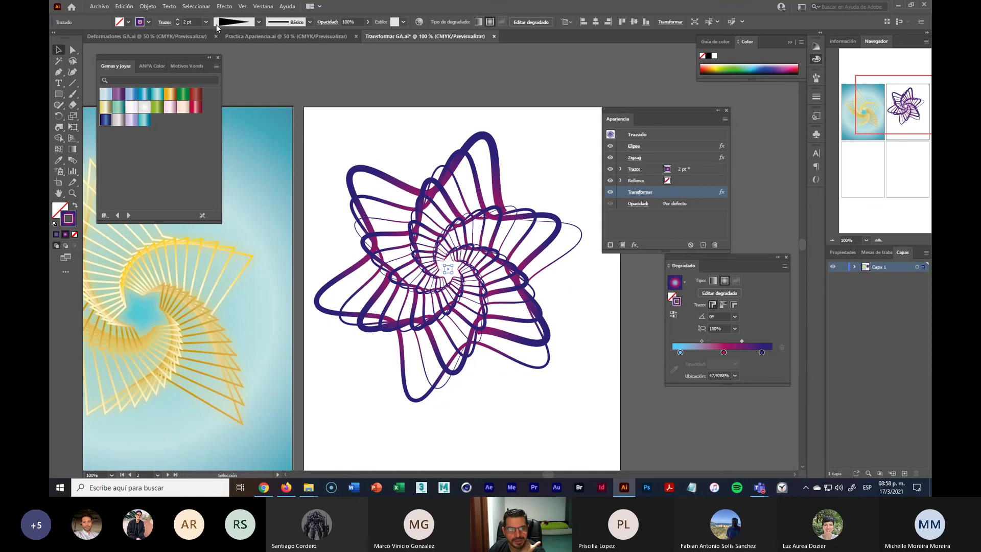
click(259, 22)
click(260, 22)
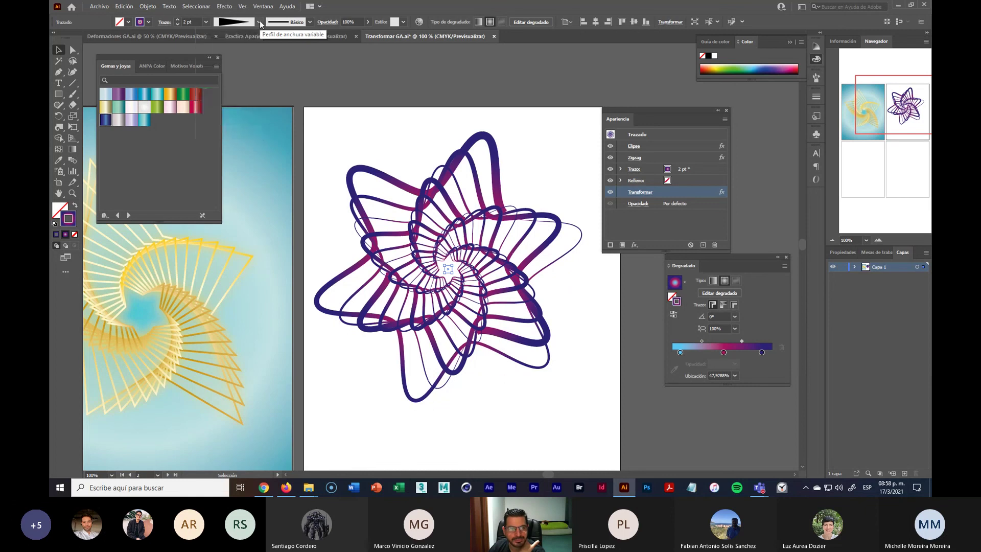
click(514, 376)
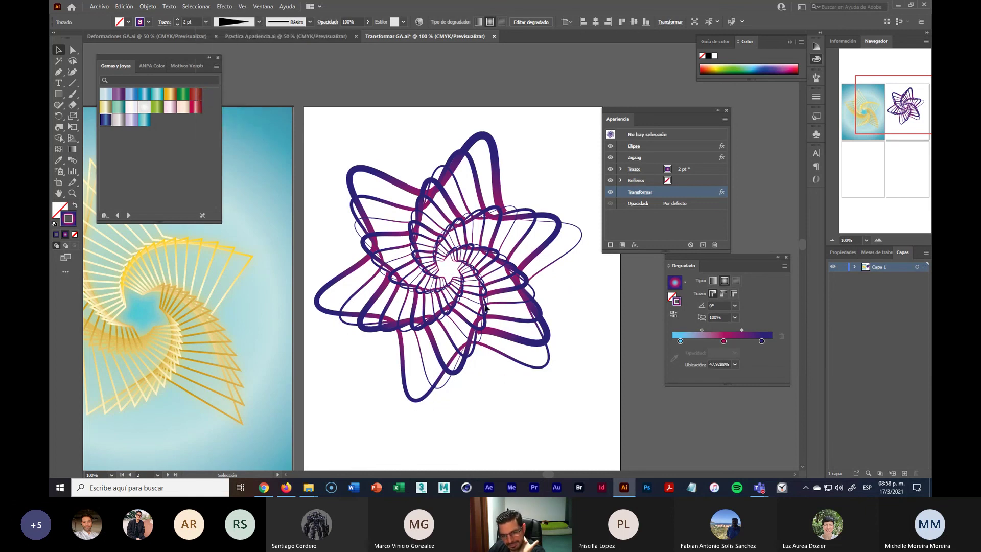
drag(481, 303, 492, 317)
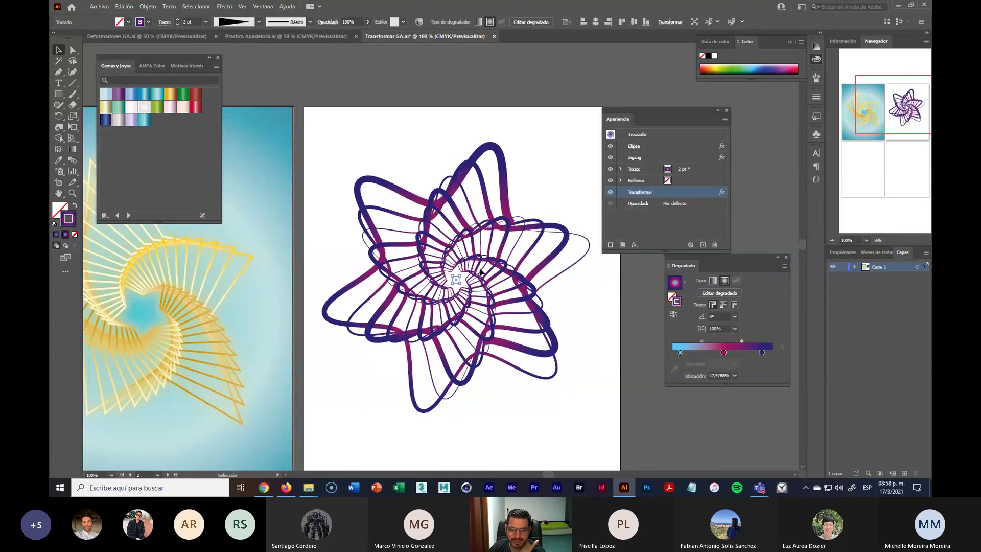
Step: Add a Drop Shadow effect to the spiral with 0.1 cm X and Y offsets and 60% opacity
click(224, 6)
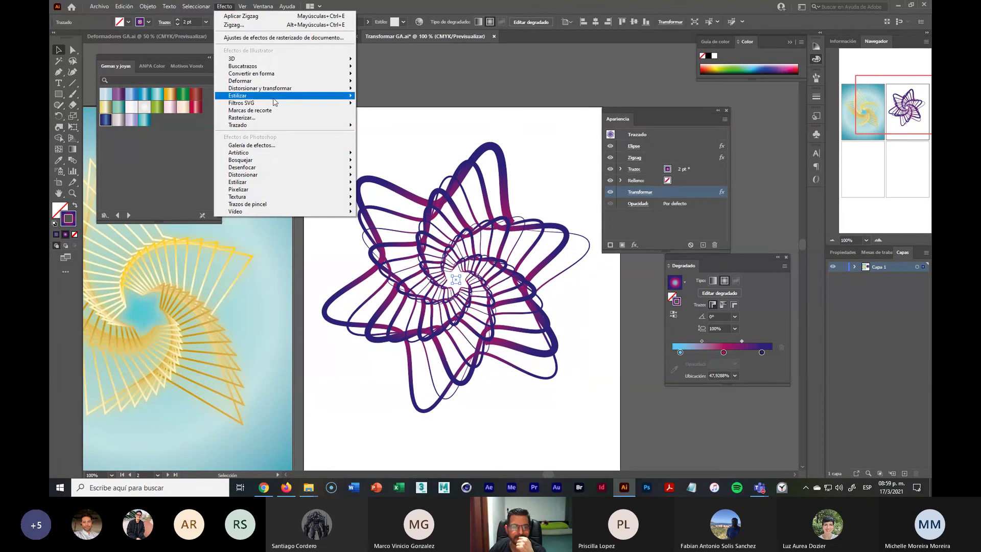
mouse_move(274, 101)
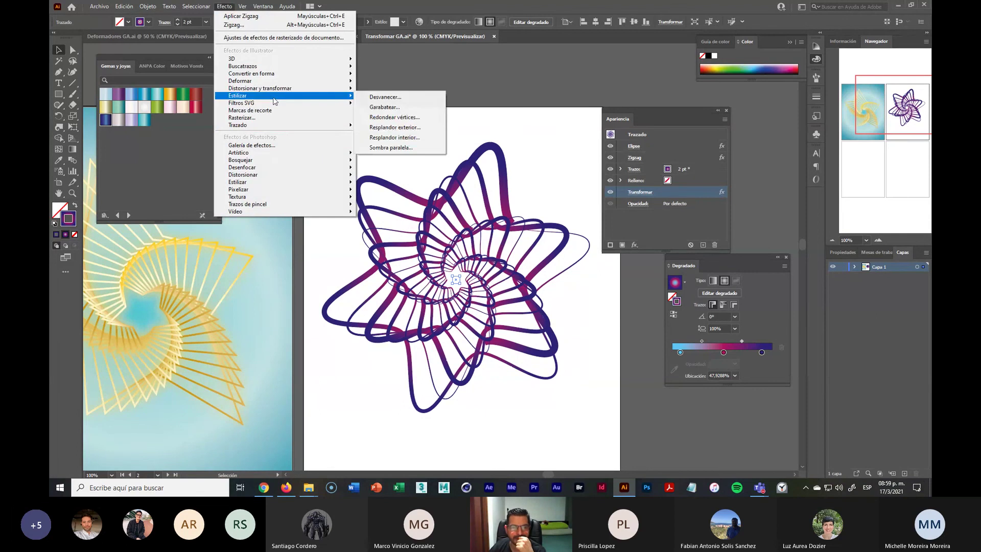
click(403, 149)
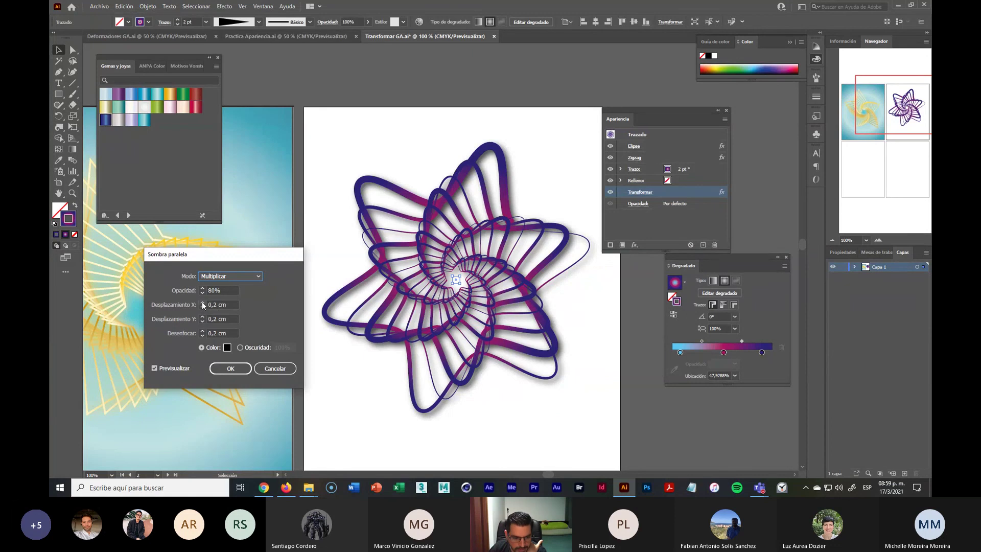
click(201, 302)
click(201, 306)
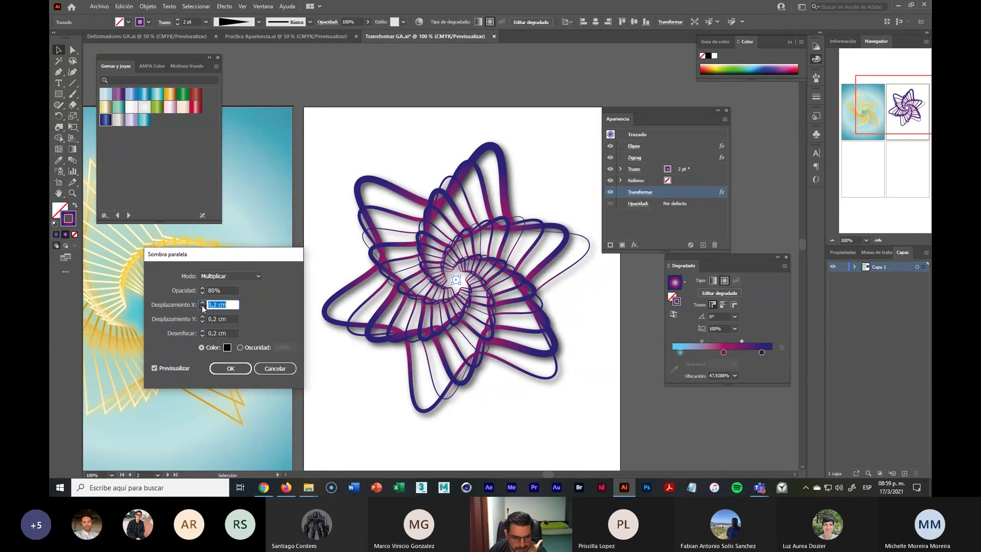
click(202, 306)
click(202, 320)
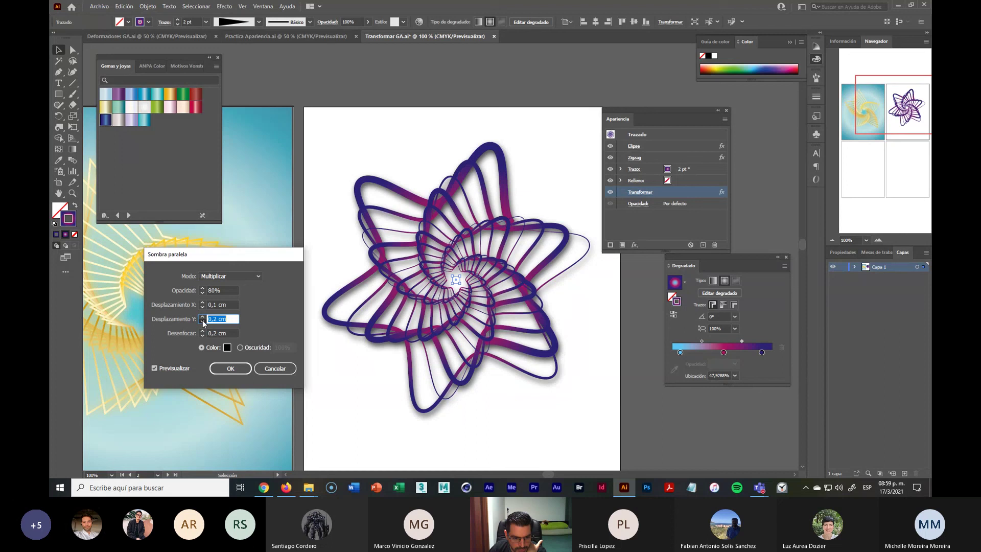
click(195, 291)
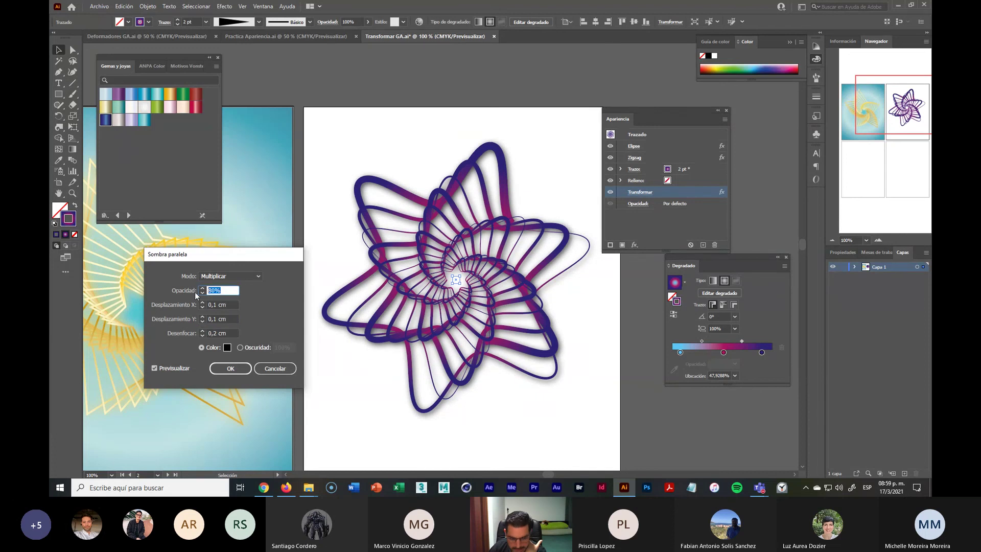
text(60)
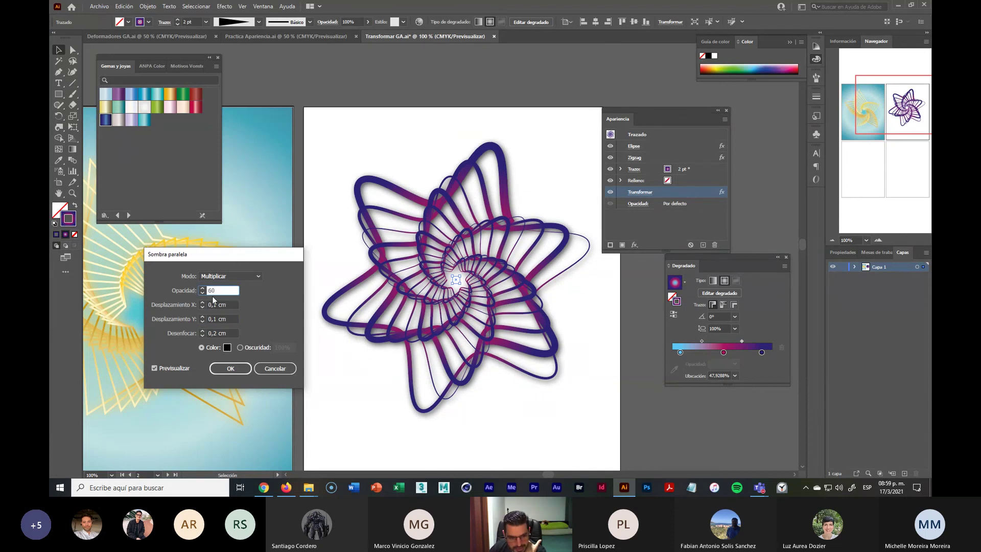
click(217, 369)
Step: Duplicate the blue gradient background of the first artboard onto the second artboard, behind the purple spiral
click(268, 367)
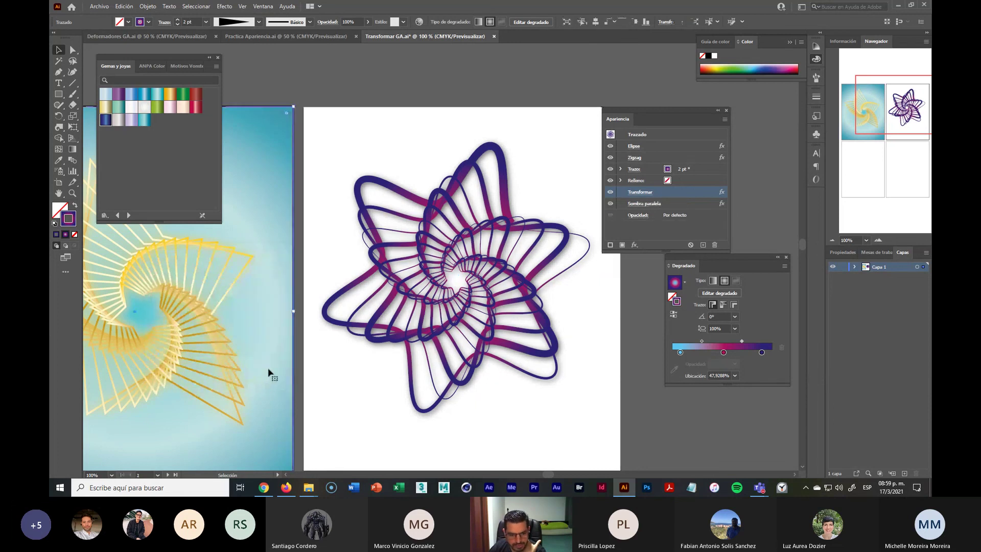
drag(270, 367, 529, 346)
click(671, 409)
key(ctrl+minus)
key(ctrl+minus)
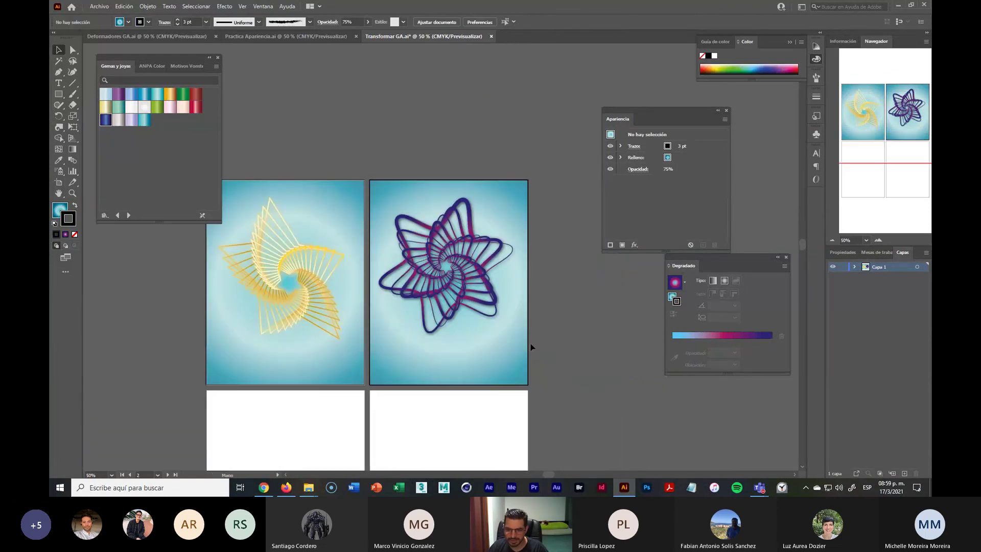
Step: Try the teal and Naranja gradients from the Matices y gradaciones library on the second background's stroke, and return the stroke to black
click(500, 346)
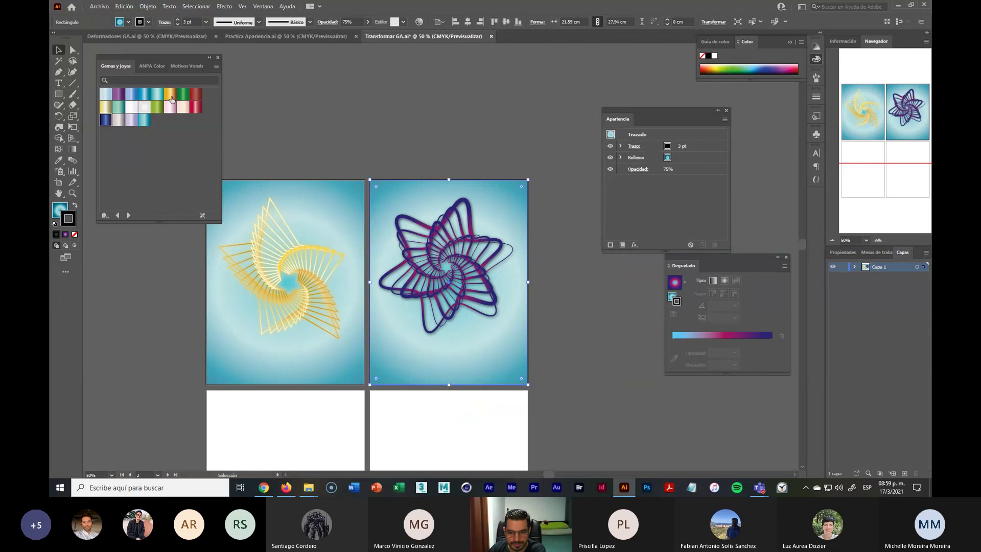
click(130, 215)
click(130, 215)
click(130, 215)
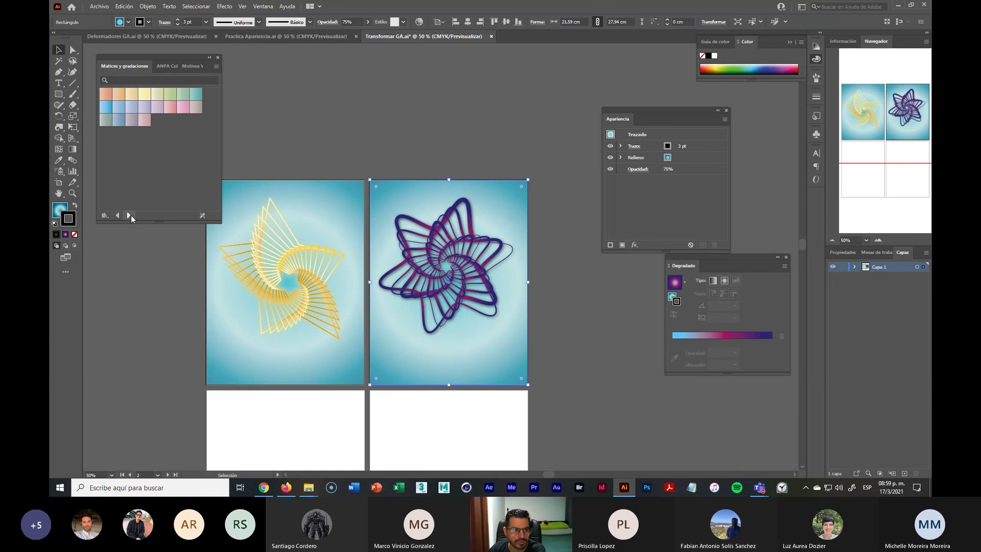
click(196, 94)
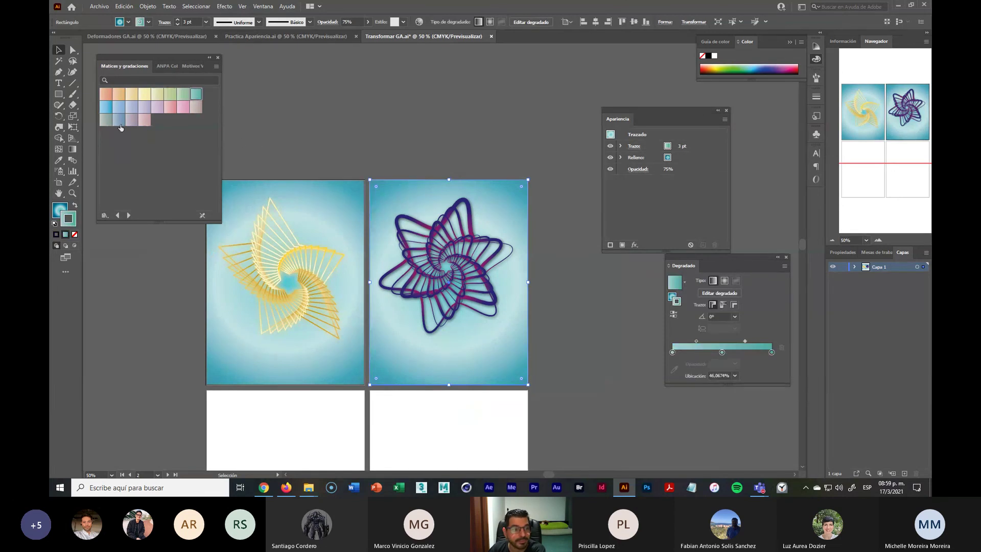
click(105, 95)
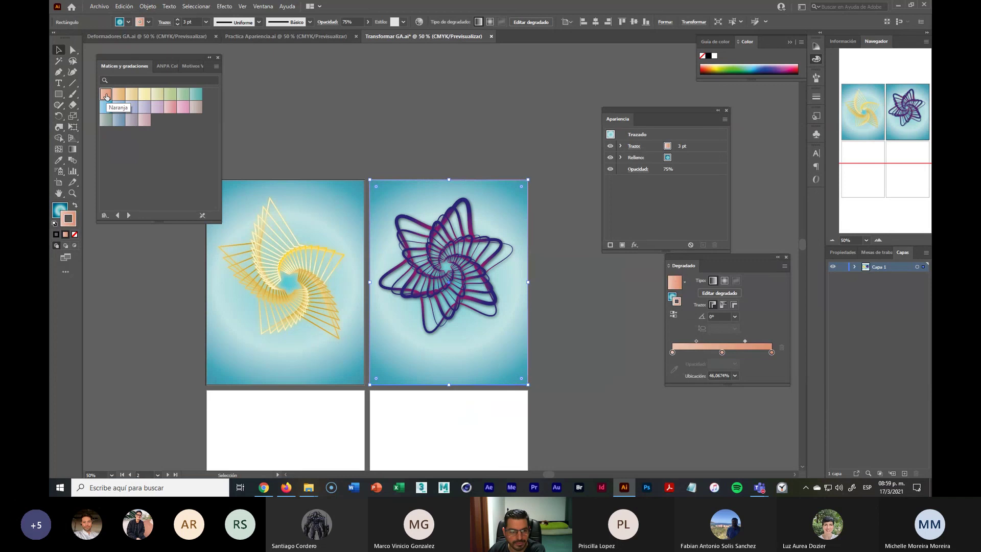
click(75, 234)
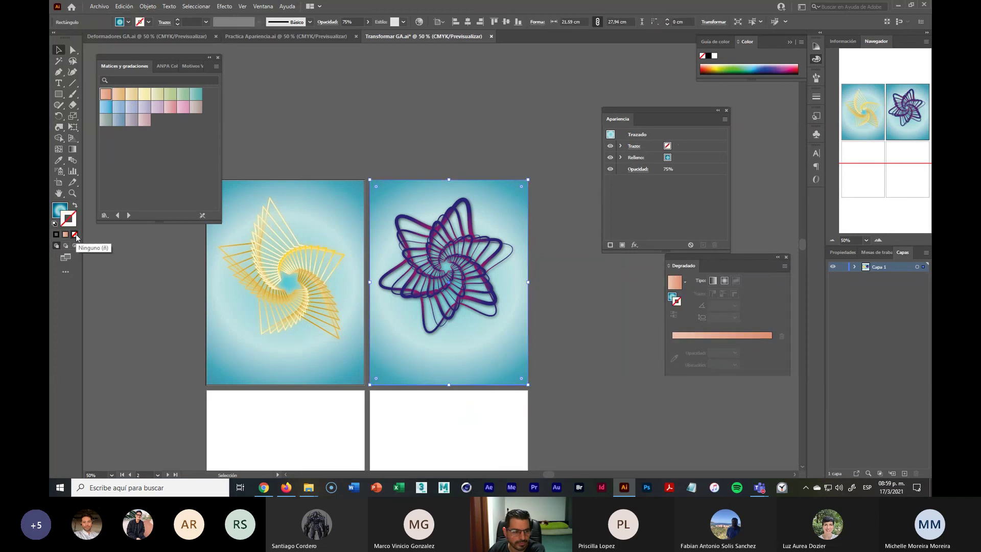
click(57, 235)
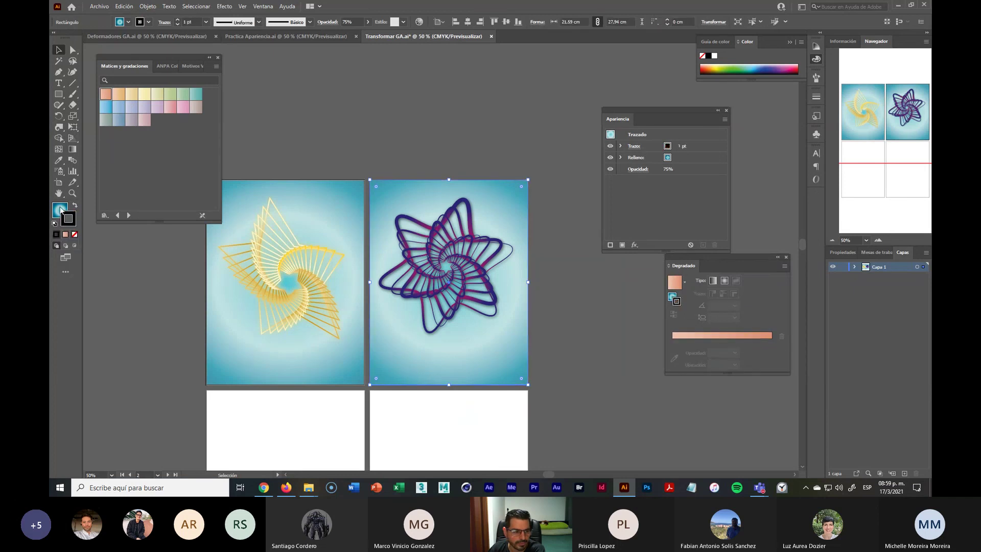
Step: Fill the second artboard's background with a yellow-gold gradient from the Estaciones library and set its type to radial
click(60, 209)
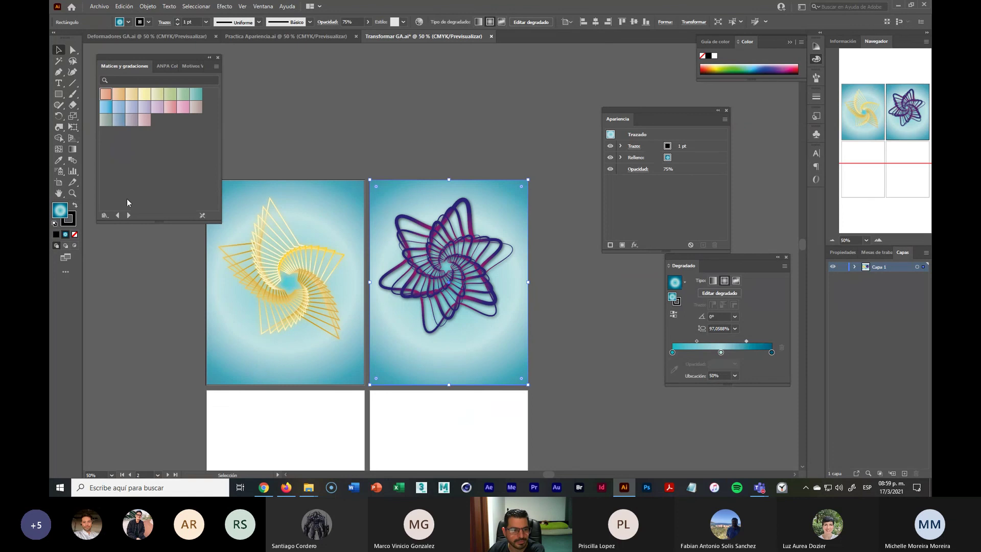
click(118, 215)
click(117, 216)
click(118, 215)
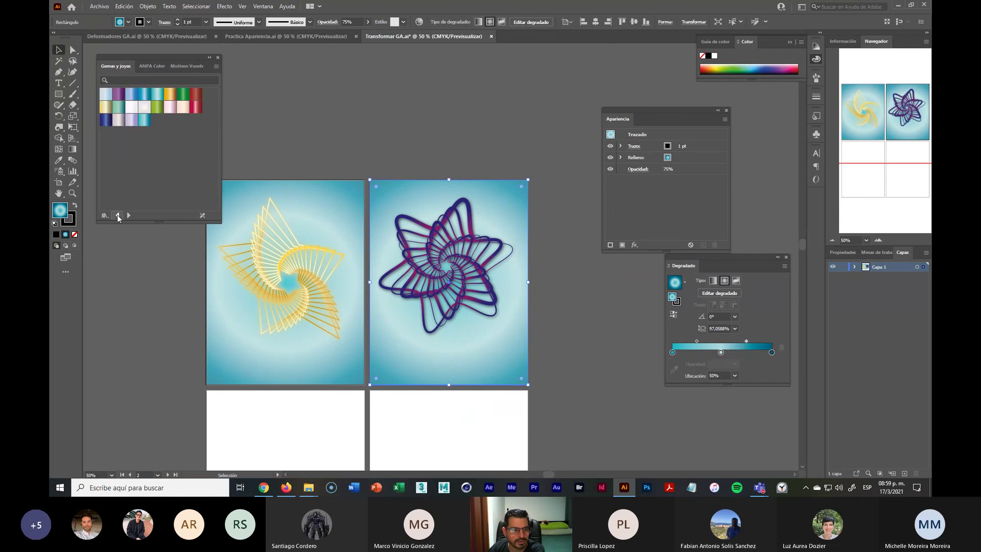
click(118, 215)
click(118, 215)
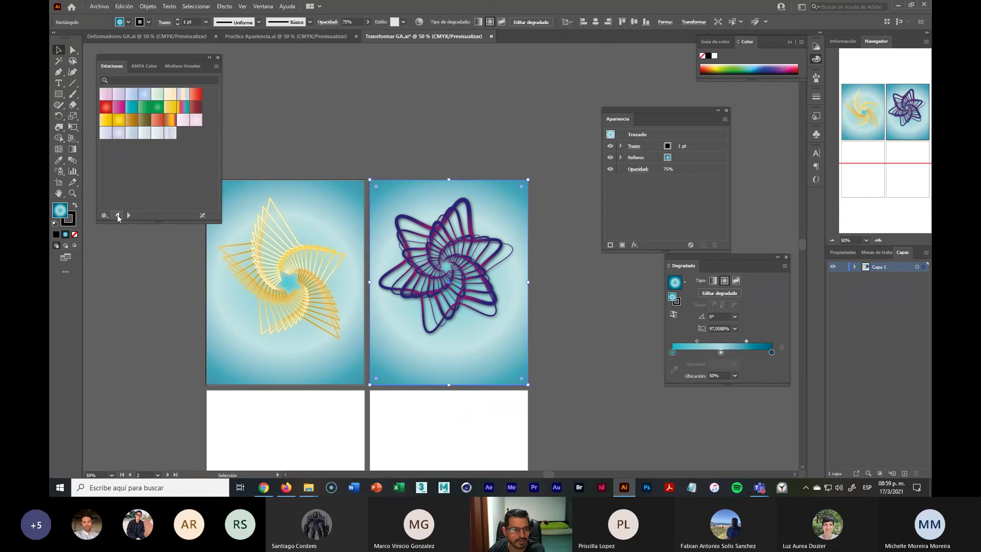
click(118, 120)
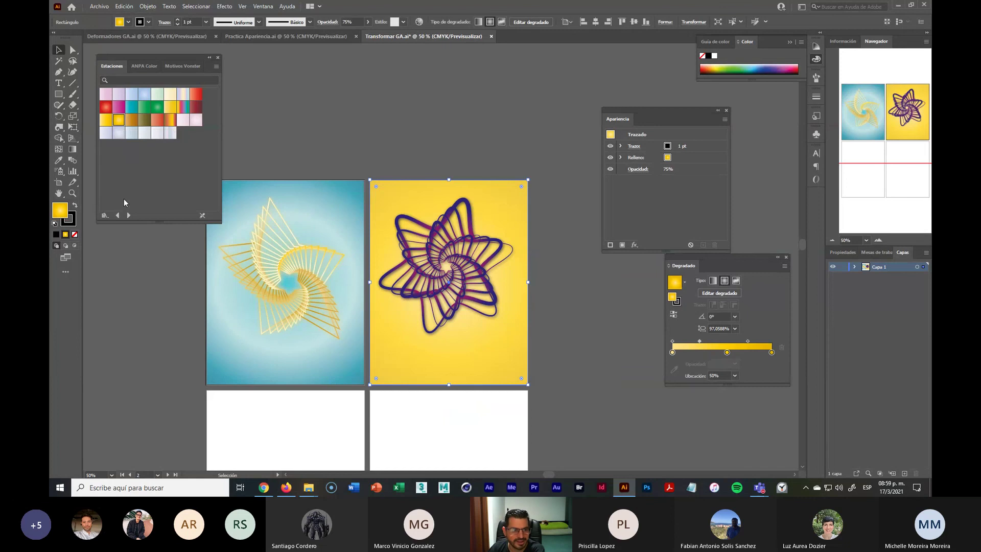
click(108, 123)
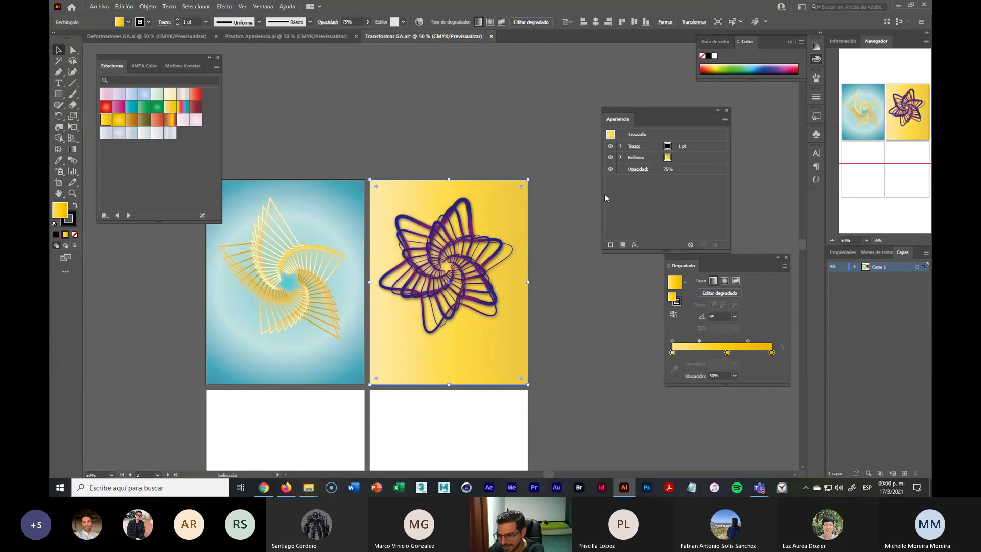
click(725, 280)
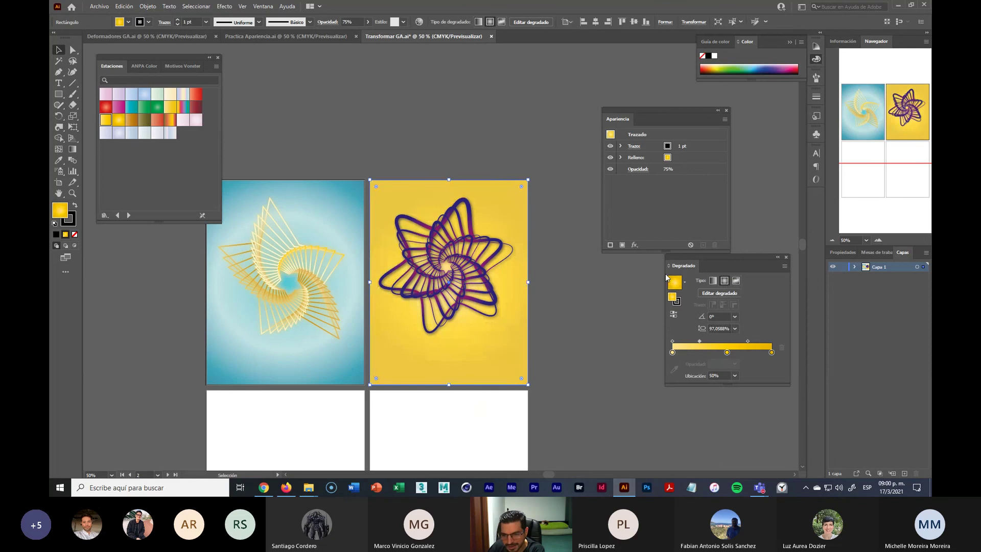
Step: Recolour the background gradient's centre stop with 2% yellow and its middle stop with 34% magenta
click(72, 149)
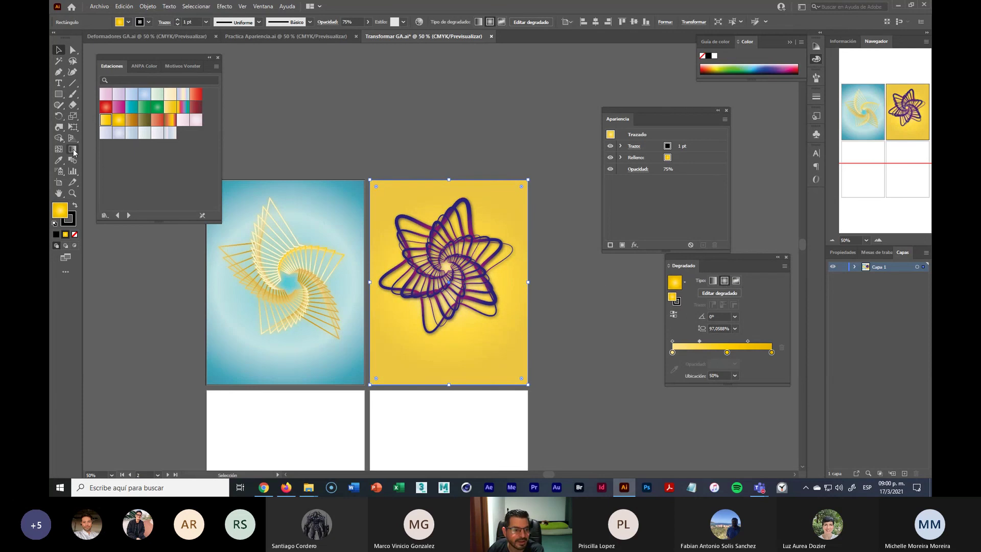
drag(546, 282, 594, 290)
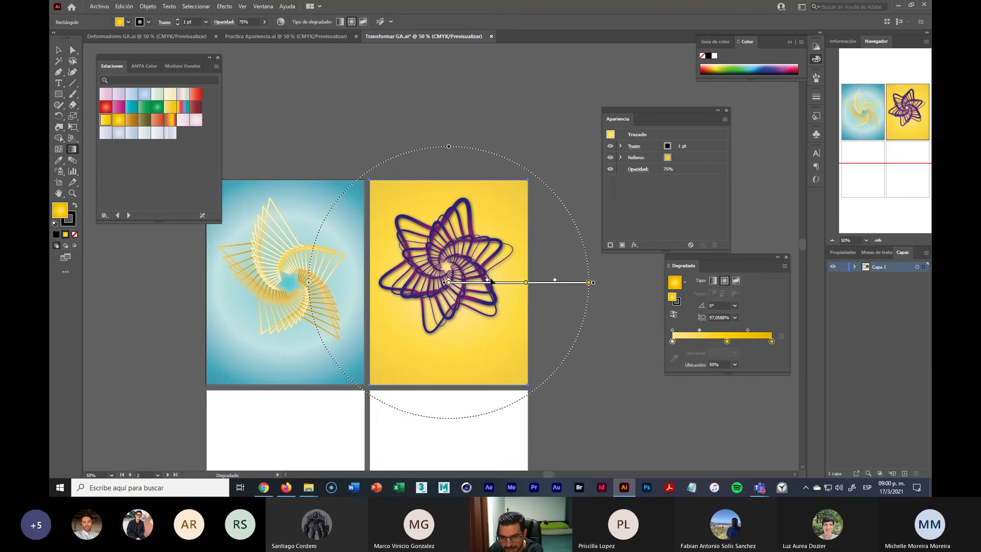
double_click(449, 283)
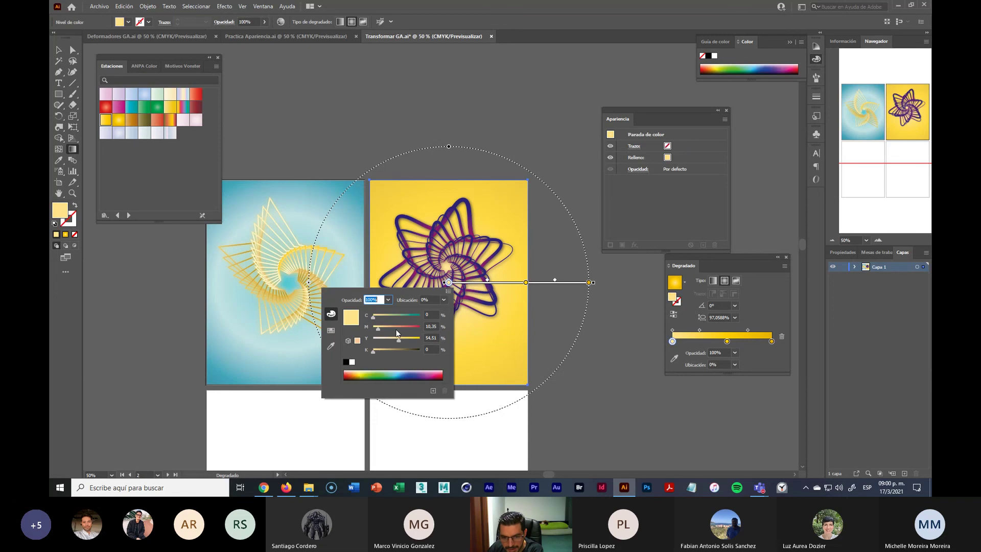
drag(398, 341, 374, 342)
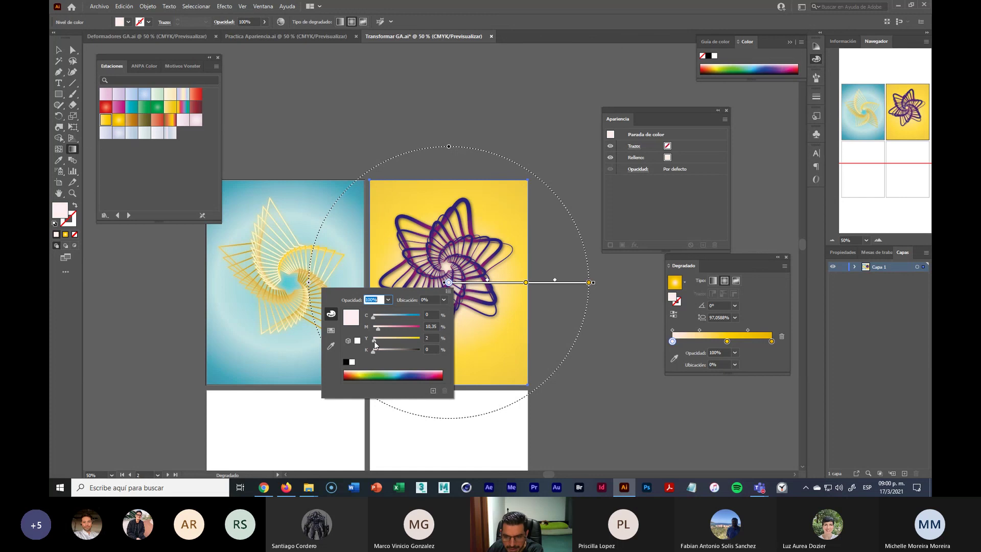
double_click(526, 282)
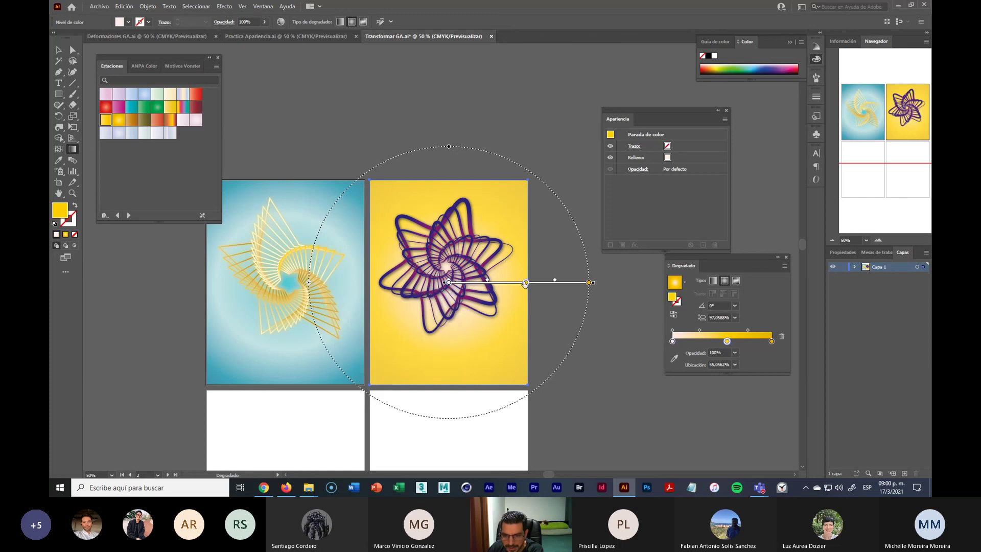
drag(452, 351, 465, 330)
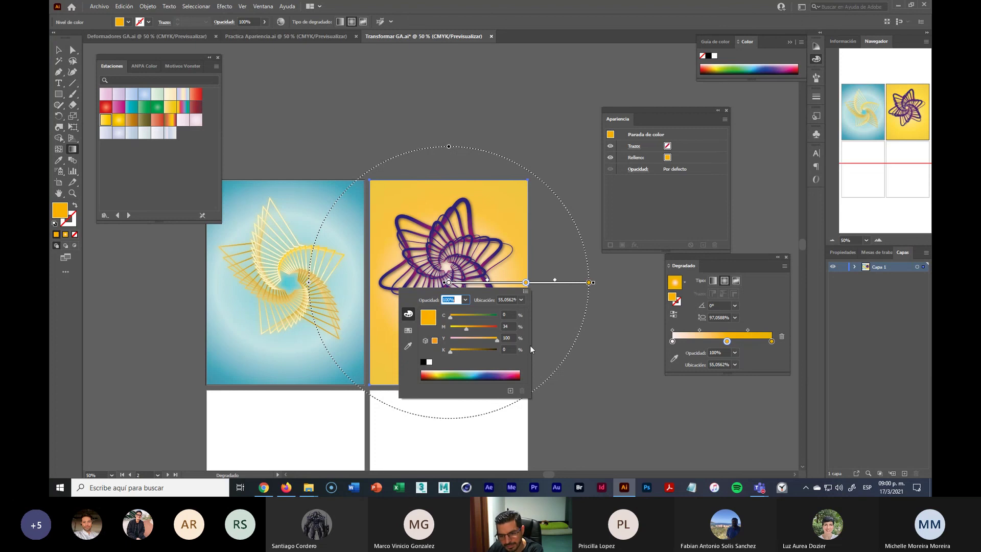
Step: Delete the background gradient's outer stop, move the orange stop outward to about 79%, and deselect the background
click(594, 296)
key(Delete)
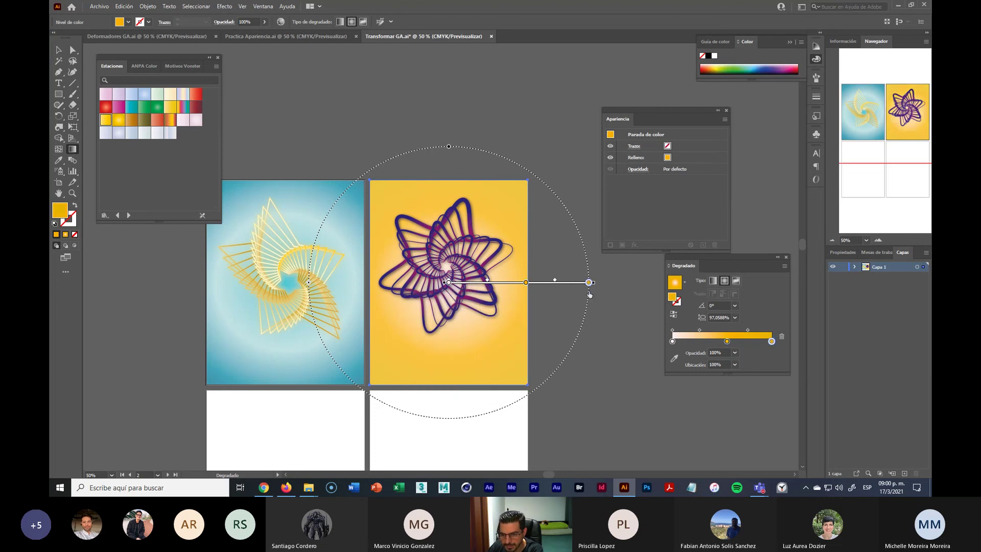
drag(526, 282, 562, 284)
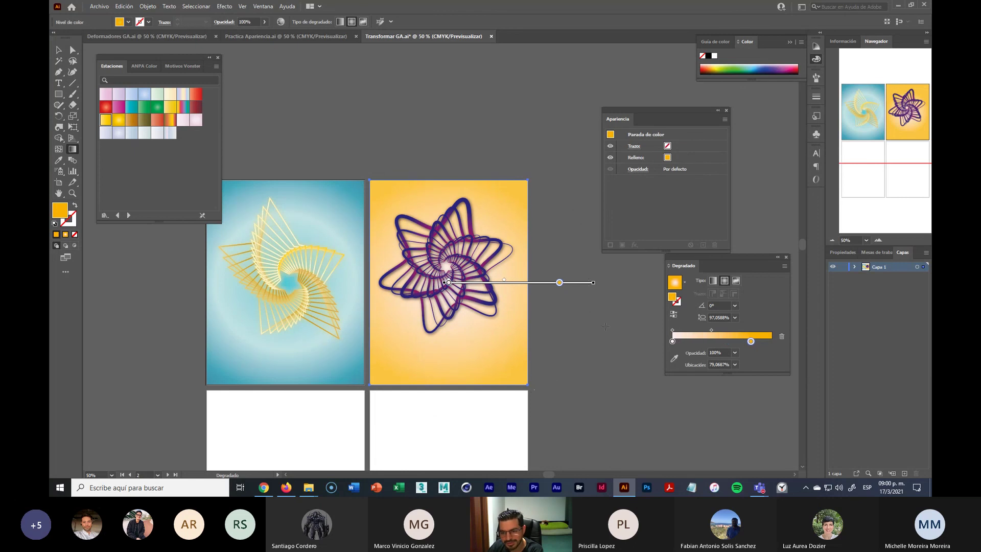
click(59, 50)
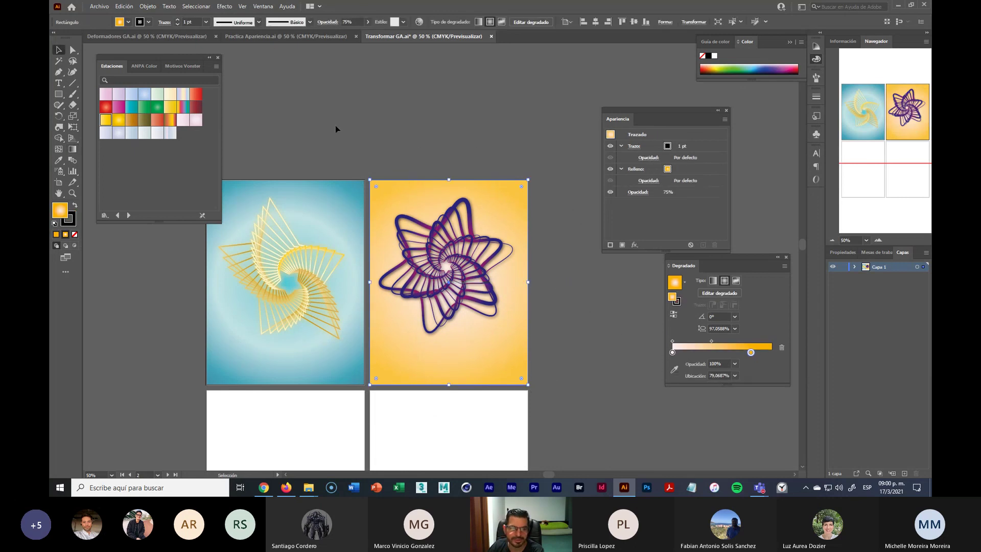
click(390, 160)
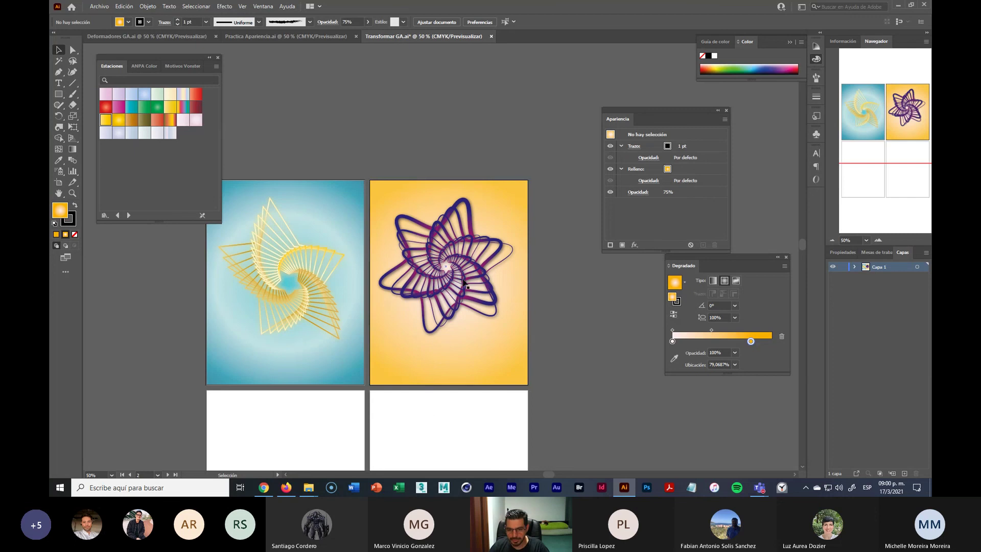
Step: Move the spiral slightly down and to the right so it sits over the light centre of the orange background
drag(464, 284, 470, 296)
click(574, 328)
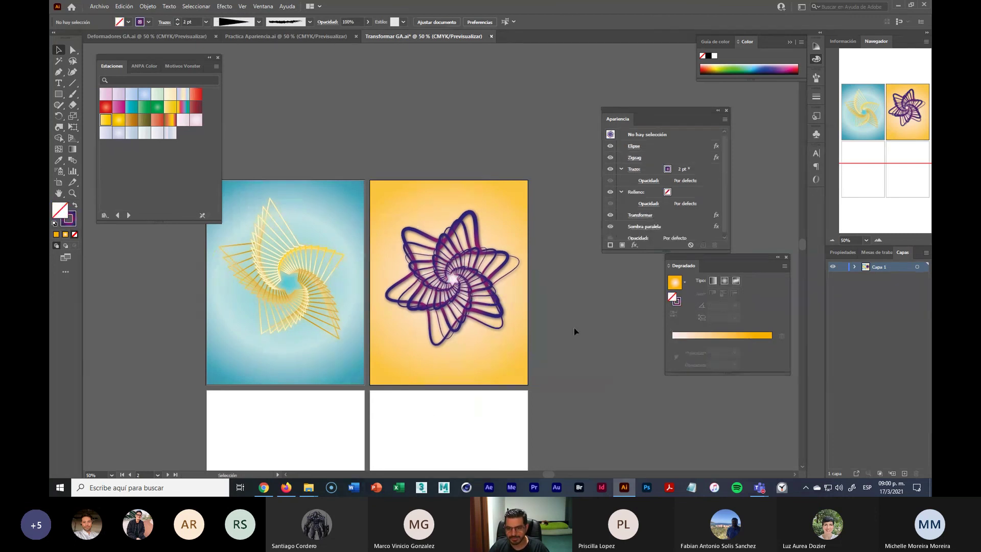
click(471, 299)
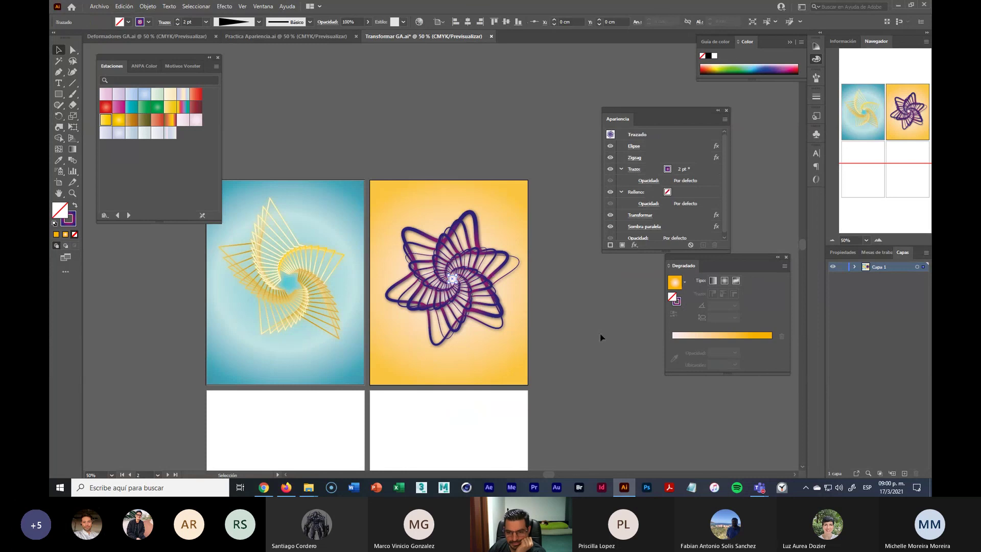
drag(476, 312, 465, 306)
click(583, 345)
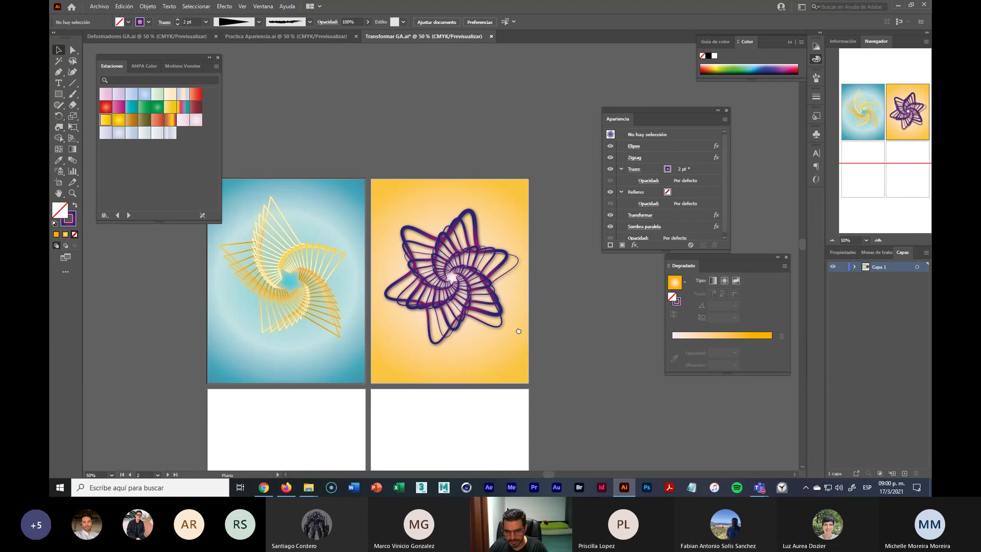
drag(508, 337, 556, 286)
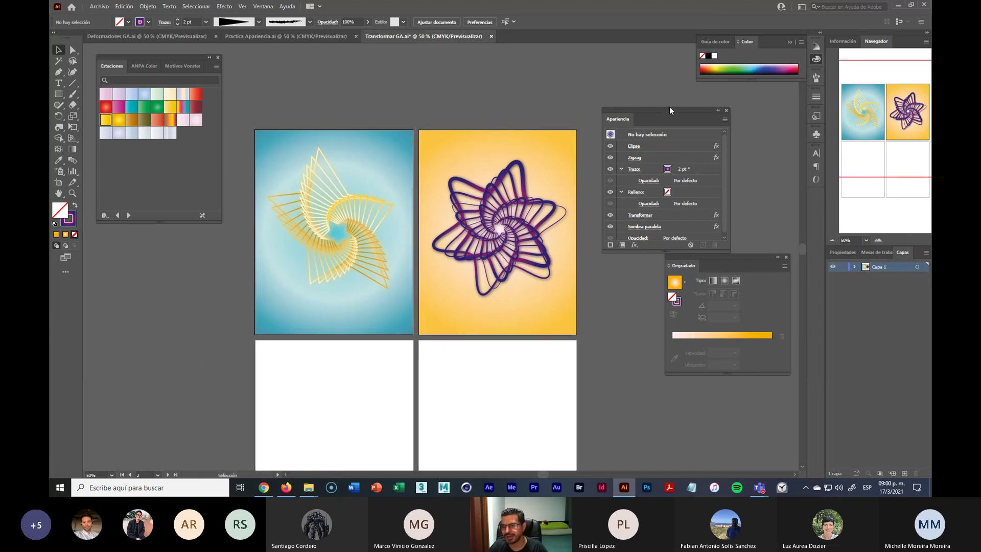
Step: Arrange the floating panels beside the artboards, grouping Apariencia with Degradado and placing the Estaciones library above them
drag(669, 106, 728, 93)
drag(740, 257, 743, 259)
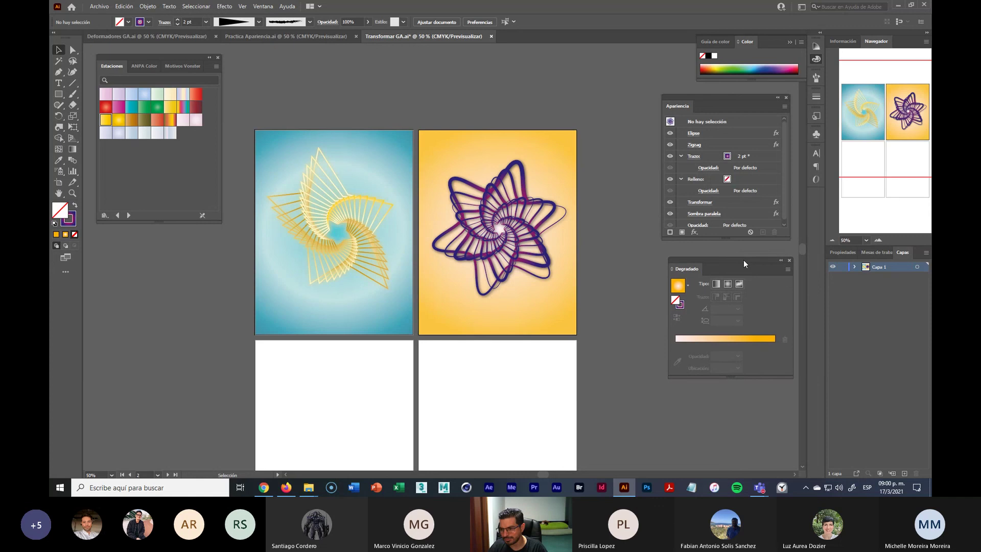
drag(140, 56, 142, 286)
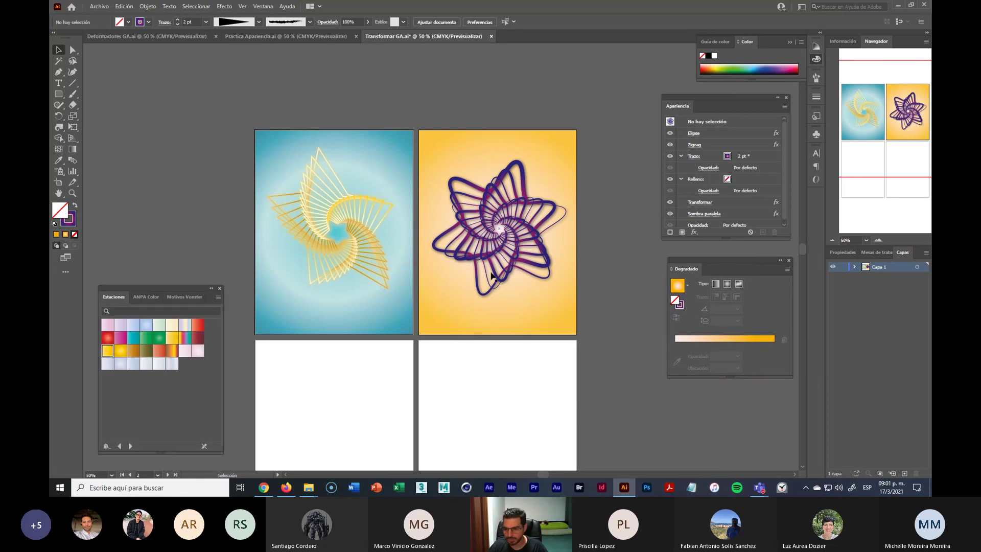
scroll(484, 263, up, 2)
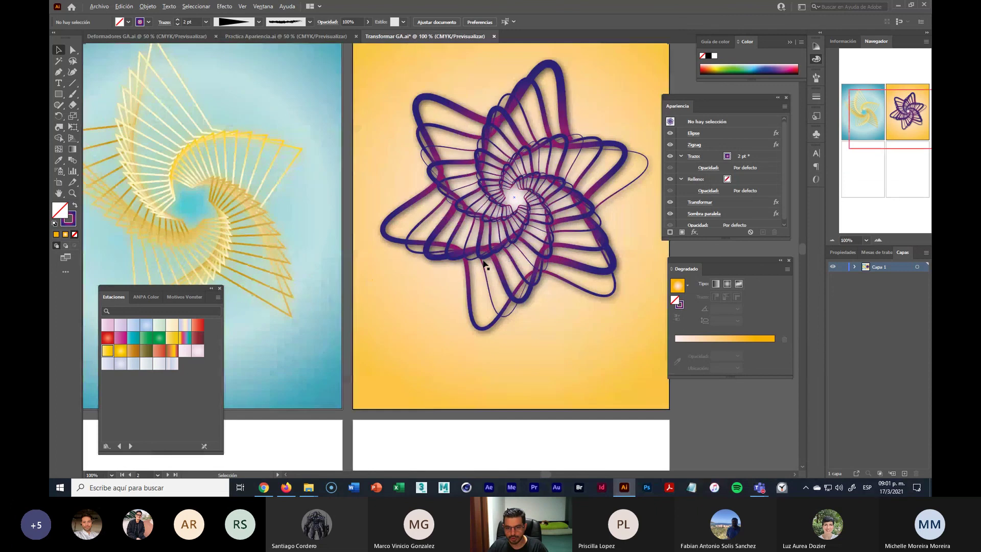
scroll(485, 263, down, 1)
drag(414, 203, 389, 227)
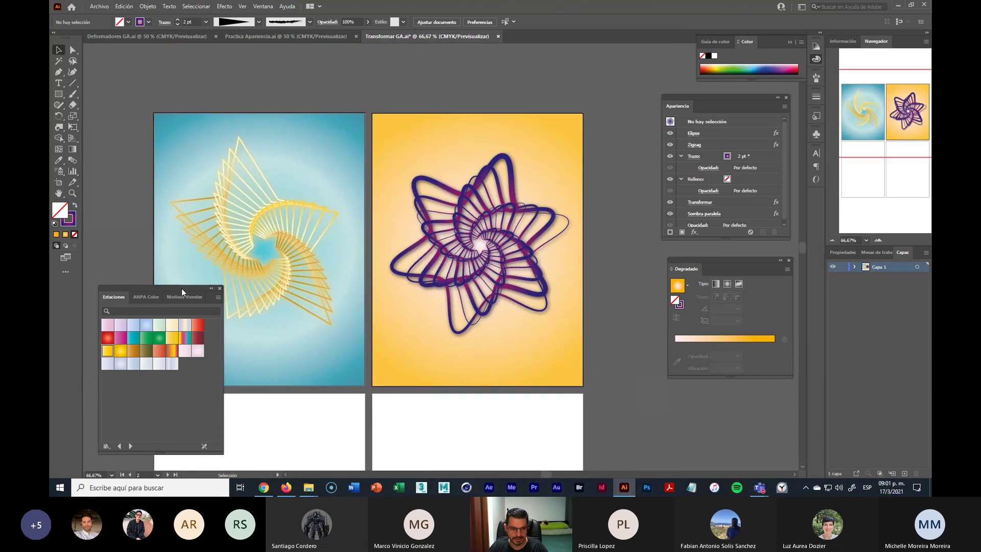
drag(181, 292, 561, 281)
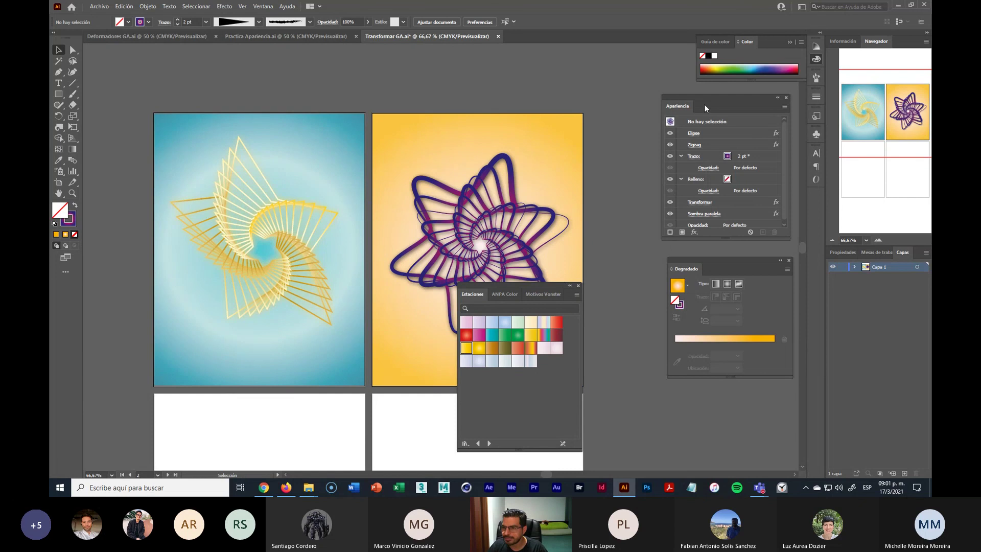
drag(705, 108, 710, 268)
drag(546, 289, 745, 106)
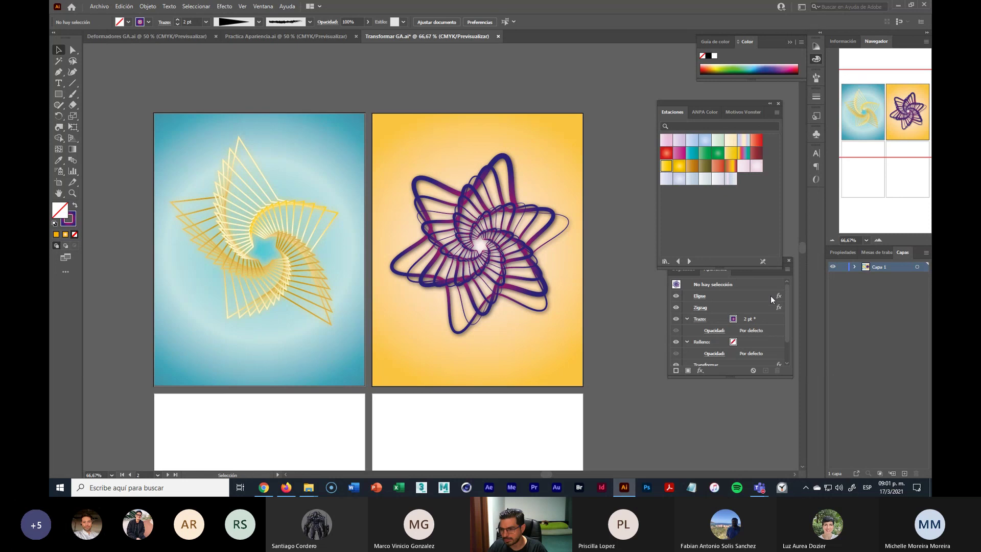
drag(766, 277, 760, 299)
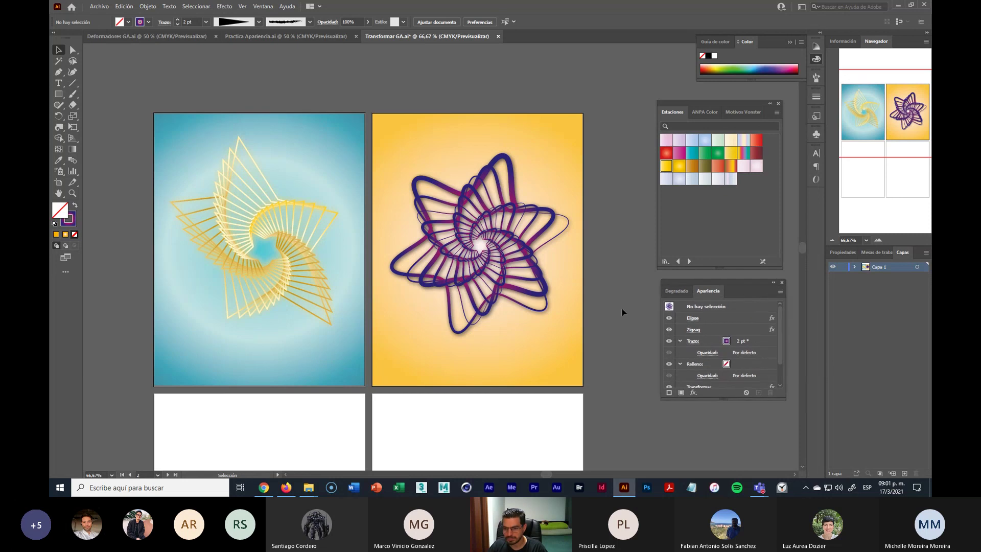
Step: Send a screenshot of the two finished artboards to the GA Dibujo Digital group chat in WhatsApp Web
alt+scroll(604, 285, up, 1)
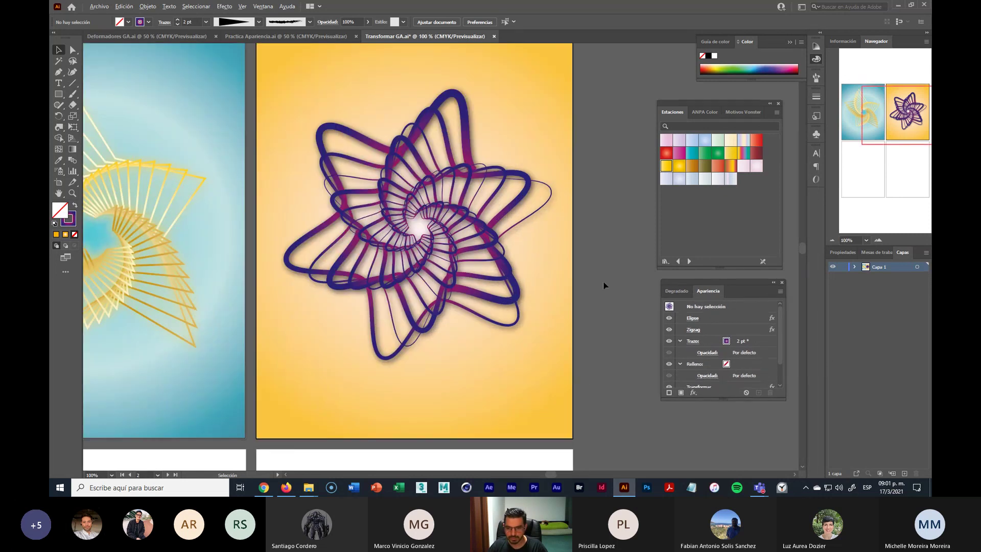
alt+scroll(604, 284, down, 1)
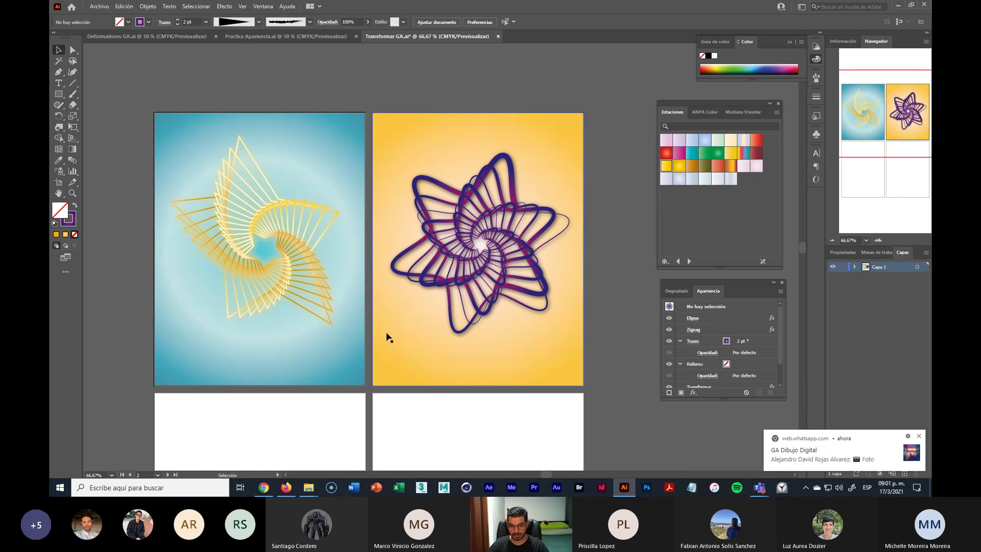
click(263, 488)
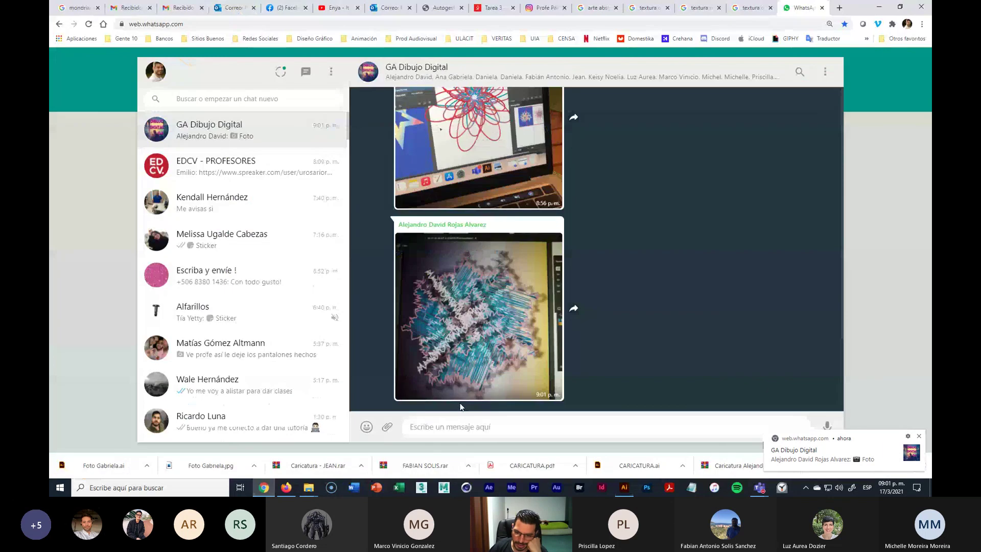
key(ctrl+v)
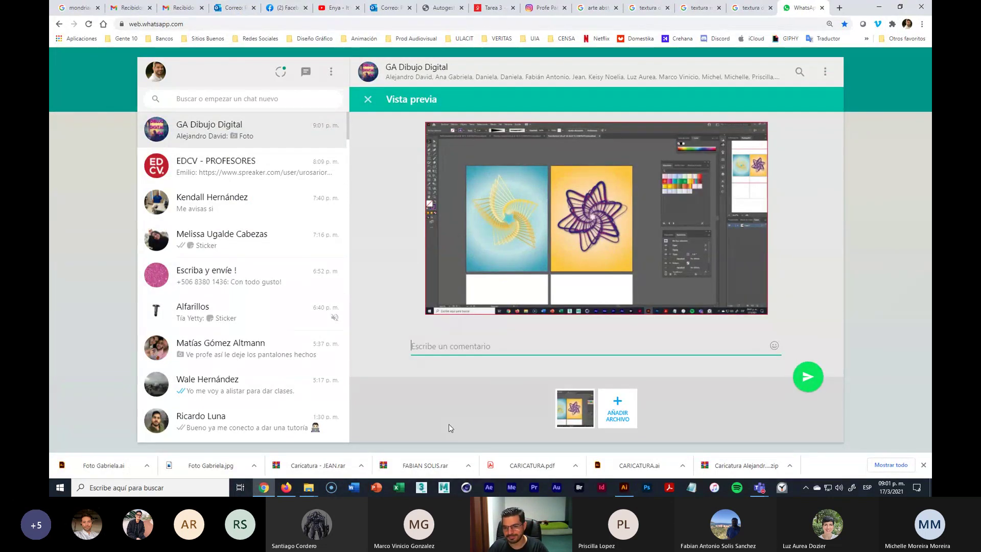
key(Return)
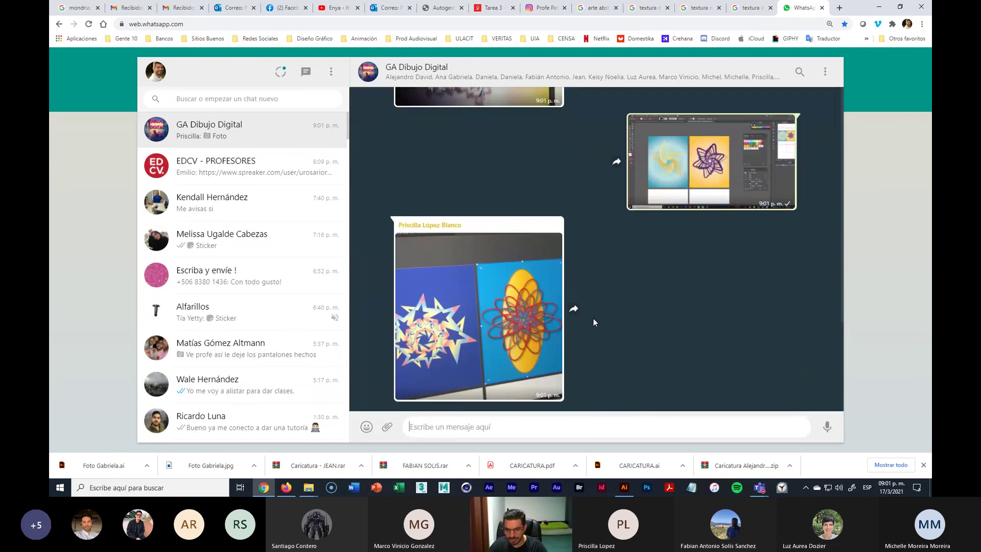
Step: Examine the design photos shared in the GA Dibujo Digital chat at full size and return to the conversation
click(495, 310)
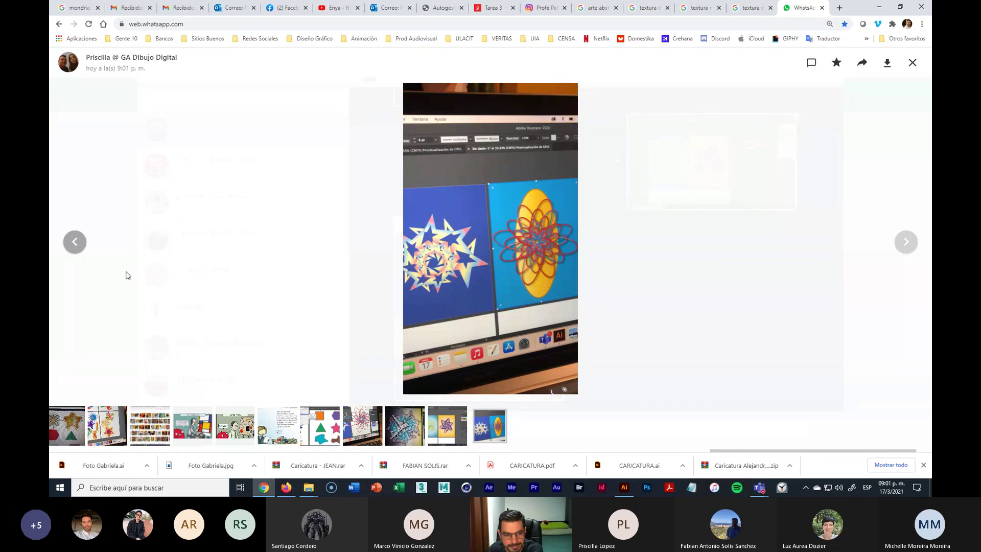
click(74, 243)
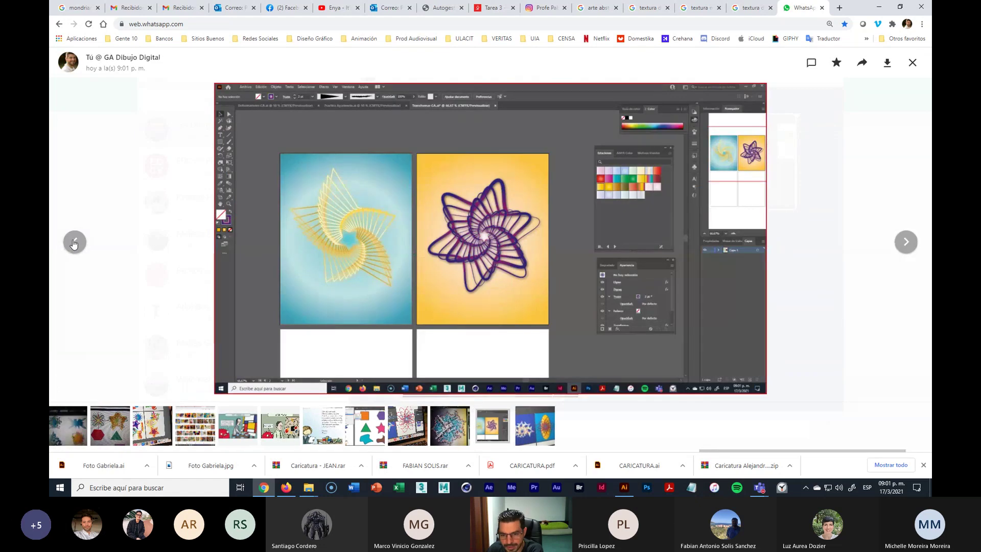
click(74, 243)
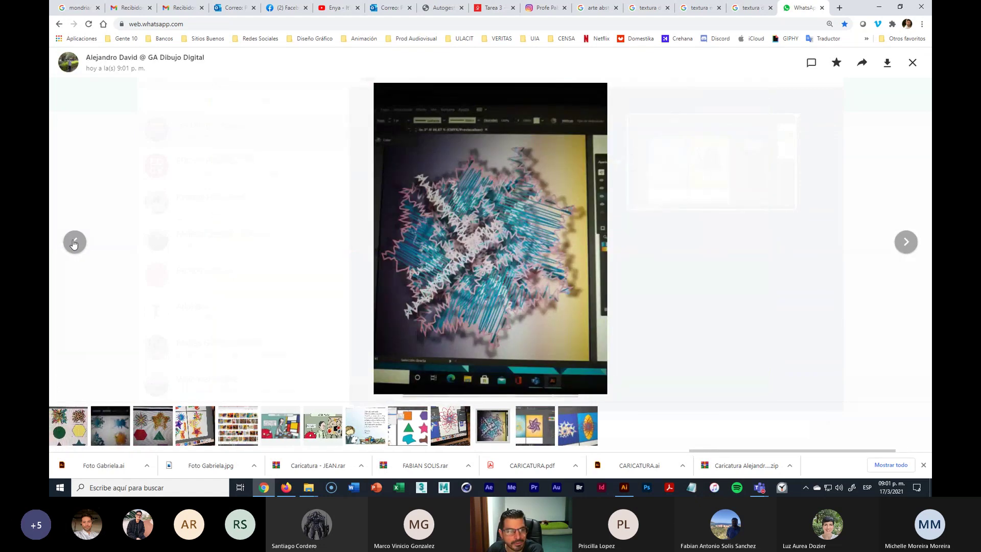
click(74, 243)
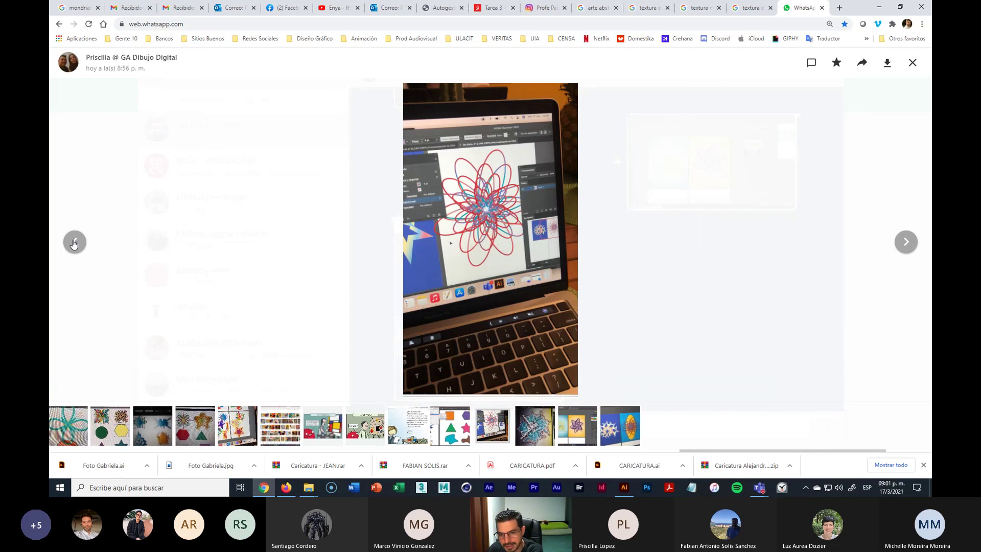
click(74, 244)
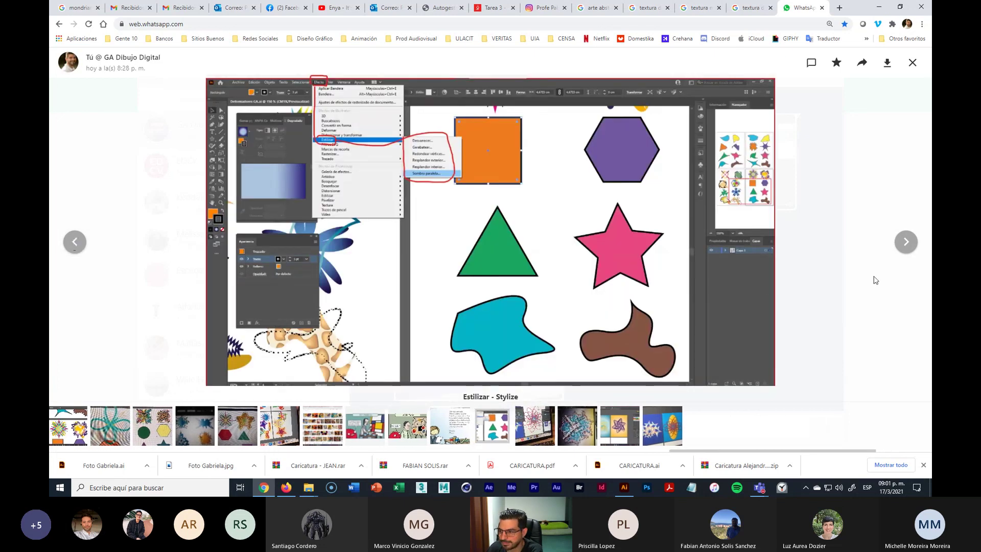
click(906, 246)
click(907, 245)
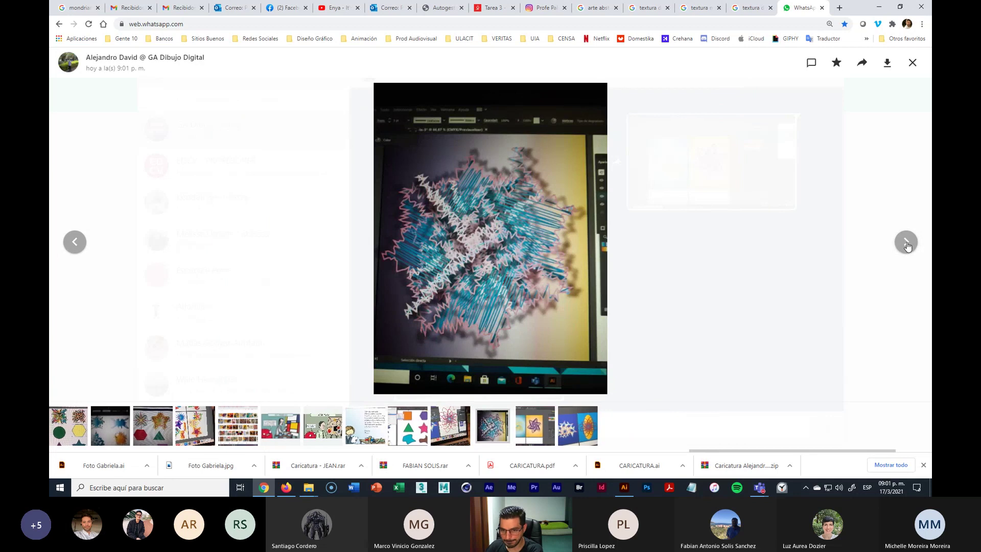
click(906, 246)
click(906, 245)
key(Escape)
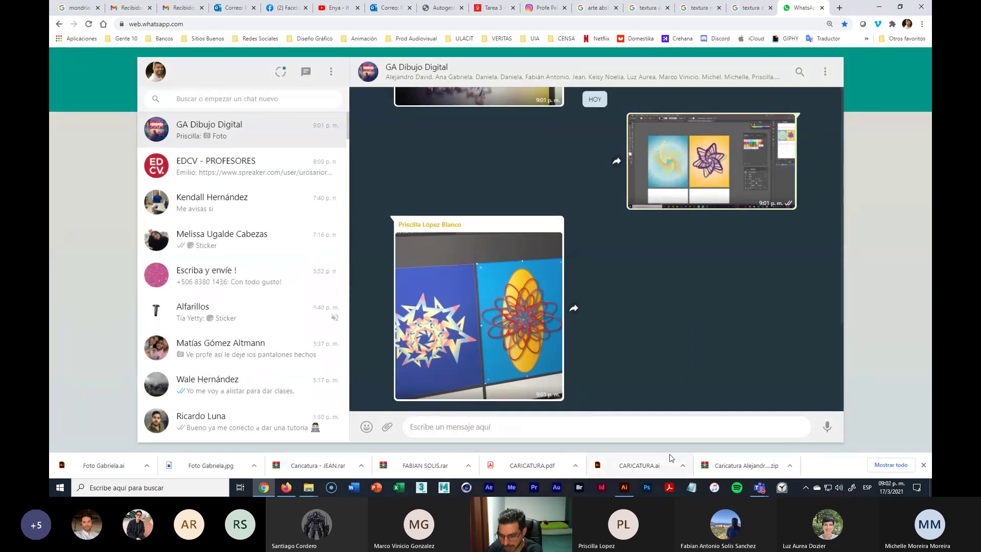
Step: Switch back to Illustrator and save the Transformar GA.ai document
click(624, 488)
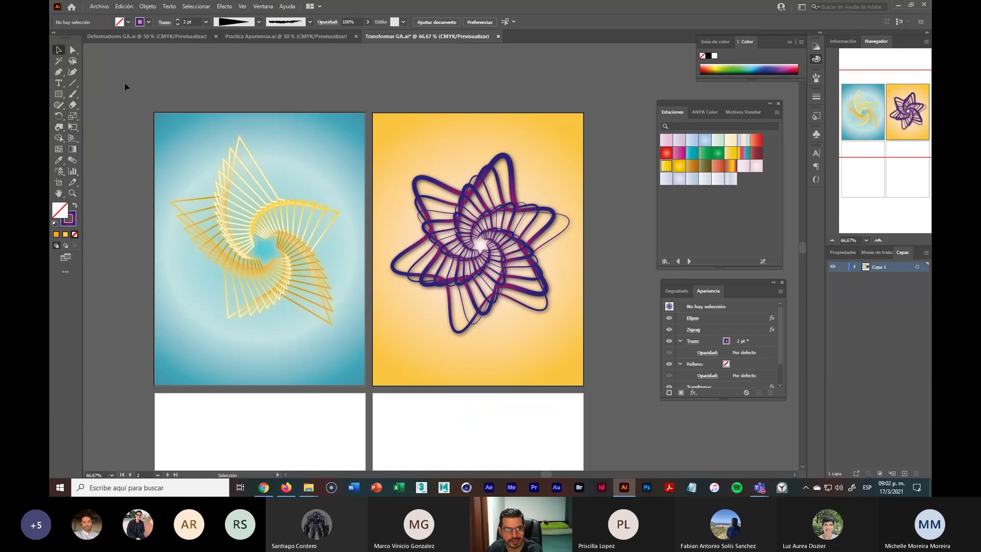
click(99, 6)
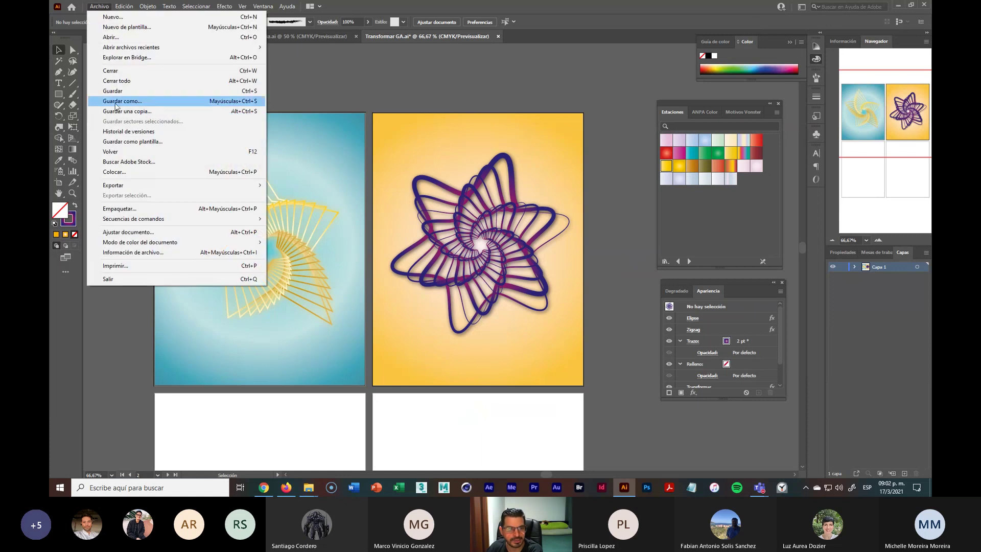
click(135, 93)
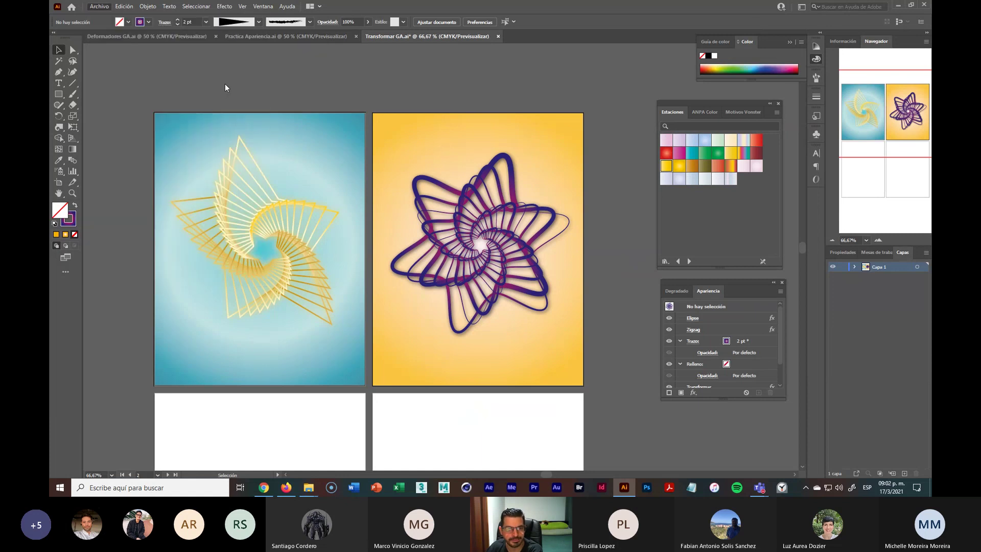
Step: Return to the WhatsApp group chat, view the newest photo of a blue spiral design, and review the earlier shared images
click(263, 489)
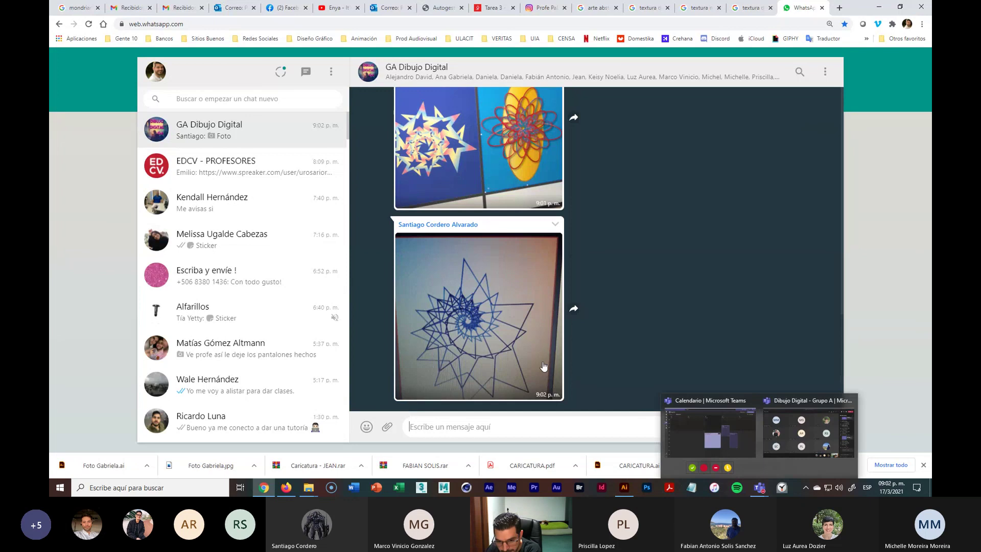
click(492, 337)
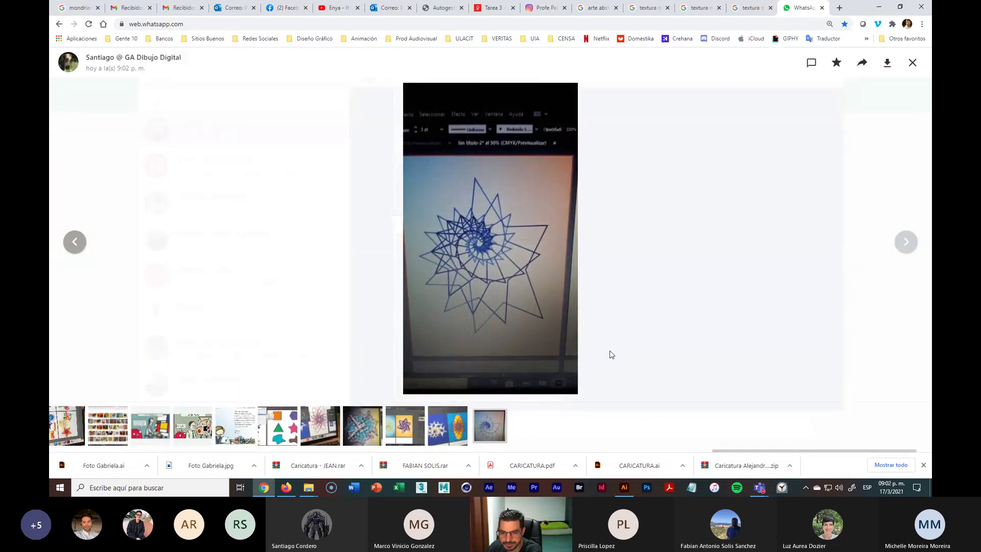
click(823, 258)
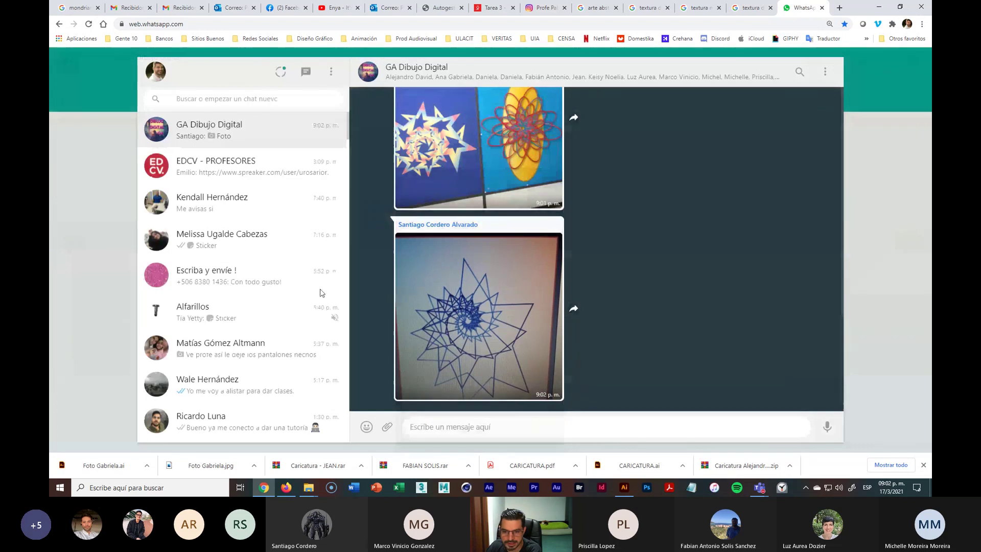
scroll(619, 347, up, 2)
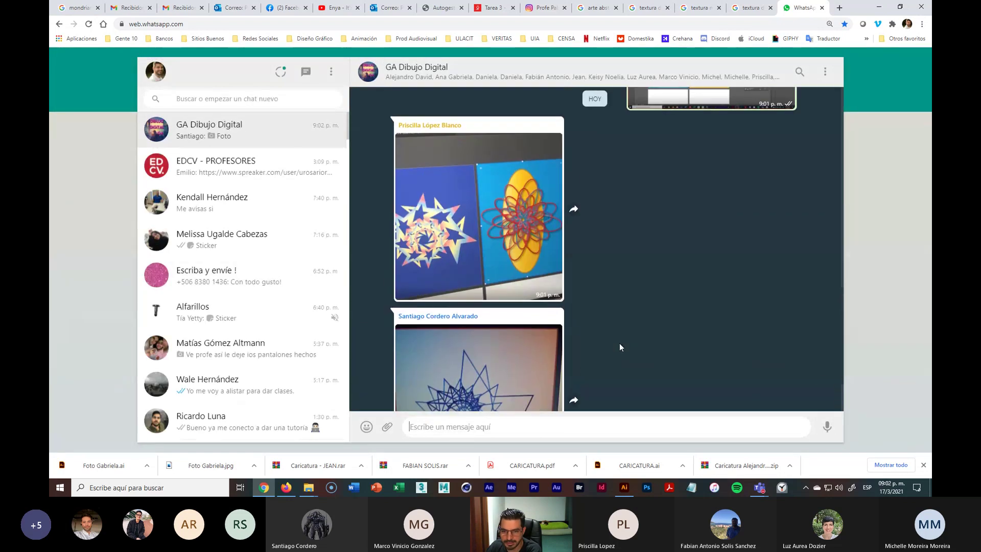
scroll(619, 347, up, 2)
scroll(619, 347, up, 3)
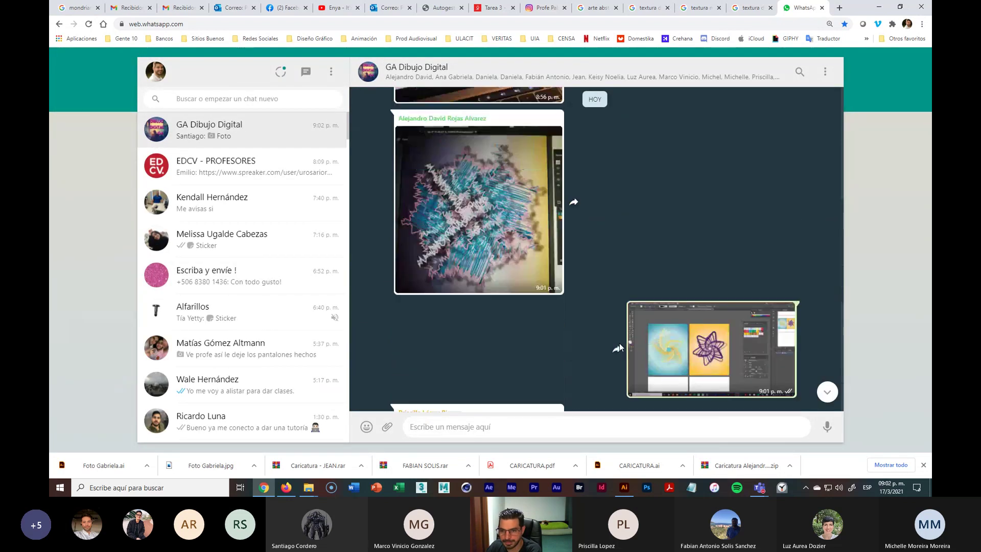
Step: Switch to the Dibujo Digital - Grupo A meeting in Microsoft Teams and review its list of participants
click(626, 488)
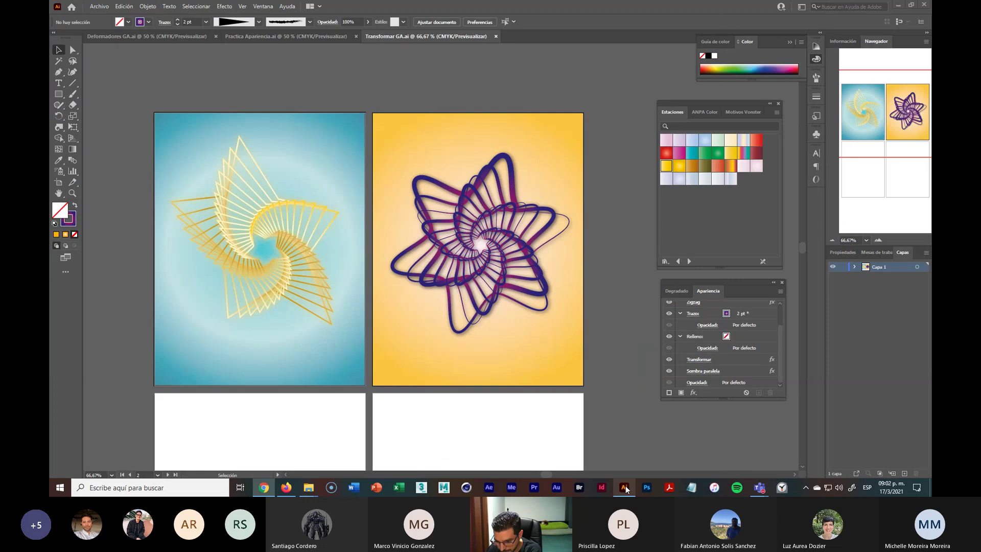
mouse_move(761, 489)
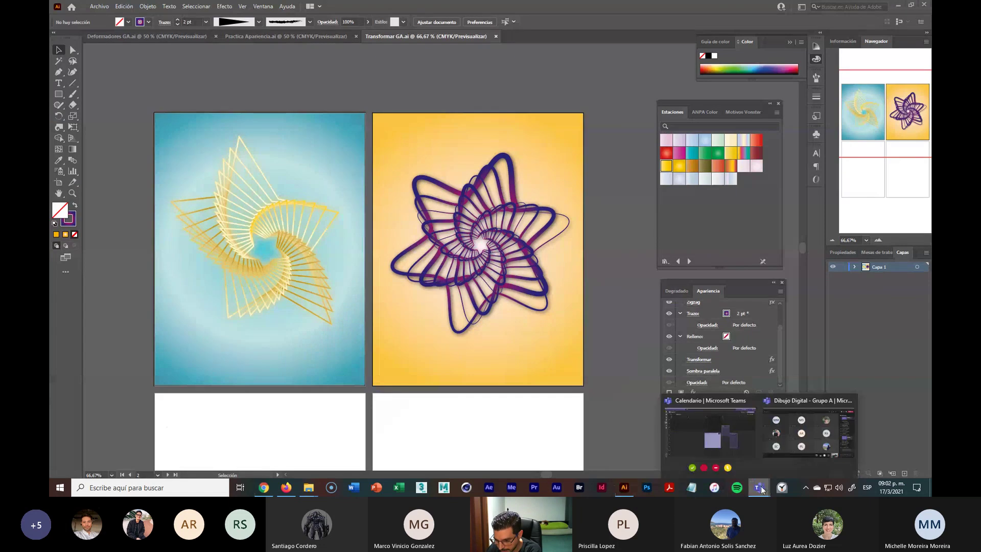
click(808, 431)
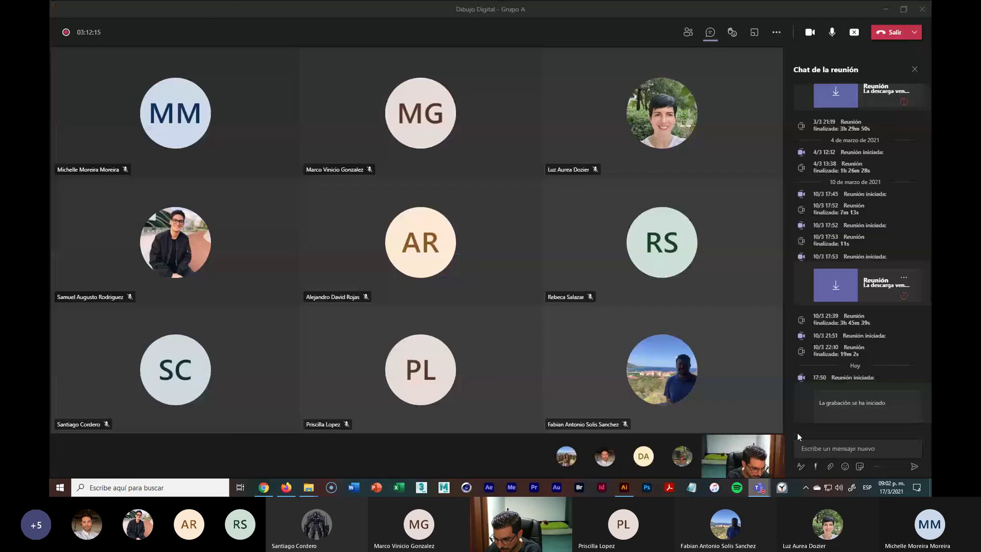
click(690, 34)
scroll(903, 390, down, 1)
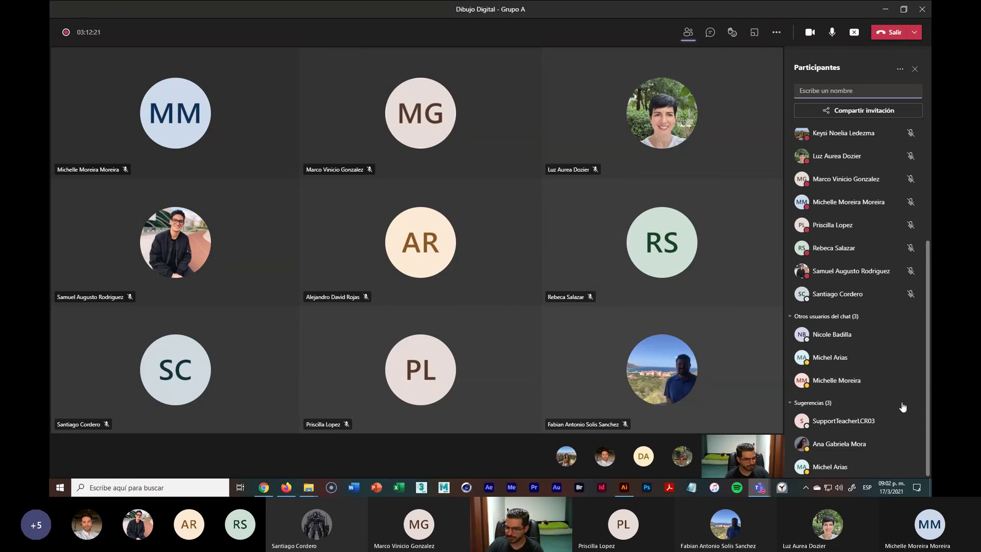
mouse_move(888, 470)
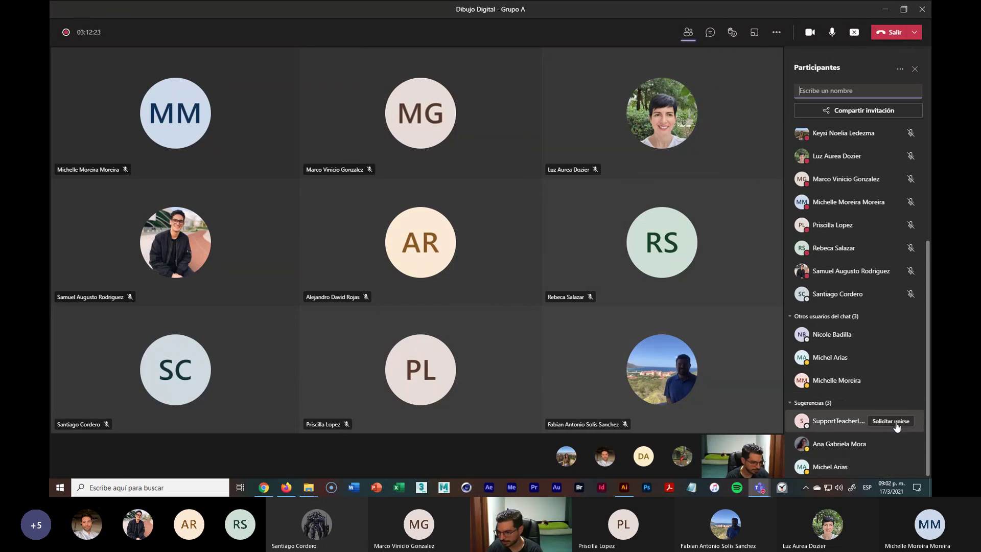
scroll(895, 419, up, 3)
scroll(895, 419, up, 1)
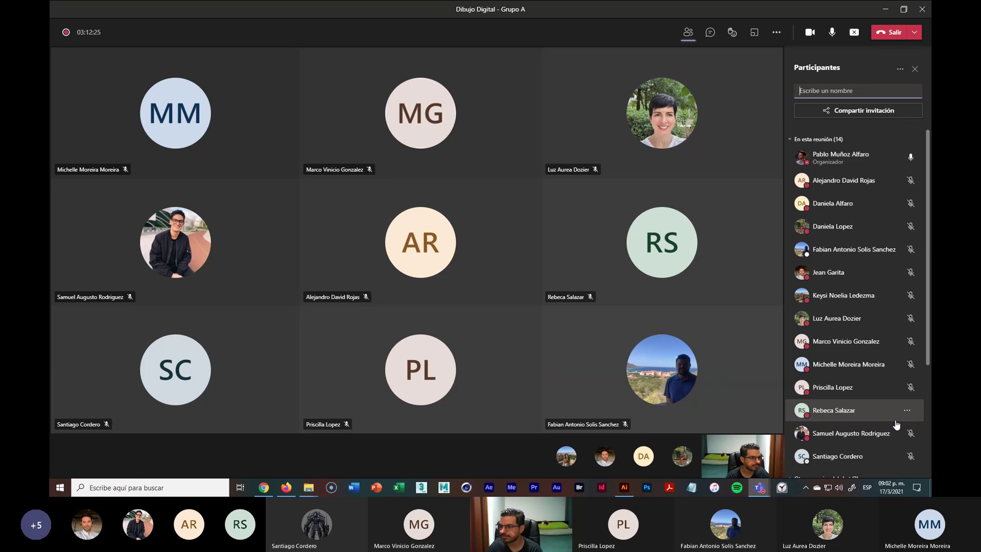